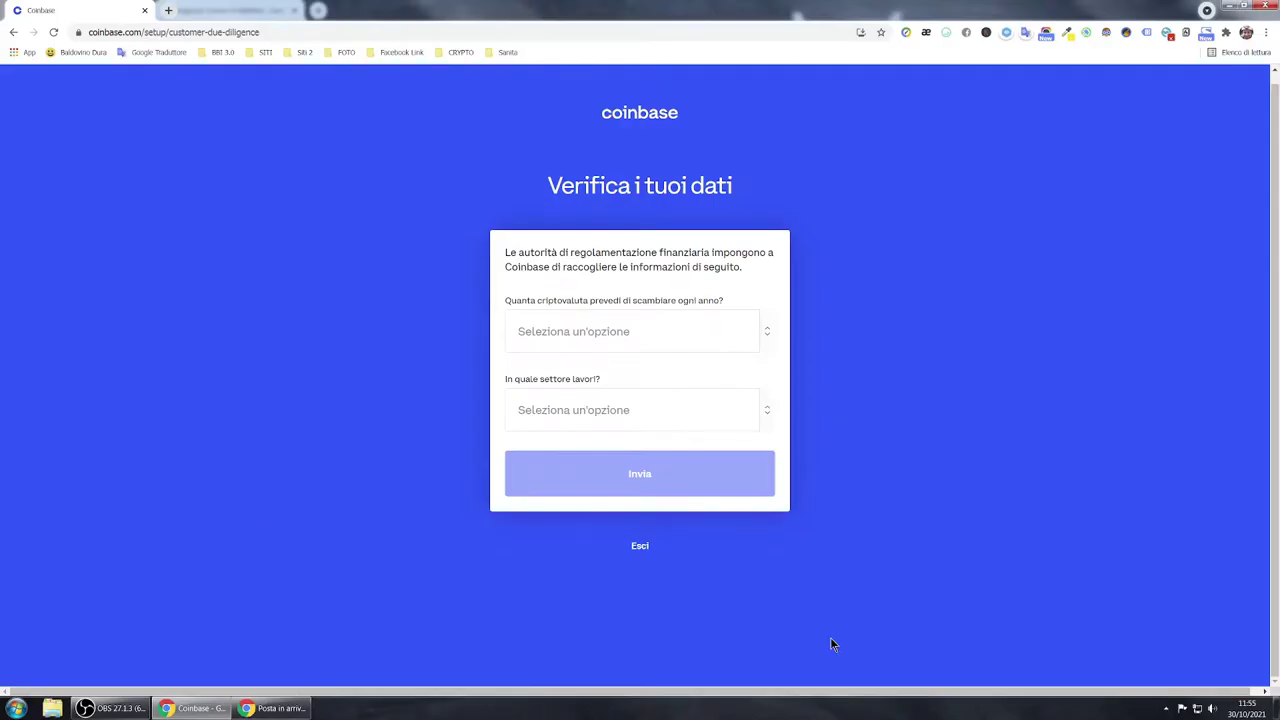
- Answer the due-diligence form with under €1,000 a year and sector Istruzione, and submit it
{"action": "left_click", "coordinate": [767, 337]}
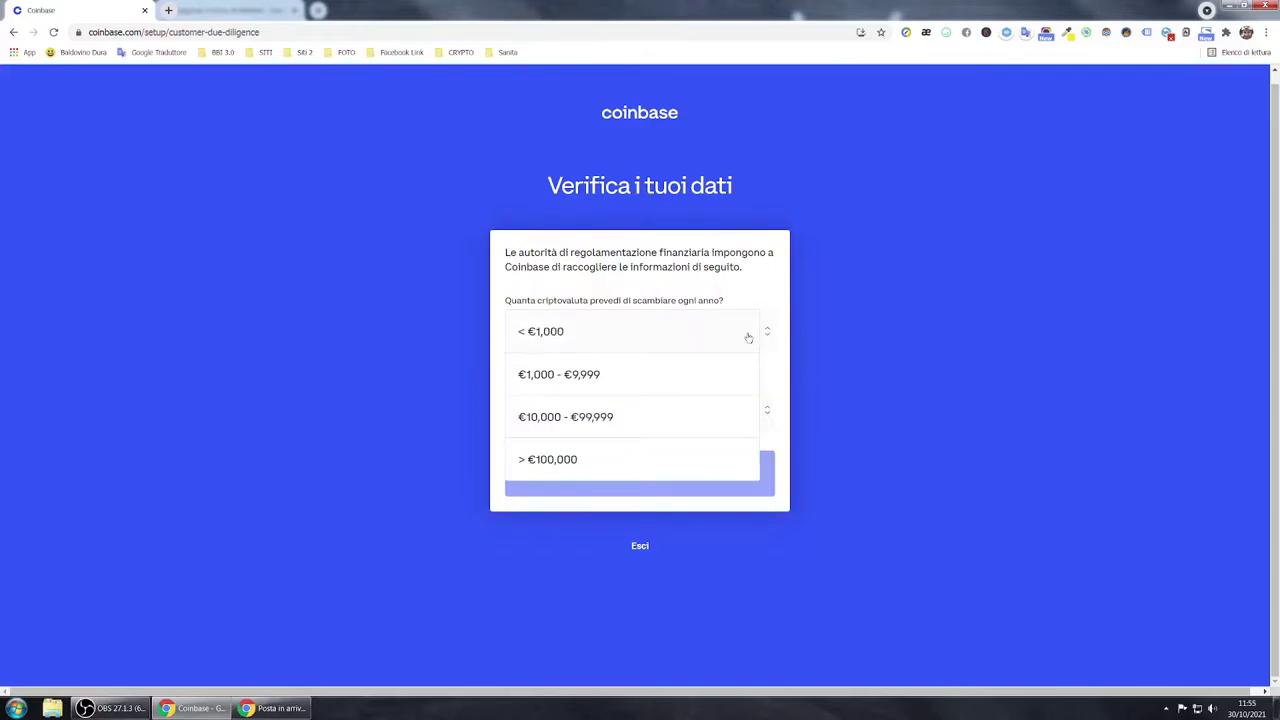
{"action": "left_click", "coordinate": [748, 337]}
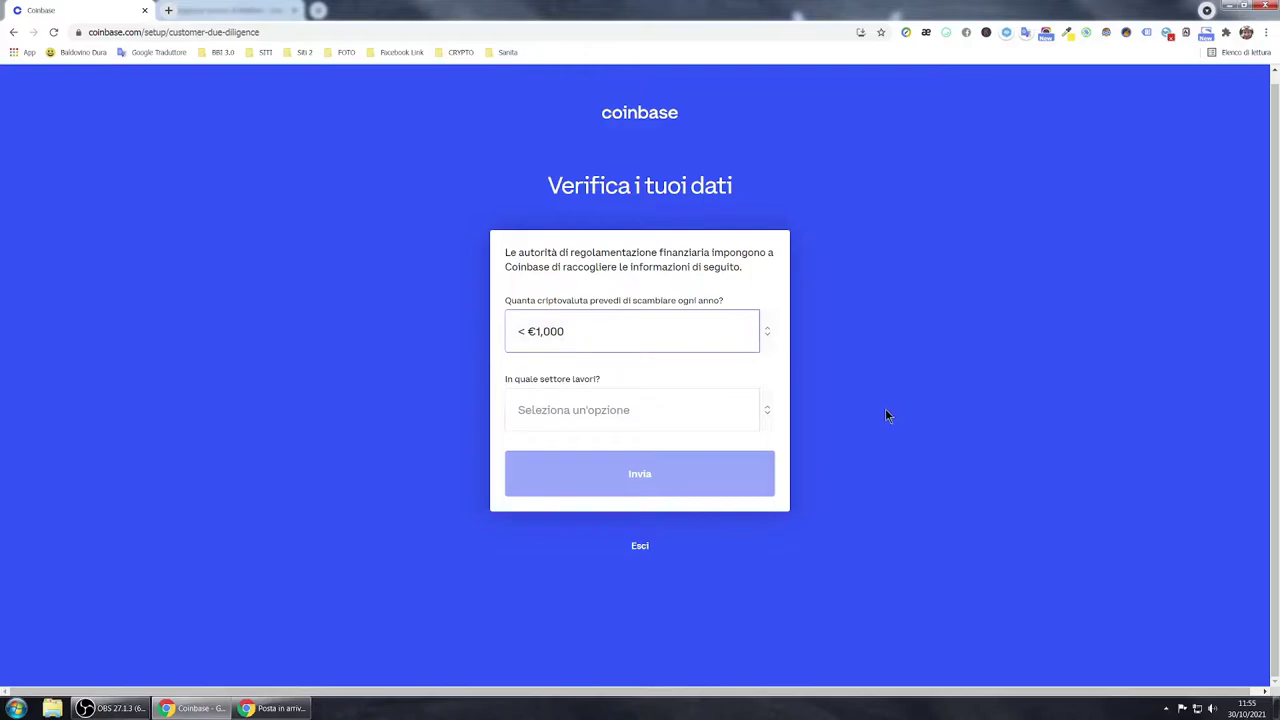
{"action": "left_click", "coordinate": [762, 412]}
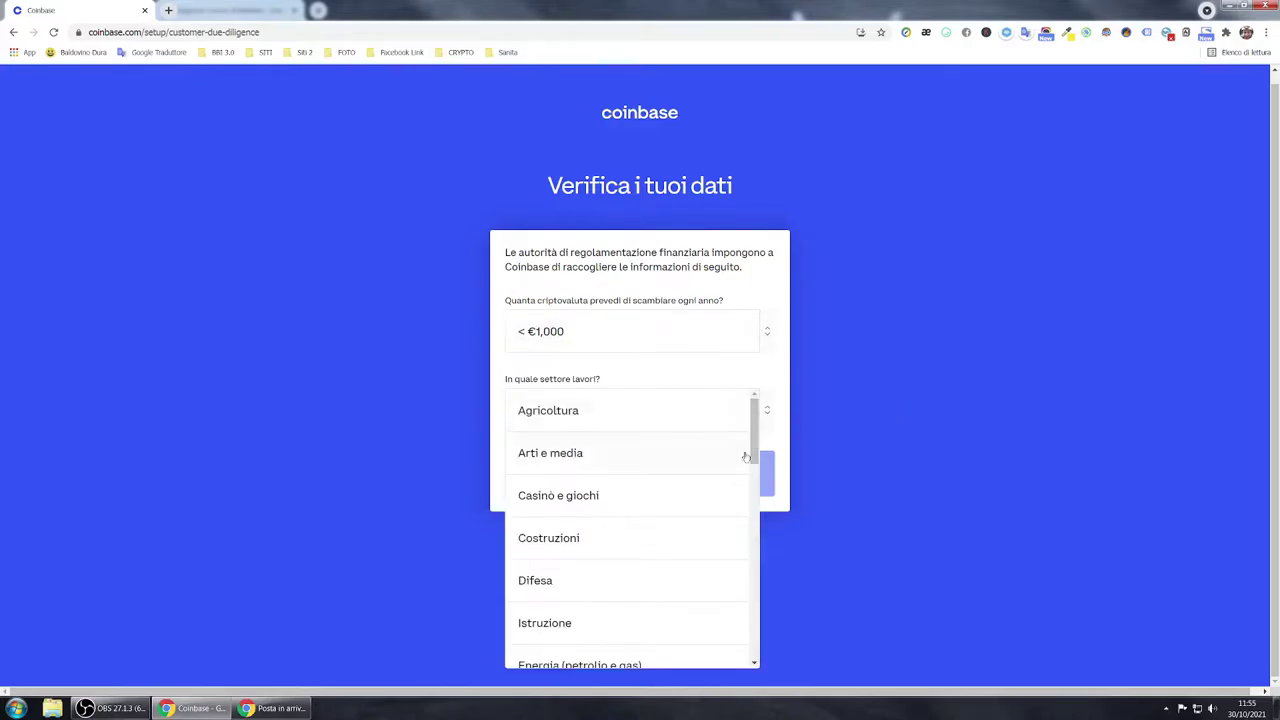
{"action": "scroll", "coordinate": [724, 561], "scroll_direction": "down", "scroll_amount": 1}
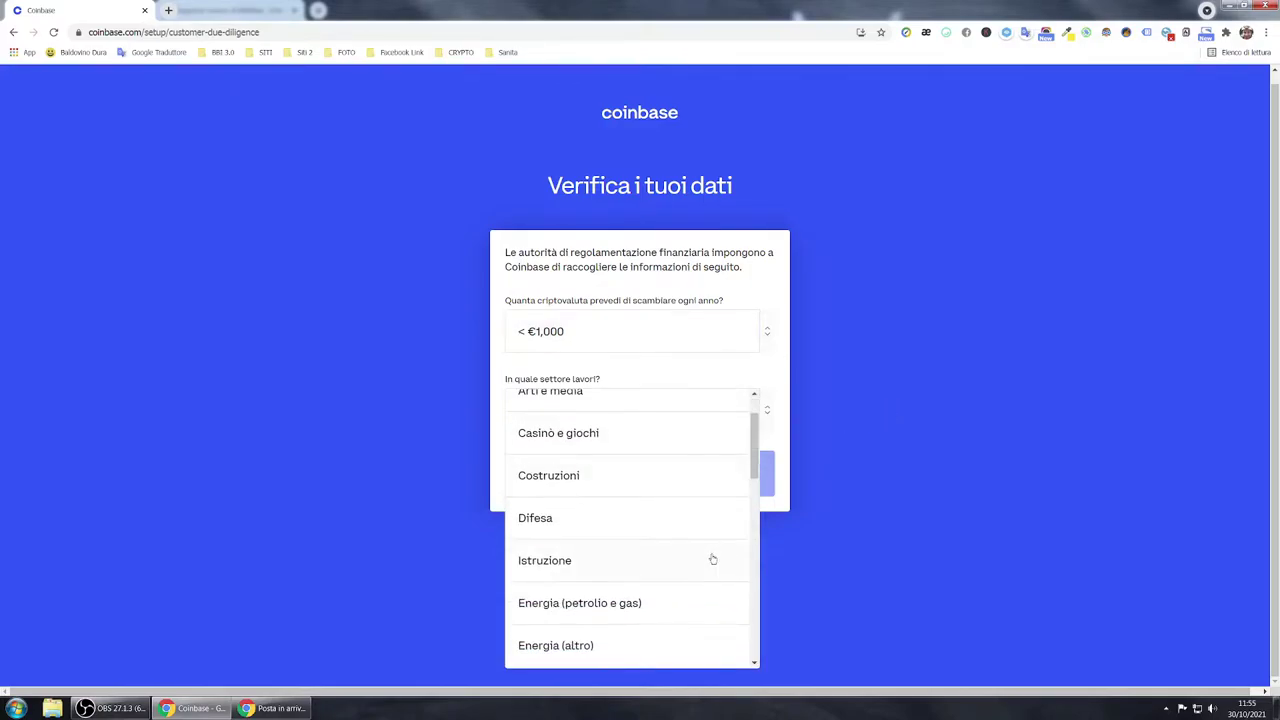
{"action": "left_click", "coordinate": [724, 561]}
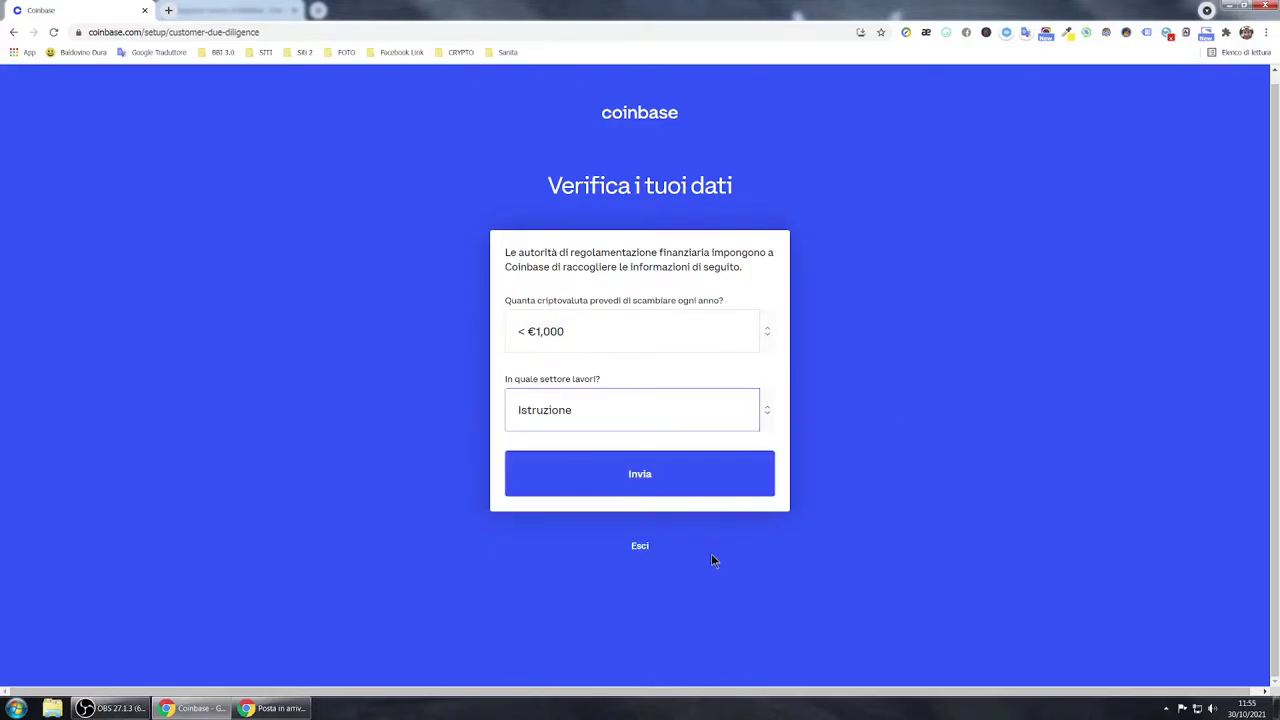
{"action": "left_click", "coordinate": [699, 474]}
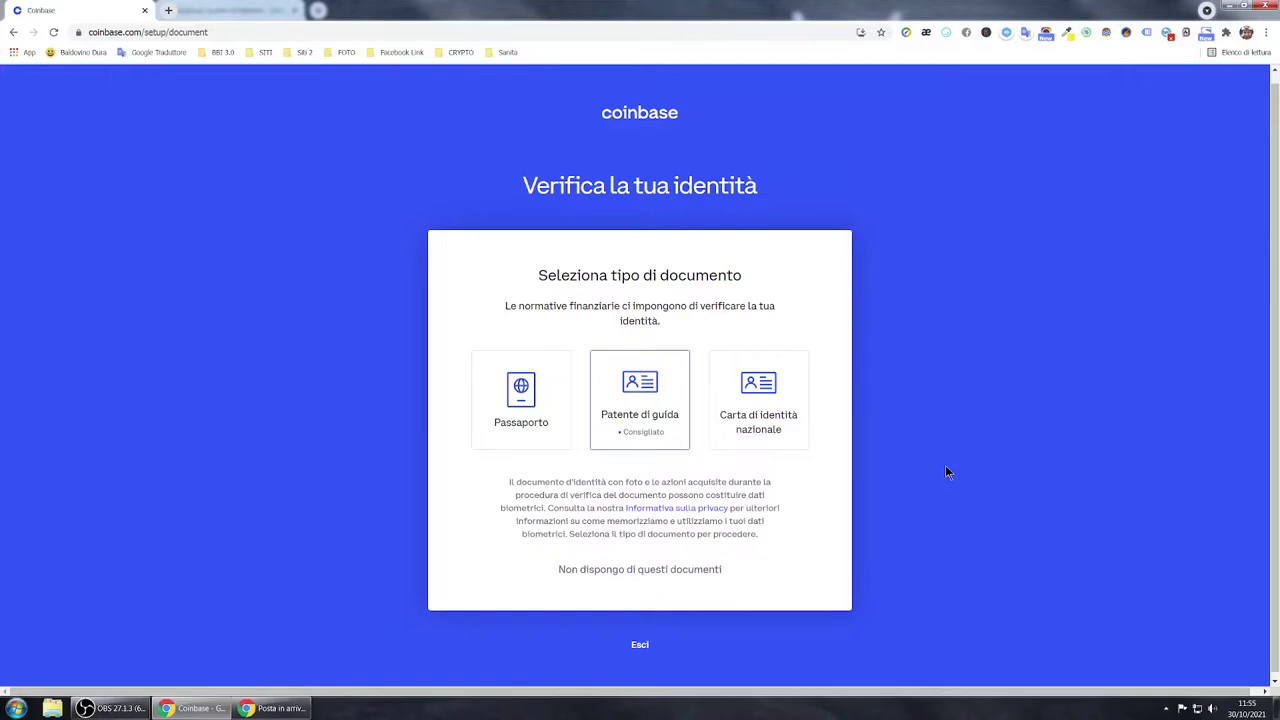
- Choose the ID document type and open the upload link from Coinbase's SMS on the phone
{"action": "left_click", "coordinate": [764, 410]}
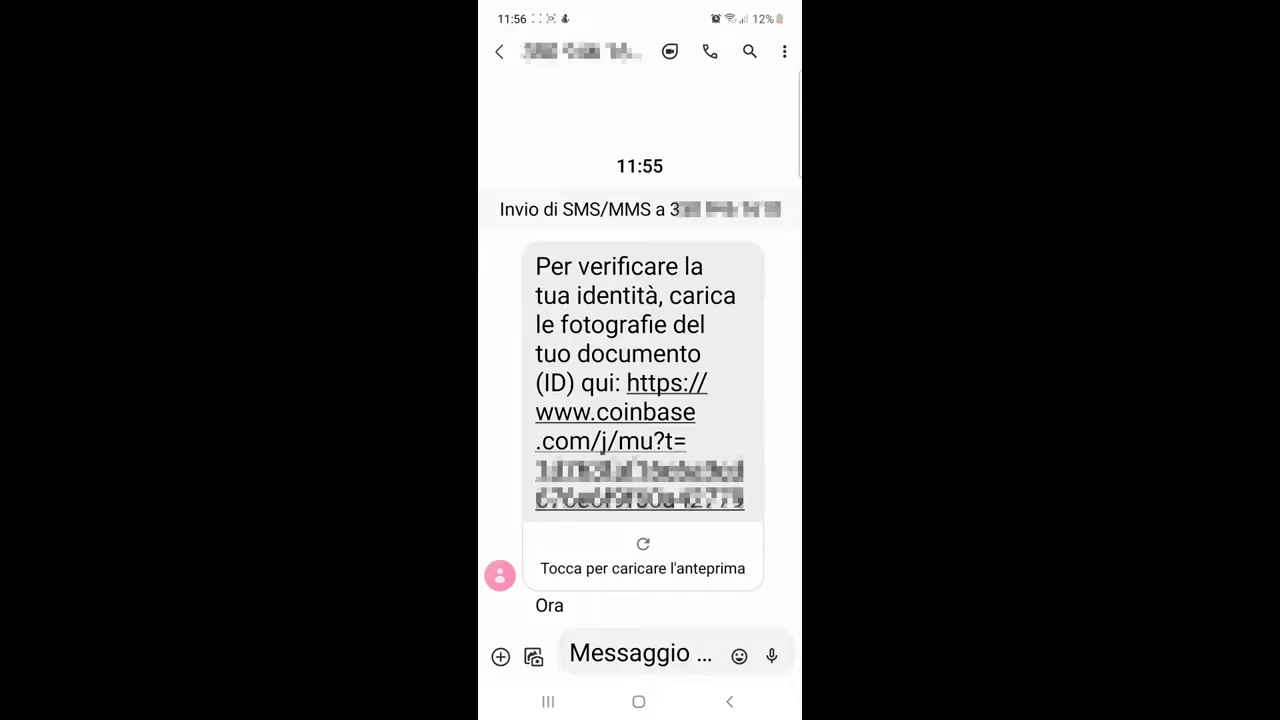
{"action": "left_click", "coordinate": [620, 412]}
- Photograph the identity document with the phone camera so Coinbase verifies the personal details
{"action": "left_click", "coordinate": [640, 350]}
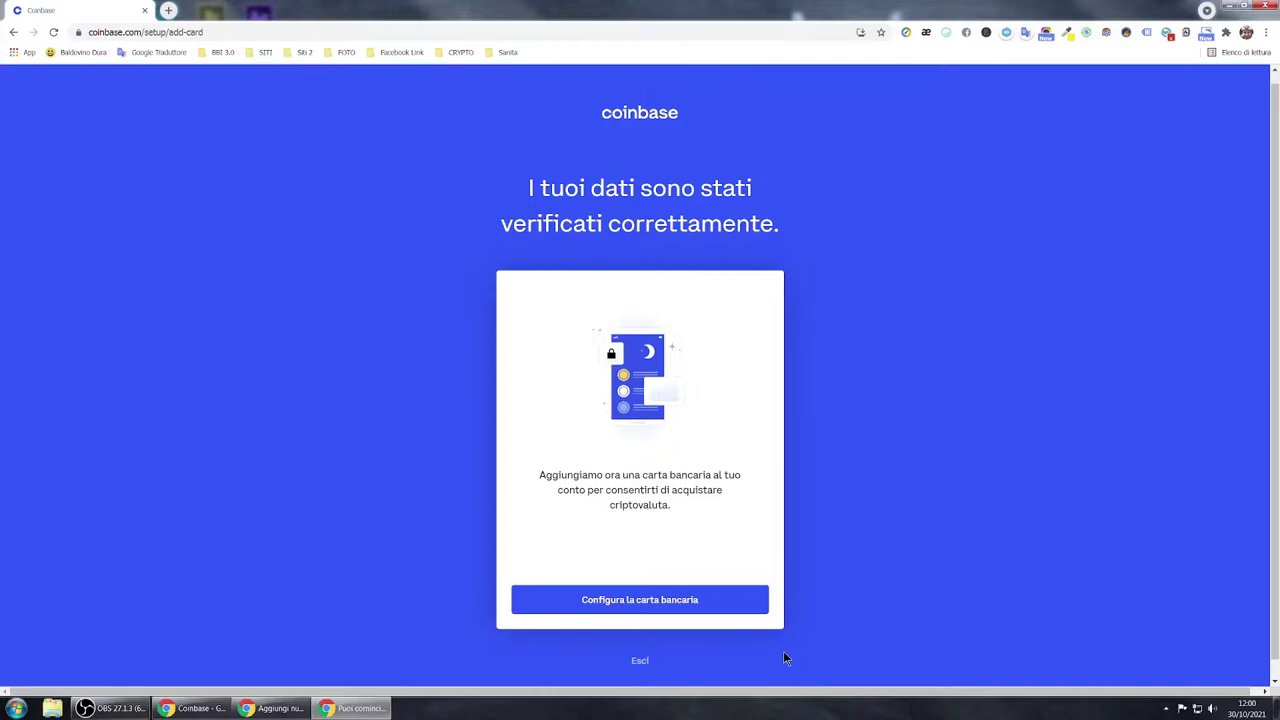
- Skip the add-card form and bring up the payment-method choices from the dashboard
{"action": "left_click", "coordinate": [691, 600]}
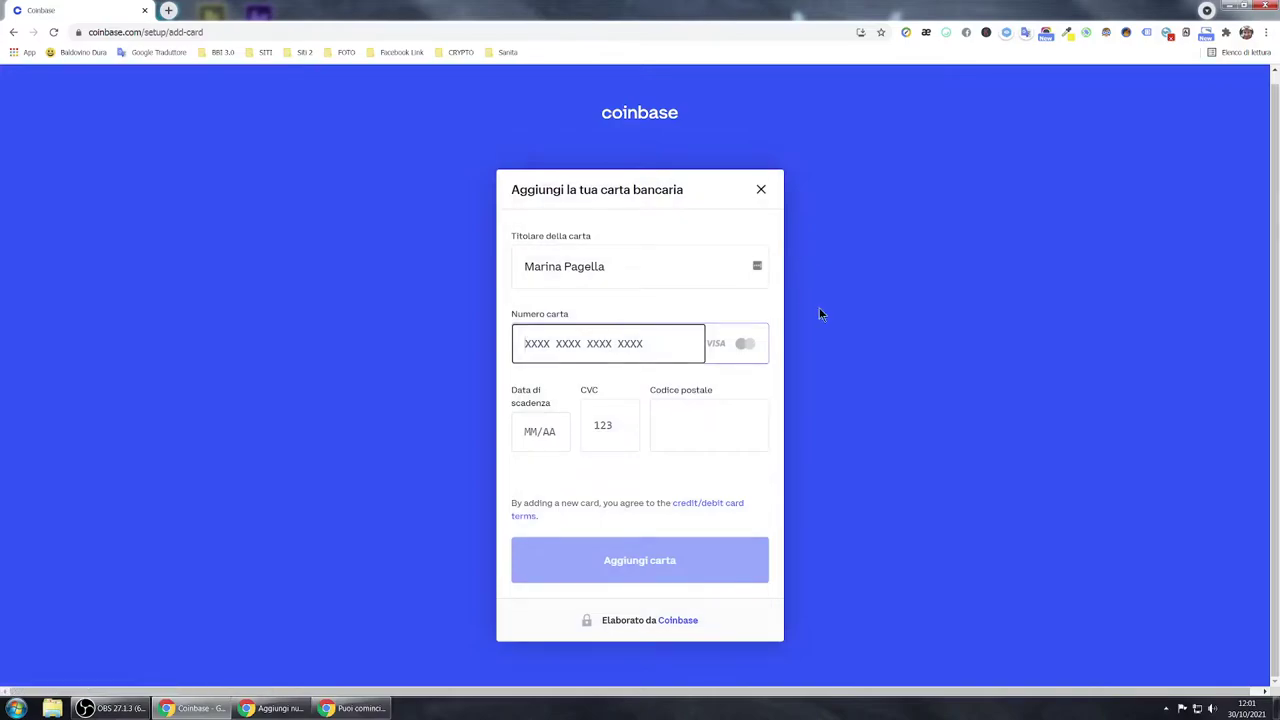
{"action": "left_click", "coordinate": [762, 190]}
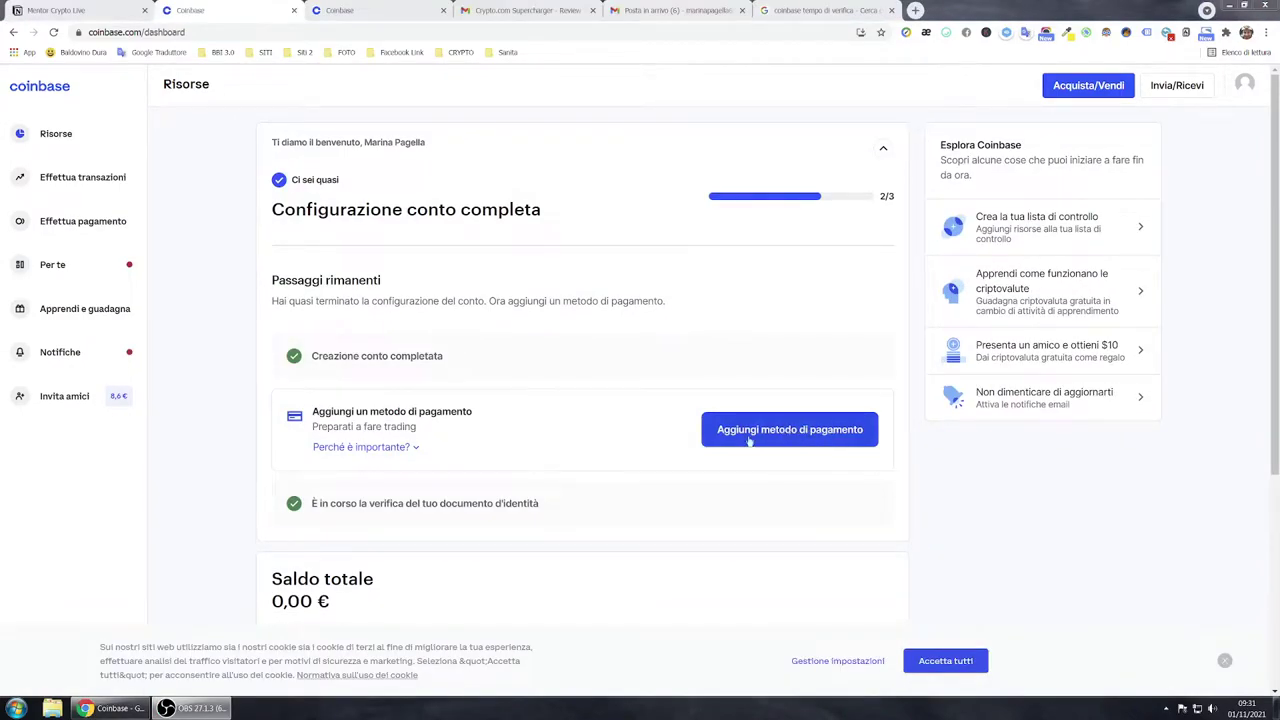
{"action": "left_click", "coordinate": [732, 440]}
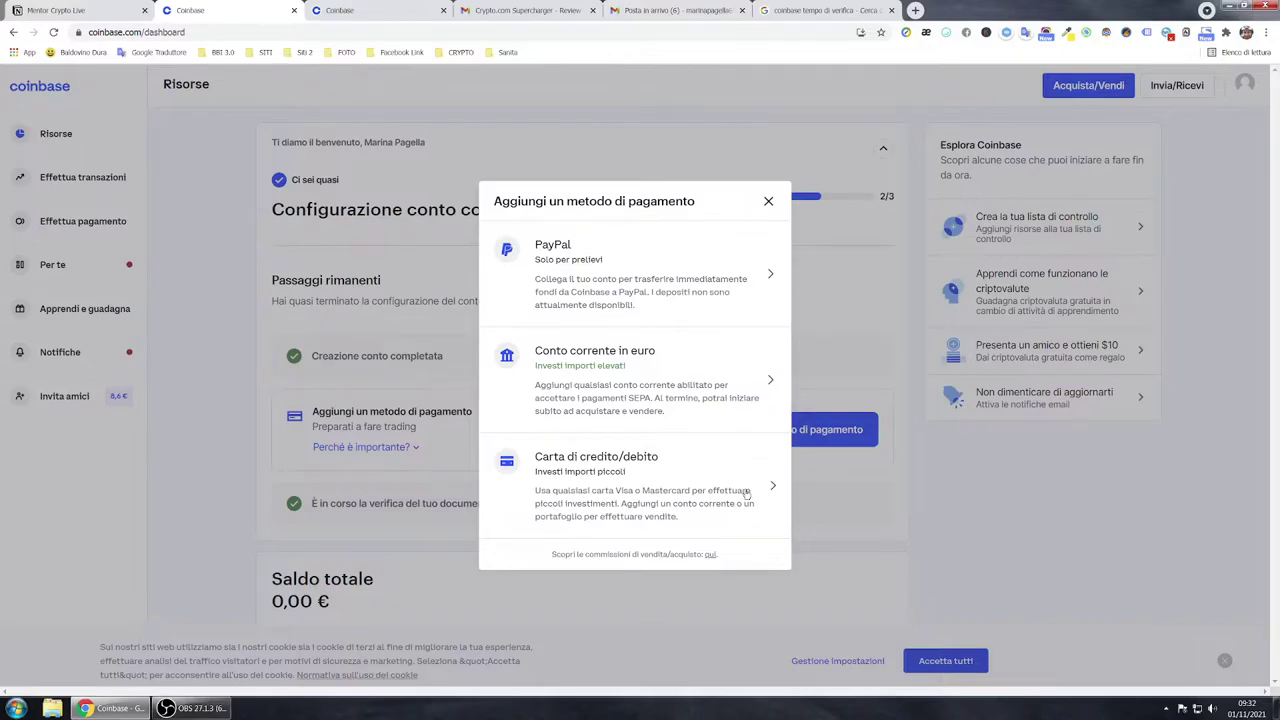
- Add a credit/debit card as payment method by entering its card details and saving it
{"action": "left_click", "coordinate": [748, 489]}
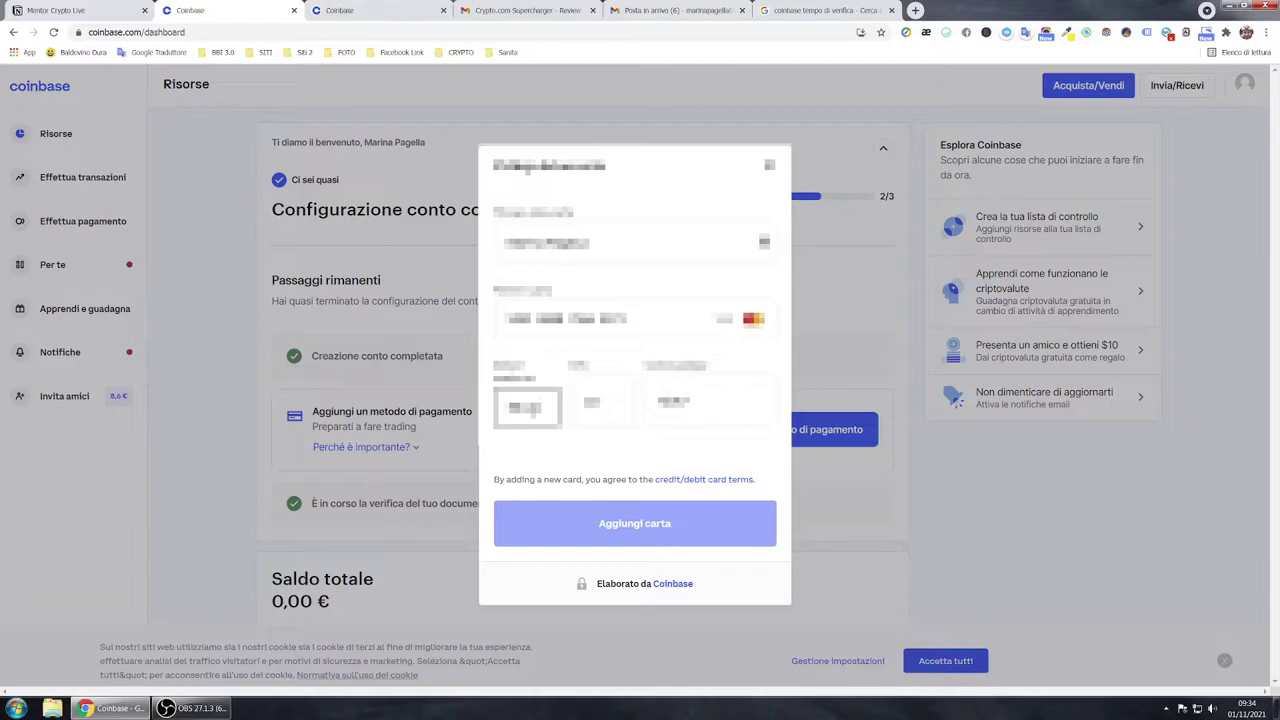
{"action": "type", "text": "24"}
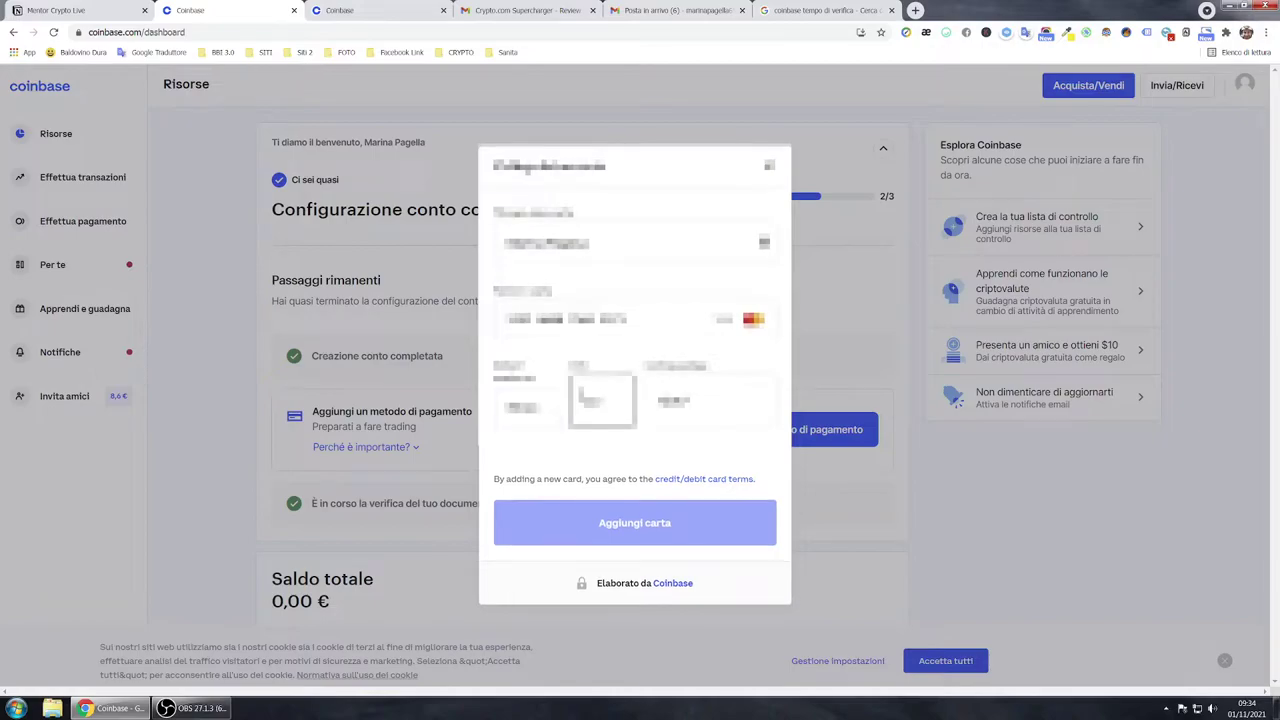
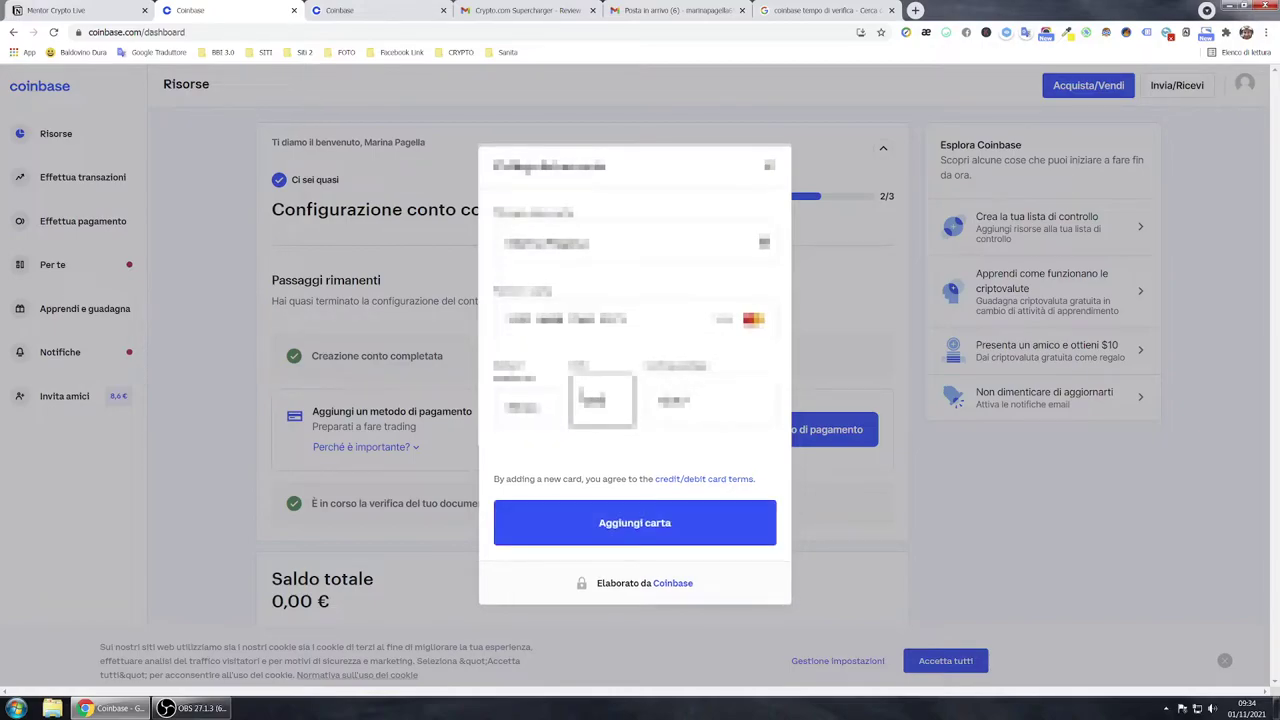
{"action": "left_click", "coordinate": [633, 526]}
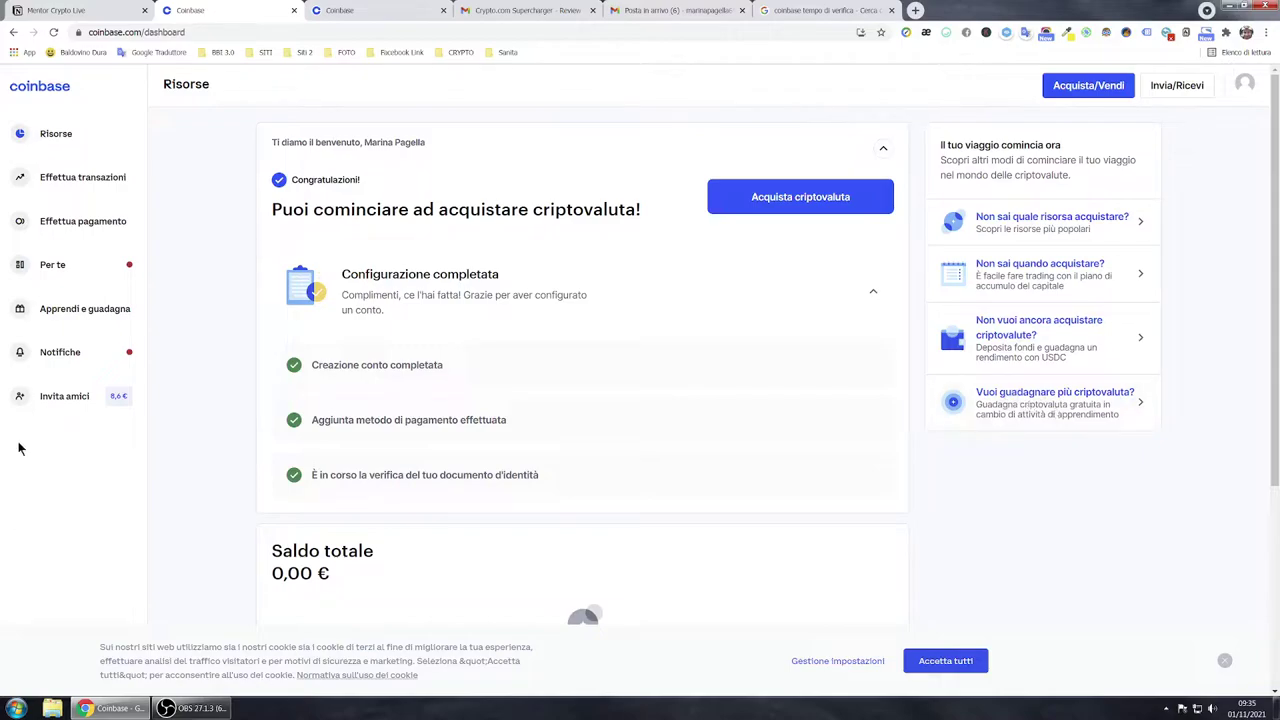
- Go to the Apprendi e guadagna page and open the 'Cos'è Bounce?' lesson
{"action": "left_click", "coordinate": [76, 316]}
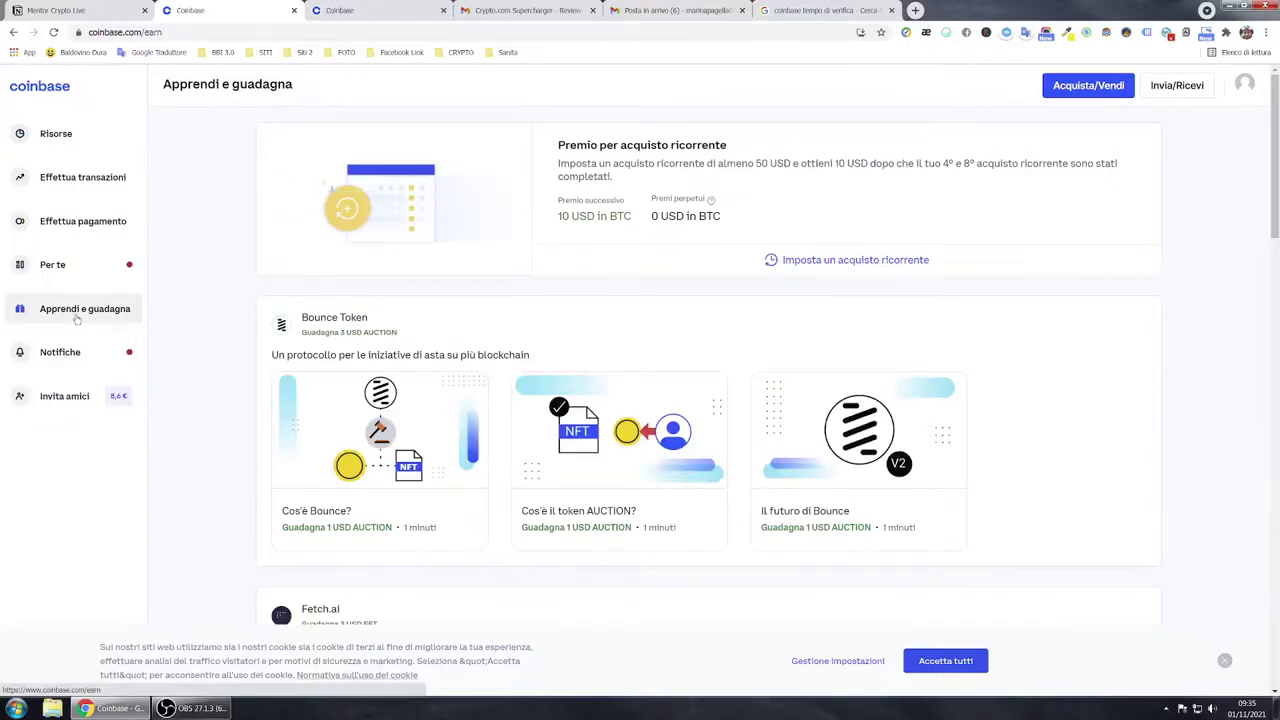
{"action": "left_click", "coordinate": [337, 534]}
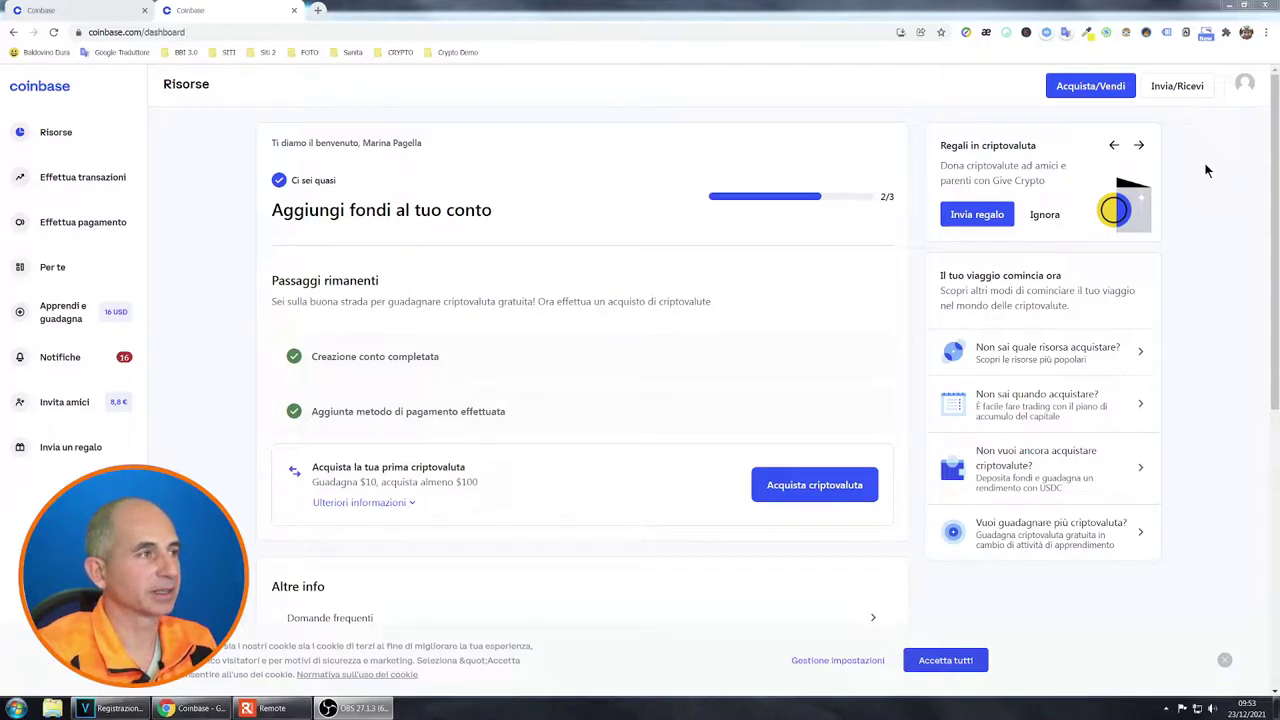
- Open the account's Impostazioni on the Preferenze tab showing Euro (EUR) and the Roma time zone
{"action": "left_click", "coordinate": [1245, 88]}
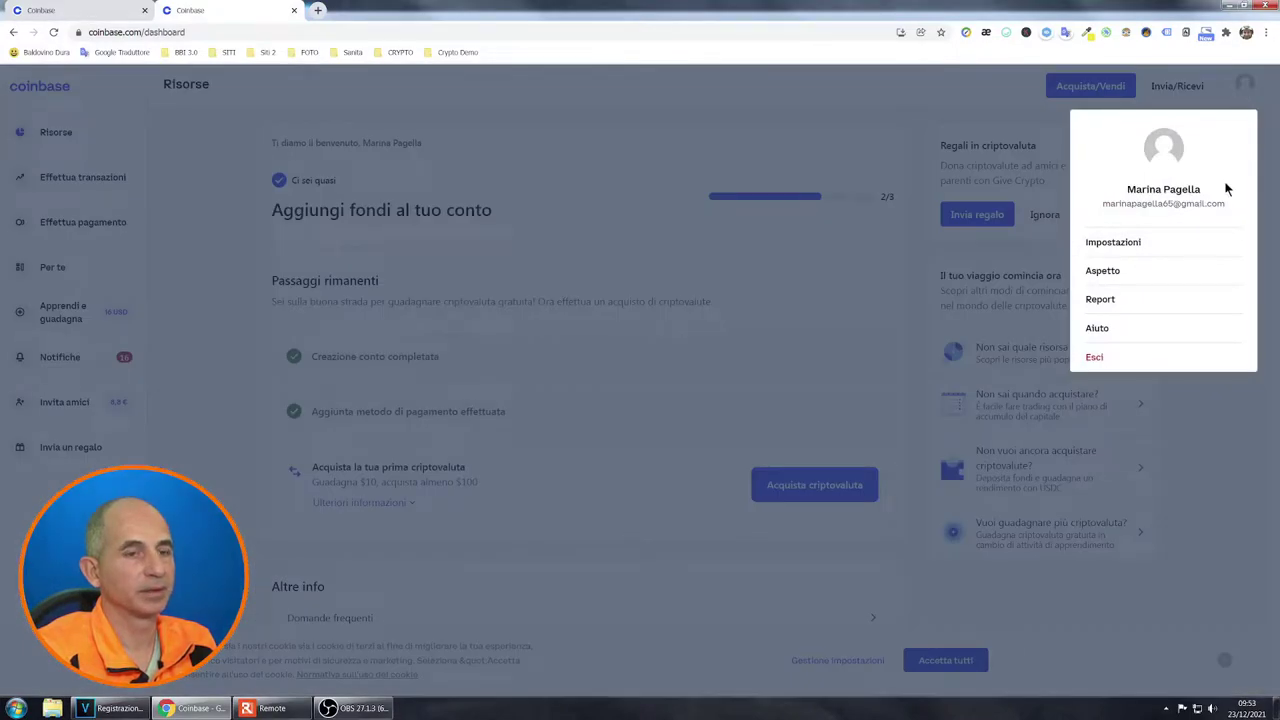
{"action": "left_click", "coordinate": [1125, 247]}
{"action": "scroll", "coordinate": [729, 340], "scroll_direction": "down", "scroll_amount": 5}
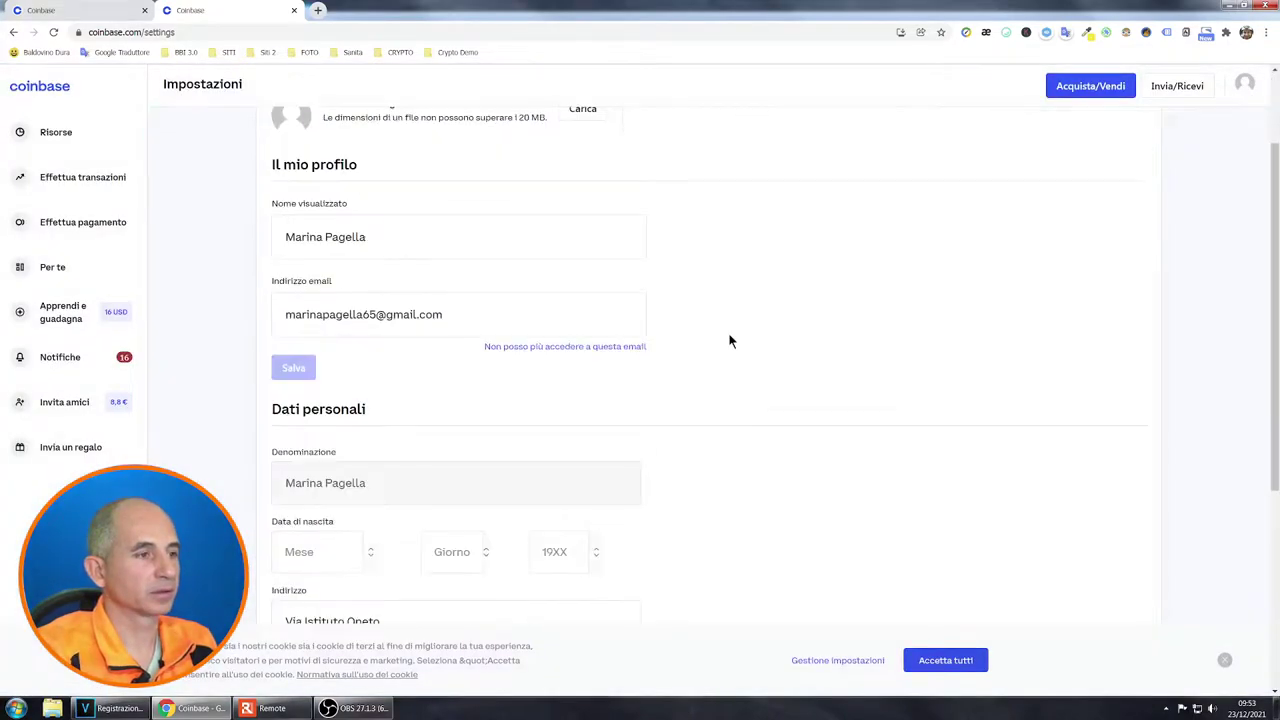
{"action": "scroll", "coordinate": [729, 340], "scroll_direction": "up", "scroll_amount": 5}
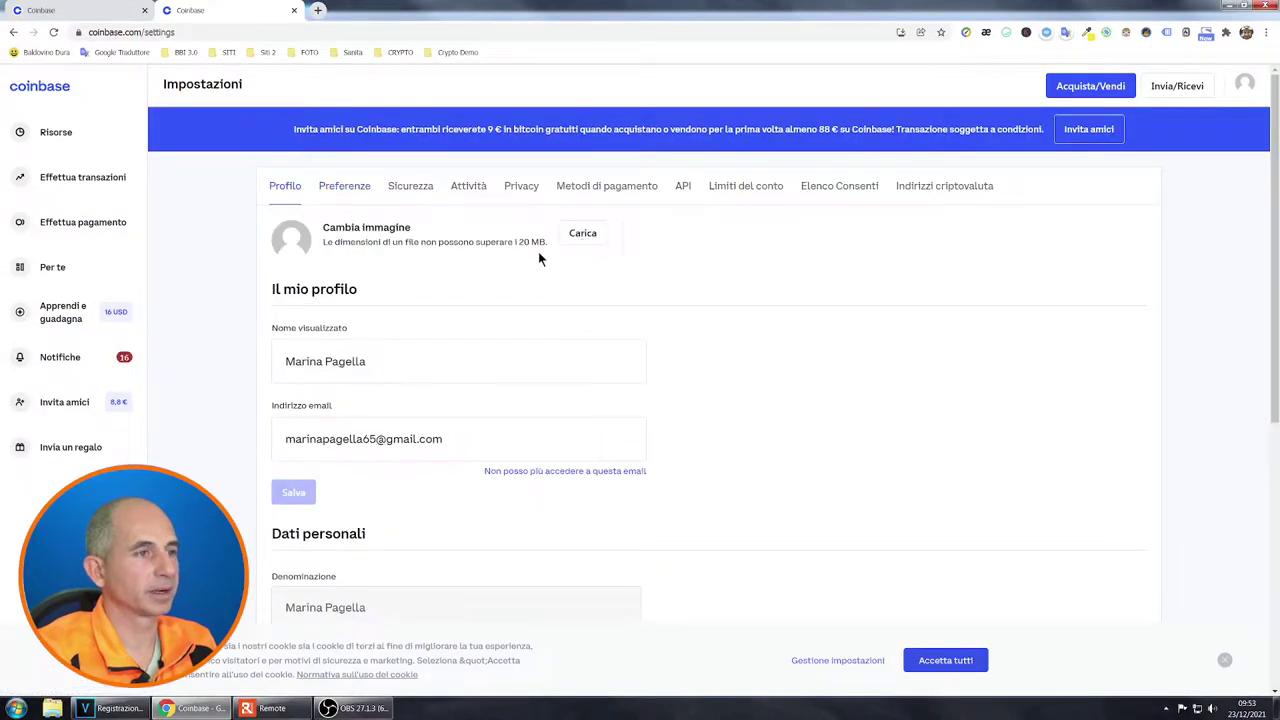
{"action": "left_click", "coordinate": [349, 190]}
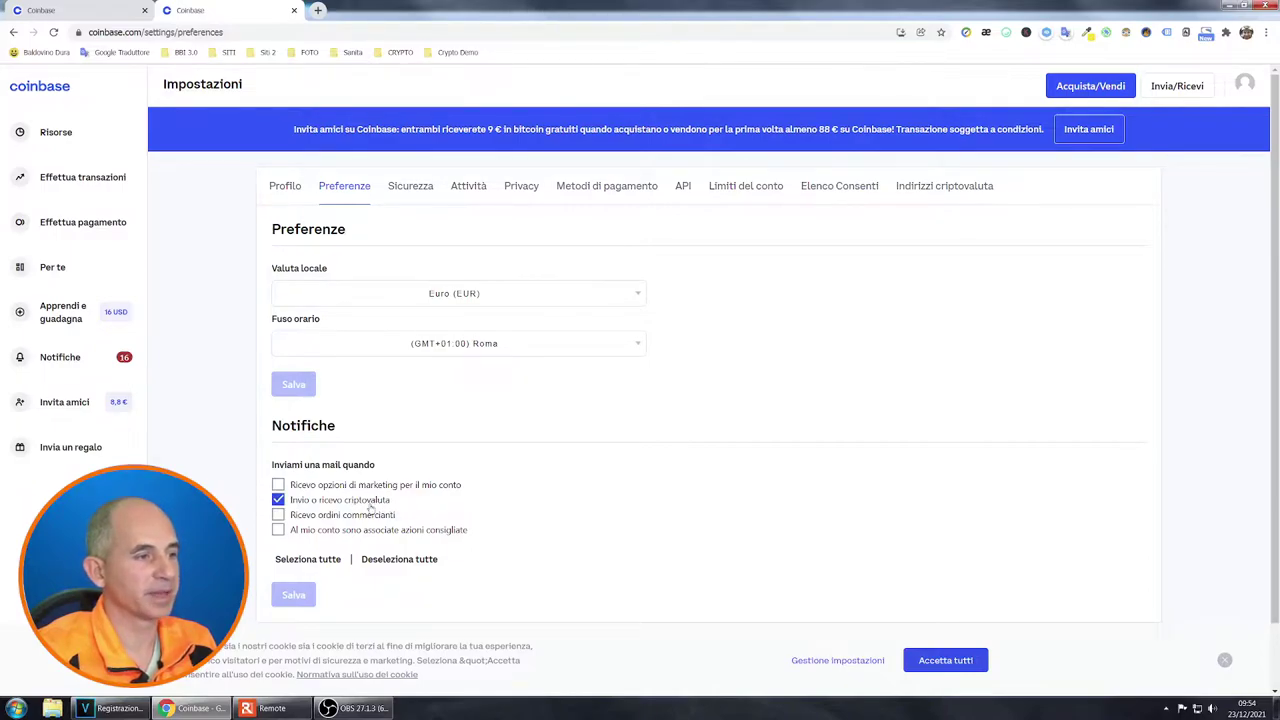
- Review the Sicurezza tab's two-step verification options, then move to the Movimenti tab
{"action": "left_click", "coordinate": [409, 188]}
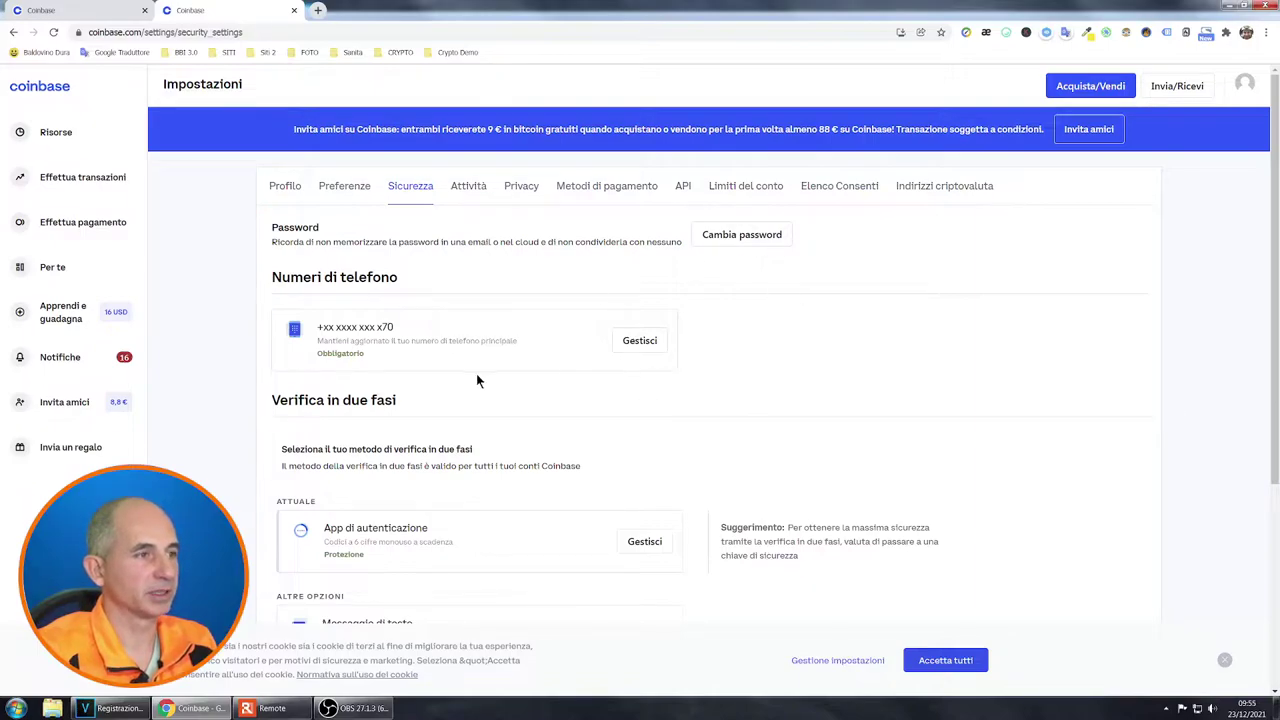
{"action": "scroll", "coordinate": [495, 331], "scroll_direction": "down", "scroll_amount": 2}
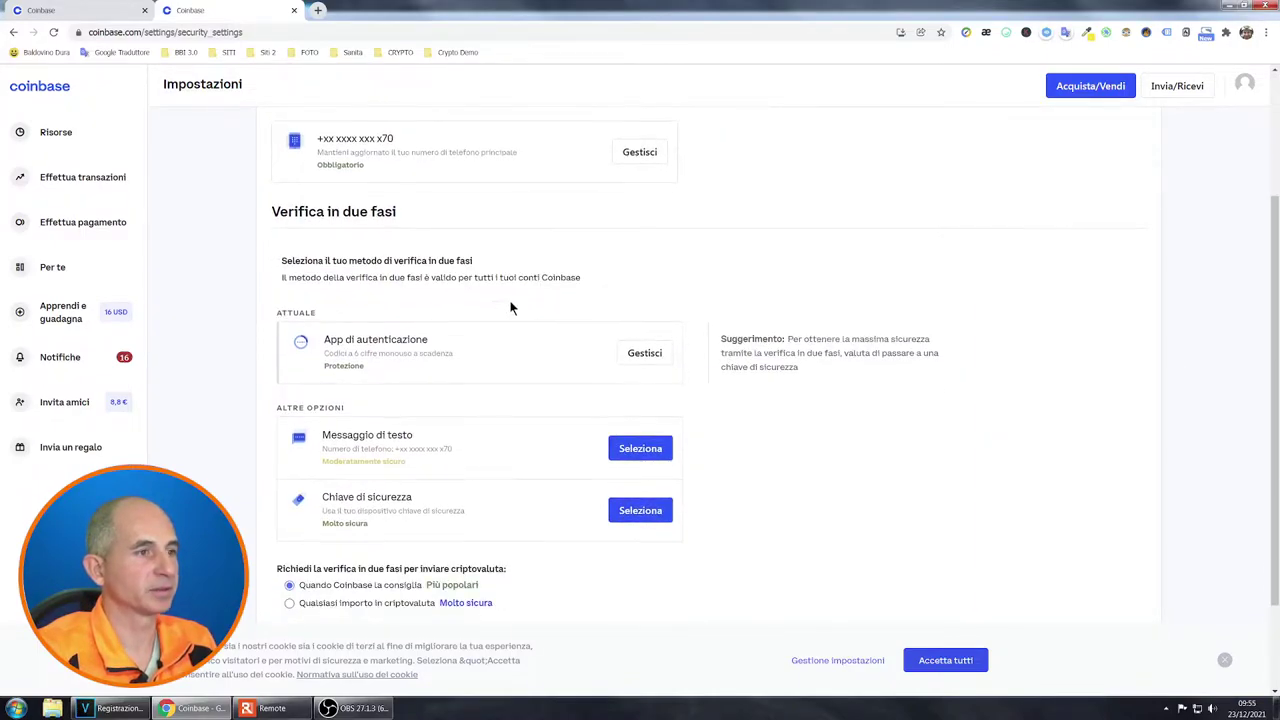
{"action": "scroll", "coordinate": [510, 307], "scroll_direction": "down", "scroll_amount": 1}
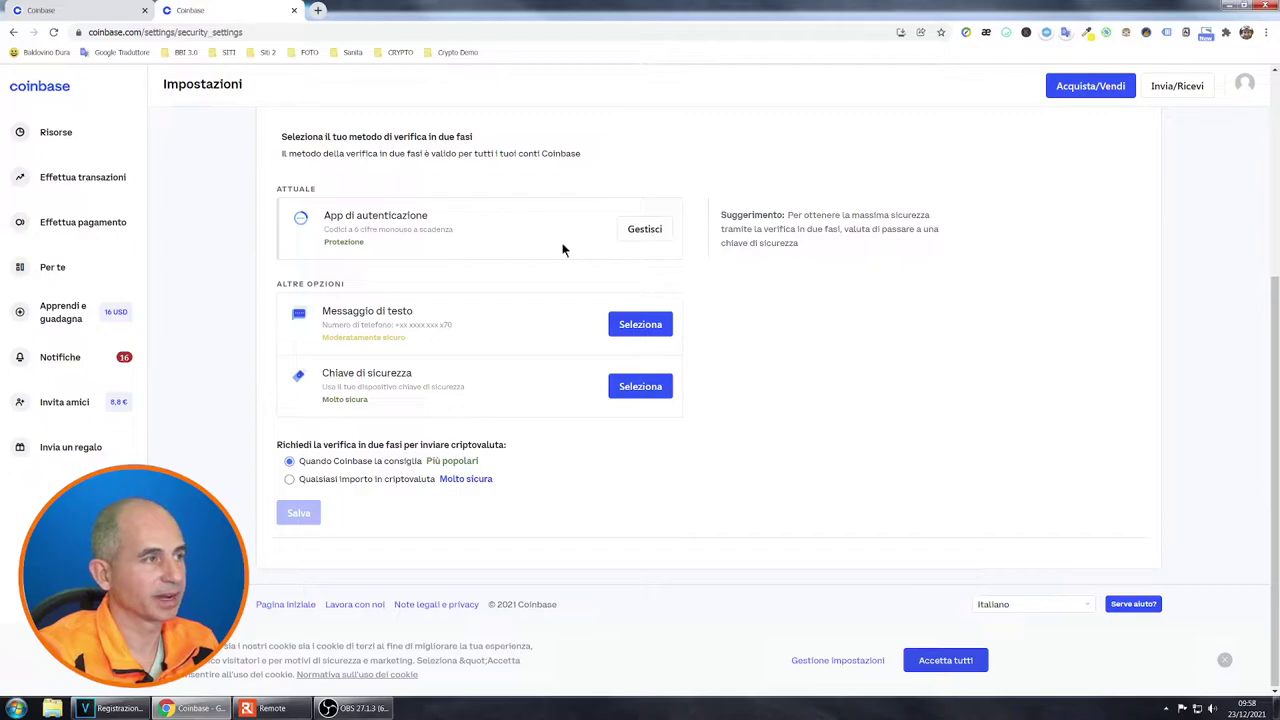
{"action": "scroll", "coordinate": [562, 249], "scroll_direction": "up", "scroll_amount": 5}
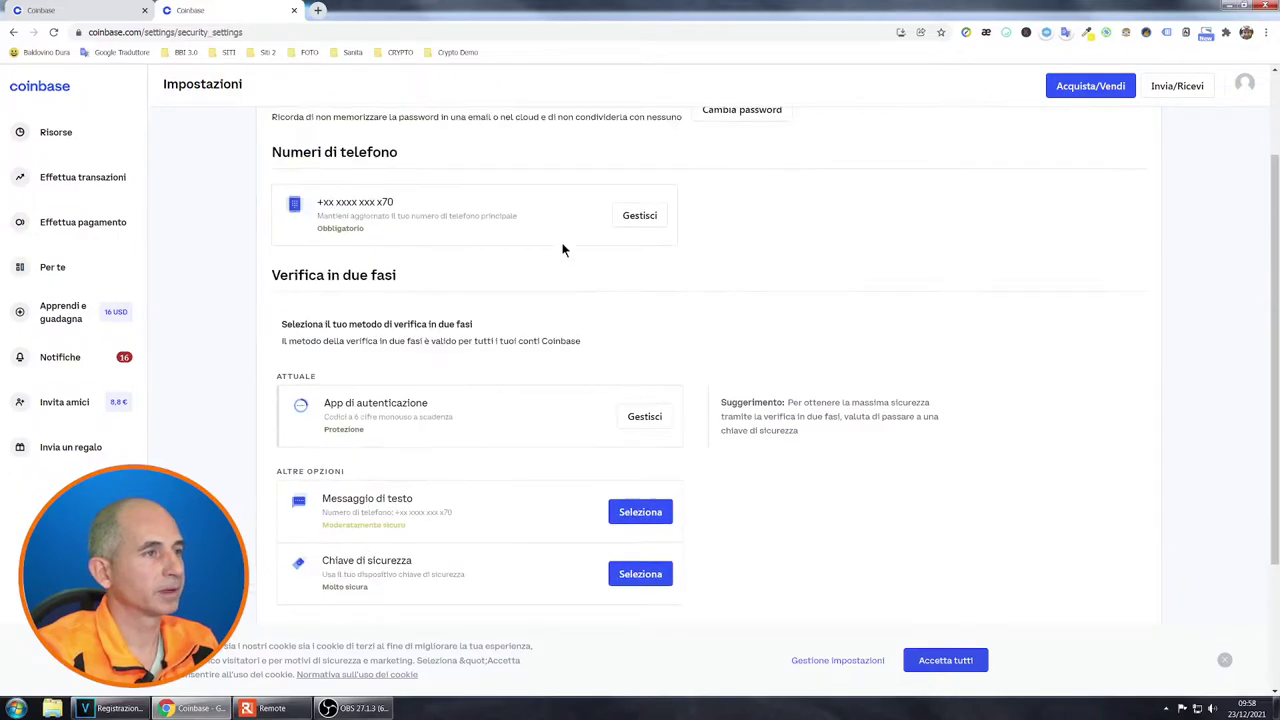
{"action": "left_click", "coordinate": [467, 190]}
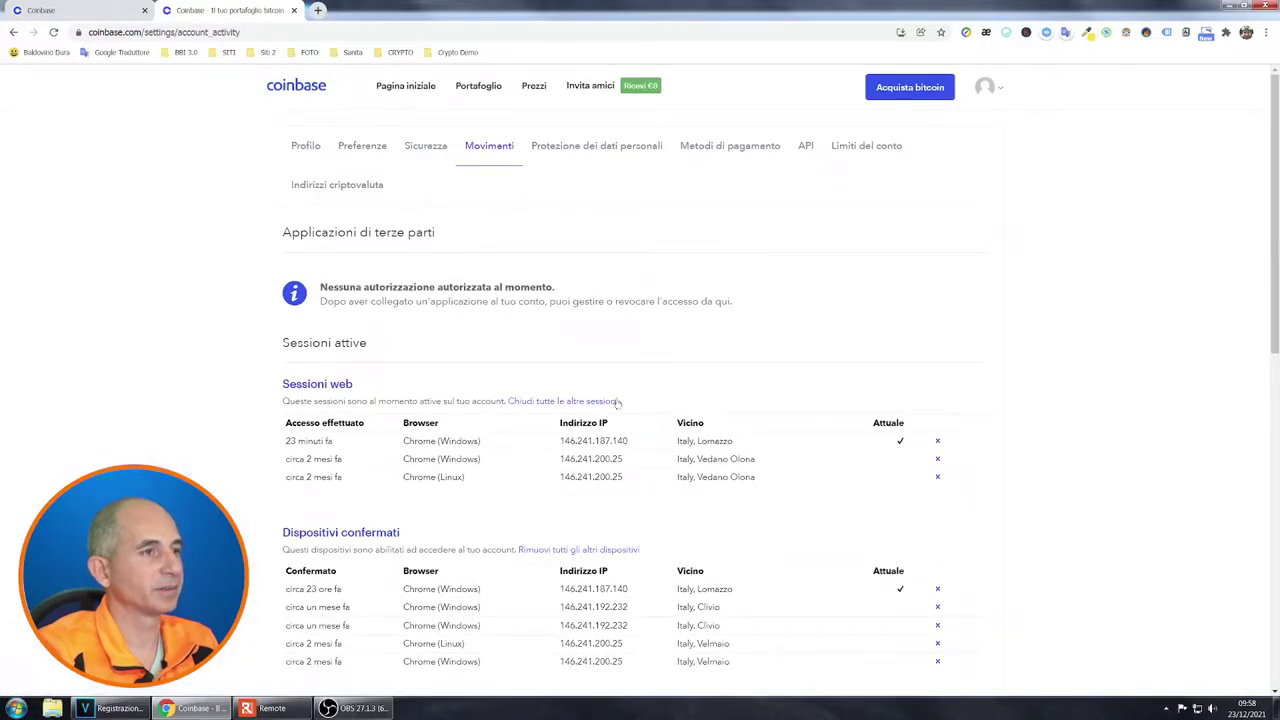
{"action": "left_click", "coordinate": [566, 150]}
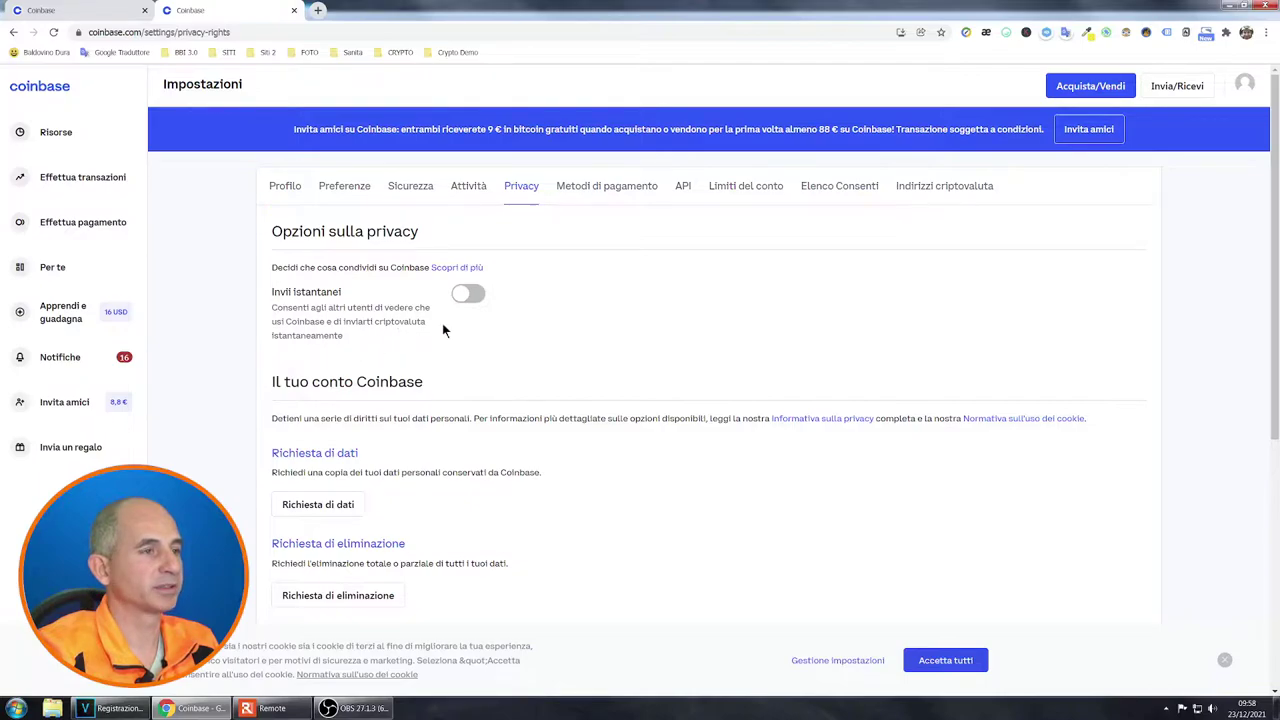
{"action": "left_click", "coordinate": [478, 300]}
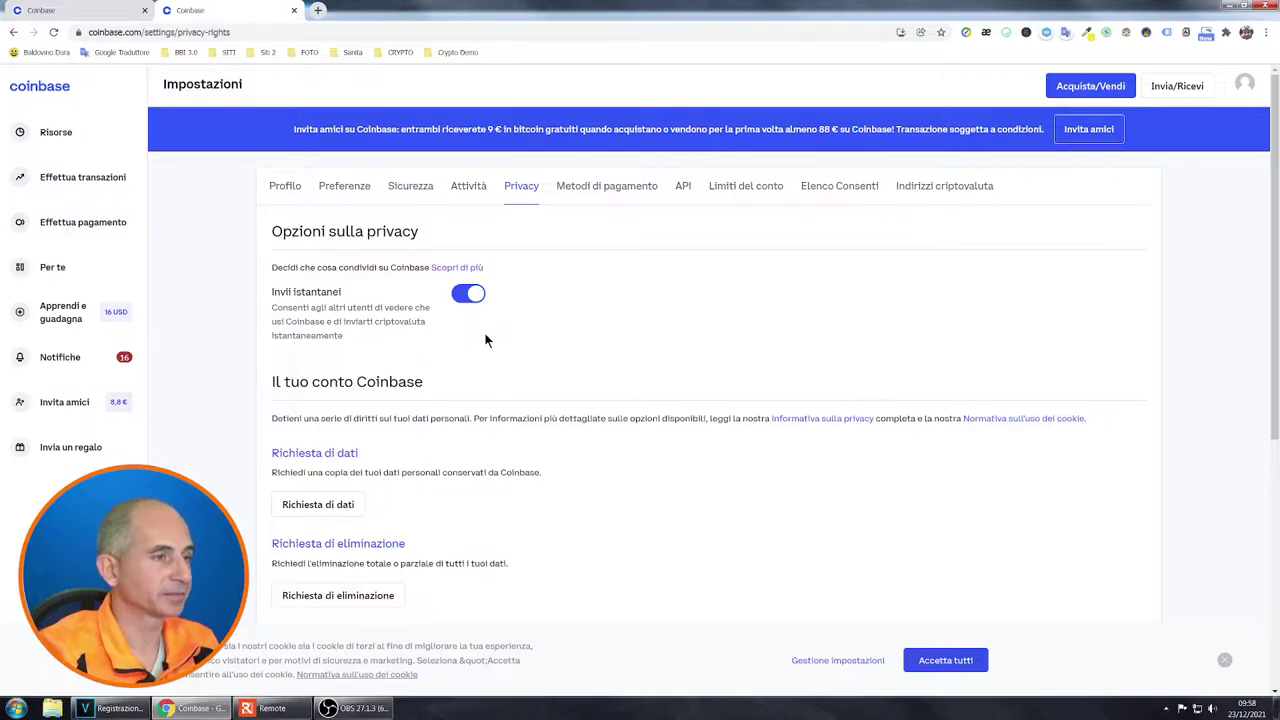
{"action": "scroll", "coordinate": [480, 341], "scroll_direction": "down", "scroll_amount": 1}
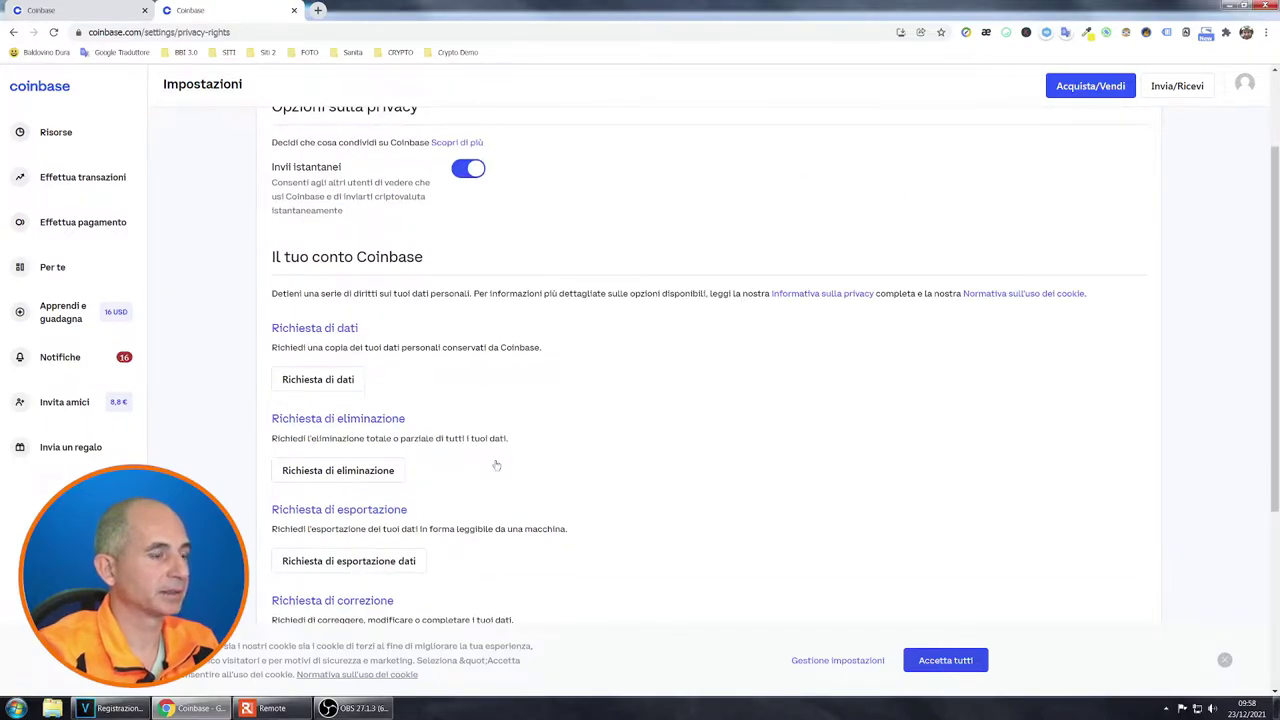
{"action": "scroll", "coordinate": [520, 340], "scroll_direction": "up", "scroll_amount": 1}
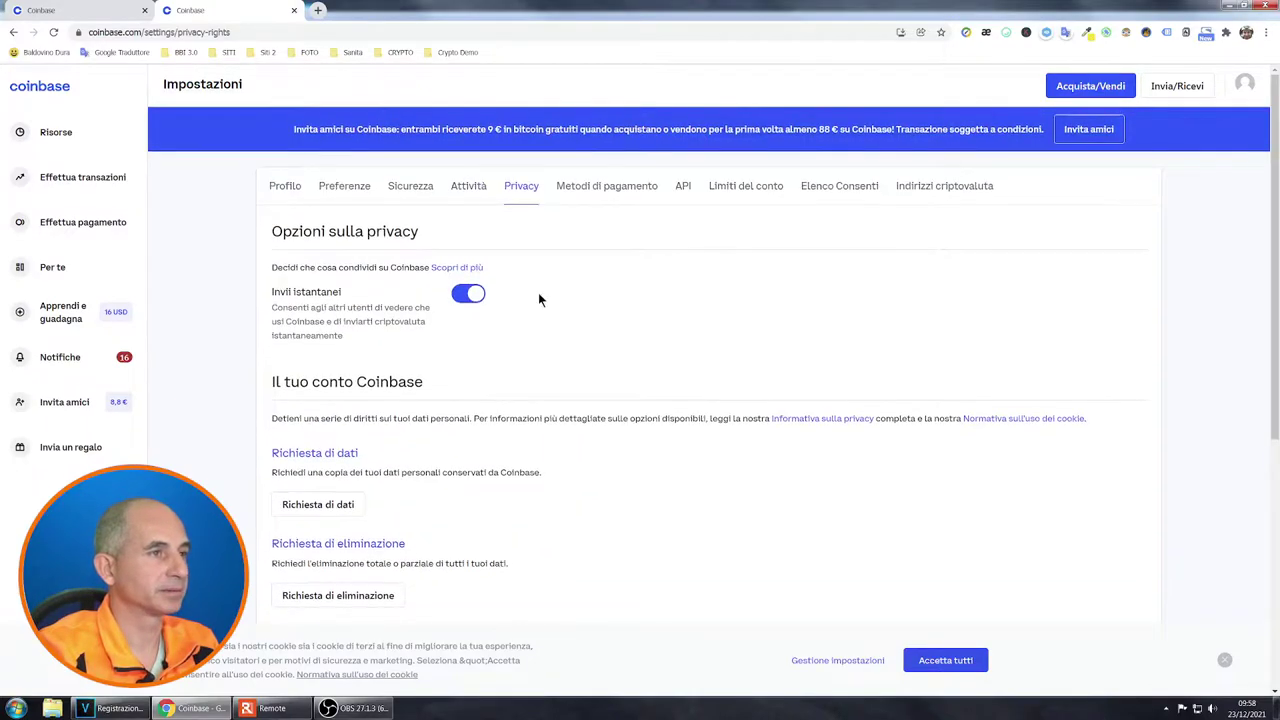
- Browse the Metodi di pagamento, Limiti del conto and Elenco Consenti settings tabs
{"action": "left_click", "coordinate": [614, 189]}
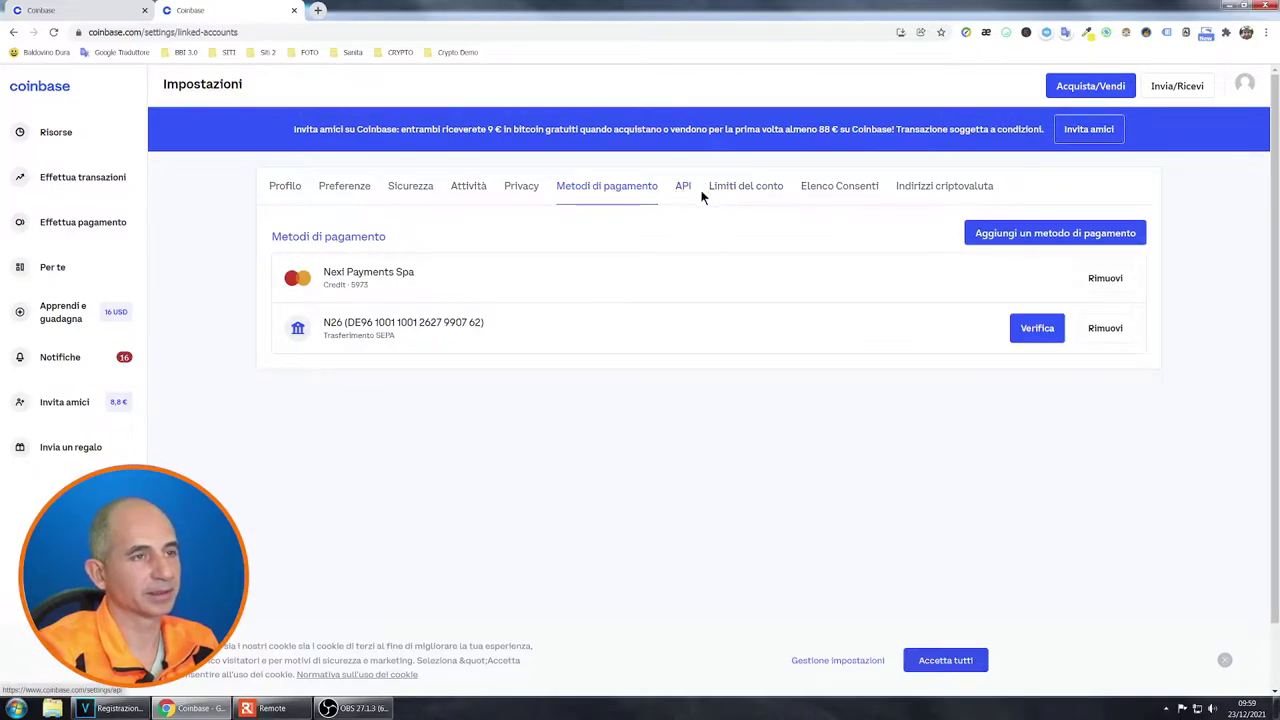
{"action": "left_click", "coordinate": [760, 195]}
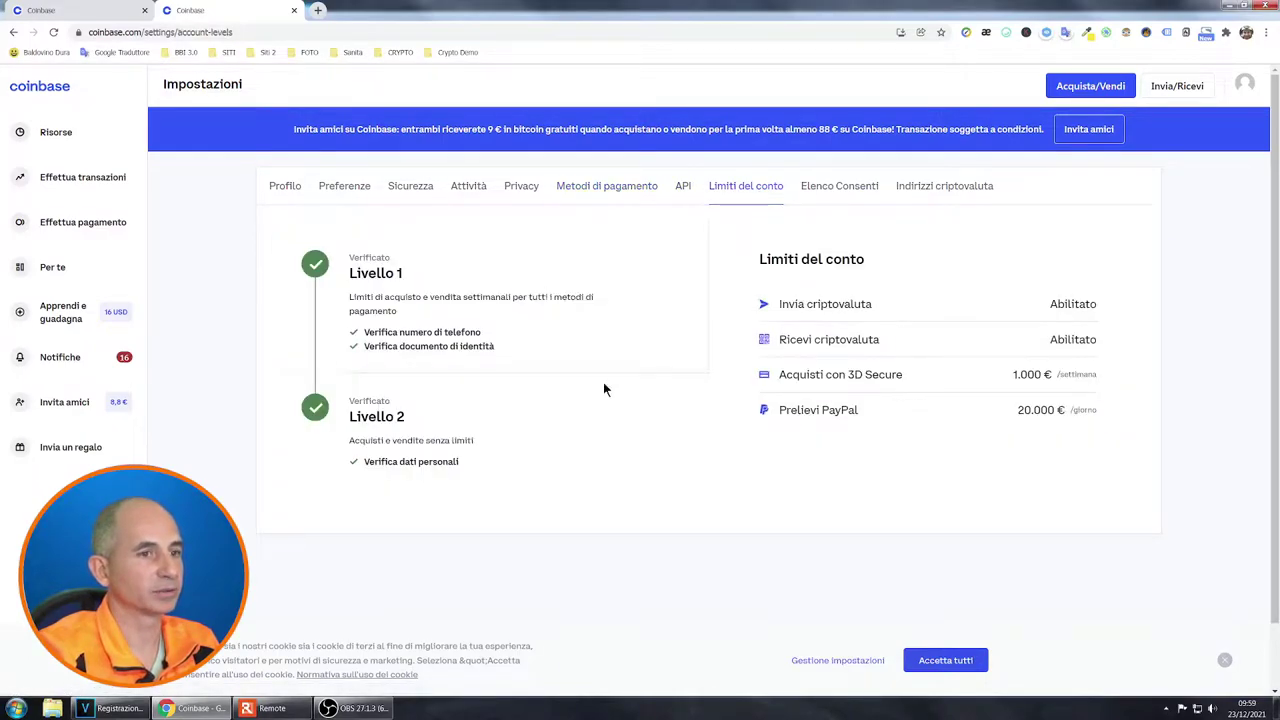
{"action": "left_click", "coordinate": [826, 190]}
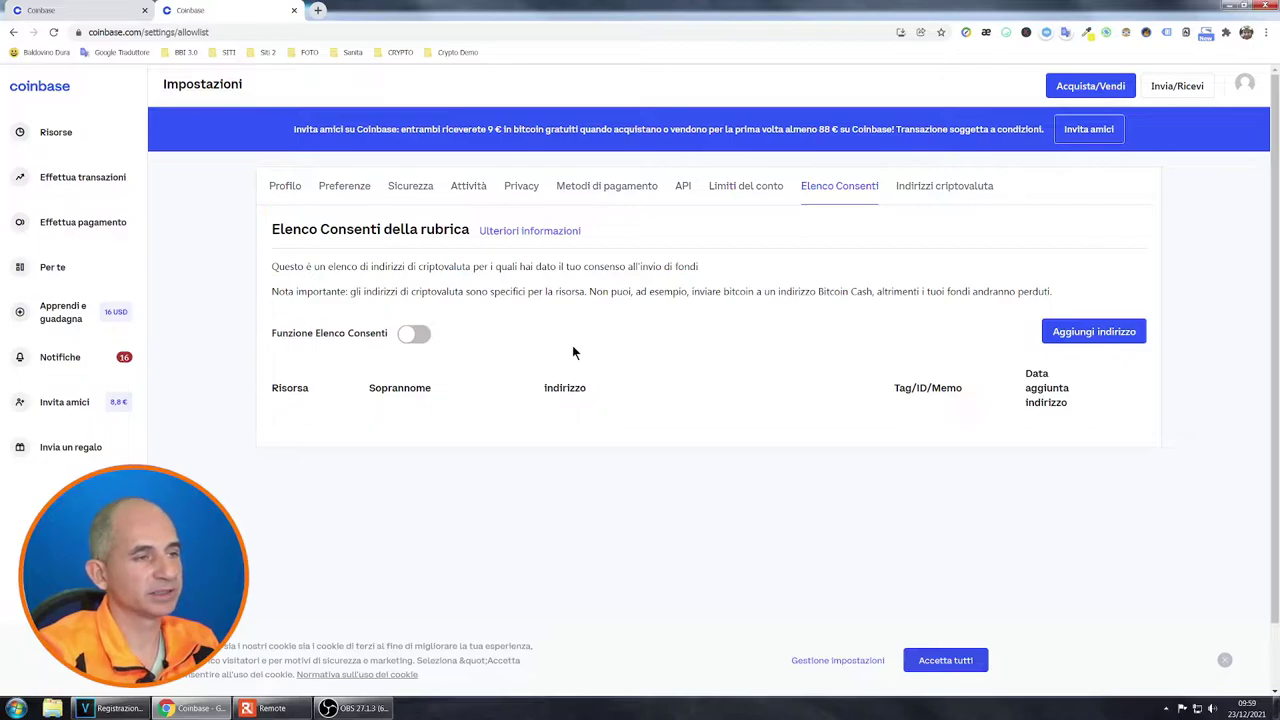
- Dismiss the allowlist activation notice, leaving Elenco Consenti off, and go to Indirizzi criptovaluta
{"action": "left_click", "coordinate": [415, 336]}
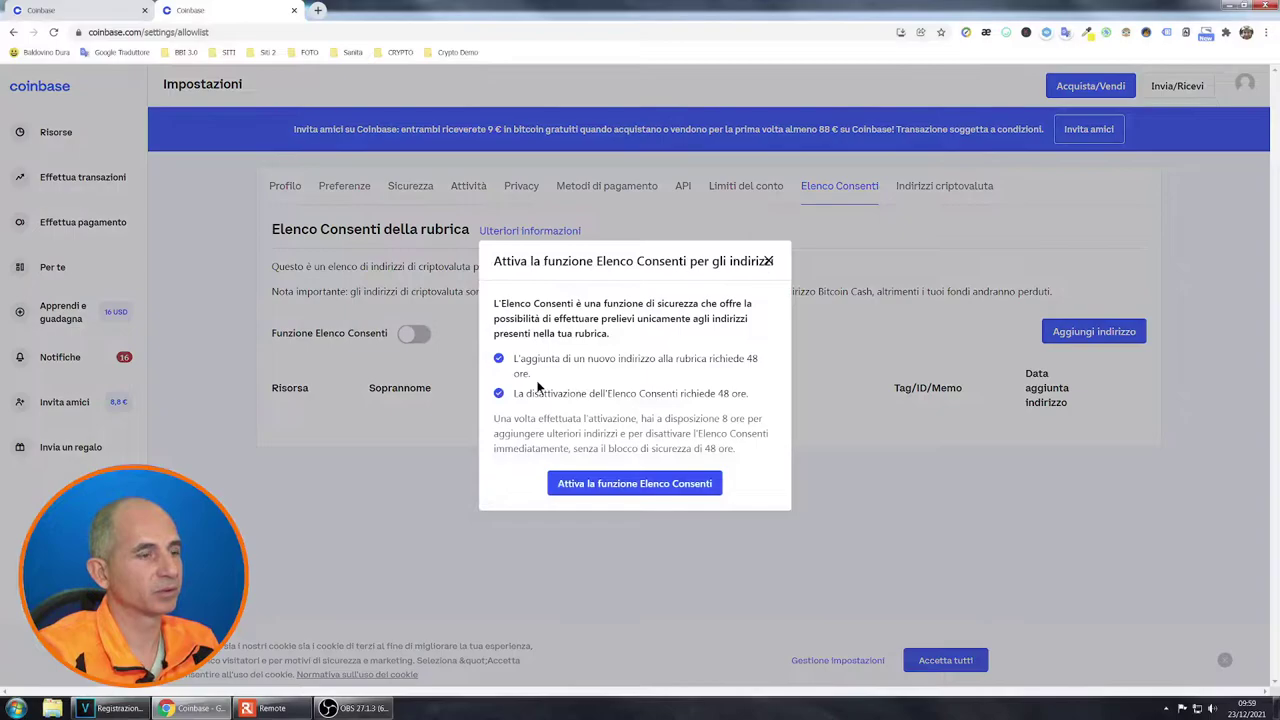
{"action": "left_click", "coordinate": [766, 262]}
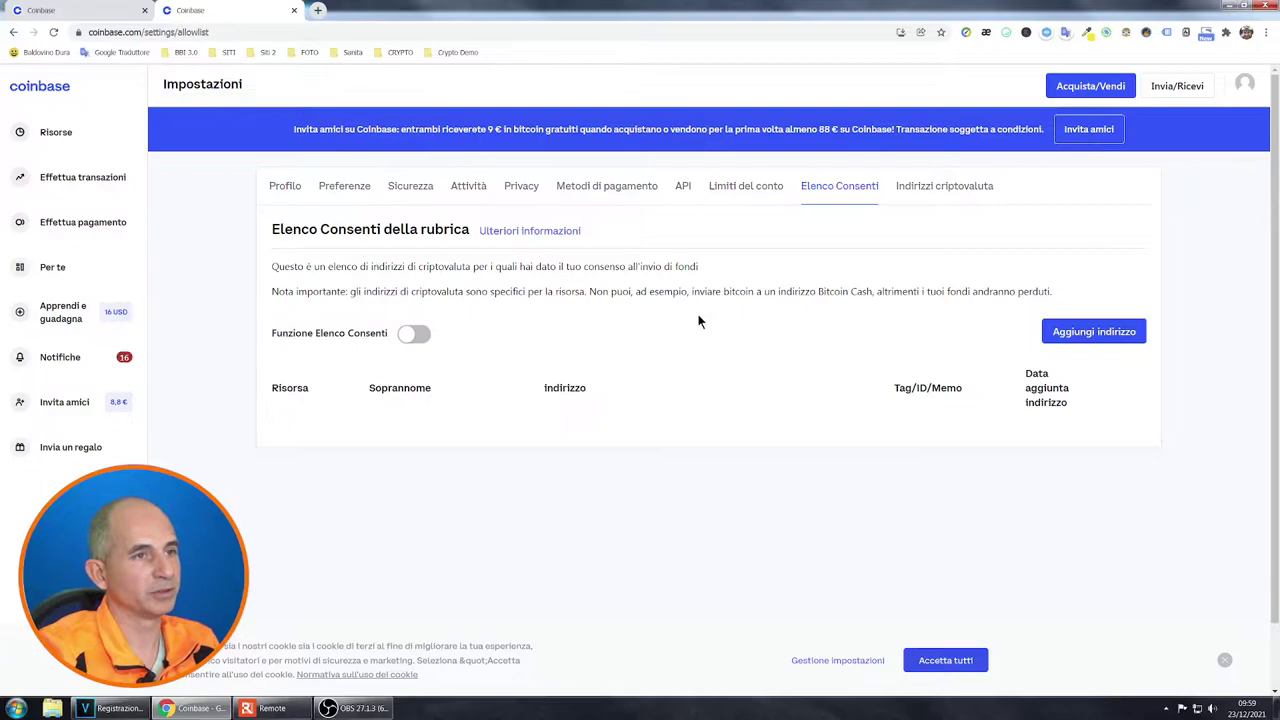
{"action": "left_click", "coordinate": [940, 190]}
- Scroll through the Tutte le risorse asset filter list and close it without changing the filter
{"action": "left_click", "coordinate": [420, 333]}
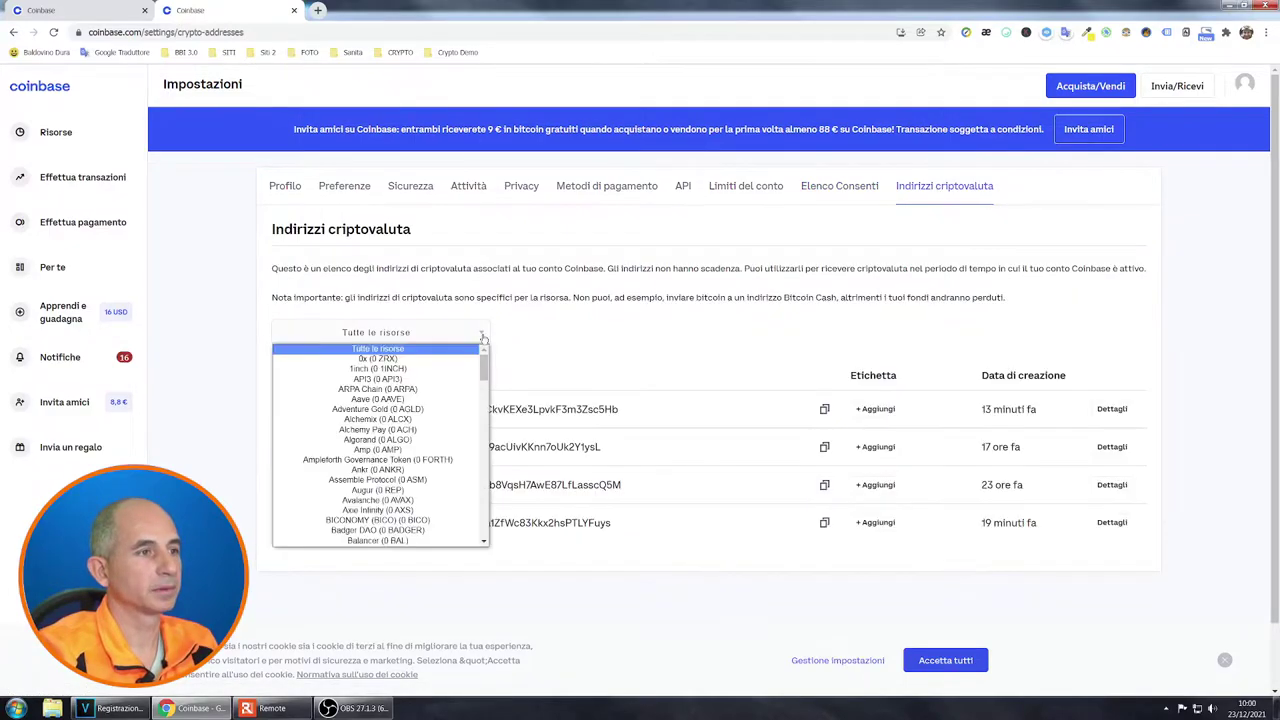
{"action": "scroll", "coordinate": [445, 453], "scroll_direction": "down", "scroll_amount": 15}
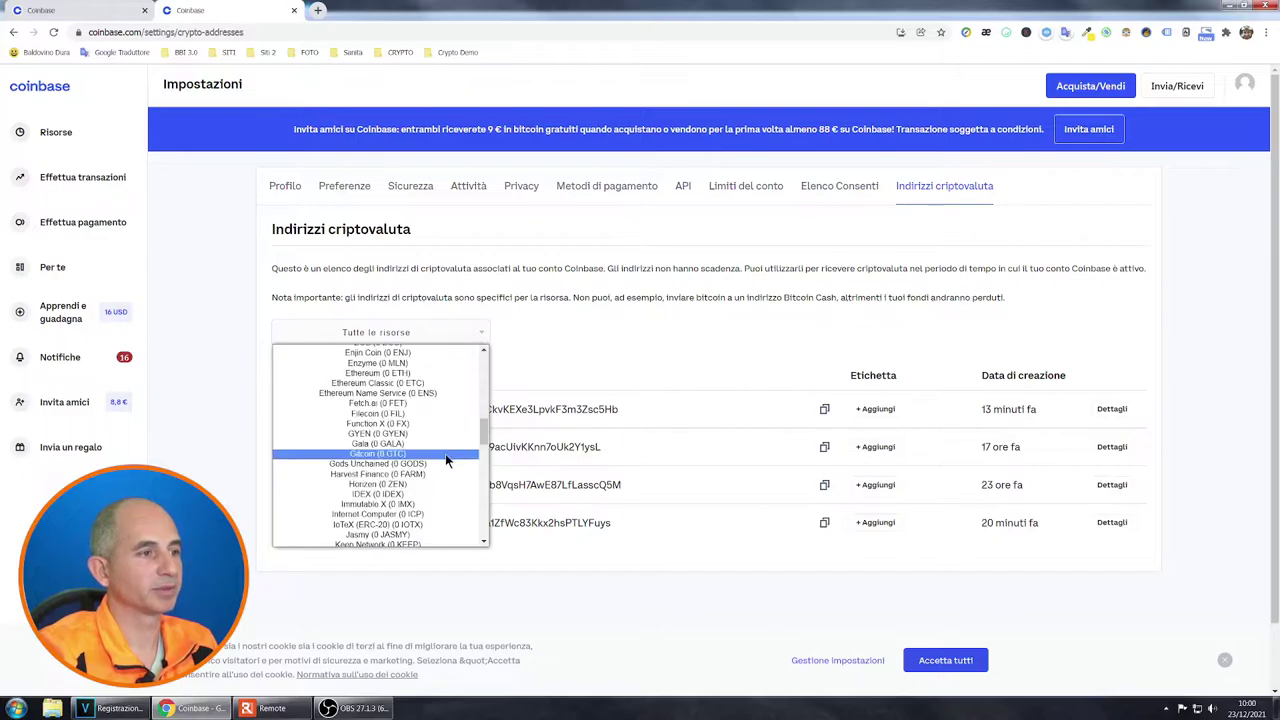
{"action": "left_click", "coordinate": [555, 365]}
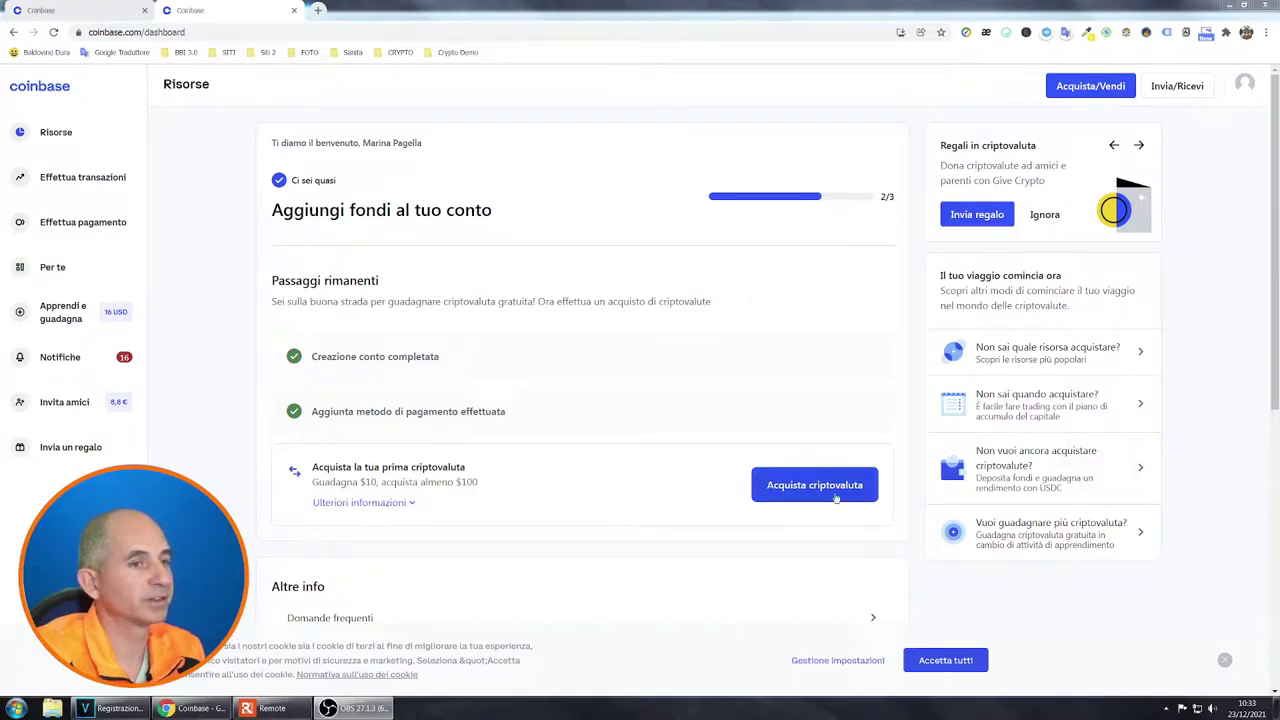
- Dismiss the Acquista criptovaluta panel and go through Effettua transazioni to the Effettua pagamento send form
{"action": "left_click", "coordinate": [793, 495]}
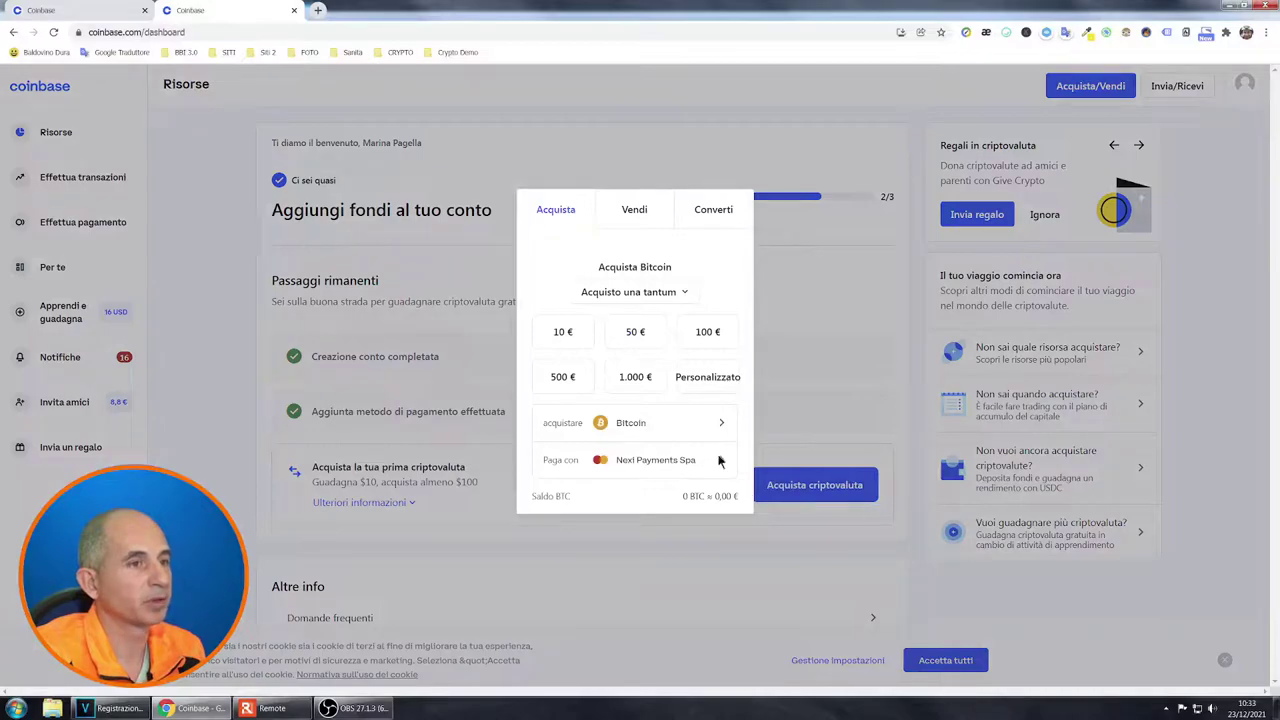
{"action": "left_click", "coordinate": [820, 408]}
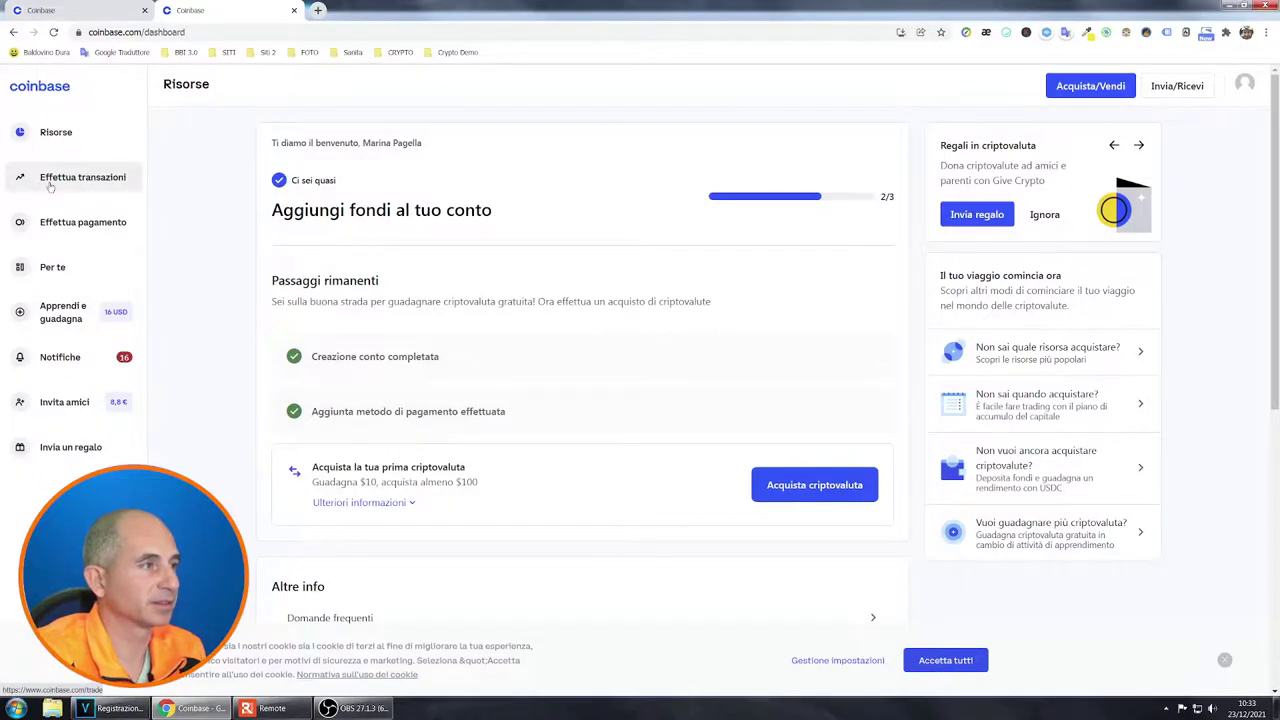
{"action": "left_click", "coordinate": [50, 186]}
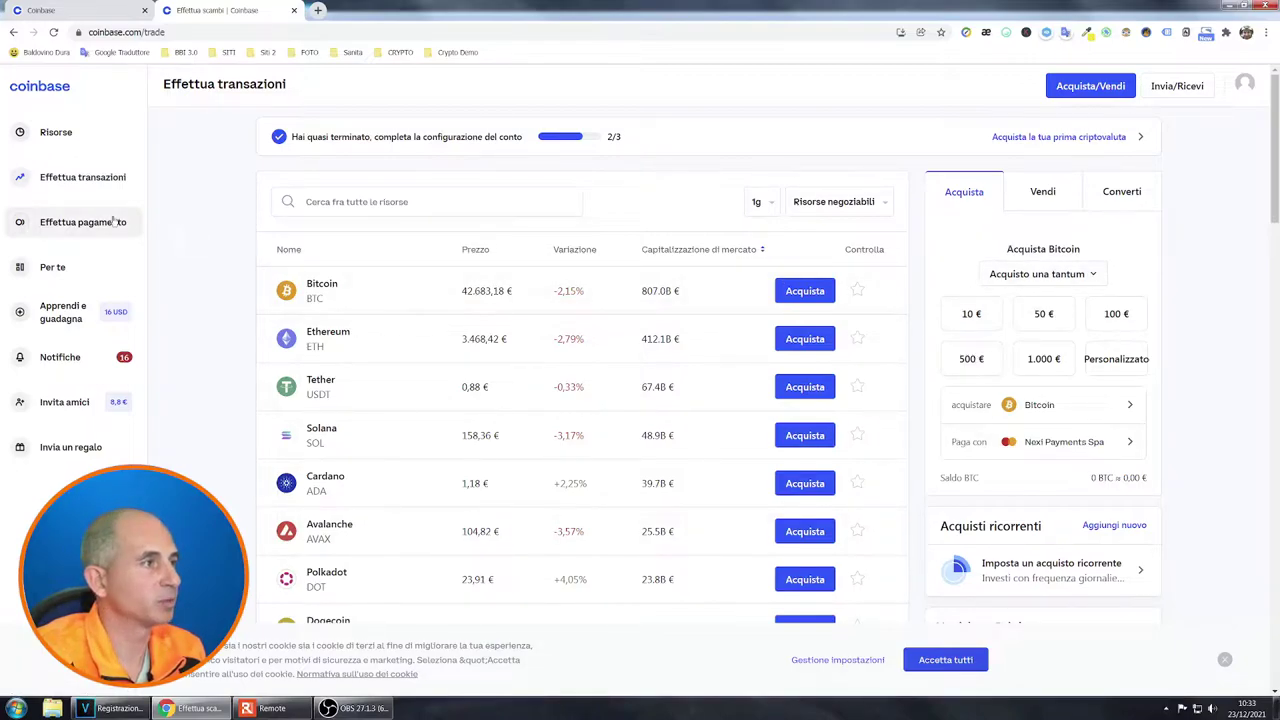
{"action": "left_click", "coordinate": [77, 229]}
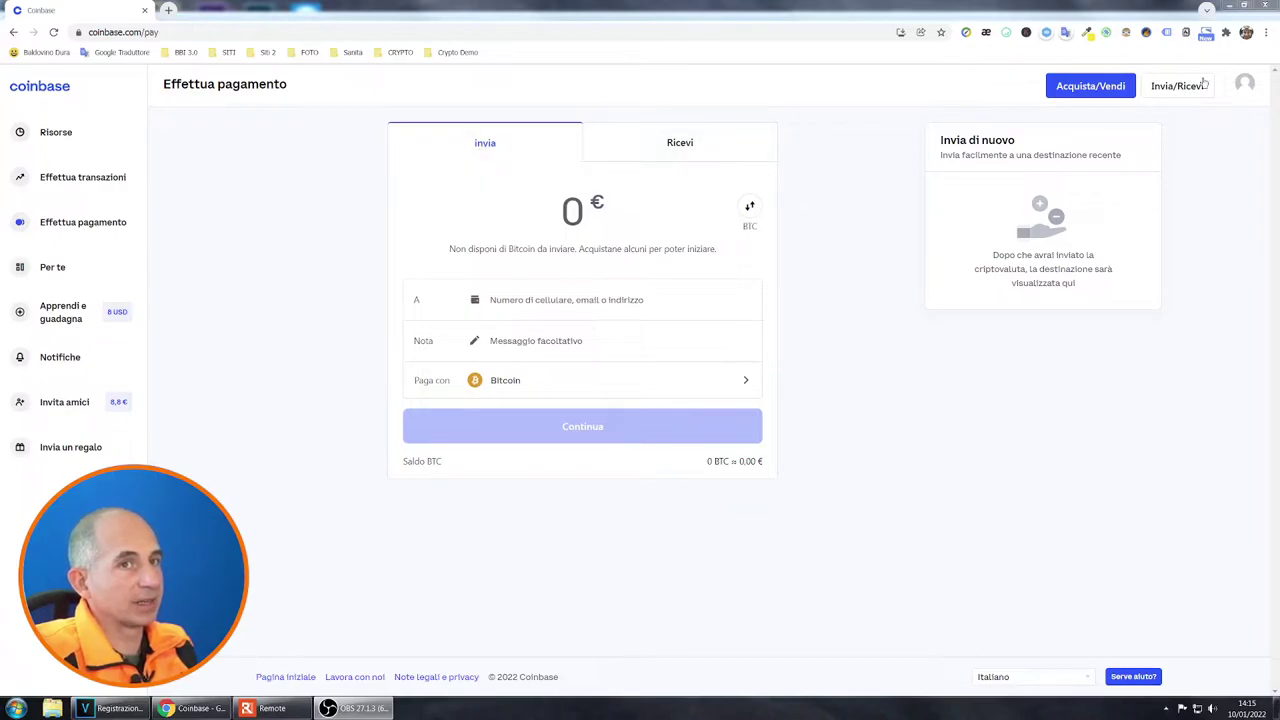
{"action": "left_click", "coordinate": [1246, 85]}
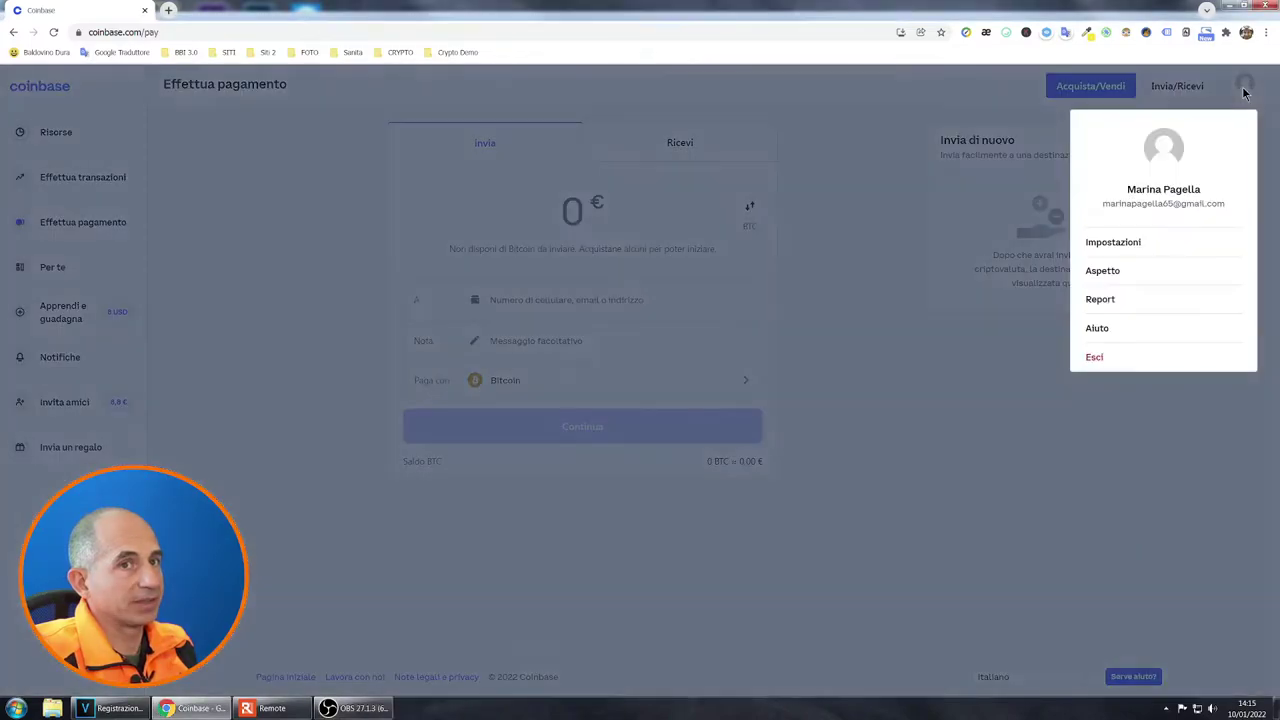
{"action": "left_click", "coordinate": [1266, 107]}
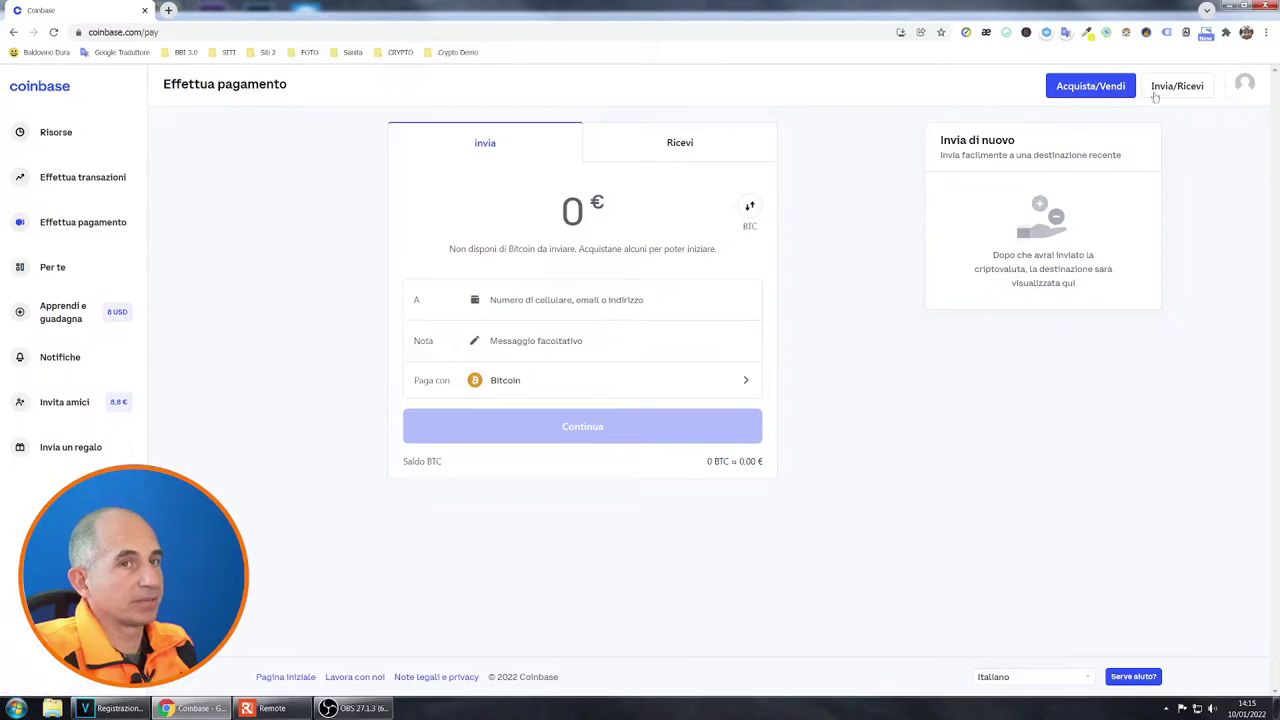
{"action": "left_click", "coordinate": [1168, 89]}
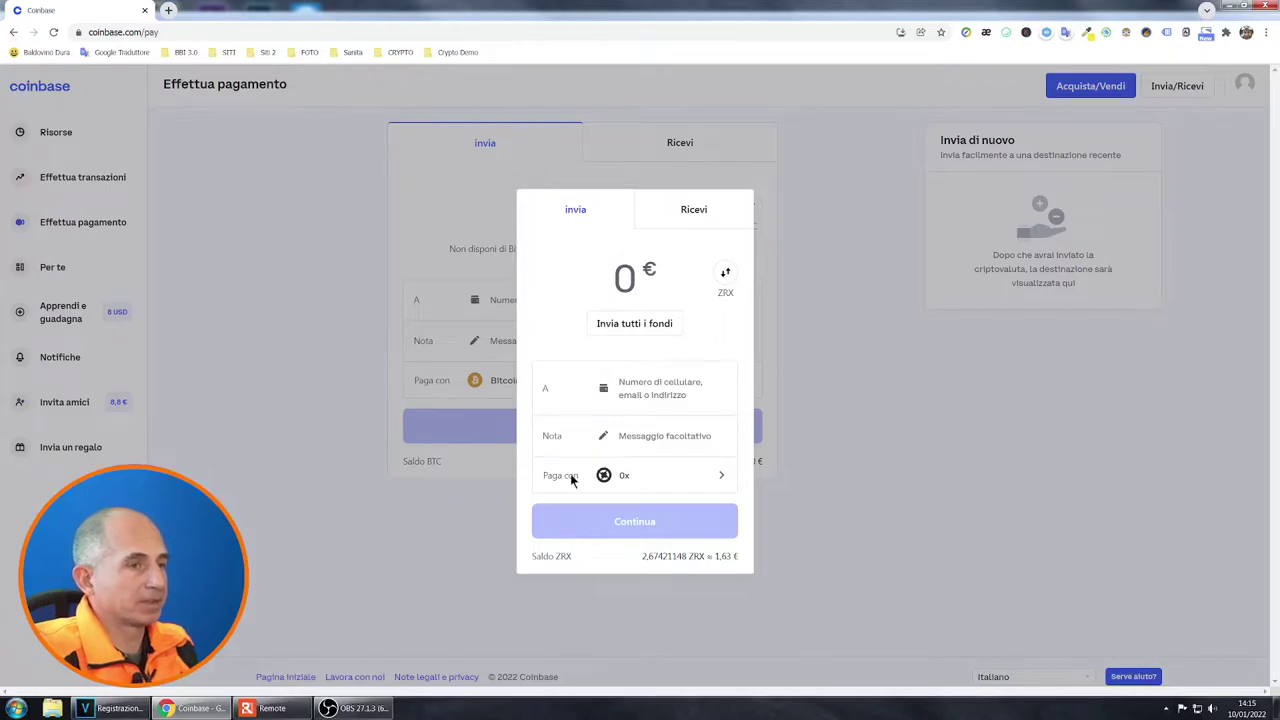
{"action": "left_click", "coordinate": [880, 389]}
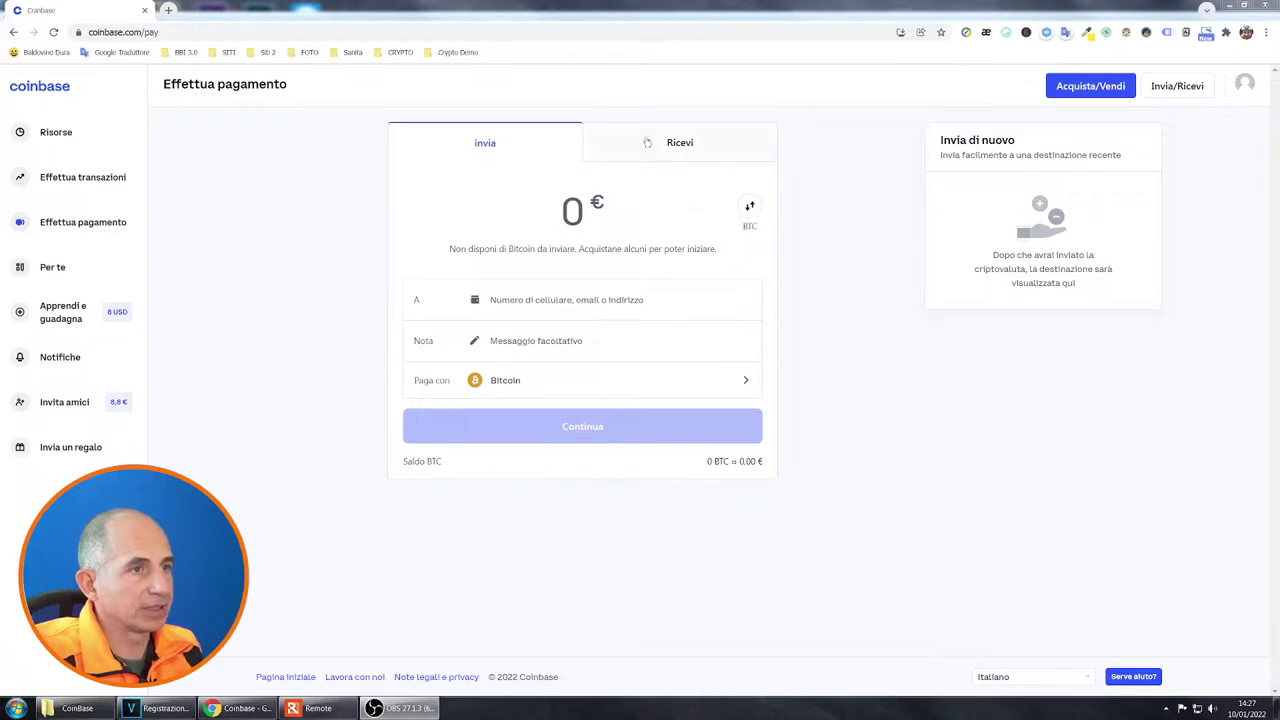
- On the Ricevi tab, select the BTC deposit address, then switch the receive asset to Ethereum
{"action": "left_click", "coordinate": [688, 144]}
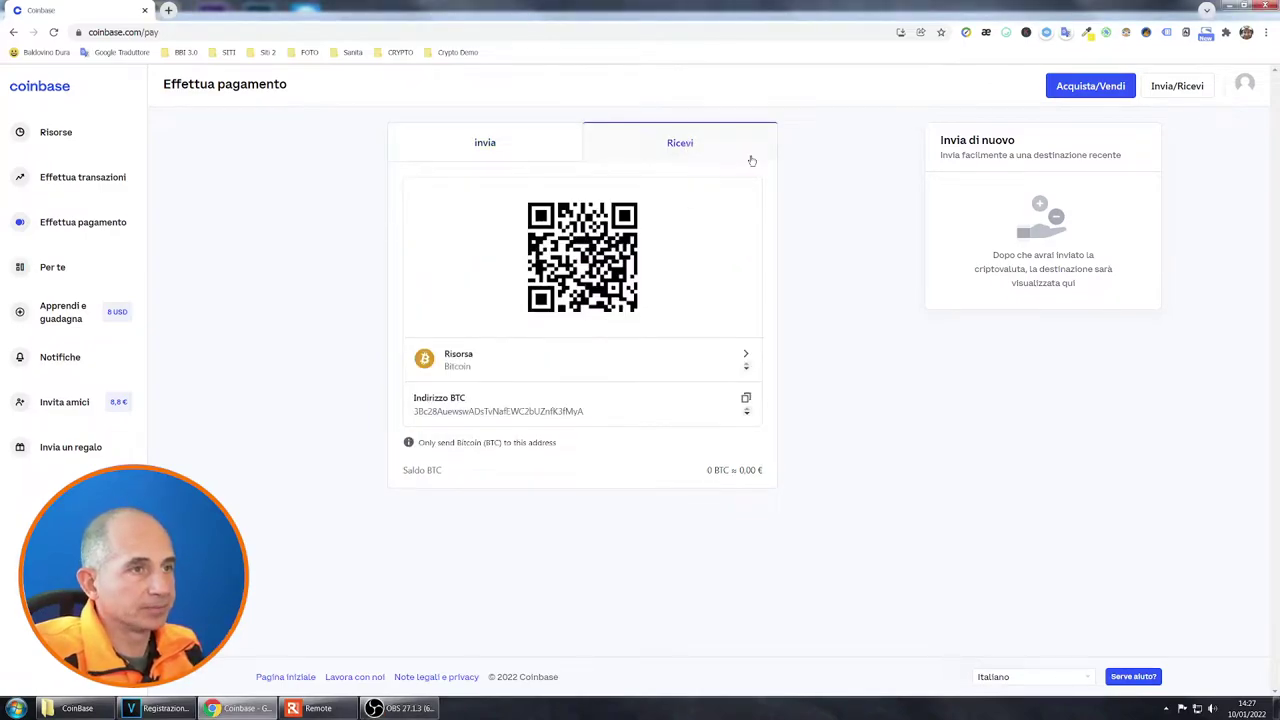
{"action": "left_click_drag", "start_coordinate": [569, 415], "coordinate": [551, 415]}
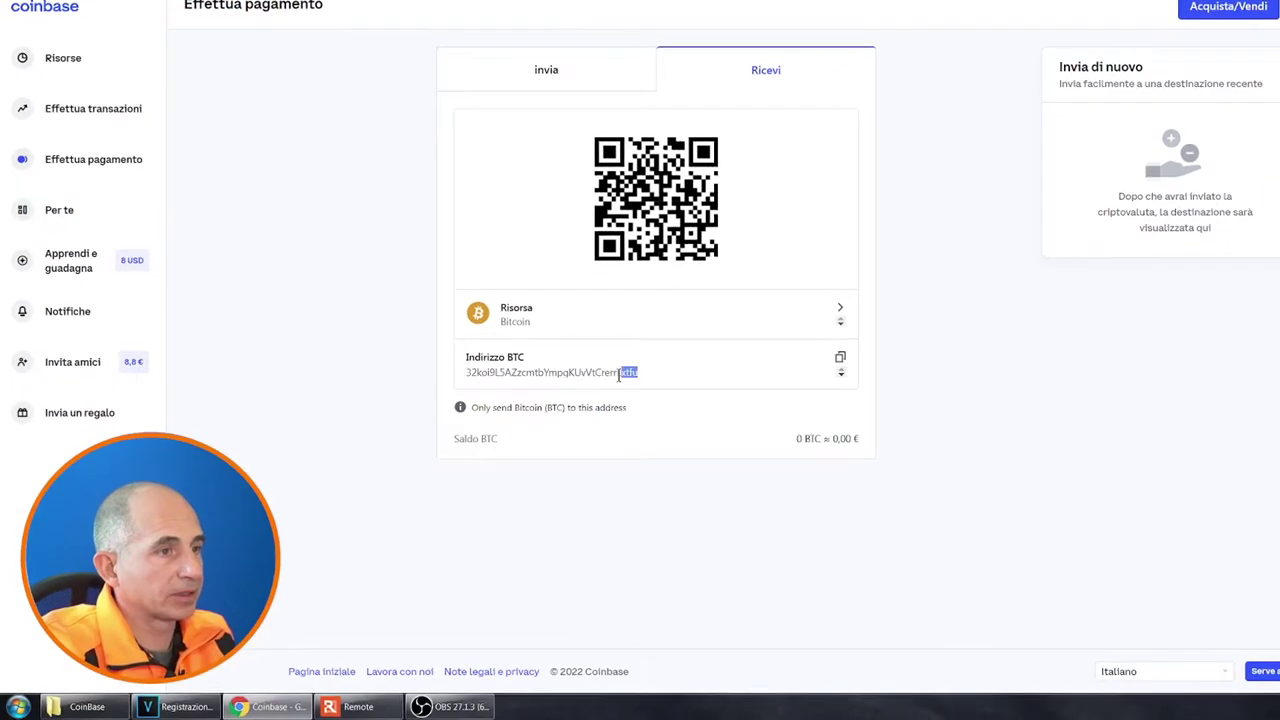
{"action": "left_click_drag", "start_coordinate": [620, 375], "coordinate": [466, 390]}
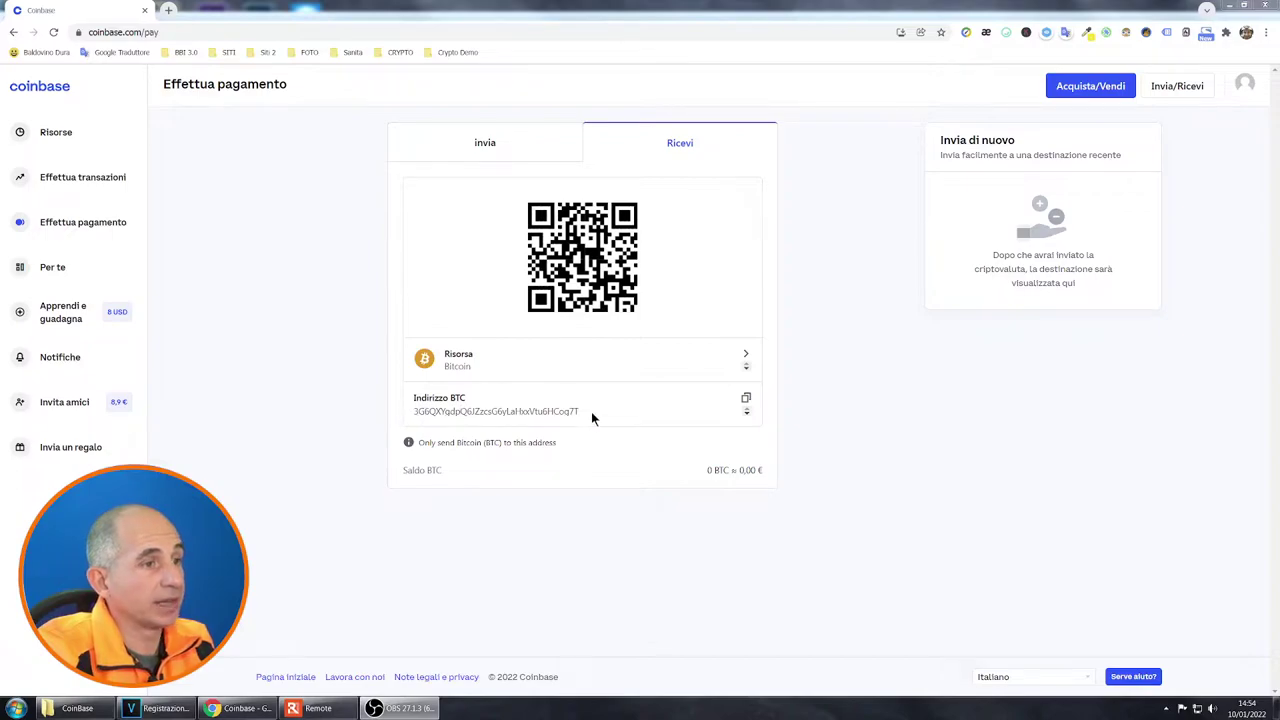
{"action": "left_click", "coordinate": [629, 362]}
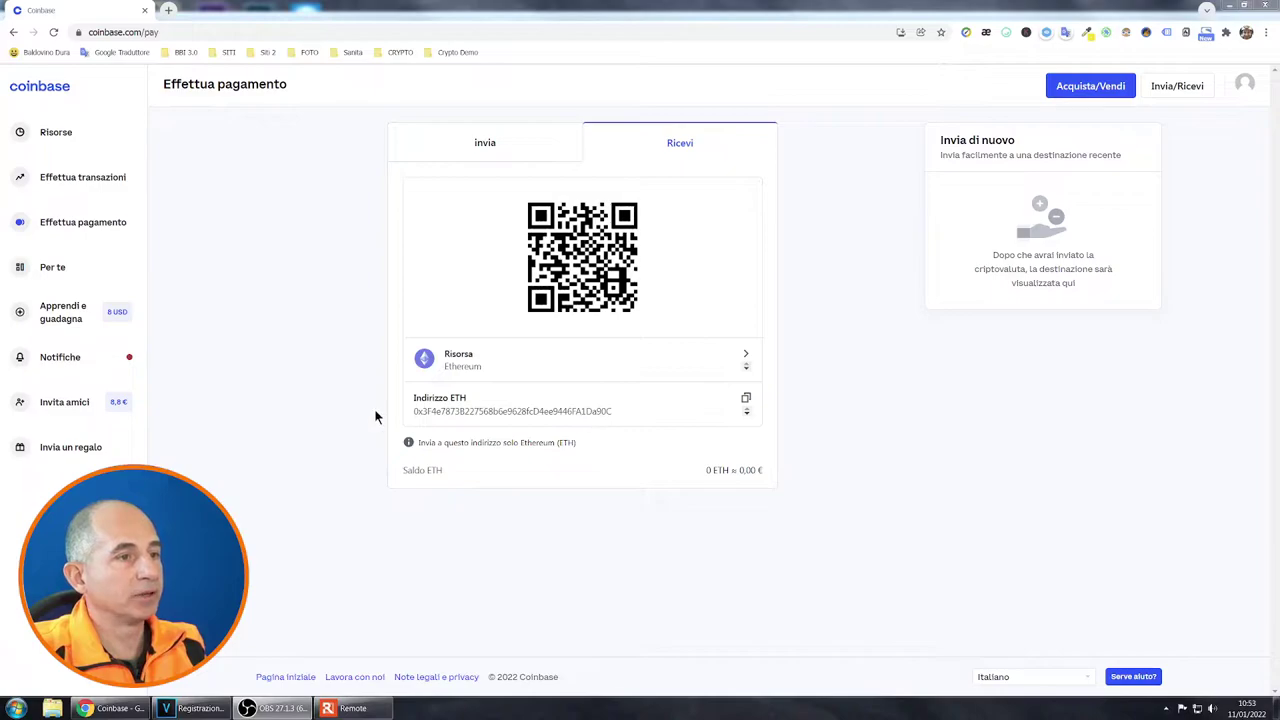
- Copy the ETH deposit address with its copy icon and return to the Invia tab
{"action": "double_click", "coordinate": [605, 411]}
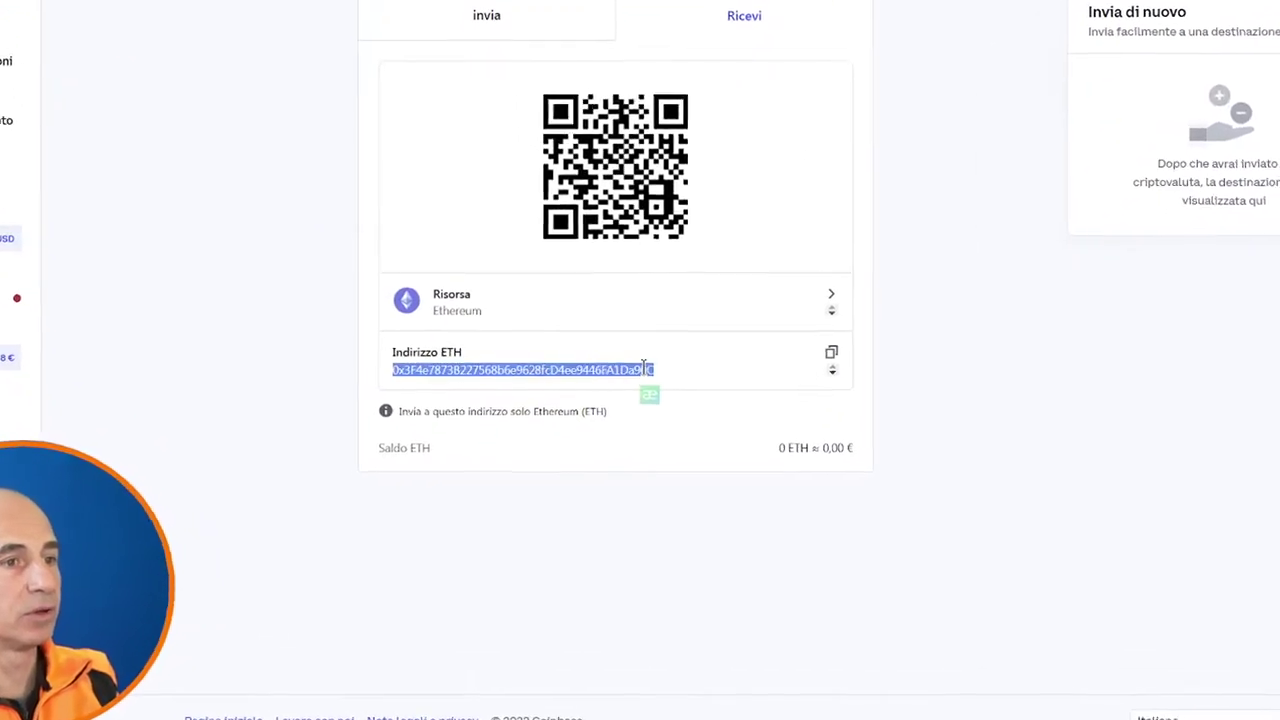
{"action": "left_click", "coordinate": [649, 395]}
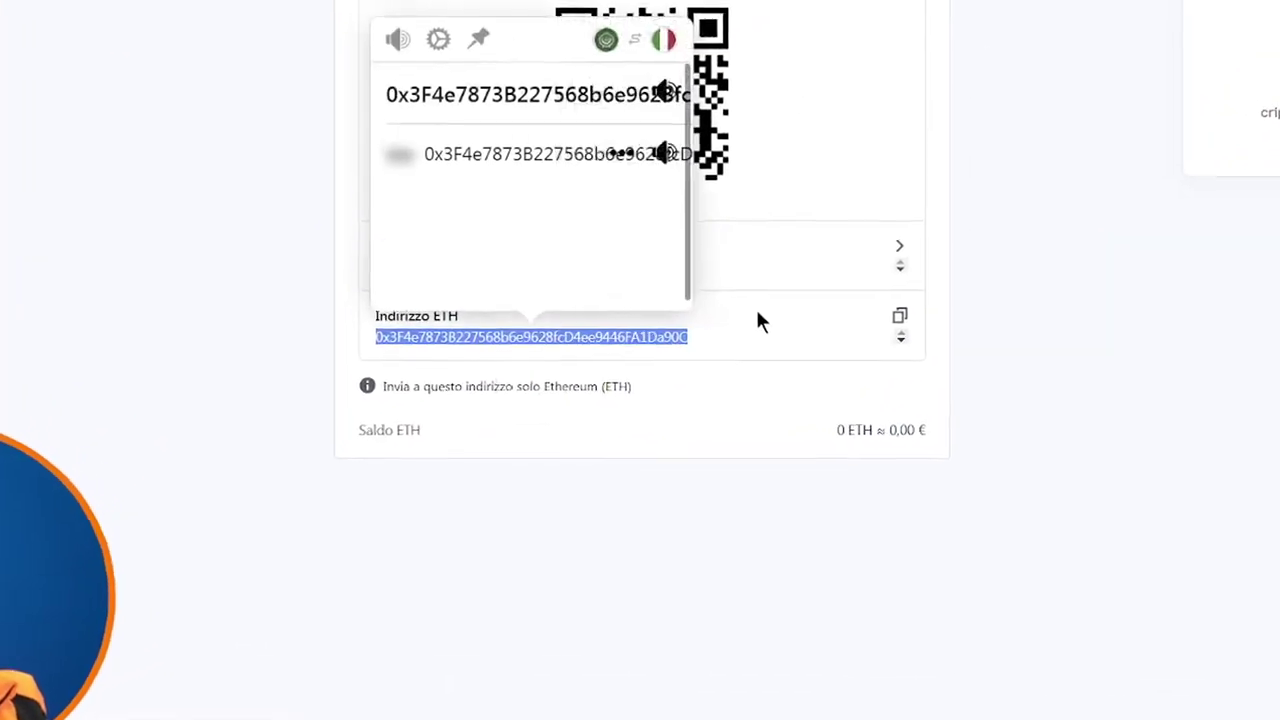
{"action": "left_click", "coordinate": [722, 357]}
{"action": "left_click_drag", "start_coordinate": [733, 290], "coordinate": [405, 289]}
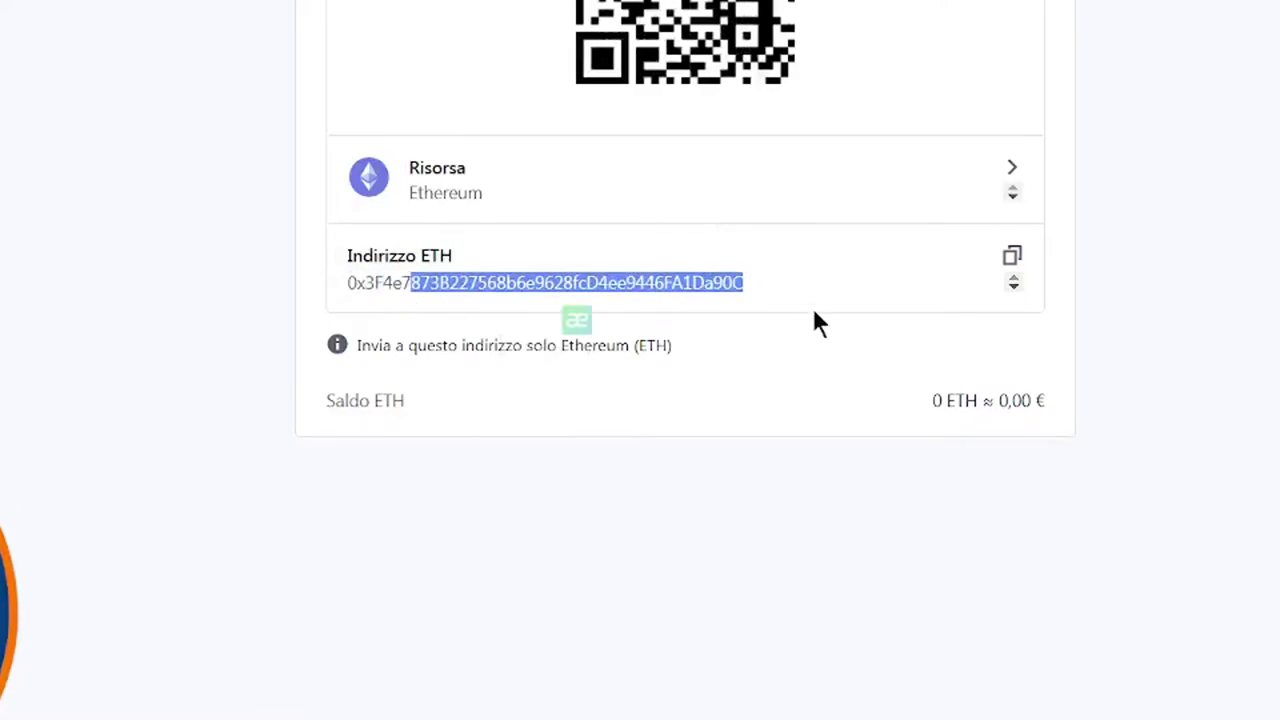
{"action": "left_click", "coordinate": [845, 285]}
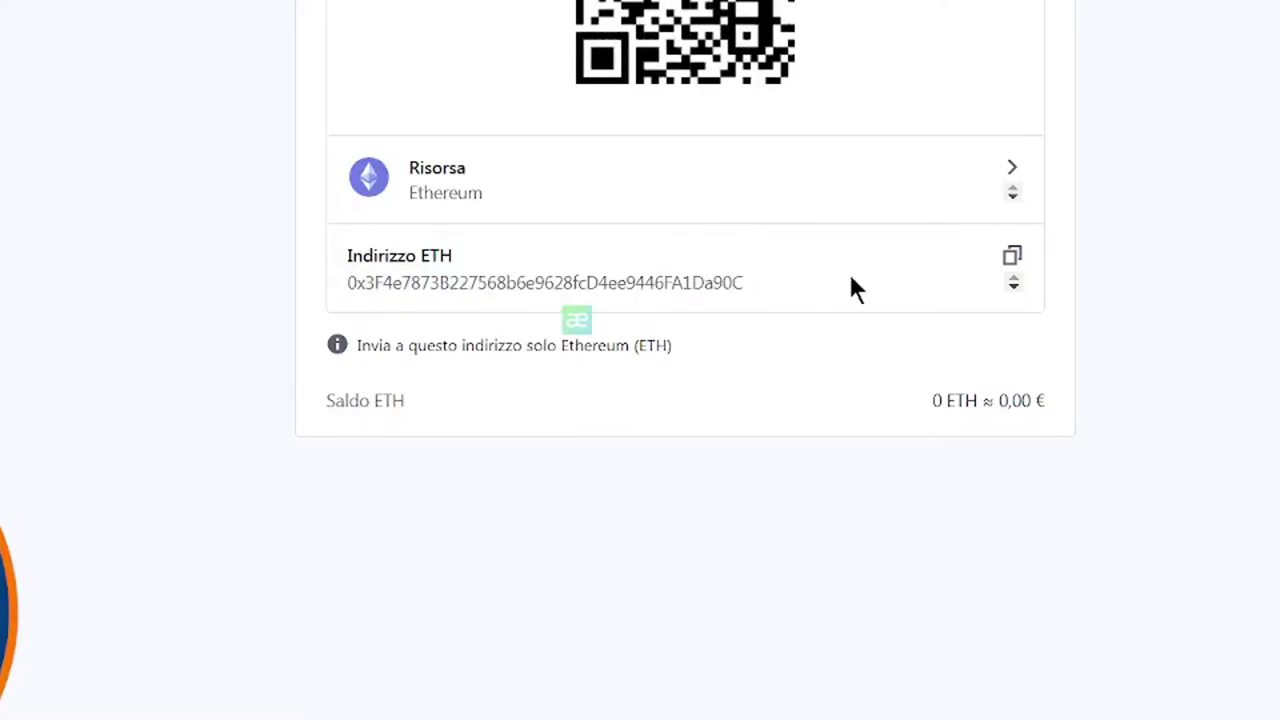
{"action": "left_click", "coordinate": [1012, 259]}
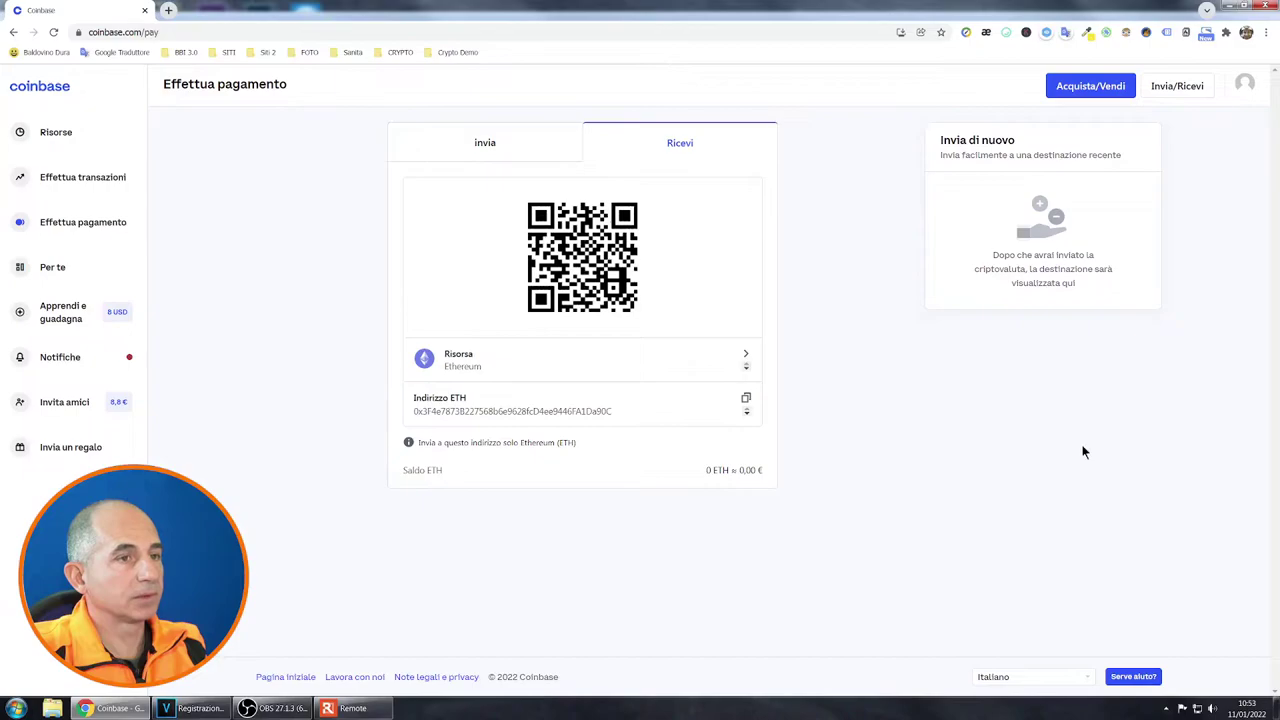
{"action": "left_click", "coordinate": [469, 142]}
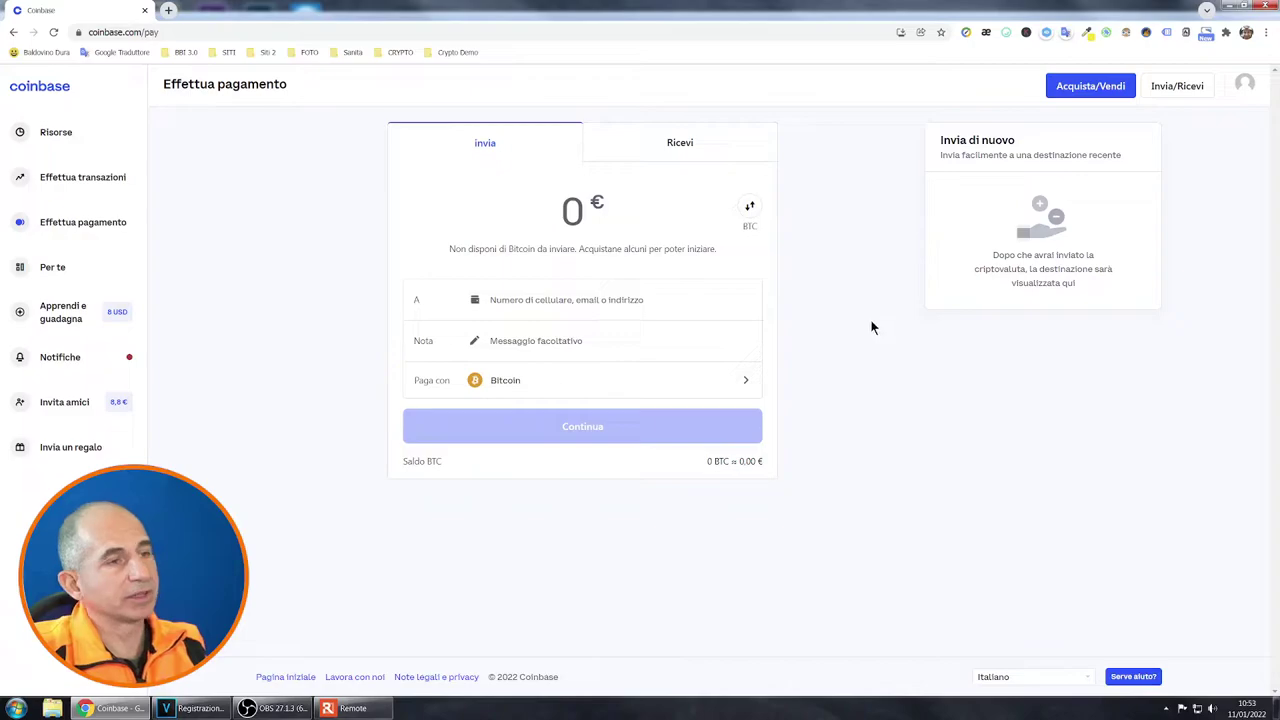
- Set the send asset to Ethereum, paste the copied ETH address as recipient, then visit Per te
{"action": "left_click", "coordinate": [547, 380]}
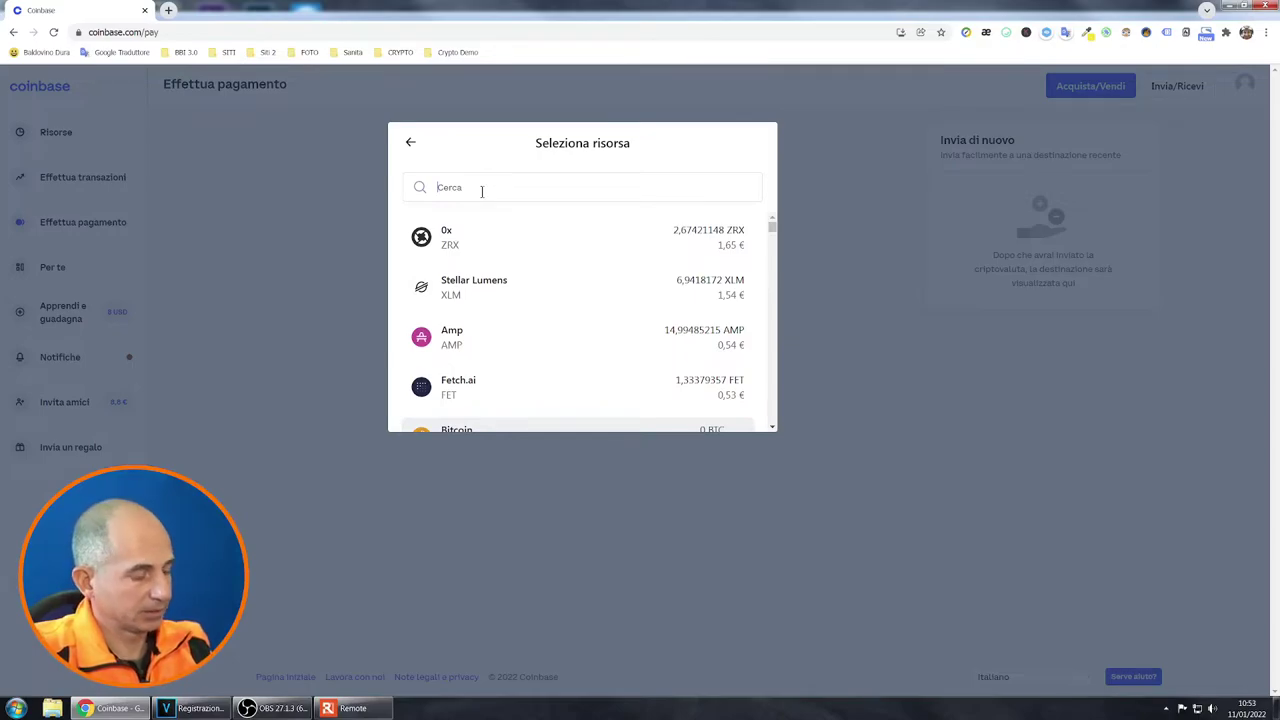
{"action": "type", "text": "eth"}
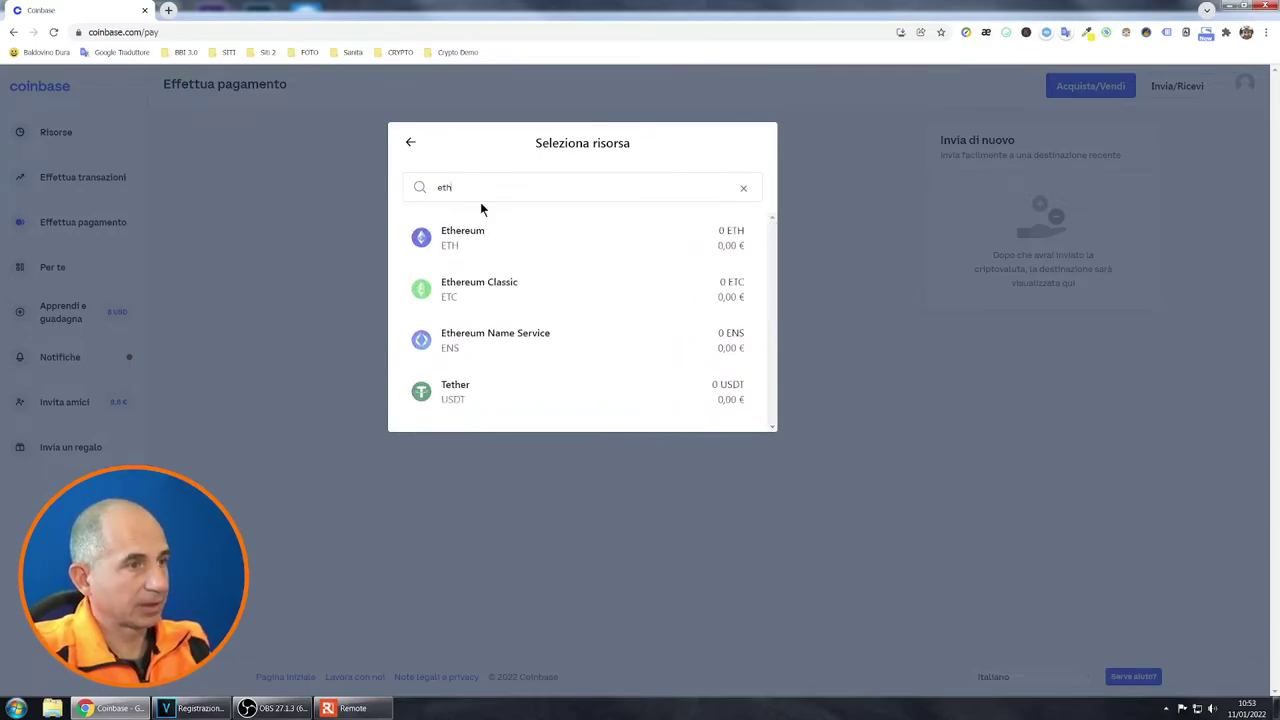
{"action": "left_click", "coordinate": [475, 231]}
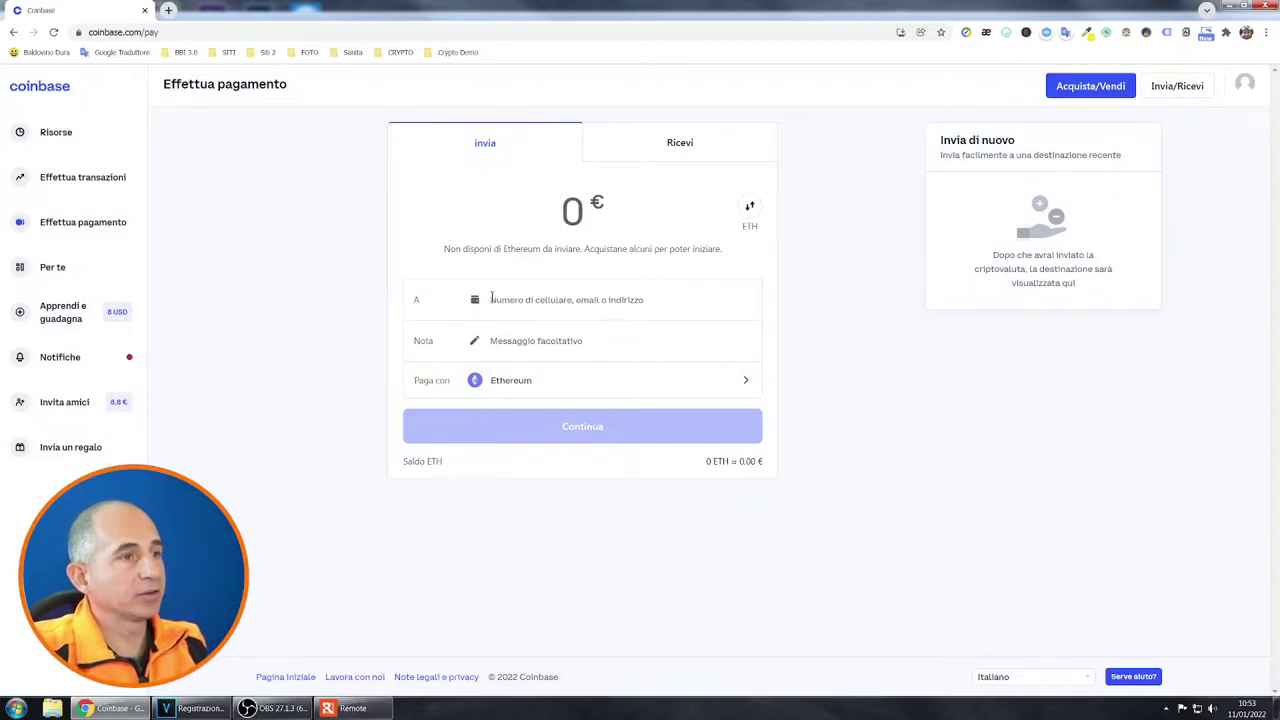
{"action": "right_click", "coordinate": [634, 300]}
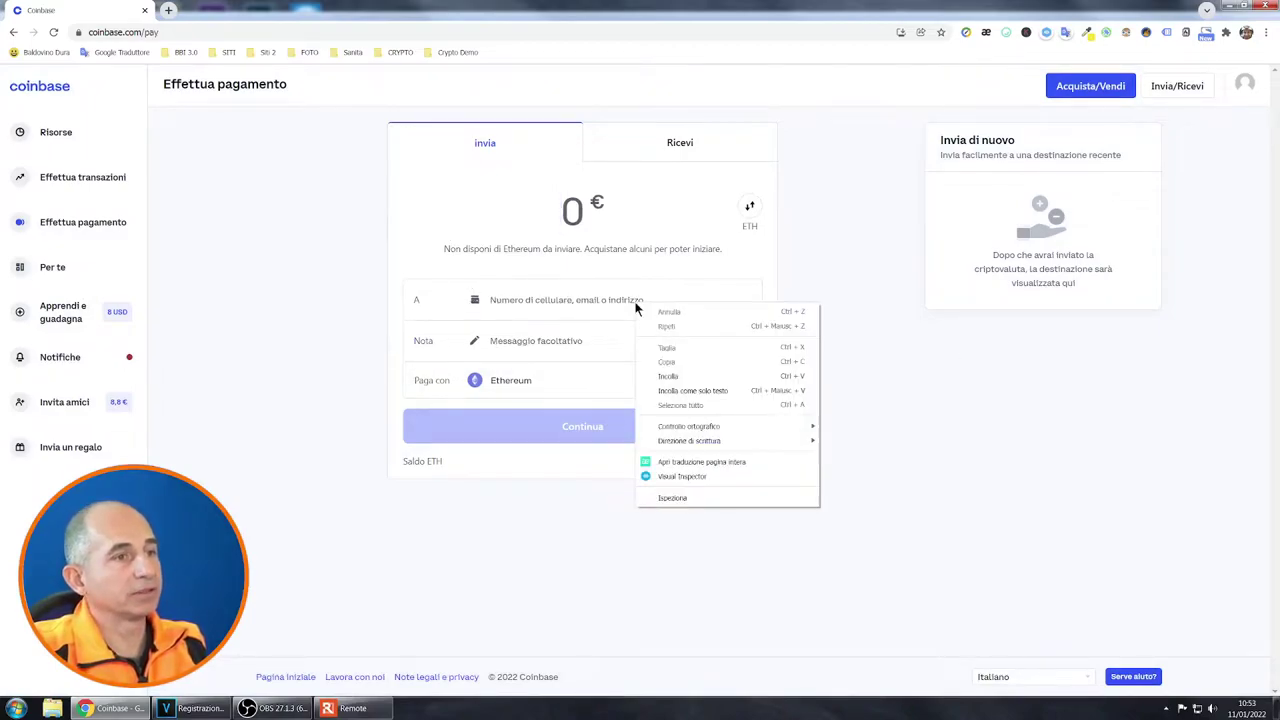
{"action": "left_click", "coordinate": [675, 378]}
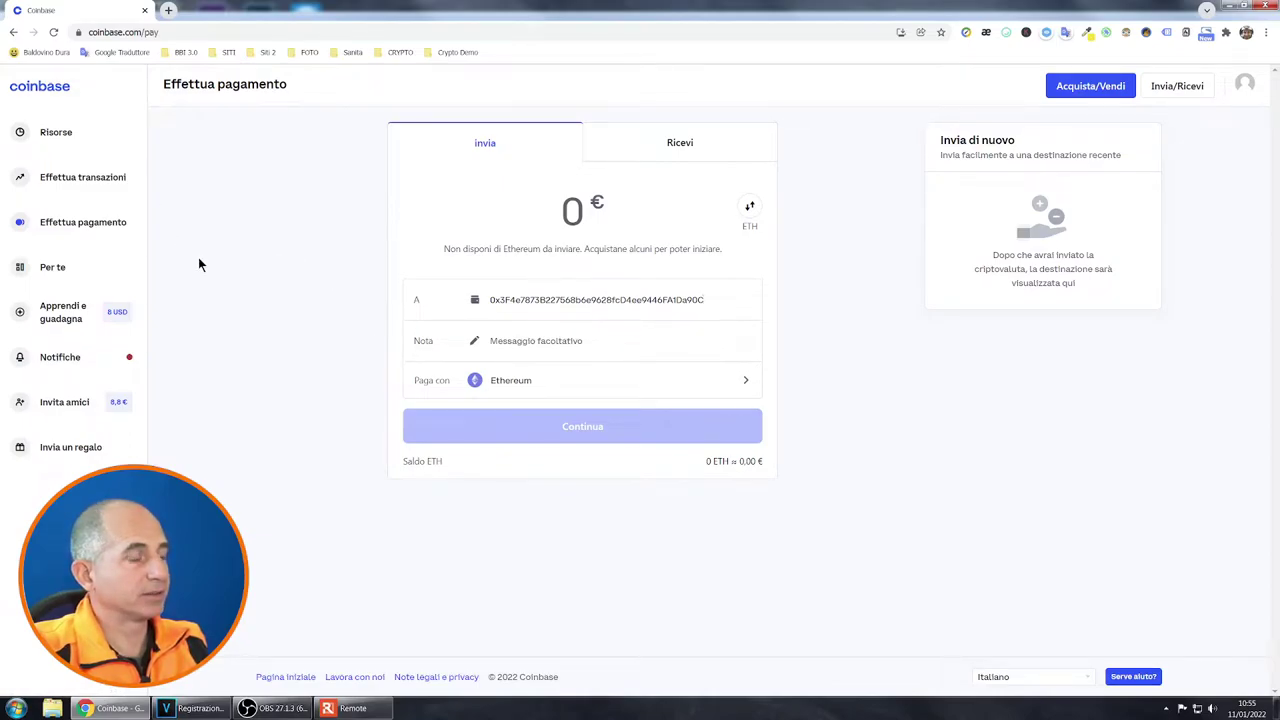
{"action": "left_click", "coordinate": [47, 276]}
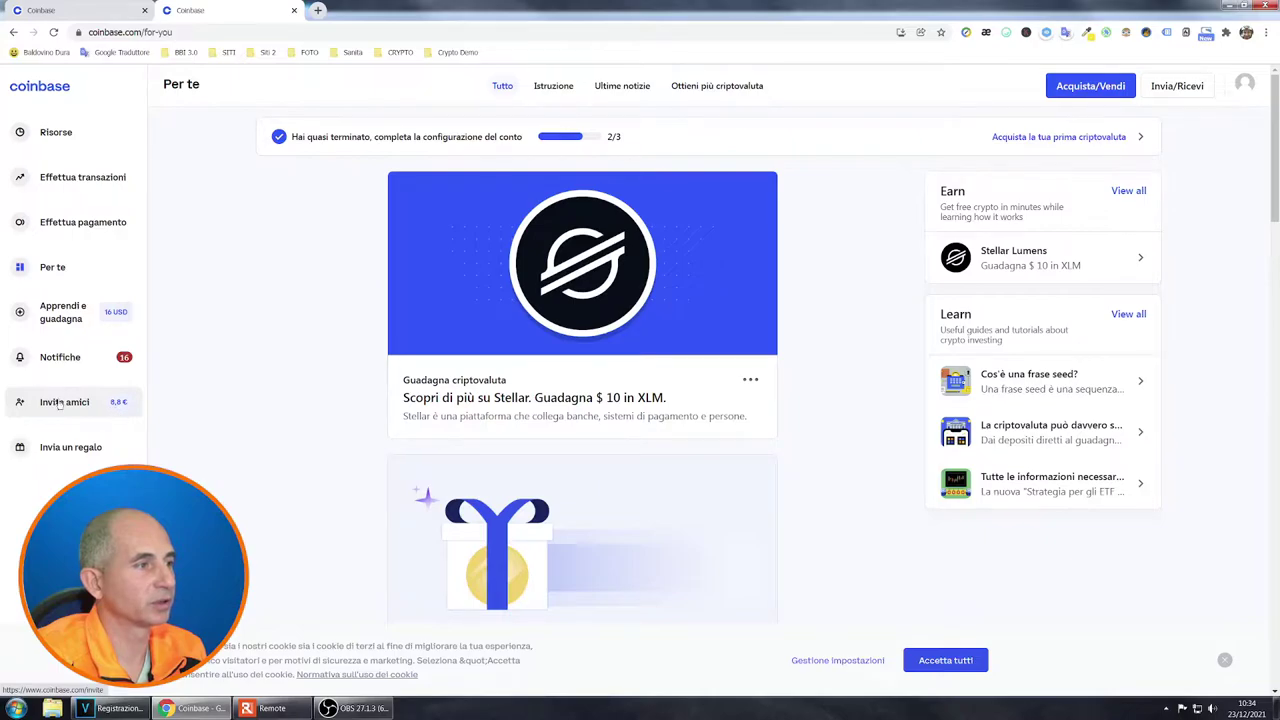
- Visit the Invita amici page, then return to the Risorse dashboard via the Coinbase logo
{"action": "left_click", "coordinate": [113, 408]}
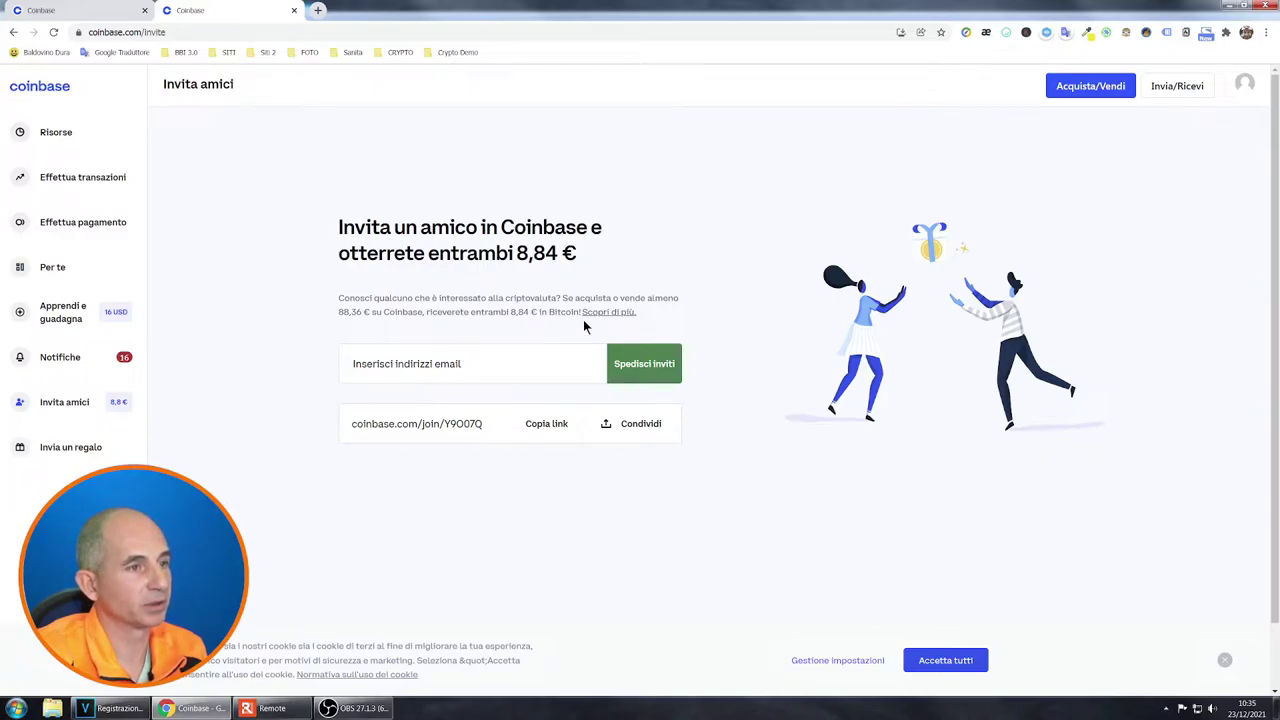
{"action": "left_click", "coordinate": [30, 86]}
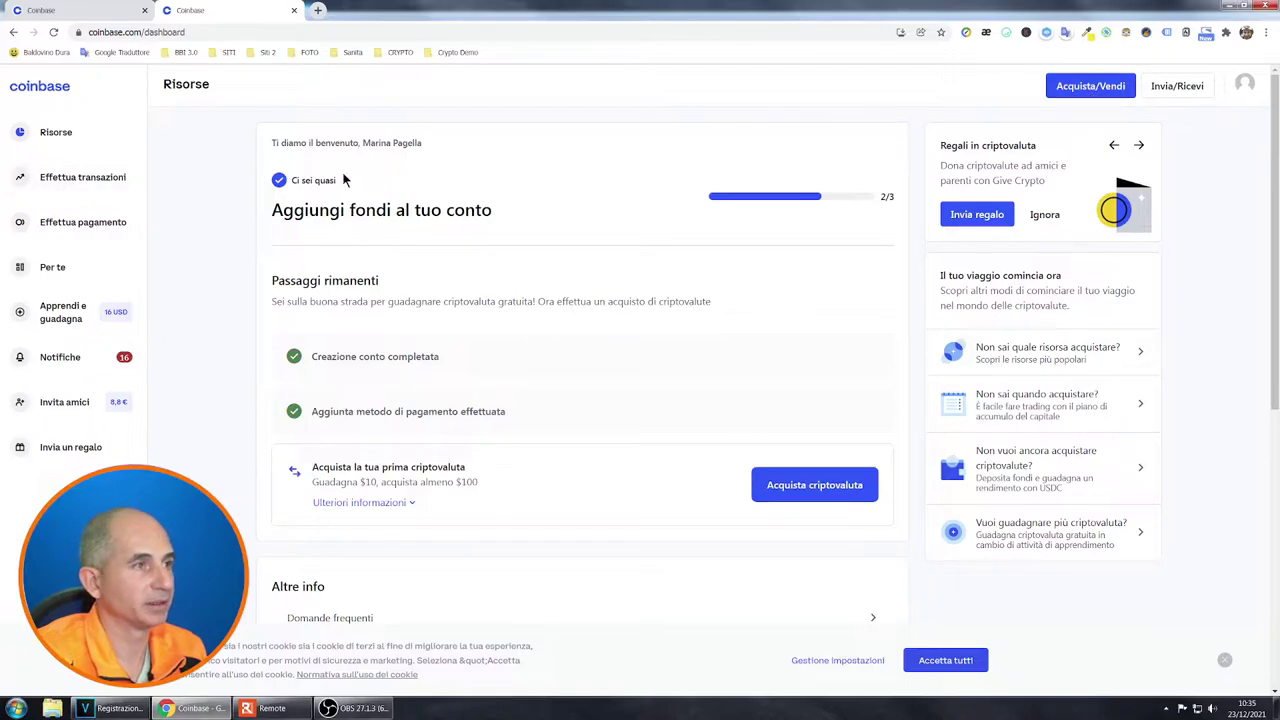
- In the trade dialog, browse the Vendi tab's coin list, leaving Bitcoin selected
{"action": "left_click", "coordinate": [830, 487]}
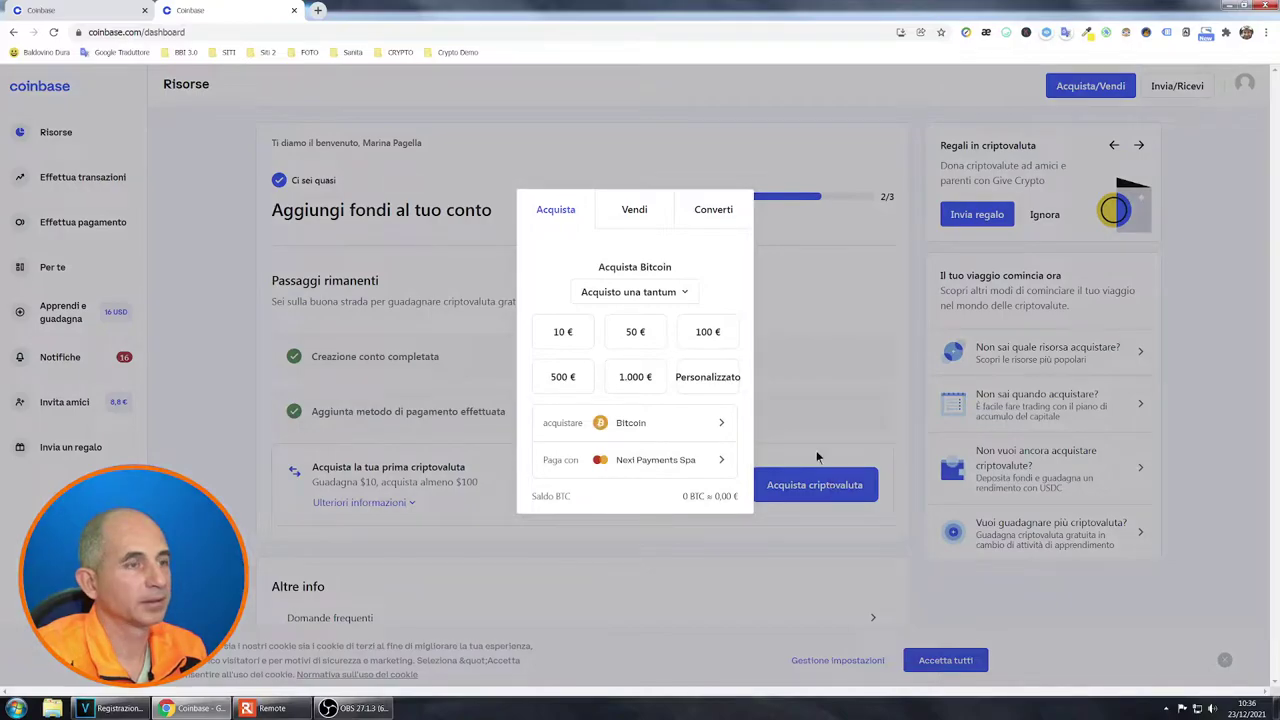
{"action": "left_click", "coordinate": [620, 211]}
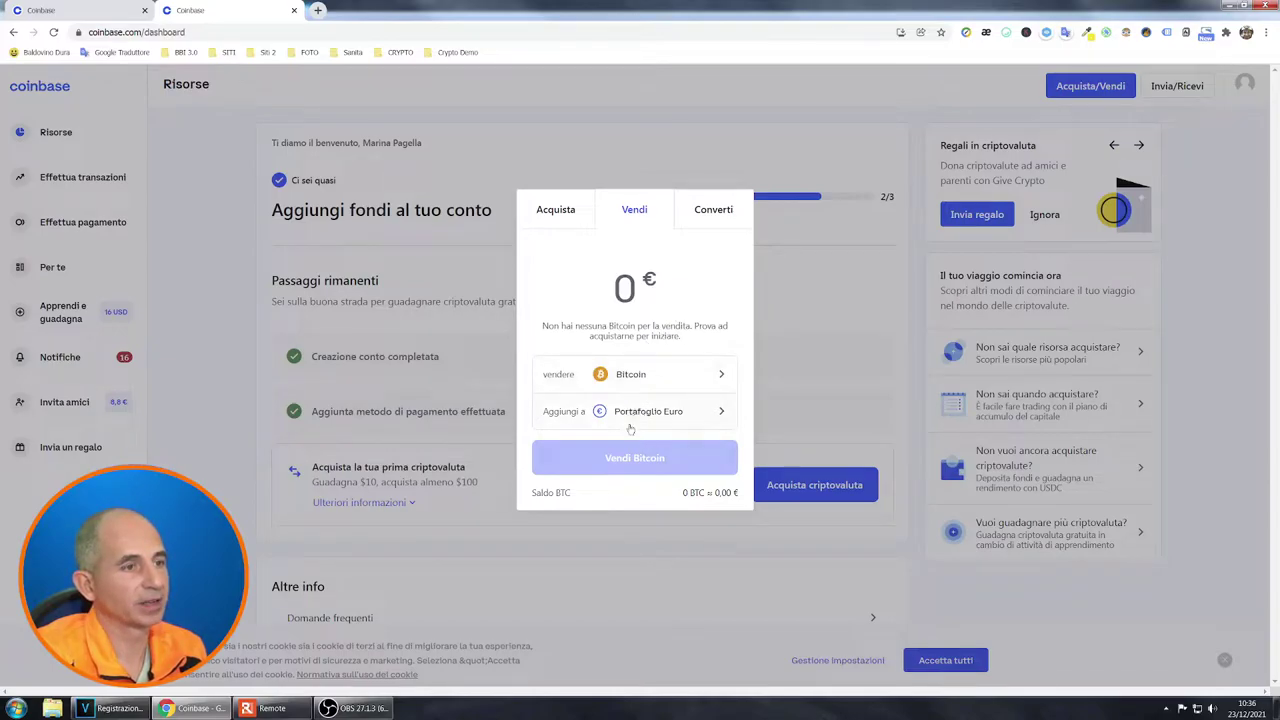
{"action": "left_click", "coordinate": [669, 381]}
{"action": "scroll", "coordinate": [666, 437], "scroll_direction": "down", "scroll_amount": 5}
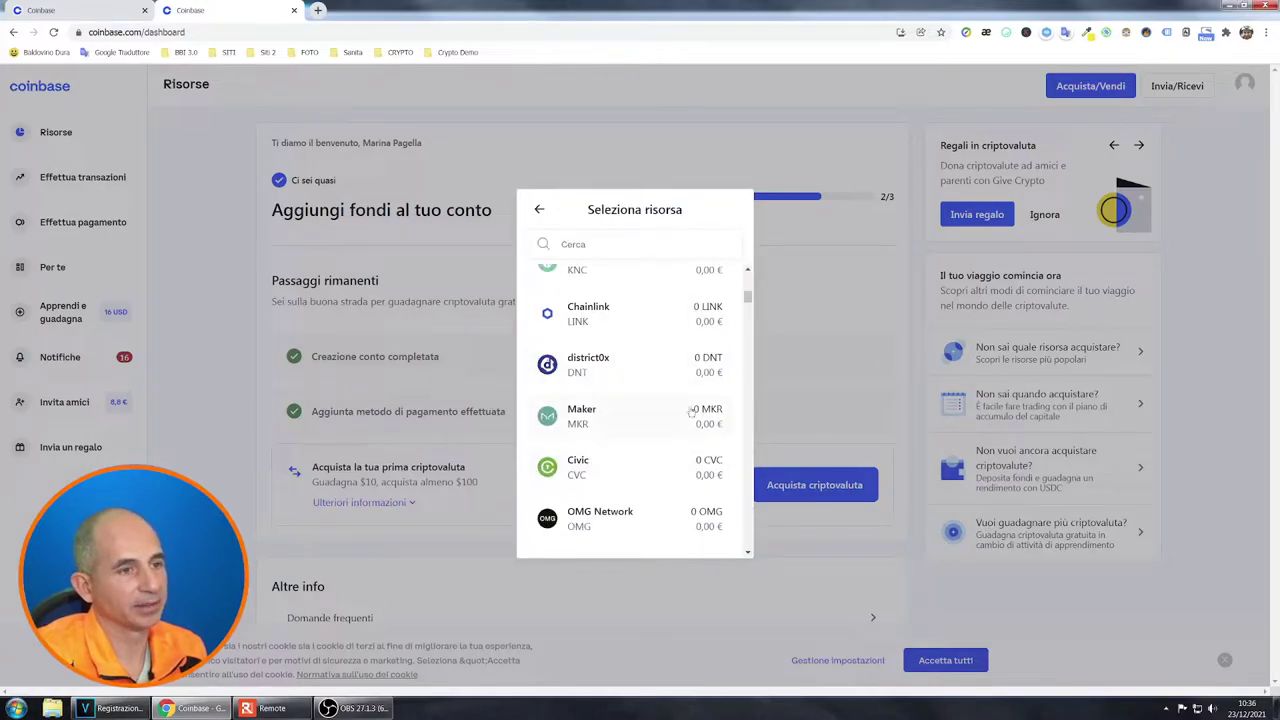
{"action": "scroll", "coordinate": [697, 421], "scroll_direction": "up", "scroll_amount": 1}
{"action": "scroll", "coordinate": [697, 421], "scroll_direction": "up", "scroll_amount": 4}
{"action": "left_click", "coordinate": [618, 295]}
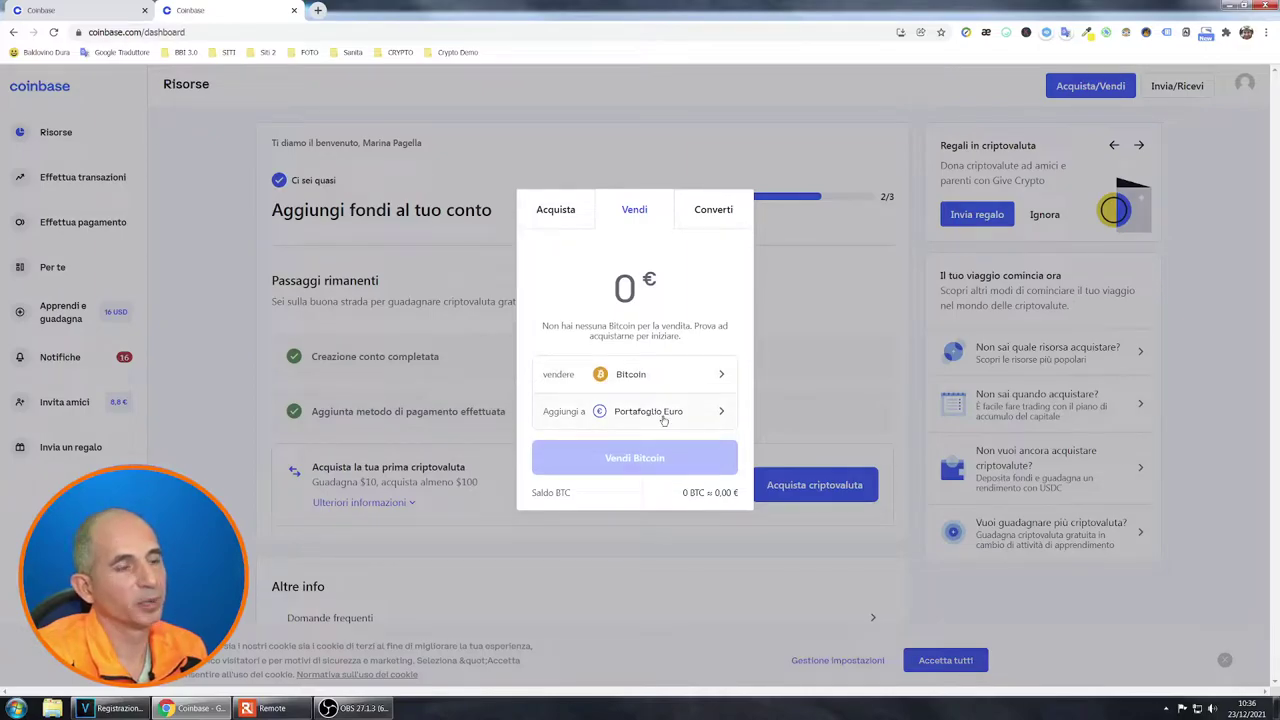
- Browse the Converti tab's target coin list, keeping 0x, then return to Acquista
{"action": "left_click", "coordinate": [714, 212]}
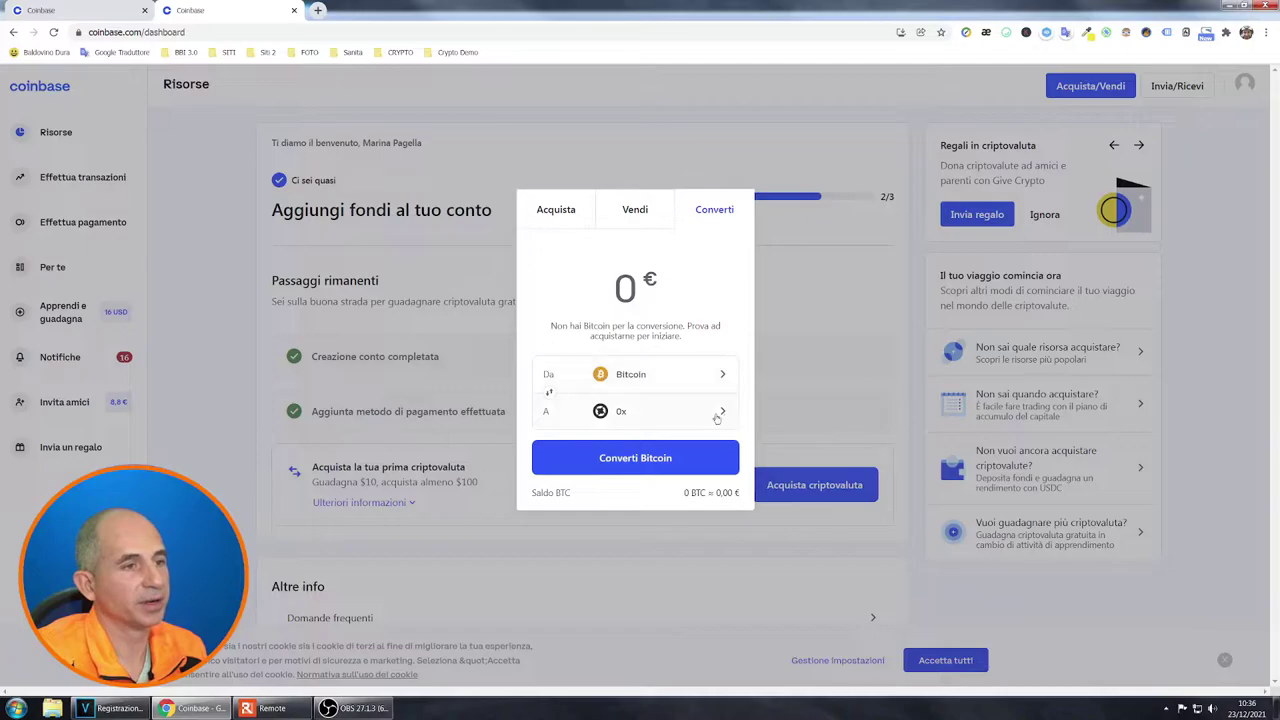
{"action": "left_click", "coordinate": [716, 418]}
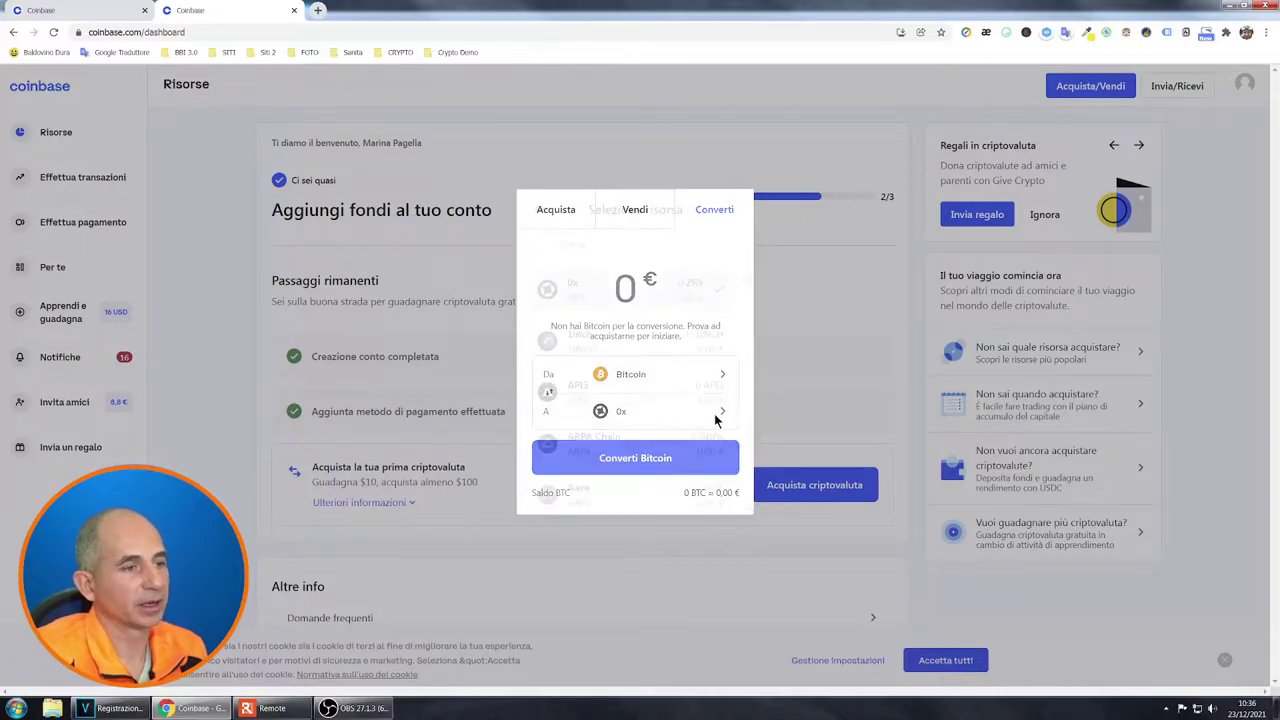
{"action": "scroll", "coordinate": [684, 436], "scroll_direction": "down", "scroll_amount": 2}
{"action": "scroll", "coordinate": [684, 436], "scroll_direction": "down", "scroll_amount": 4}
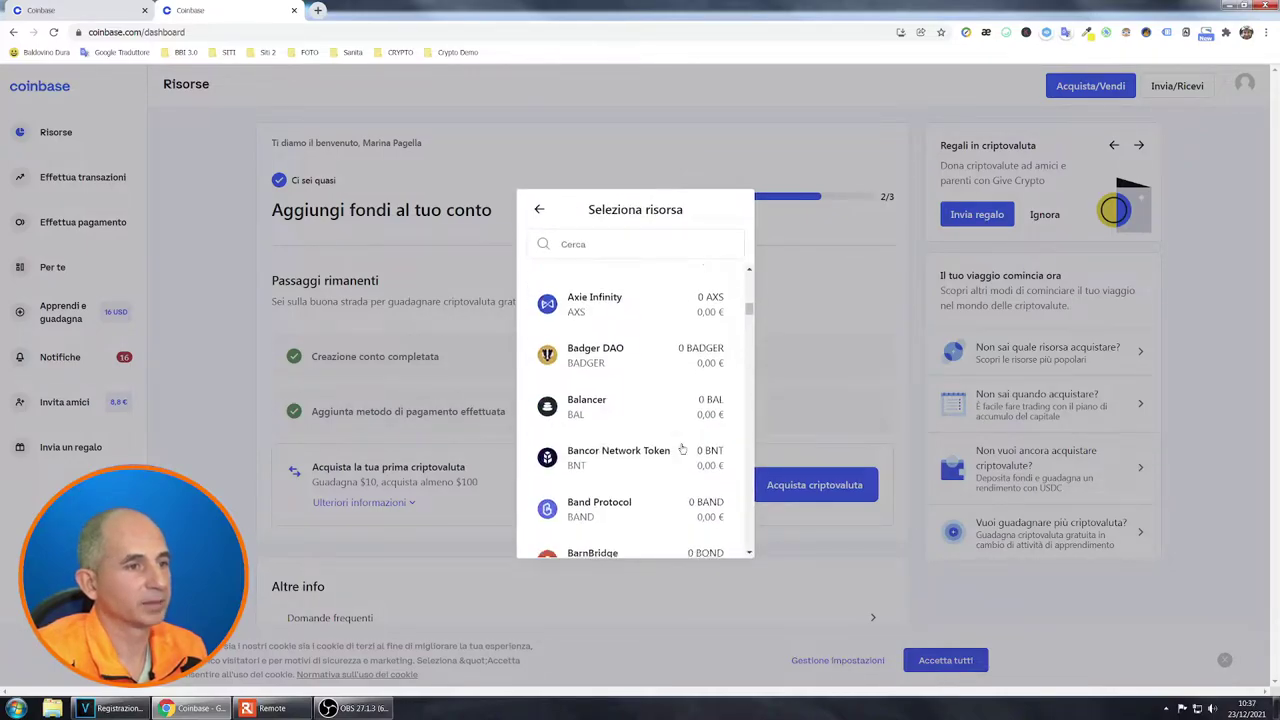
{"action": "left_click", "coordinate": [539, 210]}
{"action": "left_click", "coordinate": [556, 219]}
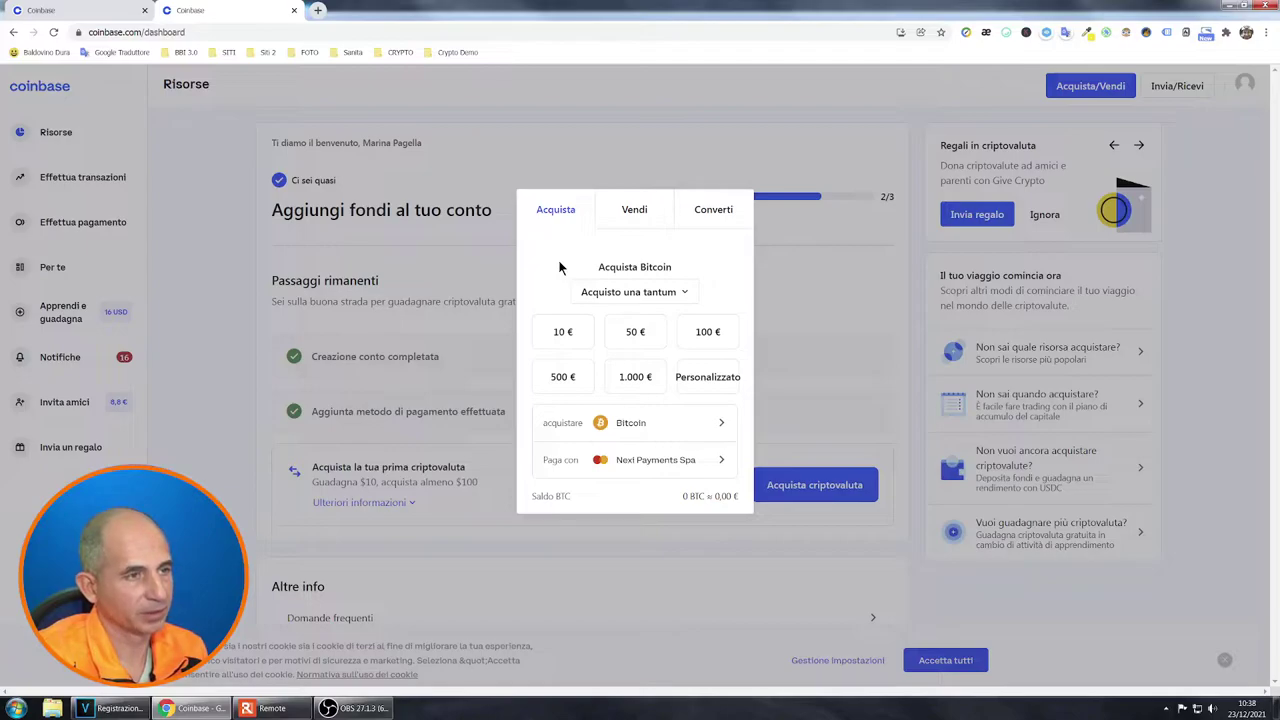
- Leave the frequency as Acquisto una tantum and choose a Personalizzato custom amount
{"action": "left_click", "coordinate": [686, 295]}
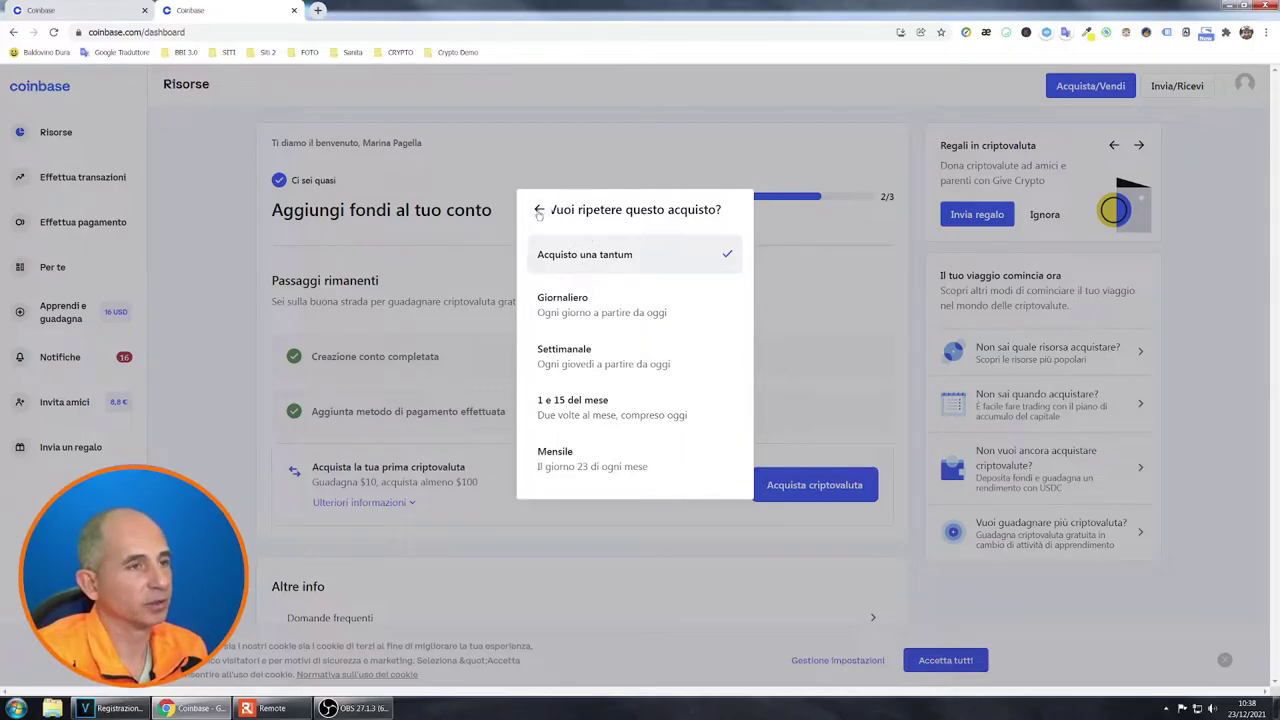
{"action": "left_click", "coordinate": [539, 211]}
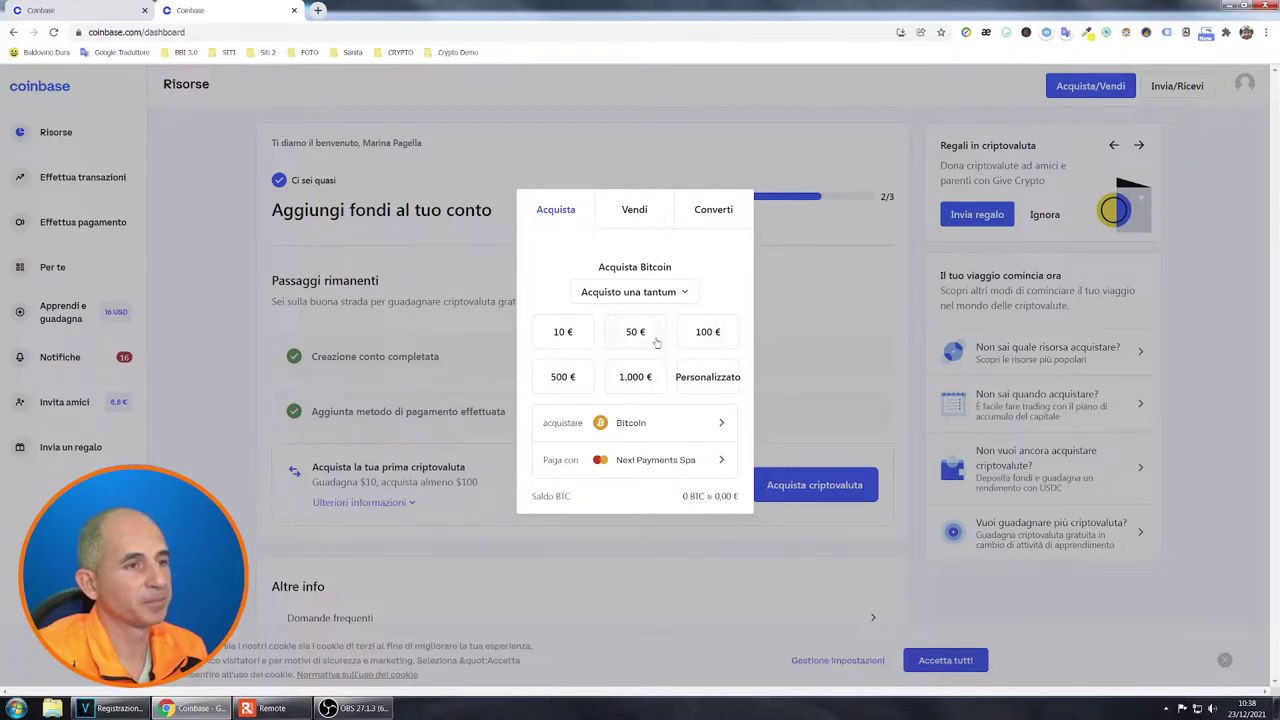
{"action": "left_click", "coordinate": [710, 380]}
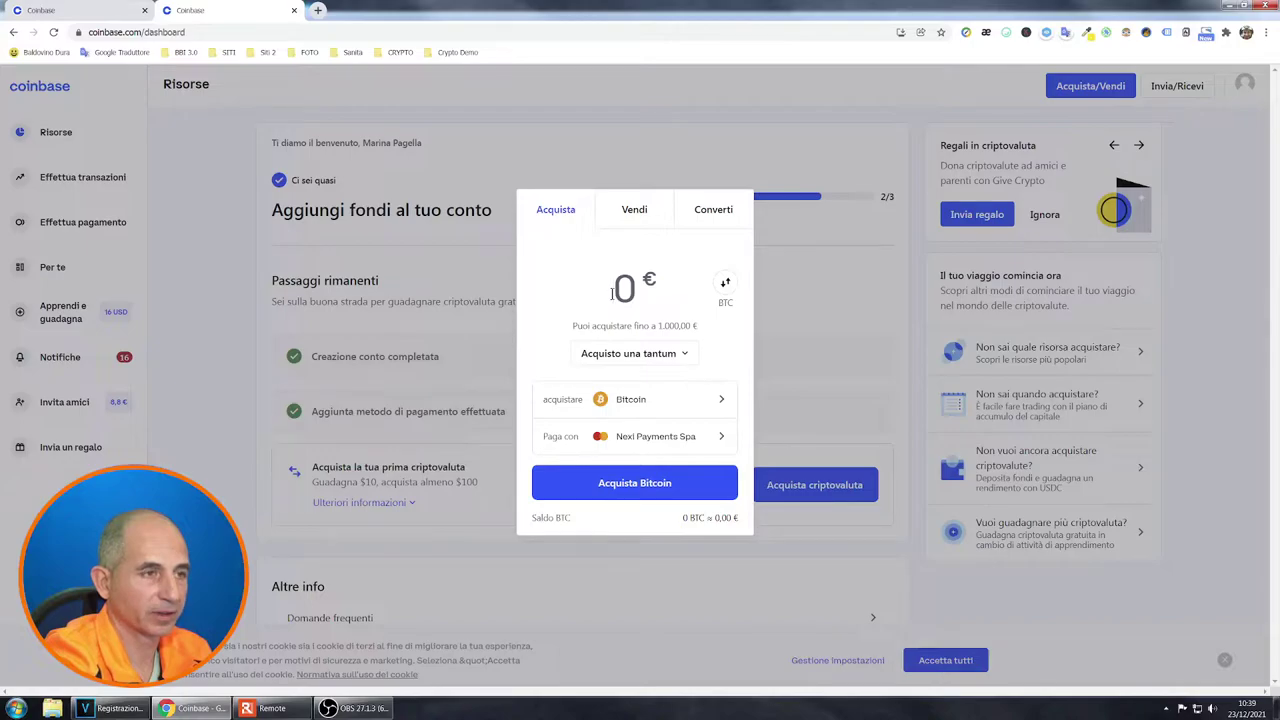
- Enter 47 € and preview the order: 0,00104738 BTC plus a 1,99 € fee
{"action": "type", "text": "47"}
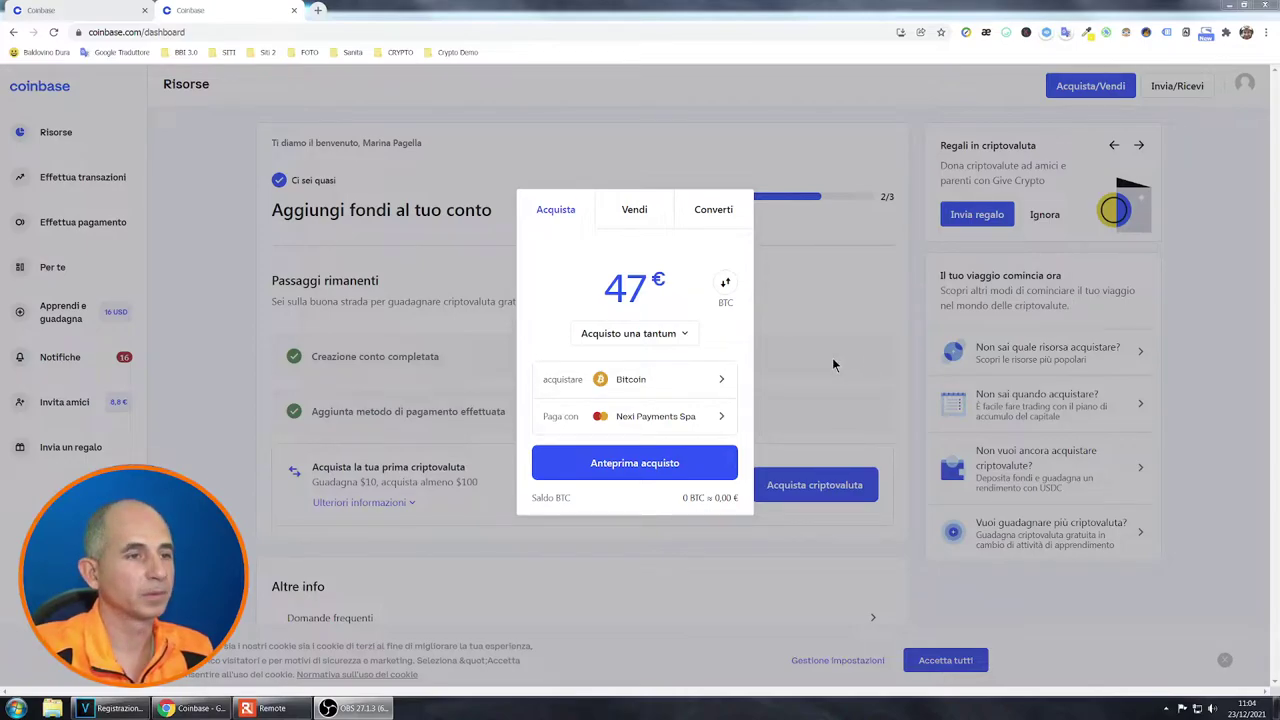
{"action": "left_click", "coordinate": [626, 470]}
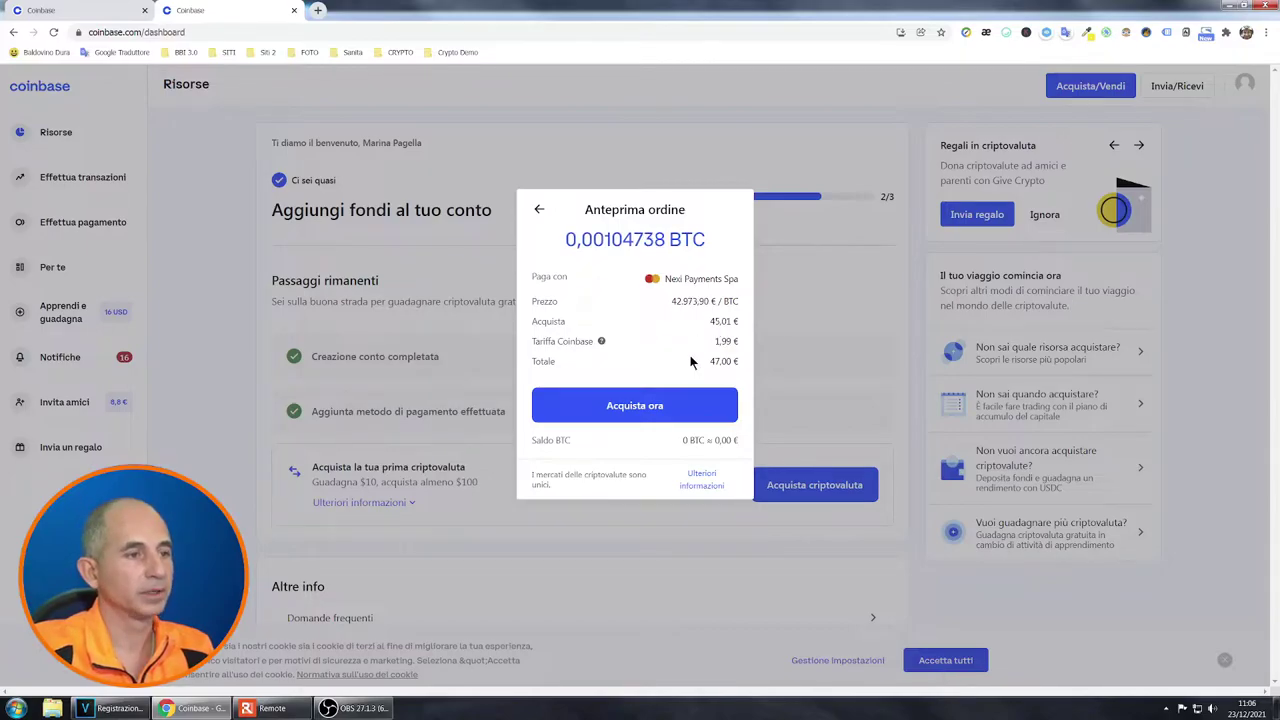
- Confirm the 47 € Bitcoin purchase, then abandon the Nexi SMS verification and go back
{"action": "left_click", "coordinate": [646, 406]}
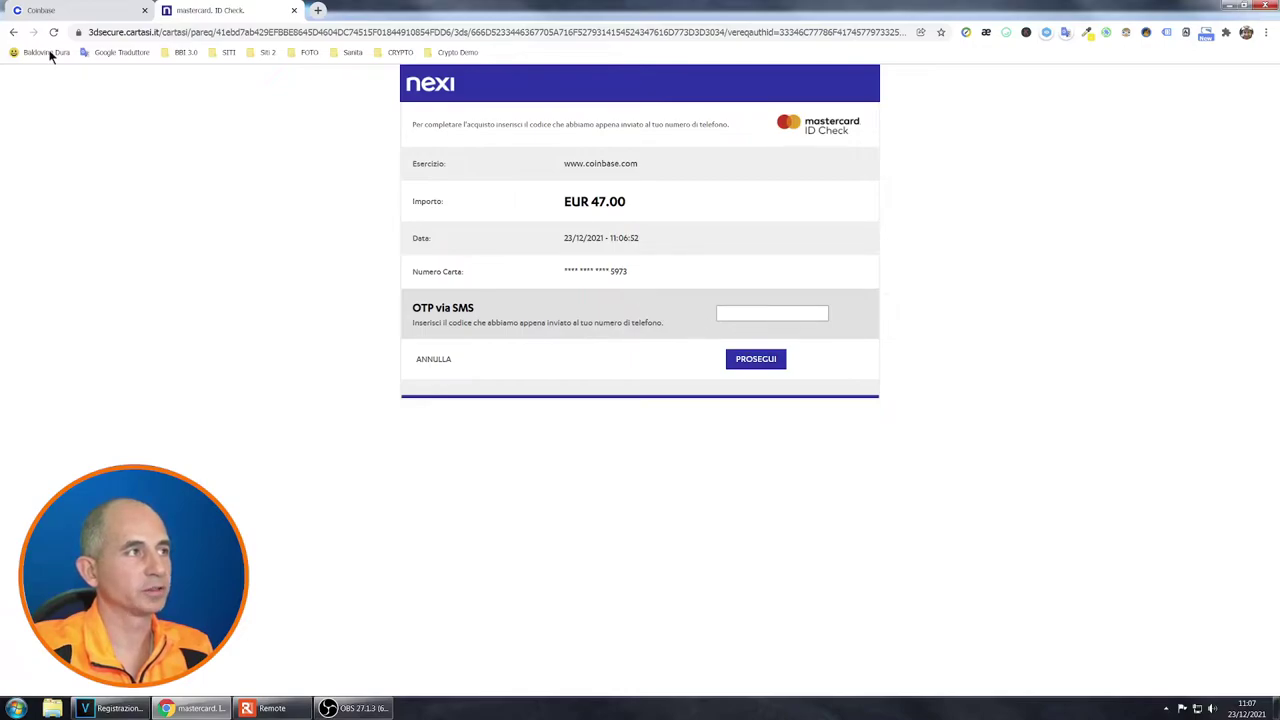
{"action": "left_click", "coordinate": [14, 33]}
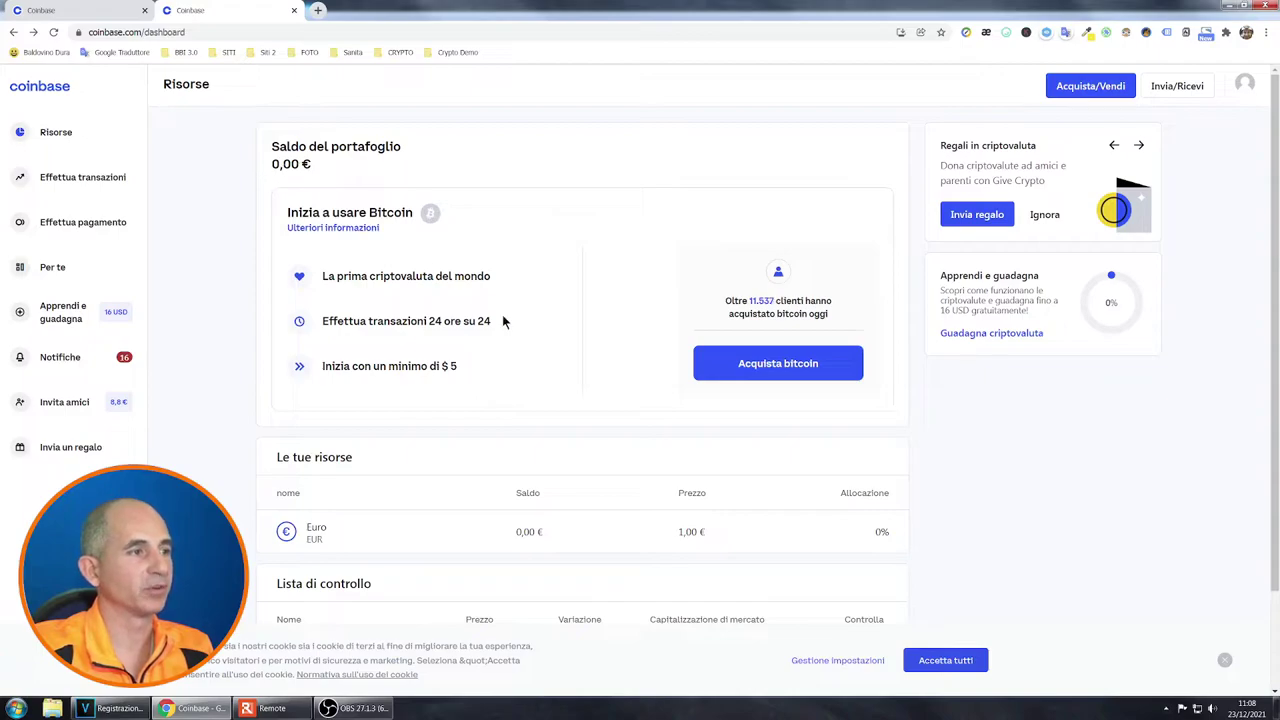
- Scroll the dashboard, then start a one-time Bitcoin buy by Nexi card, up to 953,00 €
{"action": "scroll", "coordinate": [505, 325], "scroll_direction": "down", "scroll_amount": 2}
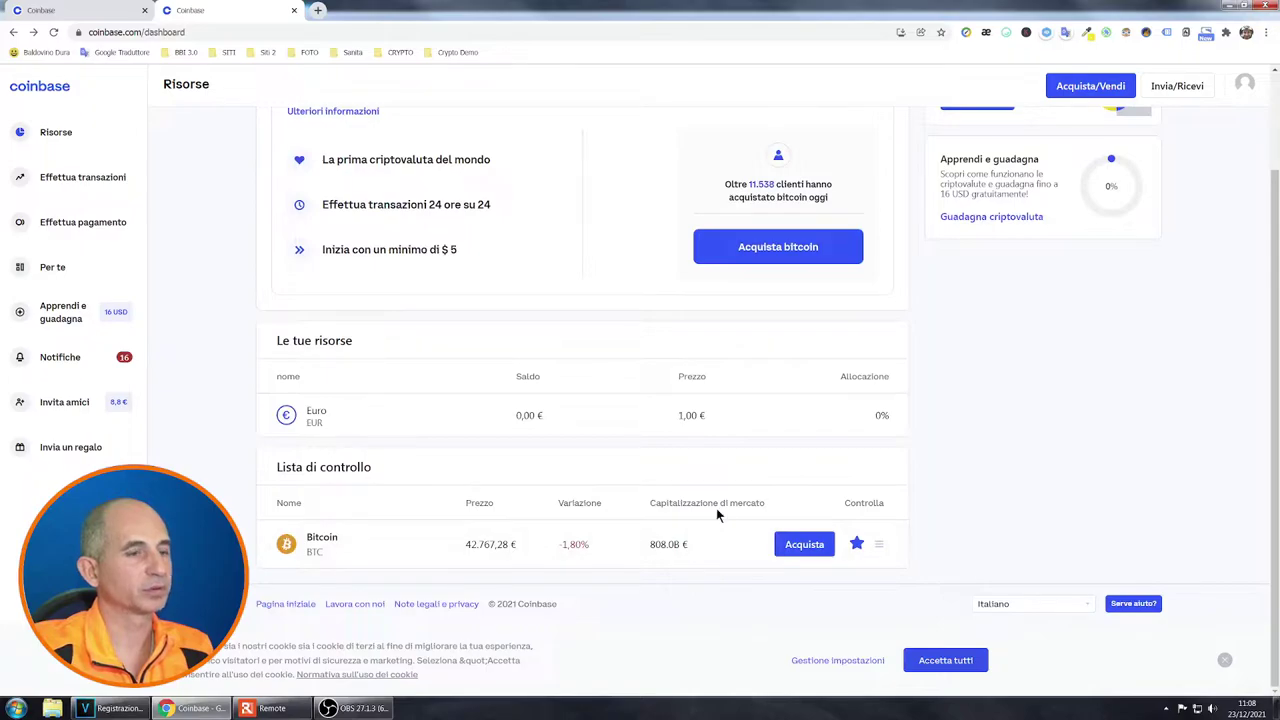
{"action": "scroll", "coordinate": [706, 543], "scroll_direction": "up", "scroll_amount": 2}
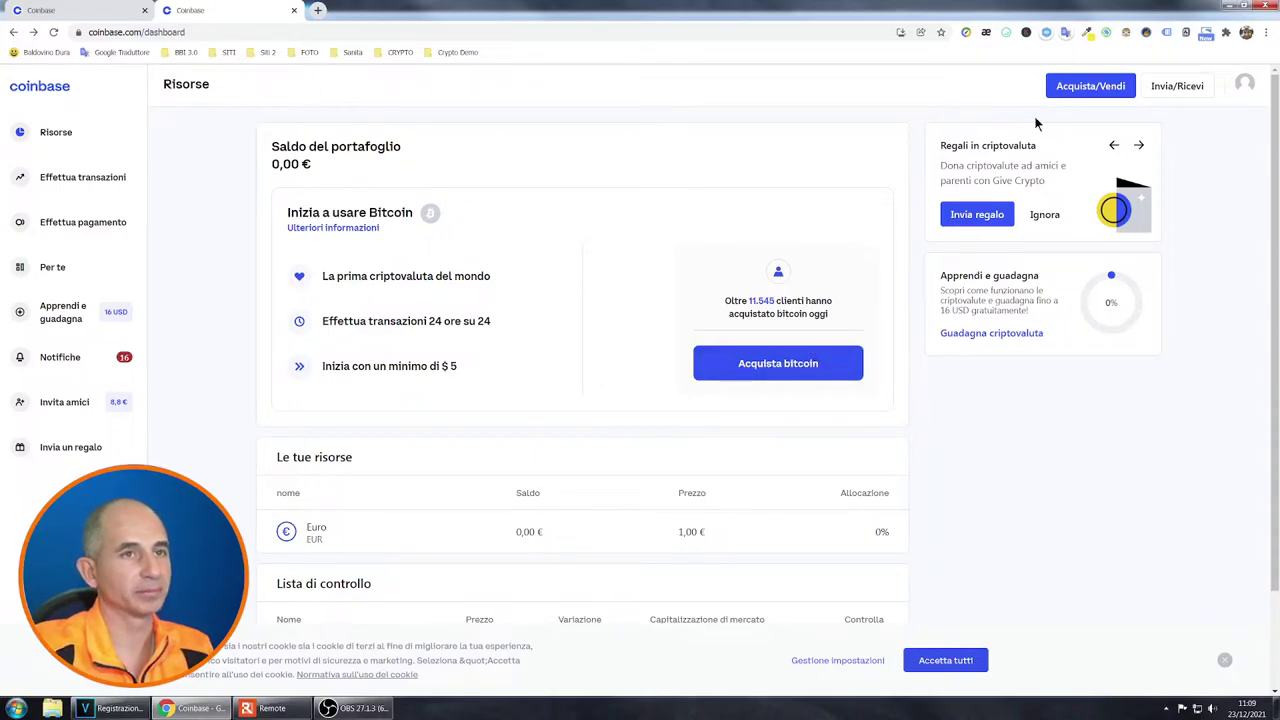
{"action": "left_click", "coordinate": [777, 372]}
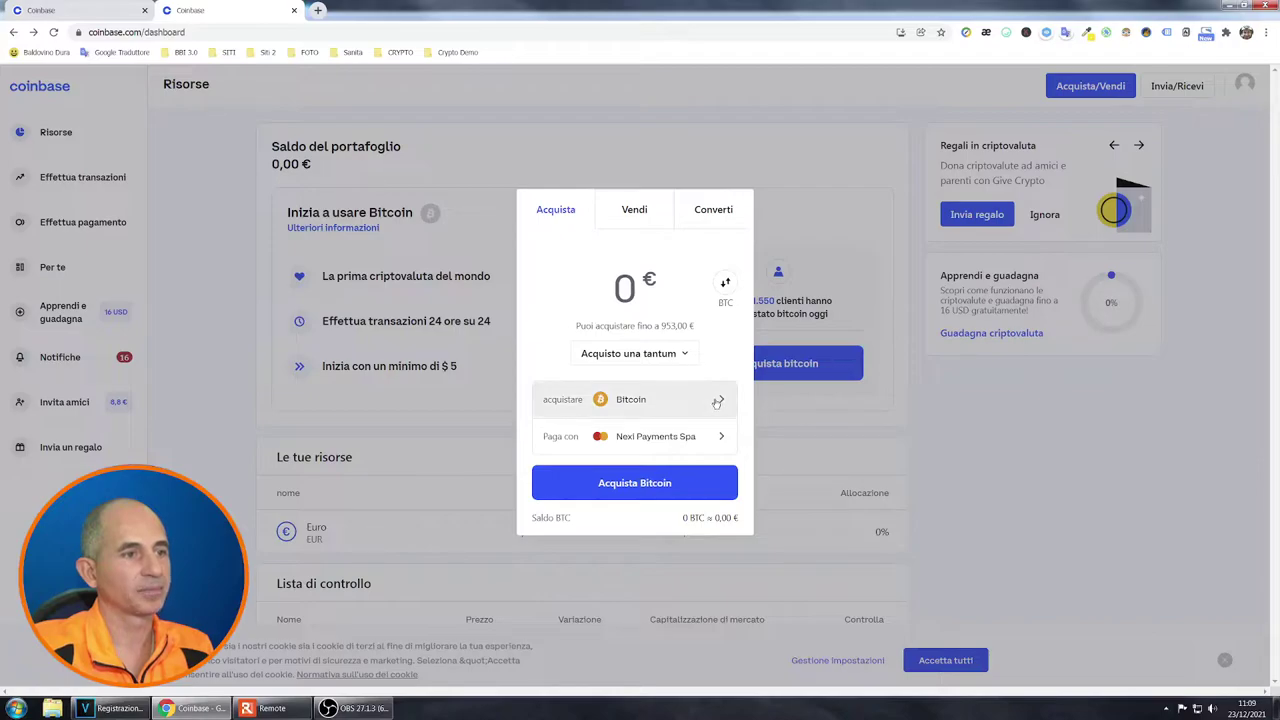
- Switch the coin to Ethereum and preview a 47 € purchase paid with the Nexi card
{"action": "left_click", "coordinate": [717, 401]}
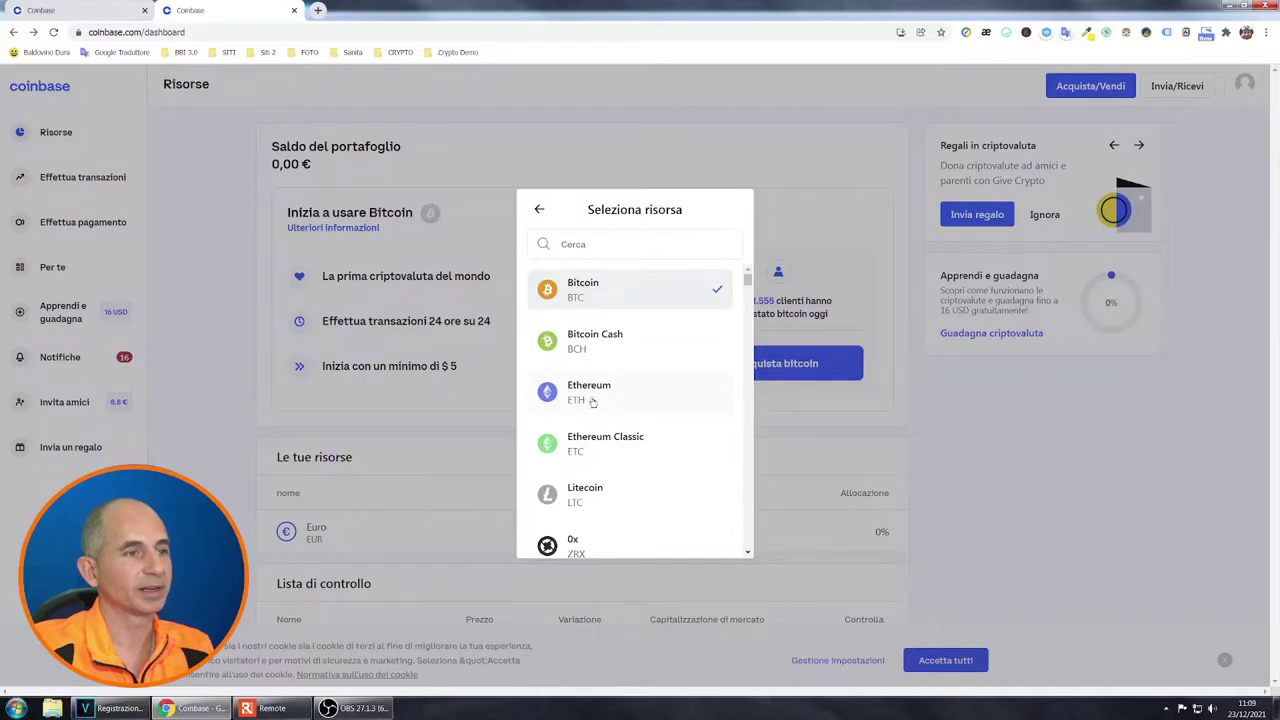
{"action": "left_click", "coordinate": [610, 398]}
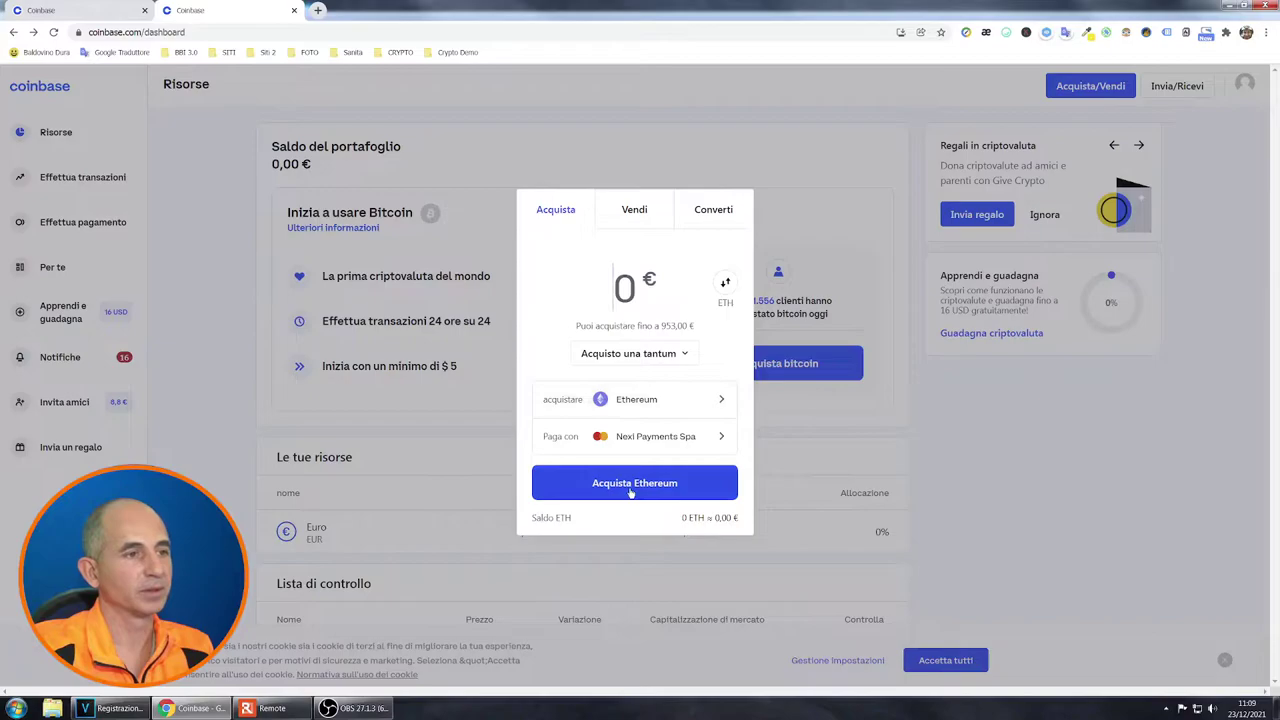
{"action": "left_click", "coordinate": [599, 490]}
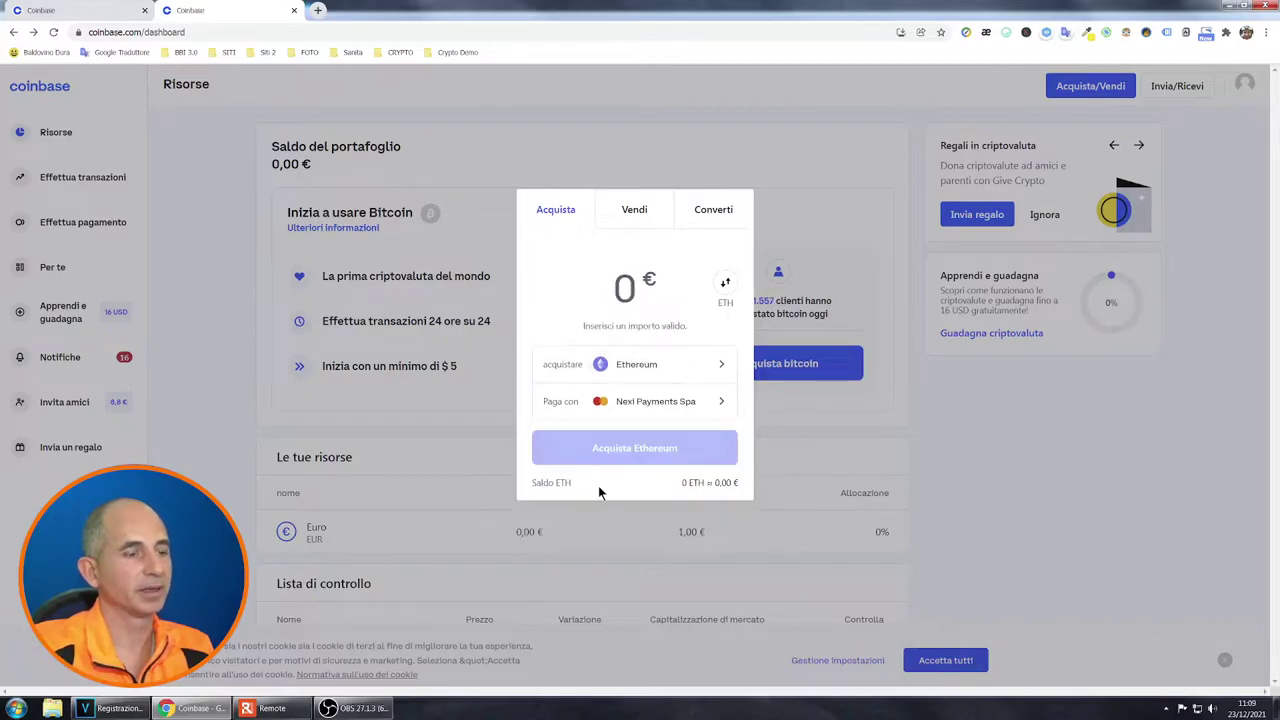
{"action": "left_click", "coordinate": [624, 290]}
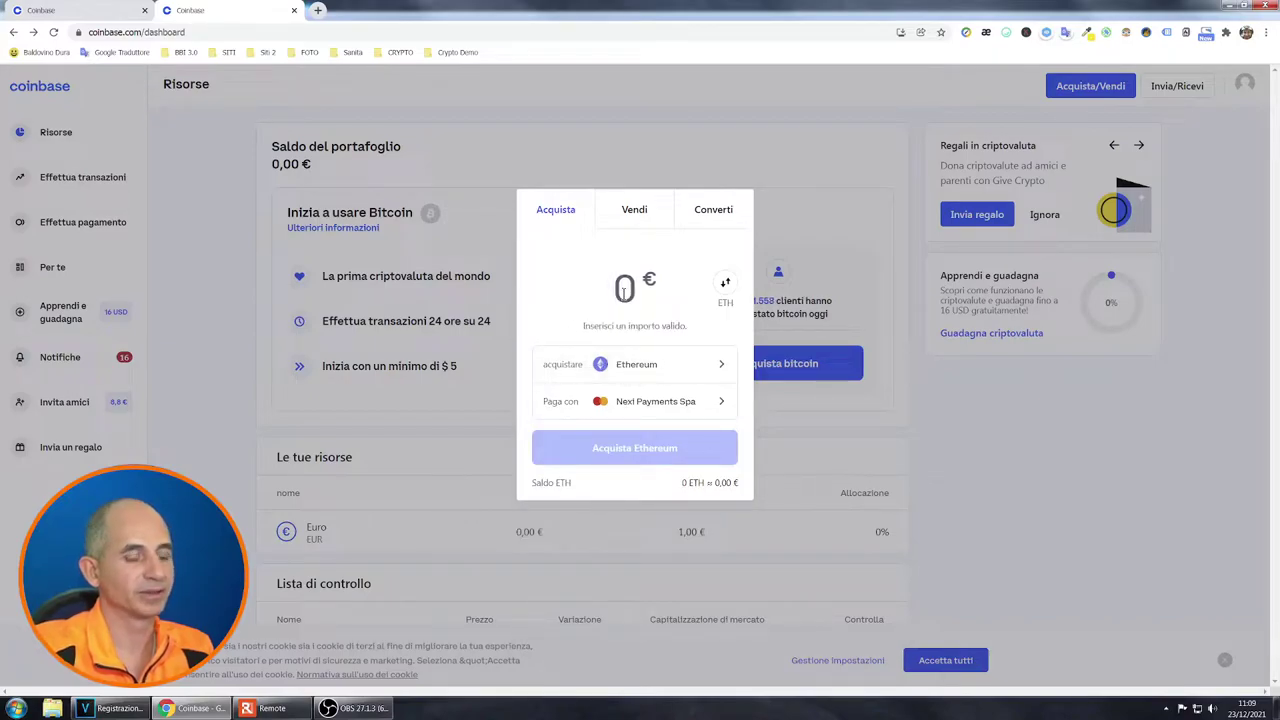
{"action": "type", "text": "47"}
{"action": "left_click", "coordinate": [632, 466]}
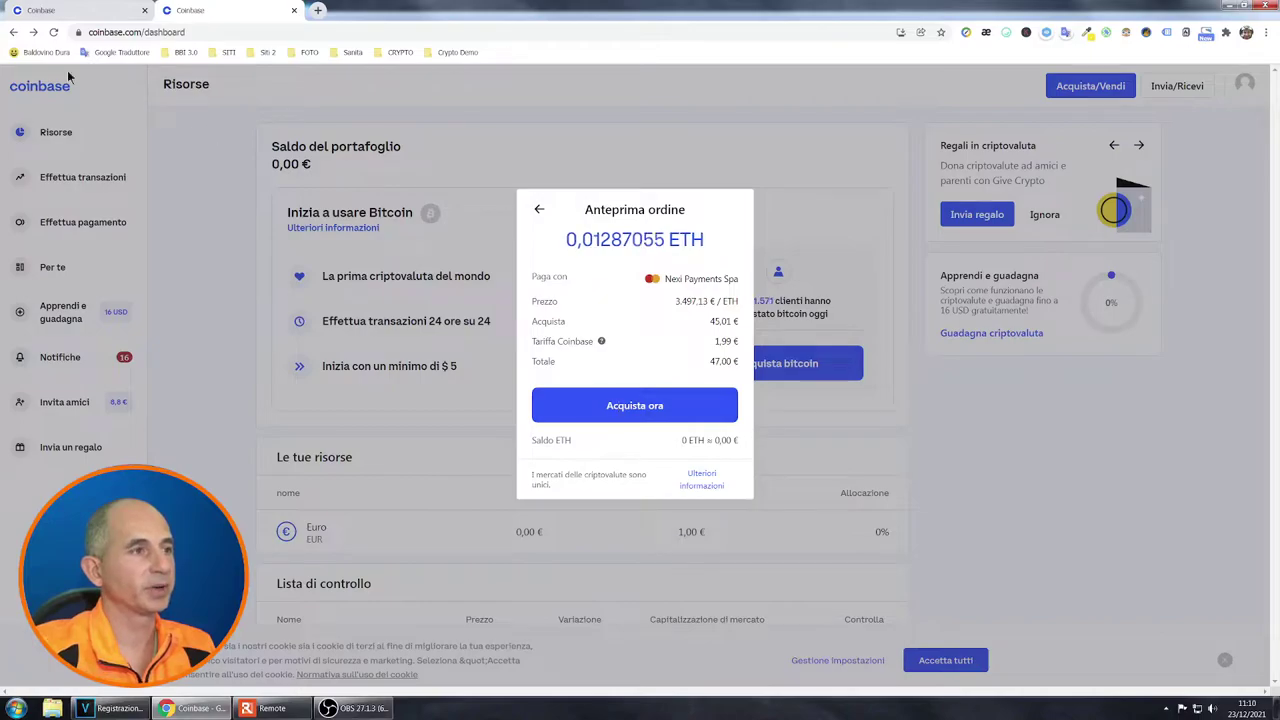
- Close the Ethereum order preview without buying, returning to the 0,00 € Risorse dashboard
{"action": "left_click", "coordinate": [541, 211]}
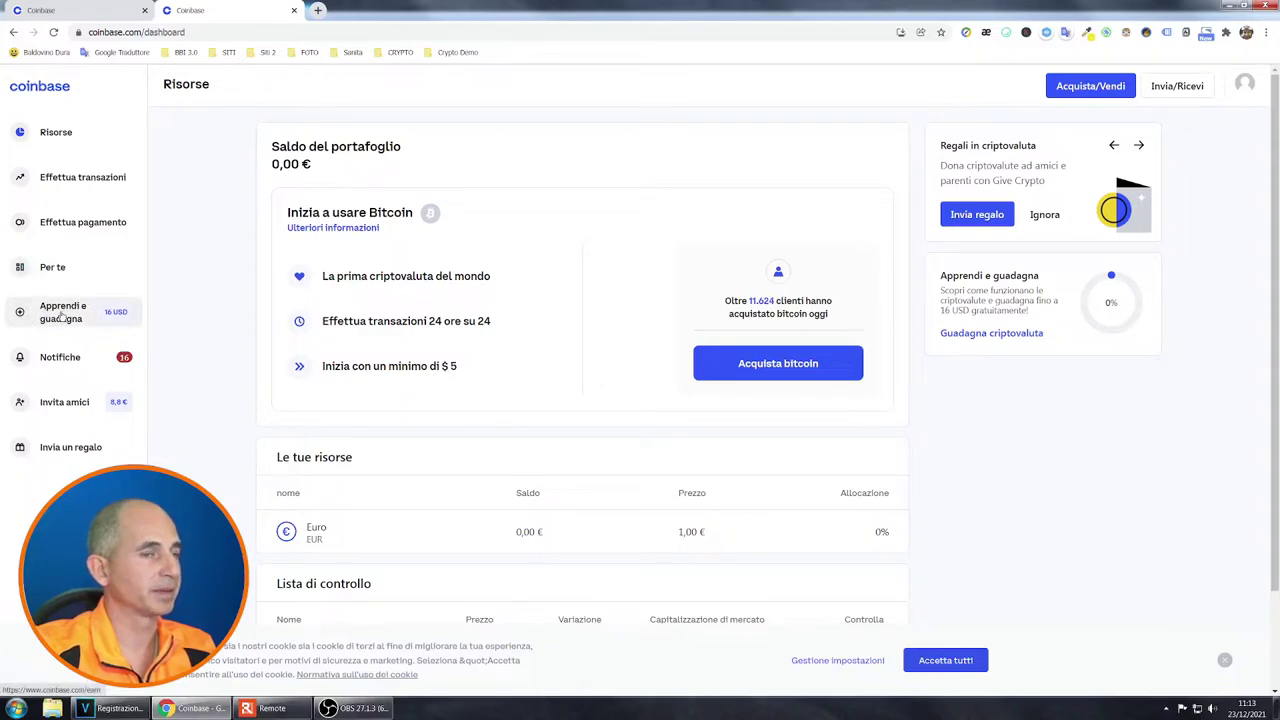
- Browse the Apprendi e guadagna lessons and open the What is Fetch.ai? lesson
{"action": "left_click", "coordinate": [62, 316]}
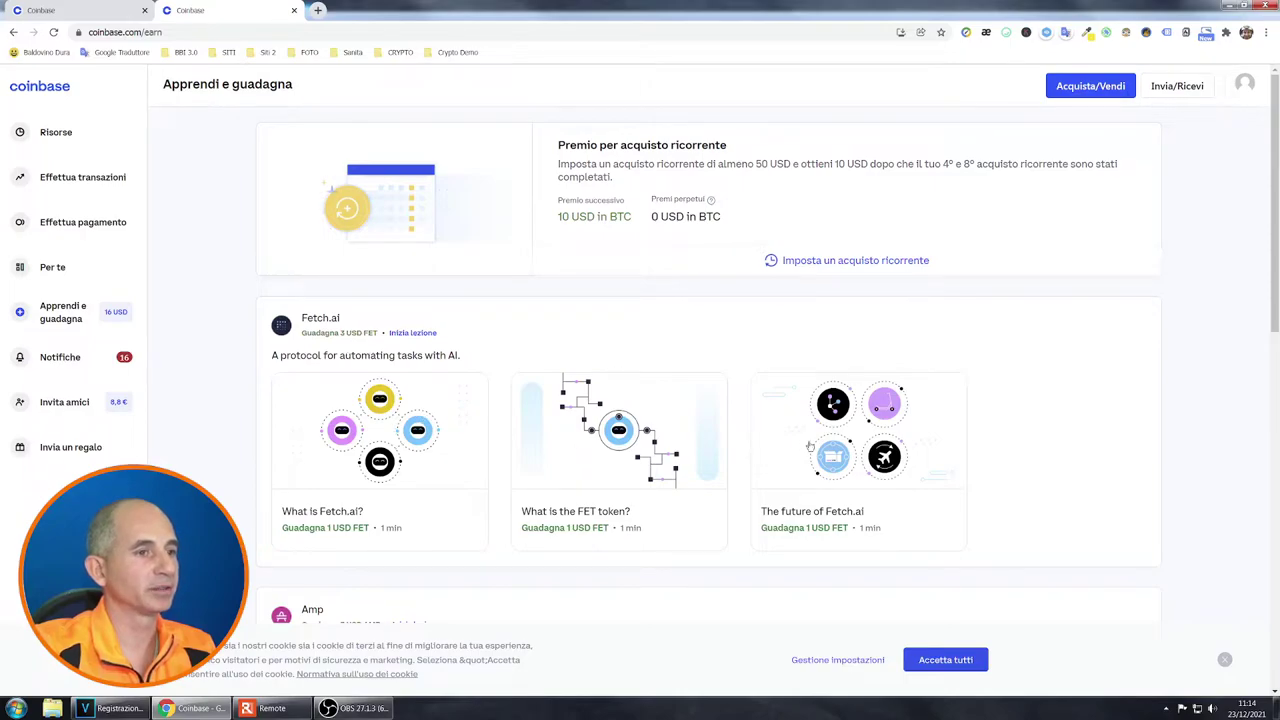
{"action": "scroll", "coordinate": [522, 349], "scroll_direction": "down", "scroll_amount": 2}
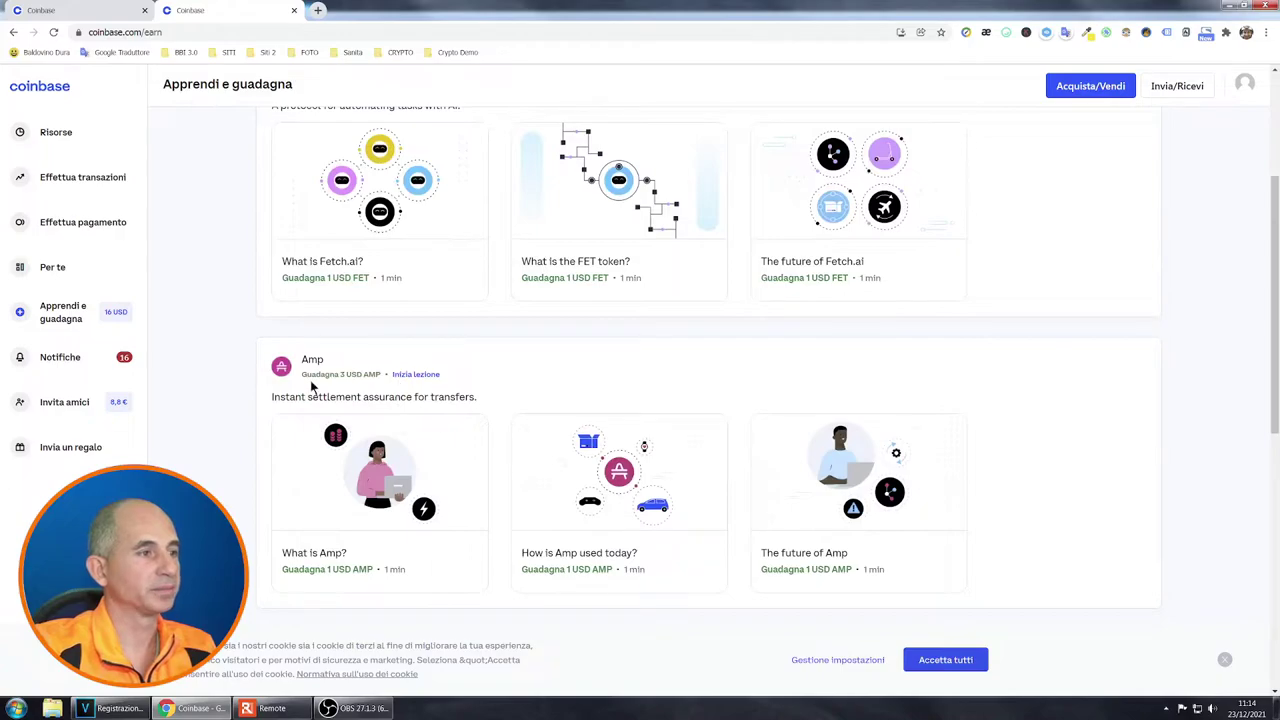
{"action": "scroll", "coordinate": [421, 363], "scroll_direction": "down", "scroll_amount": 2}
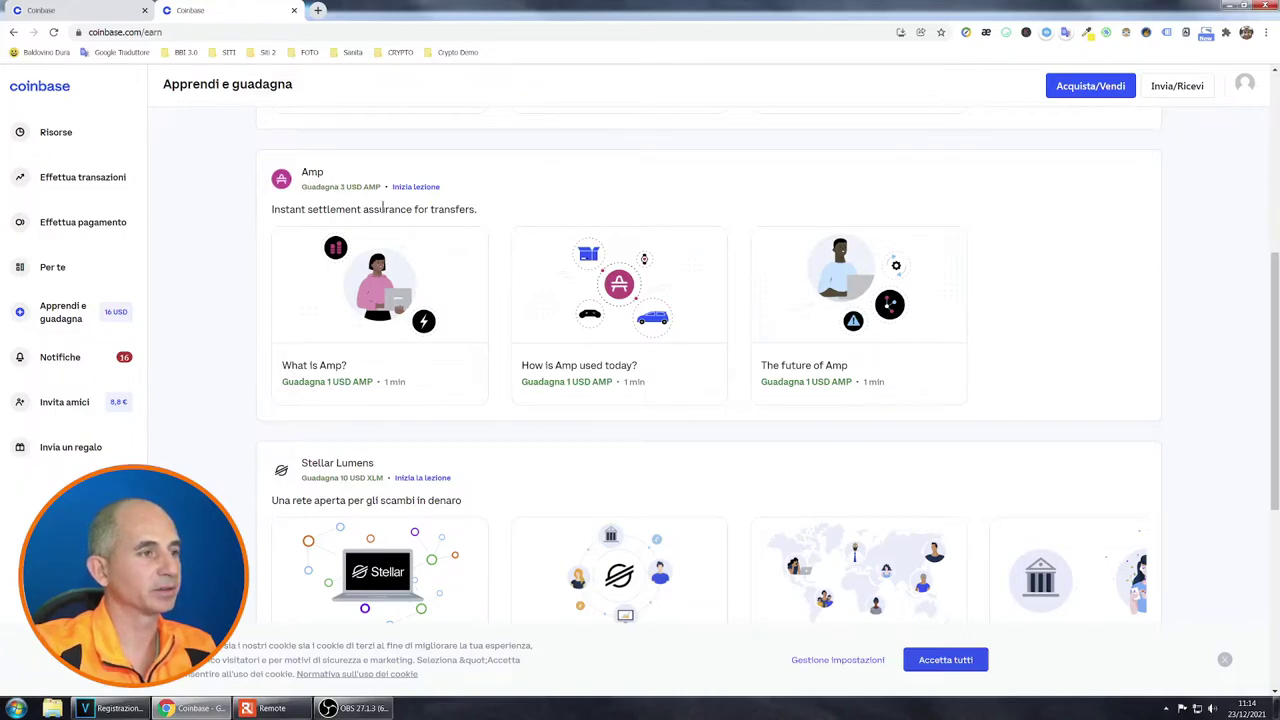
{"action": "scroll", "coordinate": [383, 209], "scroll_direction": "down", "scroll_amount": 2}
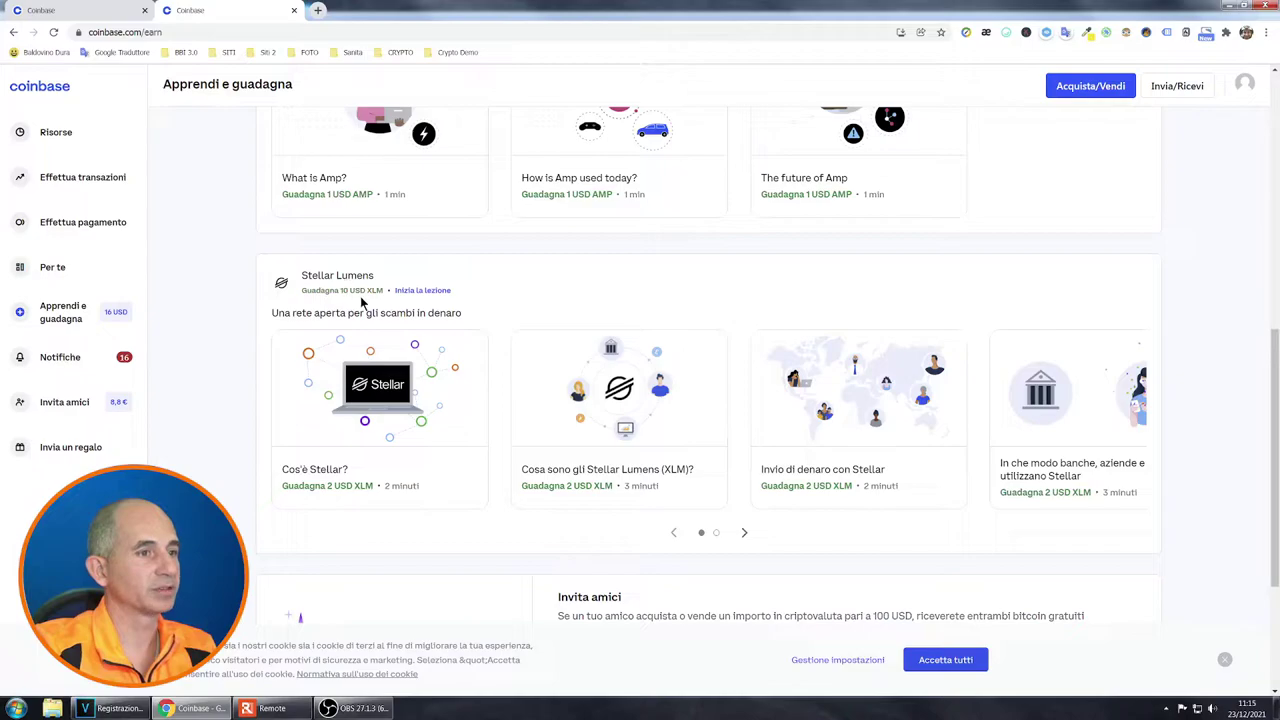
{"action": "scroll", "coordinate": [358, 296], "scroll_direction": "down", "scroll_amount": 2}
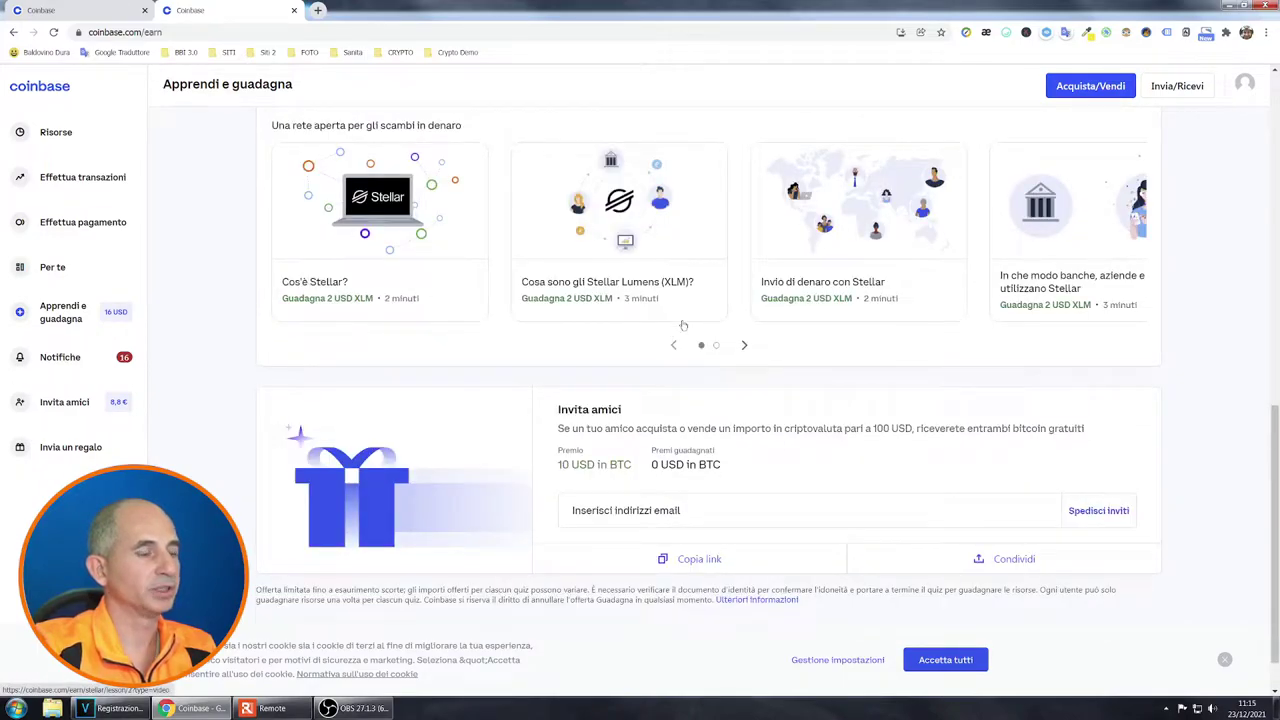
{"action": "scroll", "coordinate": [591, 328], "scroll_direction": "down", "scroll_amount": 1}
{"action": "scroll", "coordinate": [591, 328], "scroll_direction": "up", "scroll_amount": 3}
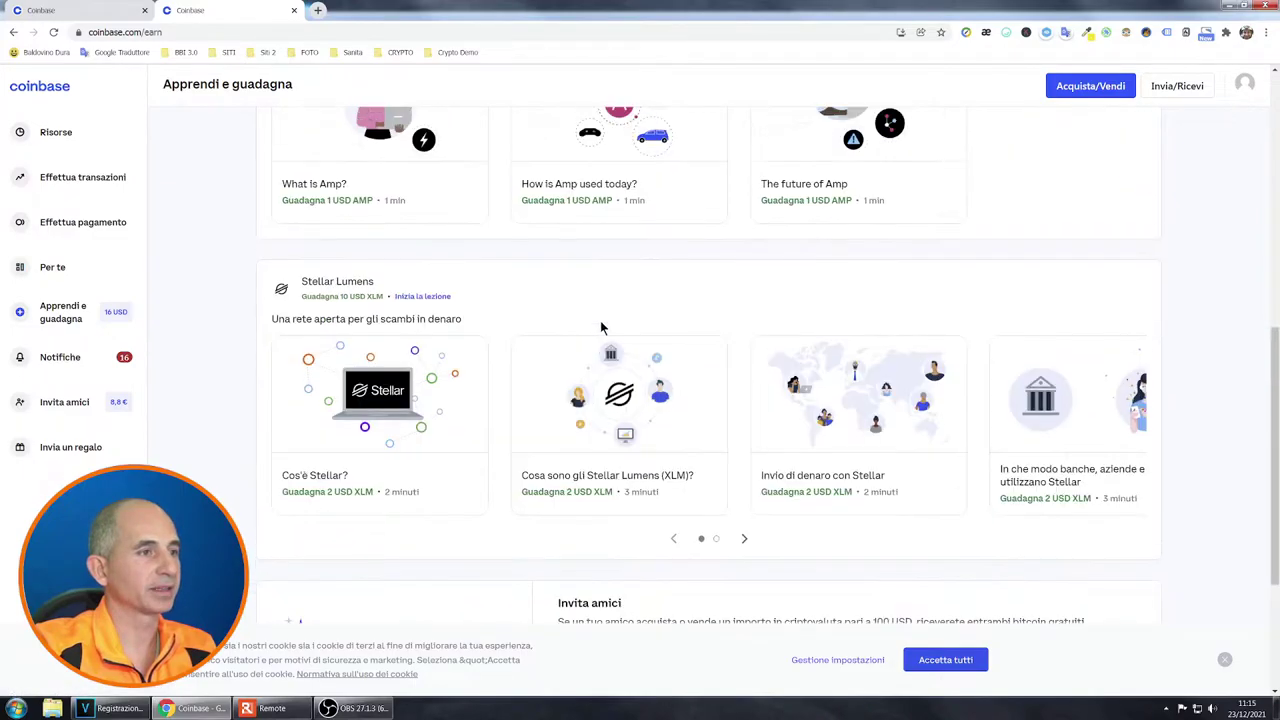
{"action": "scroll", "coordinate": [601, 327], "scroll_direction": "up", "scroll_amount": 5}
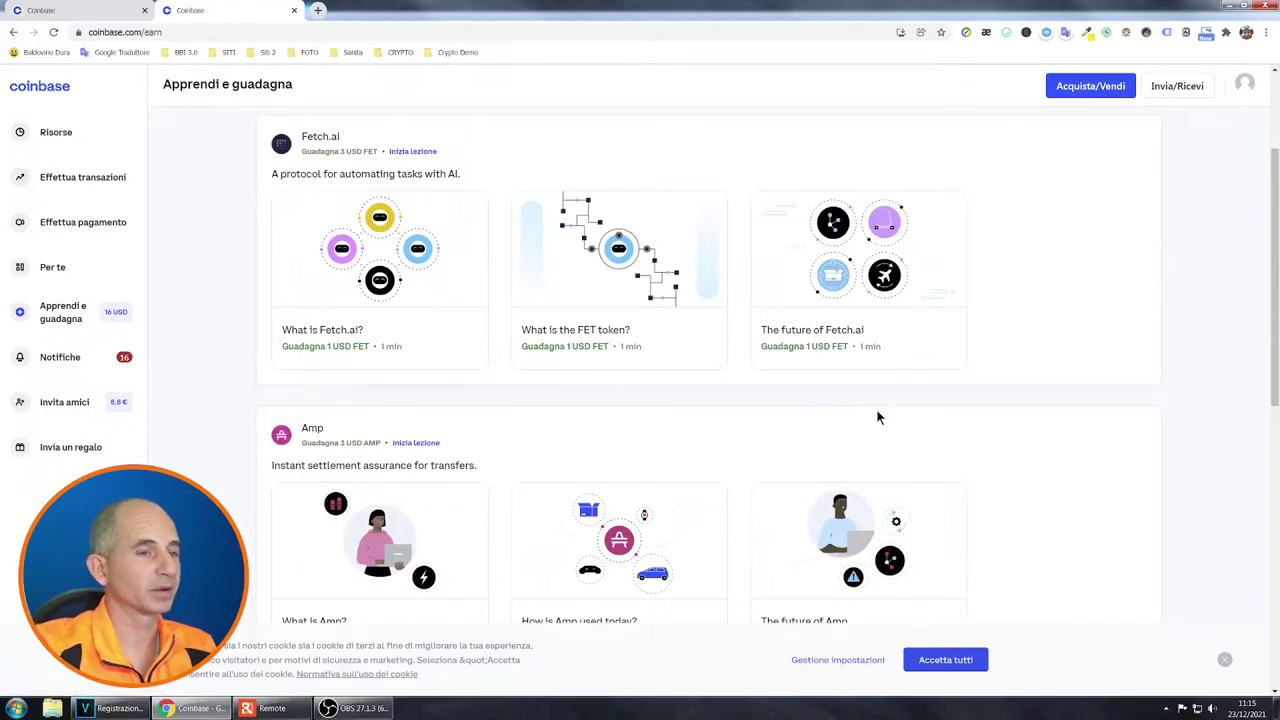
{"action": "scroll", "coordinate": [877, 417], "scroll_direction": "down", "scroll_amount": 2}
{"action": "scroll", "coordinate": [855, 422], "scroll_direction": "up", "scroll_amount": 2}
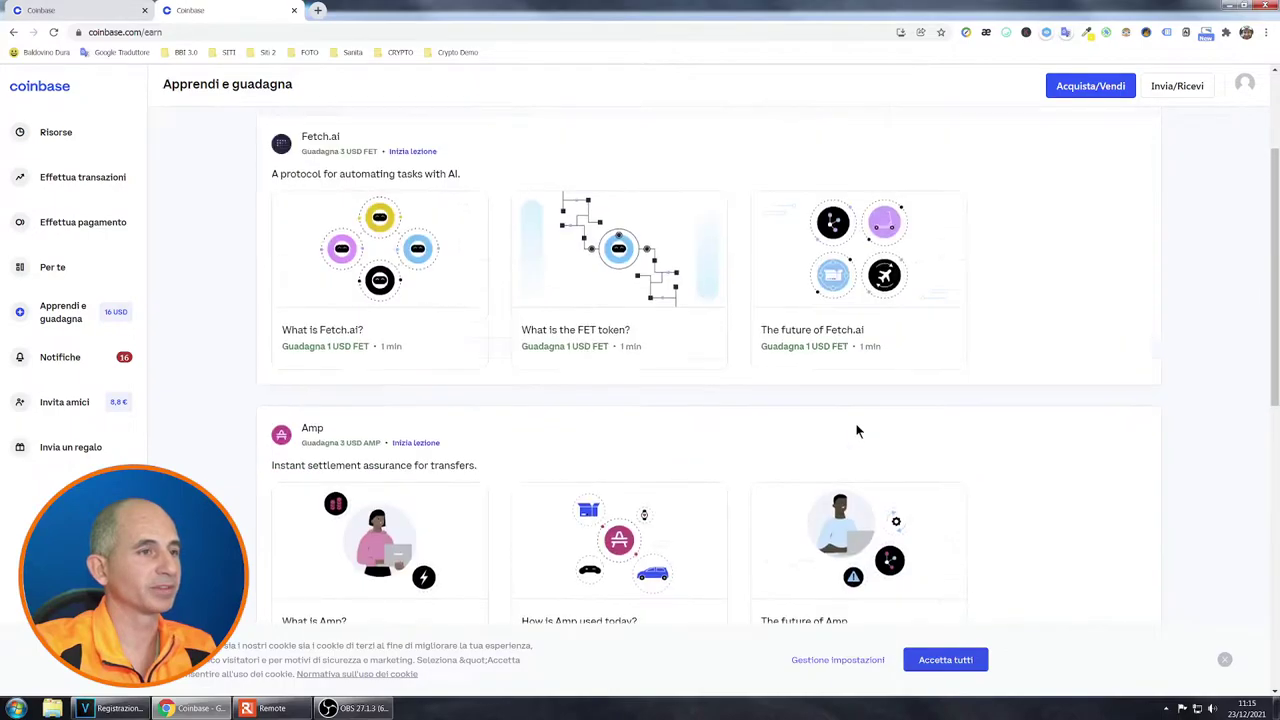
{"action": "scroll", "coordinate": [840, 421], "scroll_direction": "up", "scroll_amount": 2}
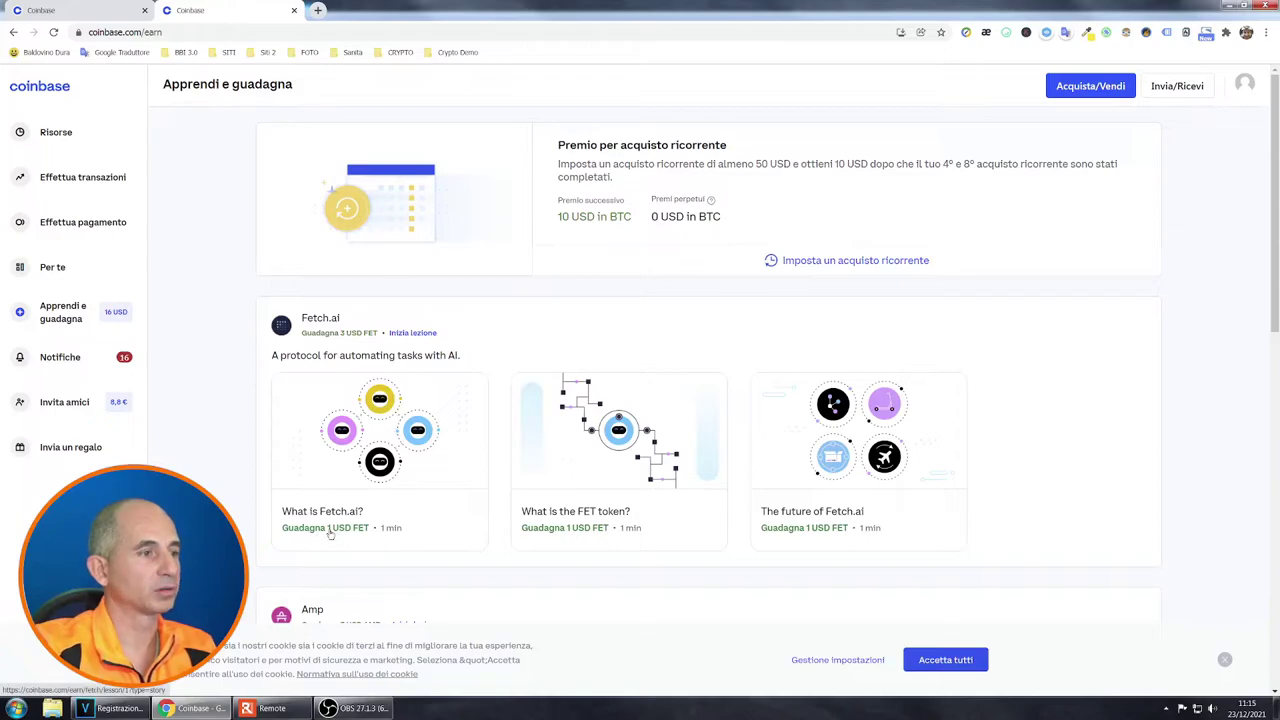
{"action": "left_click", "coordinate": [322, 535]}
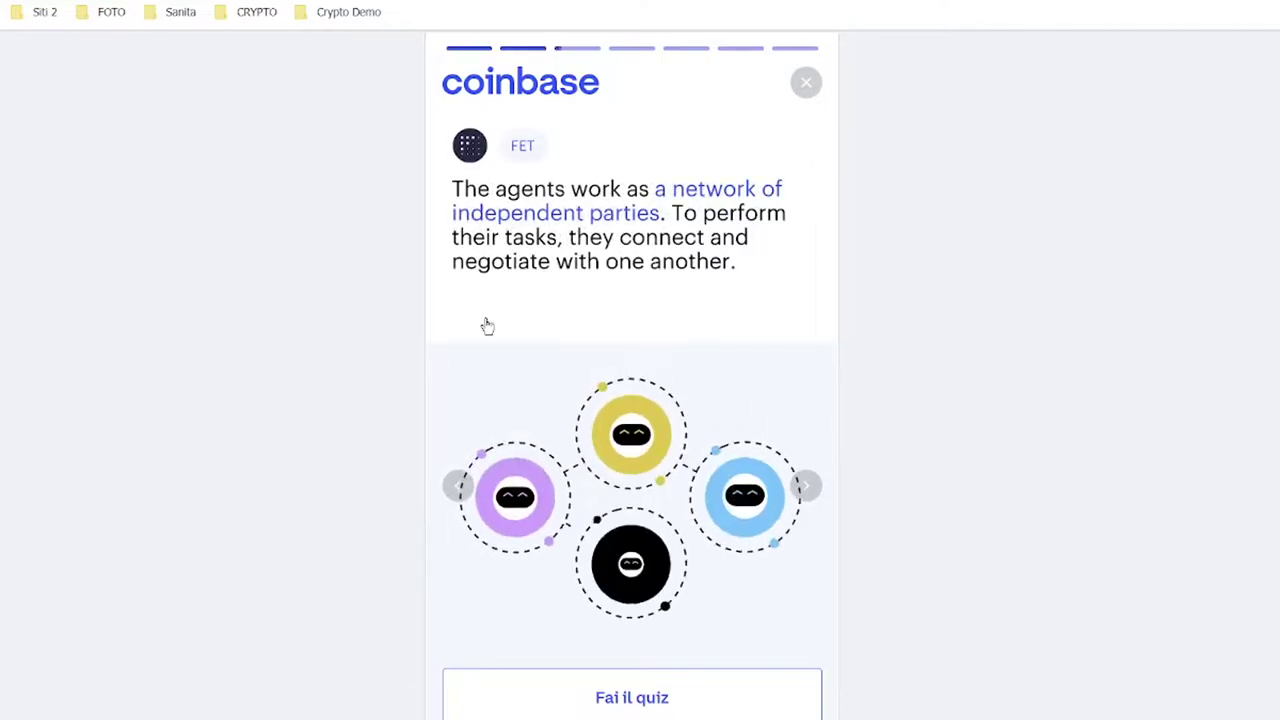
- Start the Fetch.ai quiz worth 1 USD in FET after reading the story cards
{"action": "left_click", "coordinate": [630, 705]}
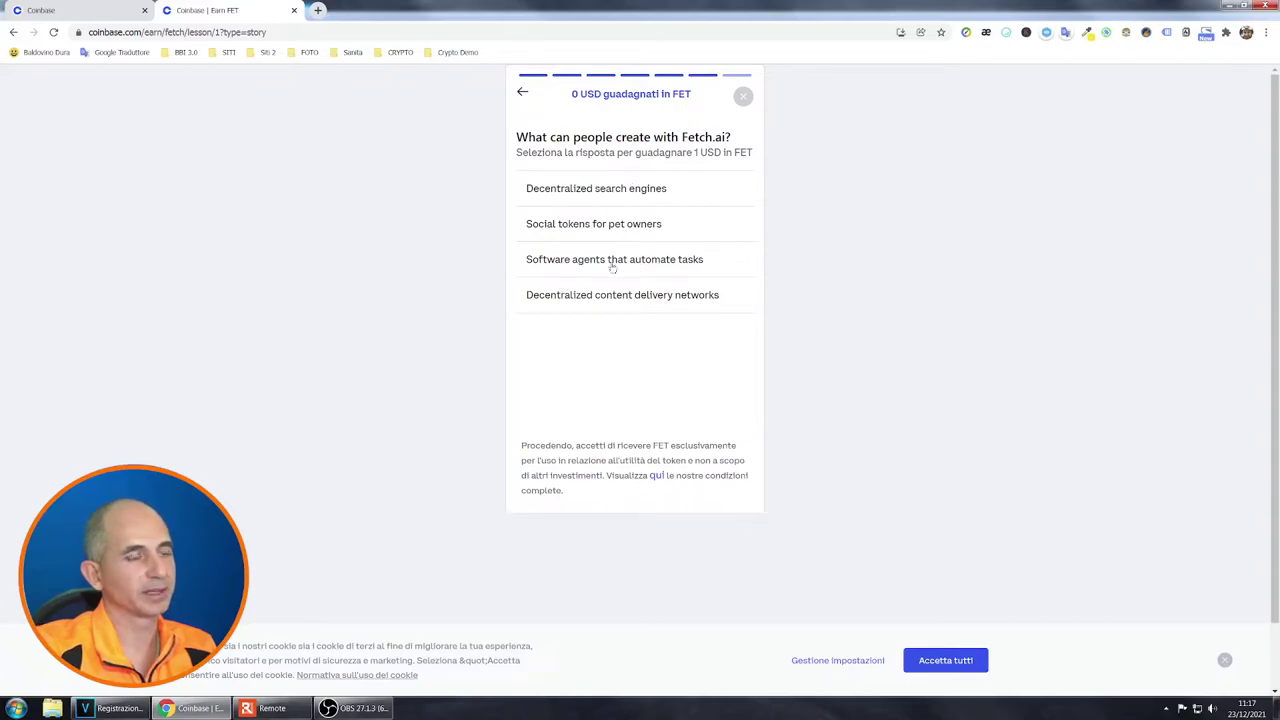
- Answer the first Fetch.ai quiz correctly with 'Software agents that automate tasks'
{"action": "left_click", "coordinate": [601, 195]}
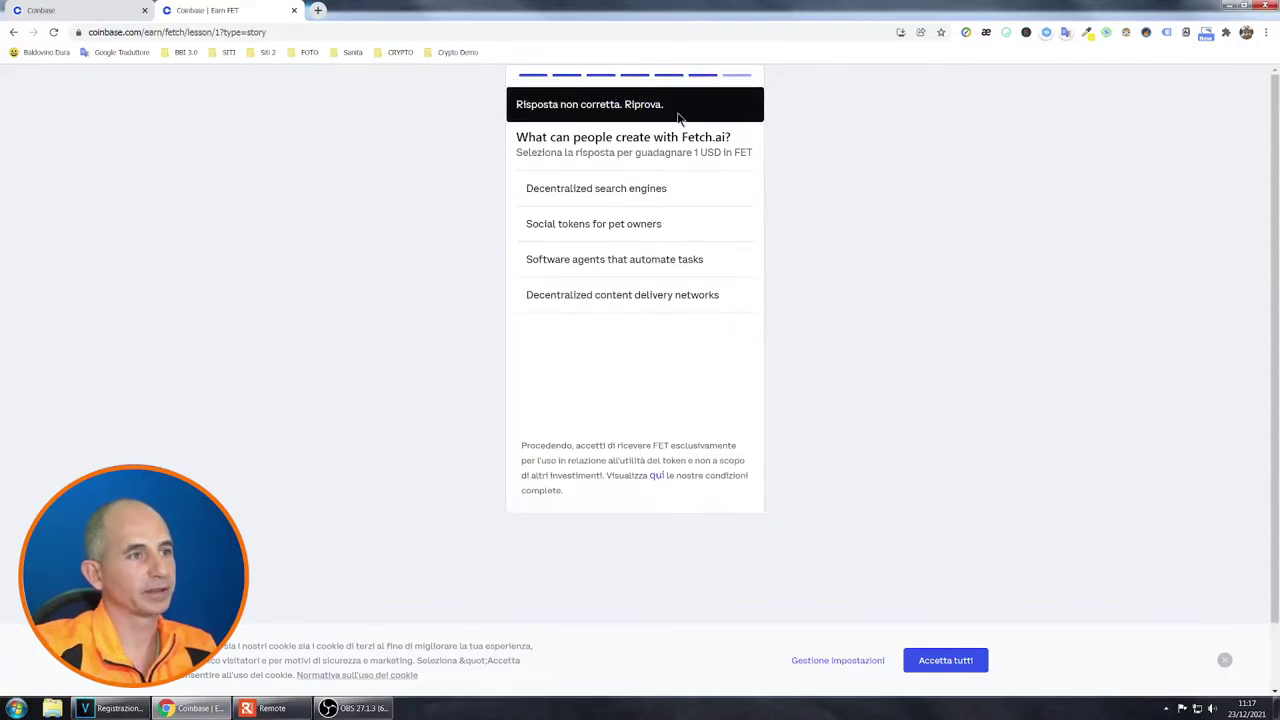
{"action": "left_click", "coordinate": [632, 231]}
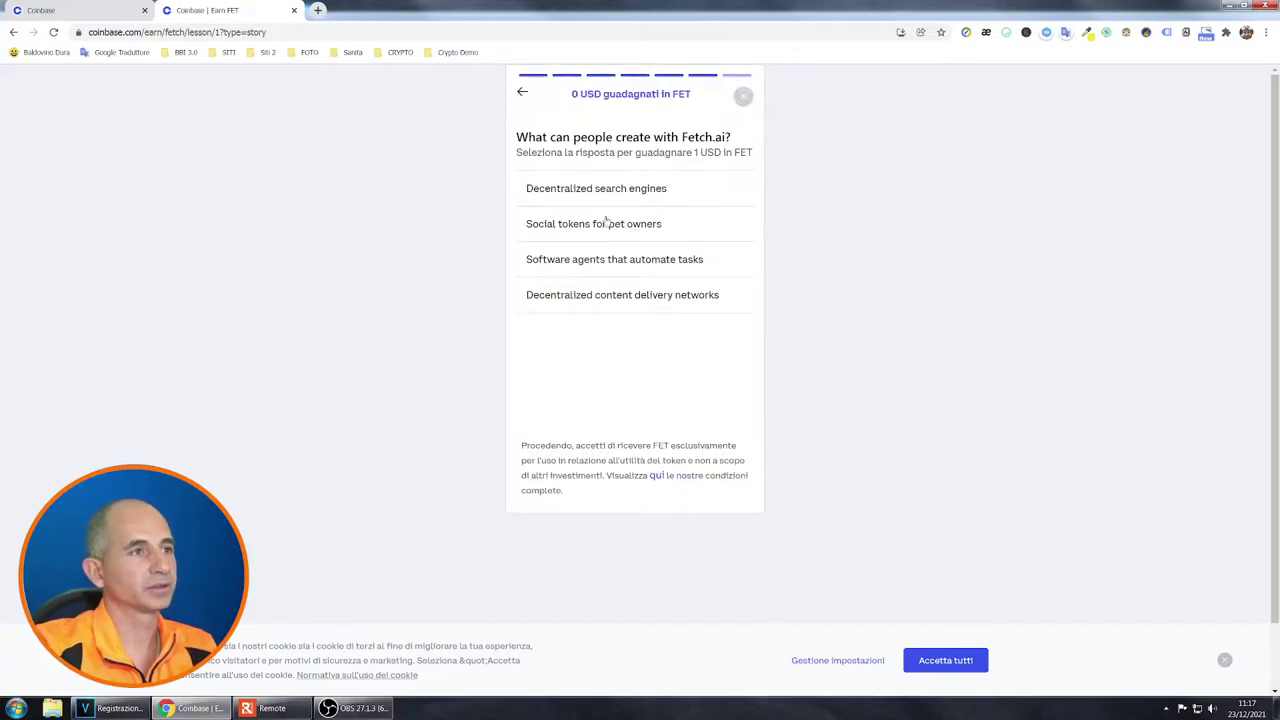
{"action": "left_click", "coordinate": [586, 259]}
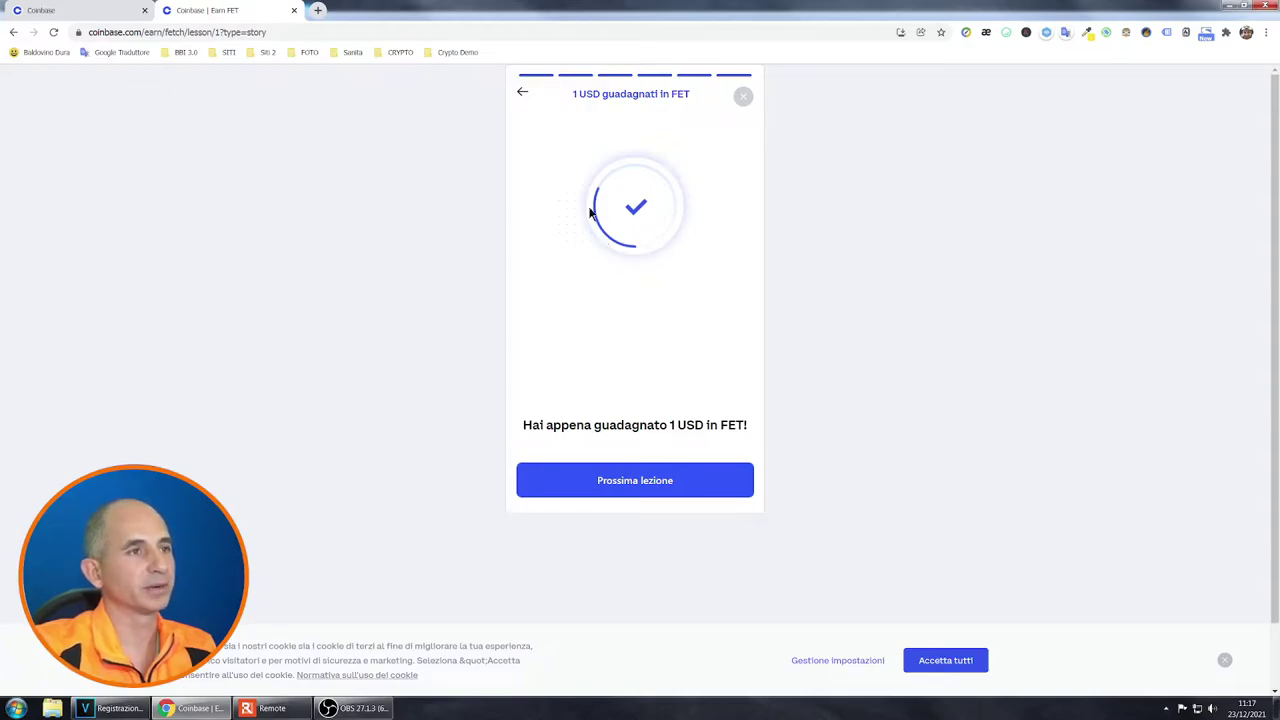
- In the FET token lesson quiz, answer correctly with 'To power Fetch.ai agents'
{"action": "left_click", "coordinate": [654, 481]}
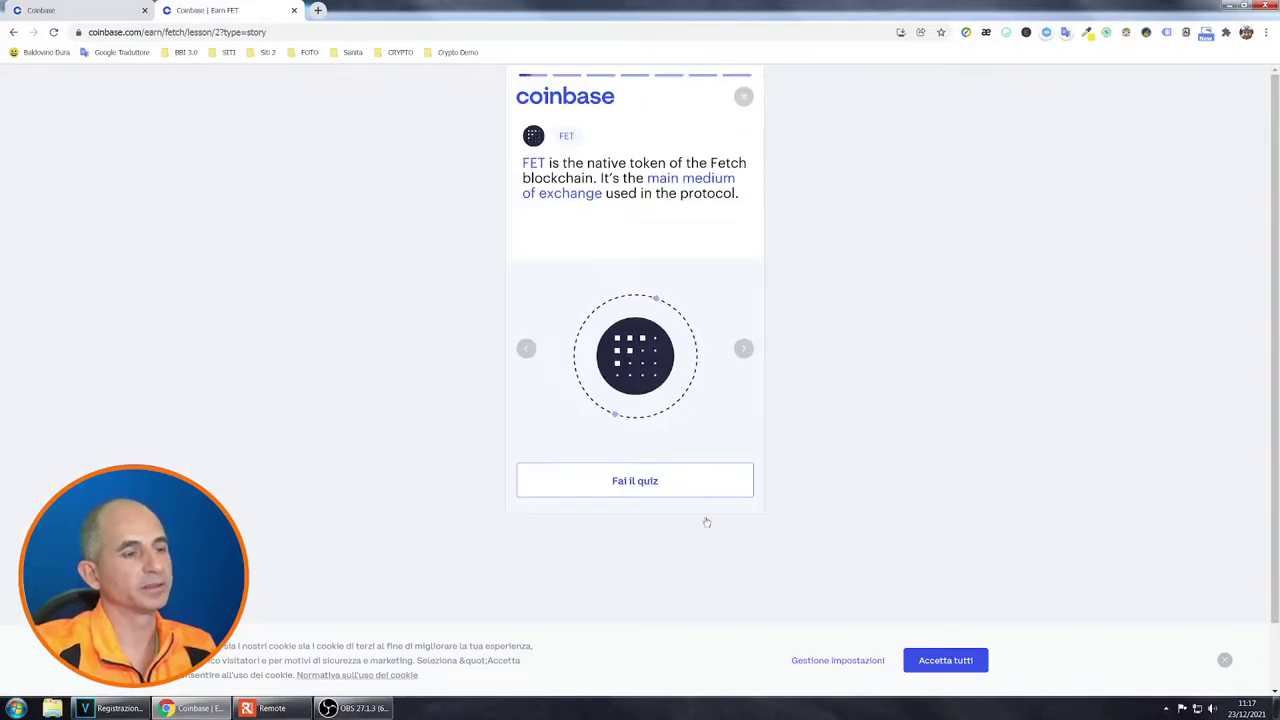
{"action": "left_click", "coordinate": [620, 492]}
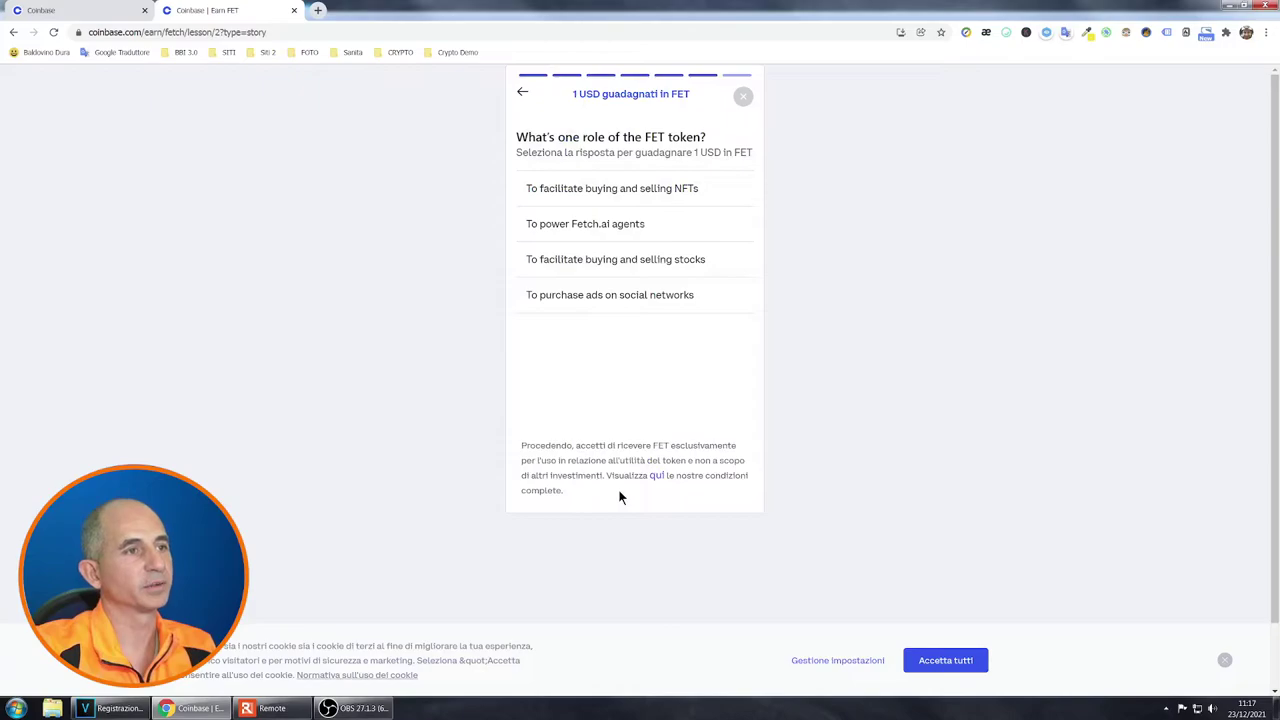
{"action": "left_click", "coordinate": [645, 190]}
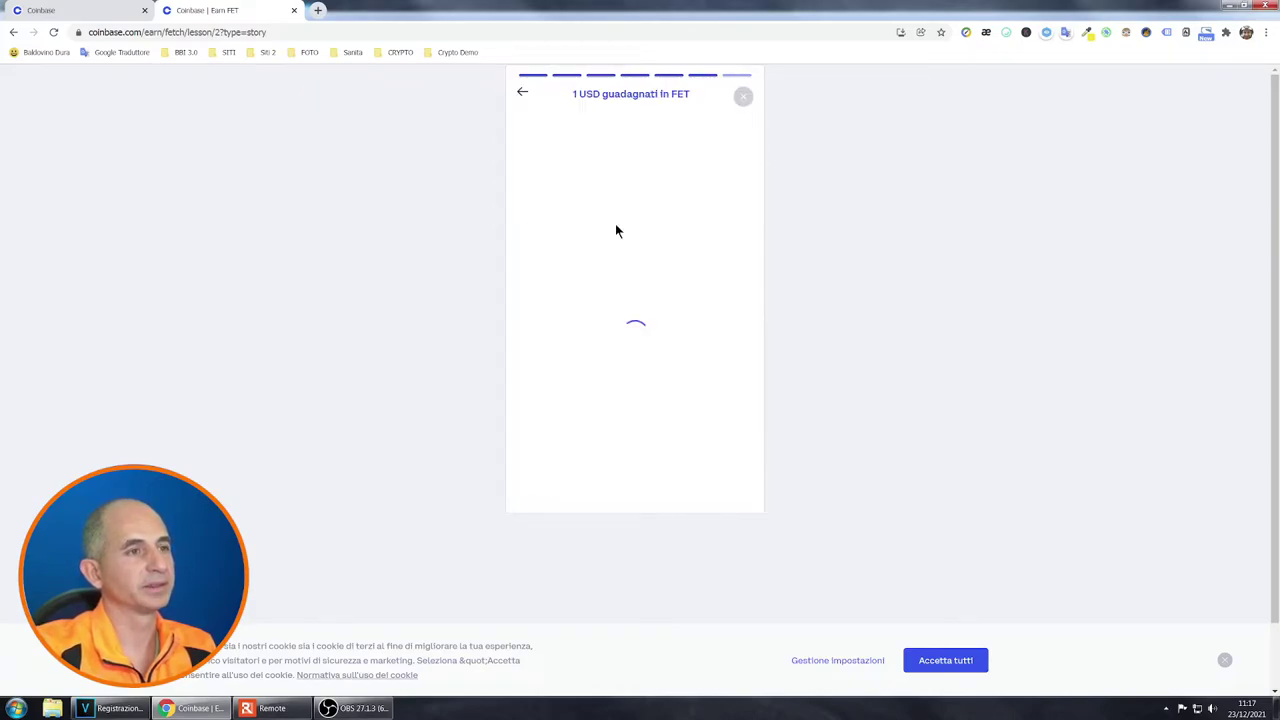
{"action": "left_click", "coordinate": [616, 226]}
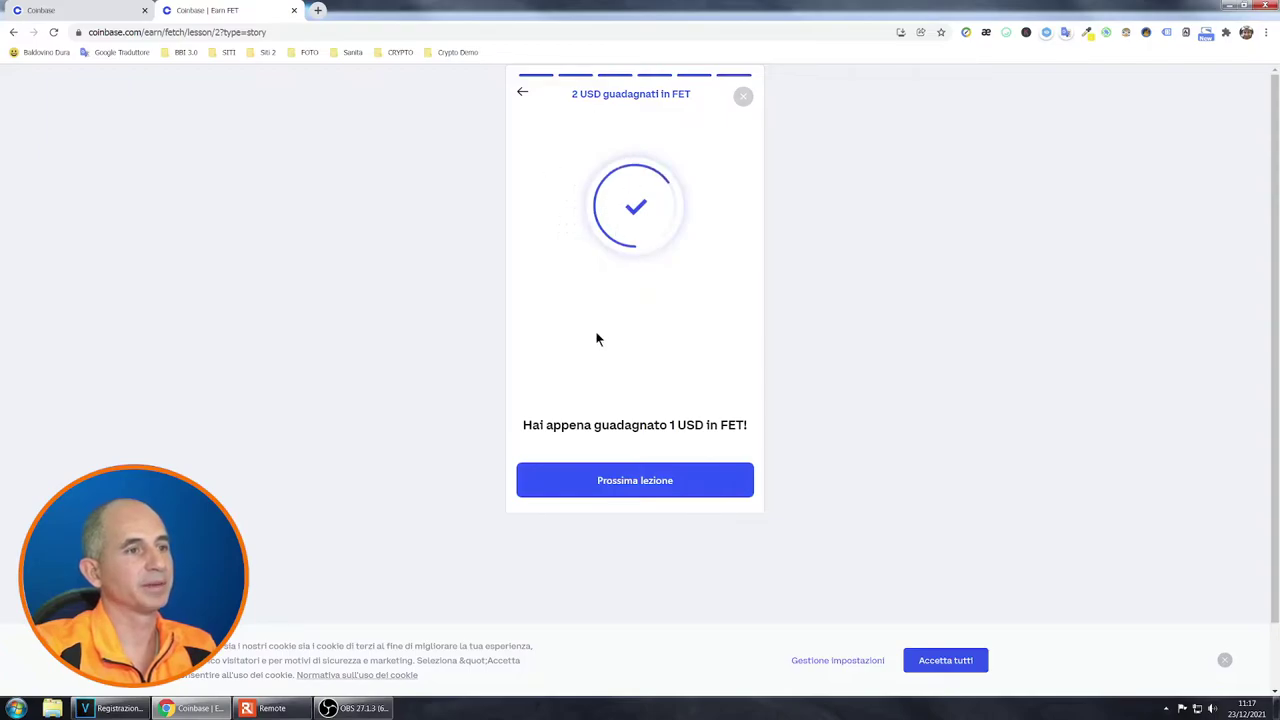
- Answer the third Fetch.ai quiz on automated industry interactions and return to the earn page
{"action": "left_click", "coordinate": [640, 481]}
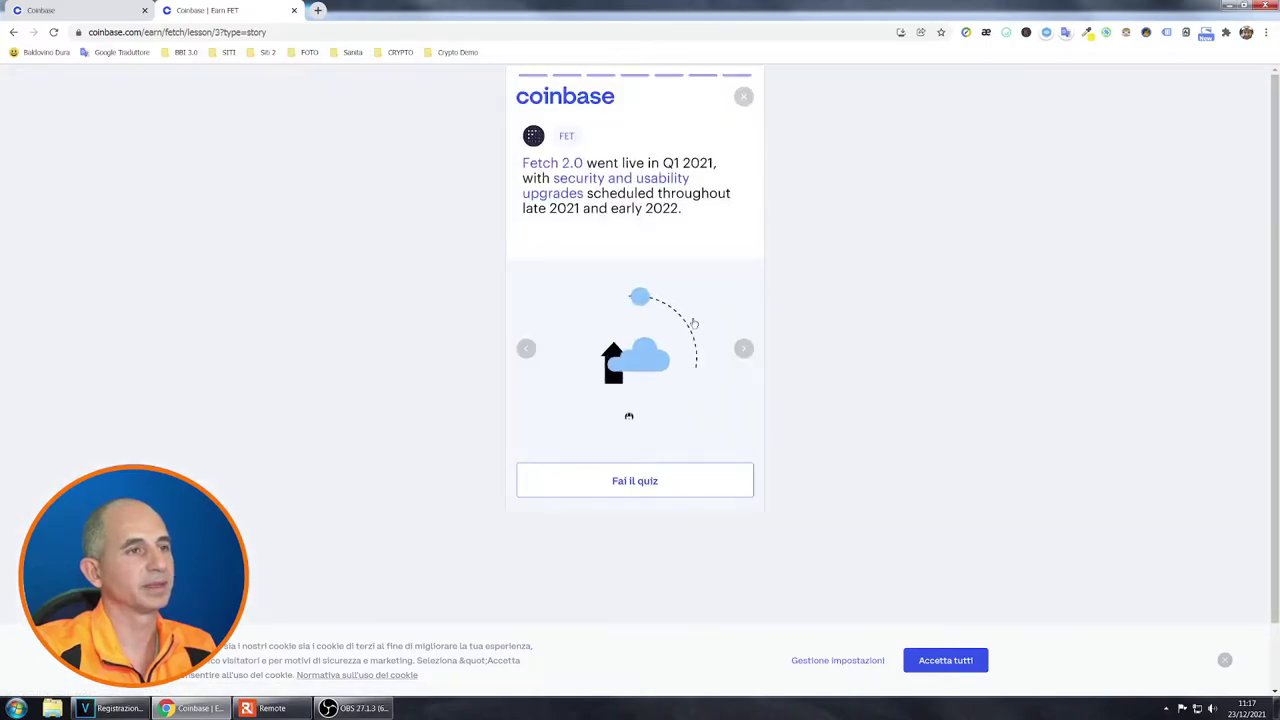
{"action": "left_click", "coordinate": [622, 490]}
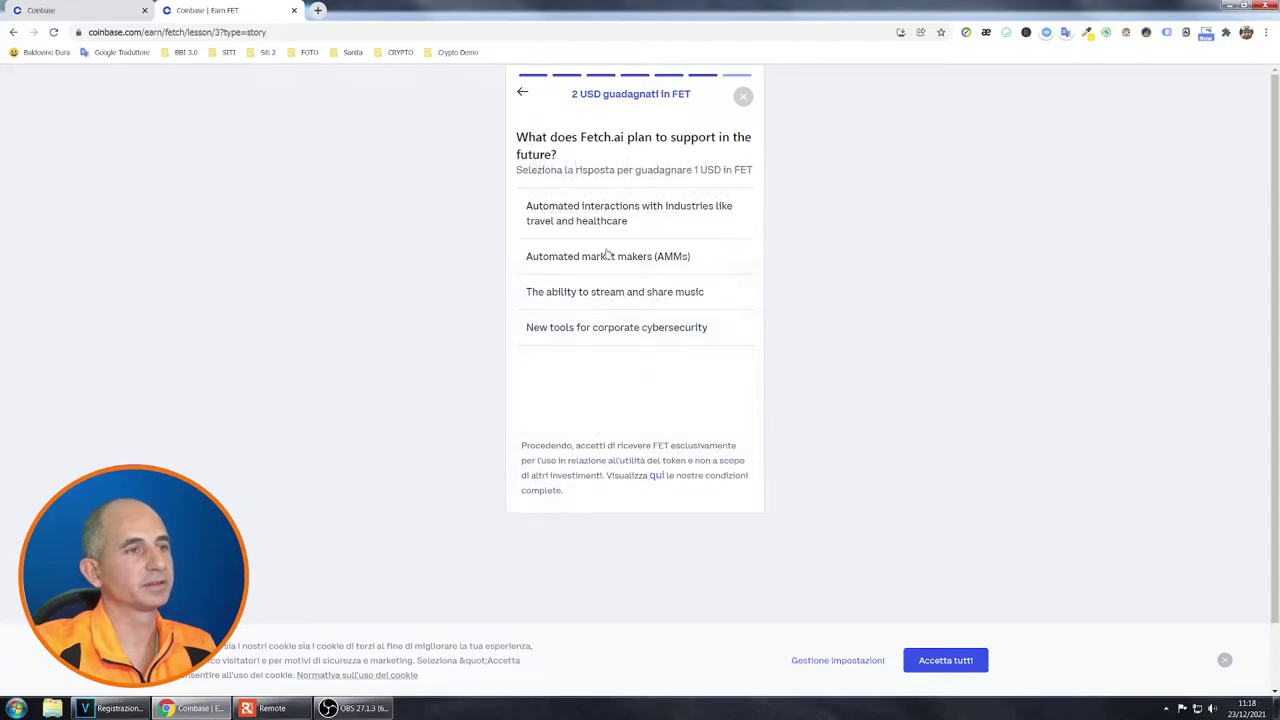
{"action": "left_click", "coordinate": [594, 205]}
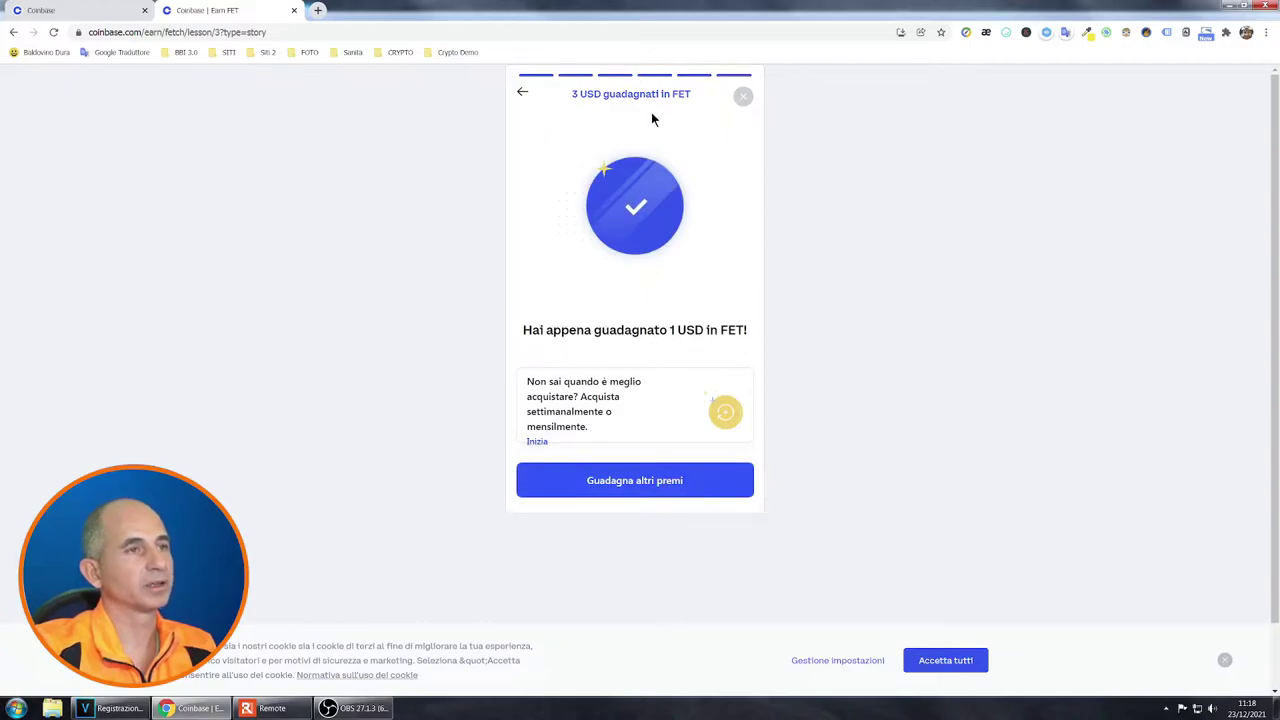
{"action": "left_click", "coordinate": [640, 490]}
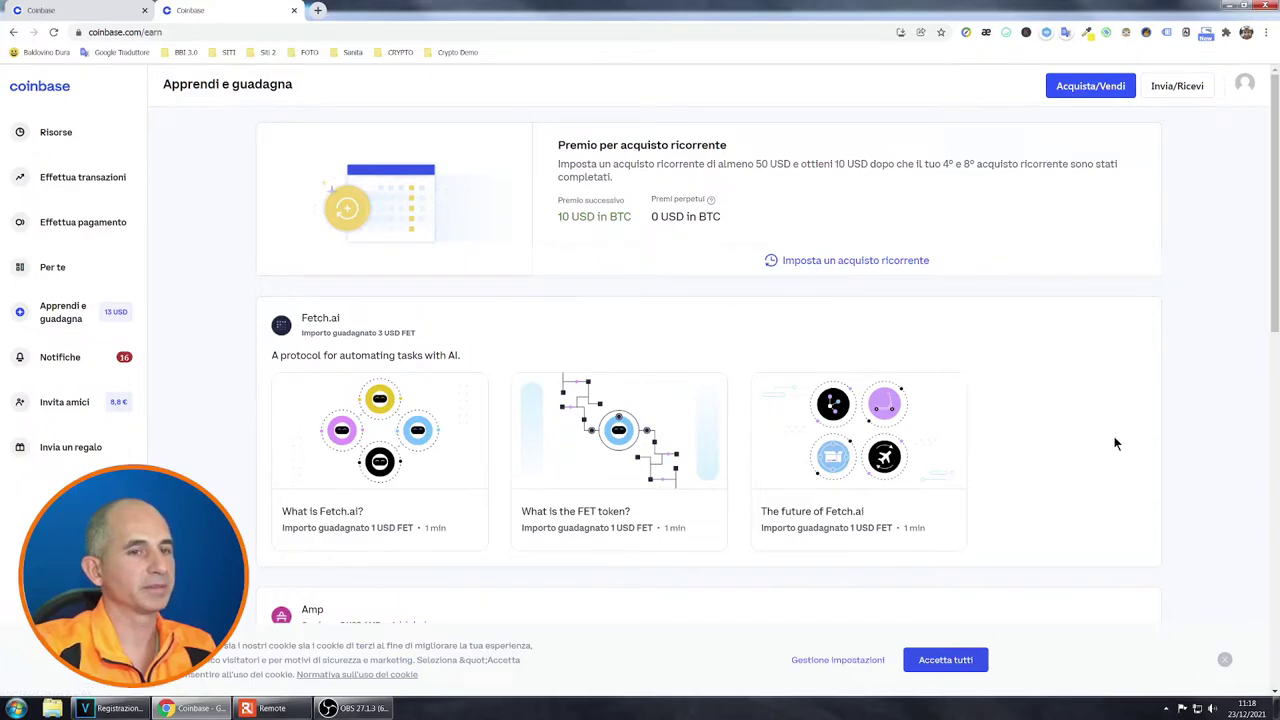
- Scroll past the earned Fetch.ai lessons and open the What is Amp? lesson
{"action": "scroll", "coordinate": [1114, 440], "scroll_direction": "down", "scroll_amount": 2}
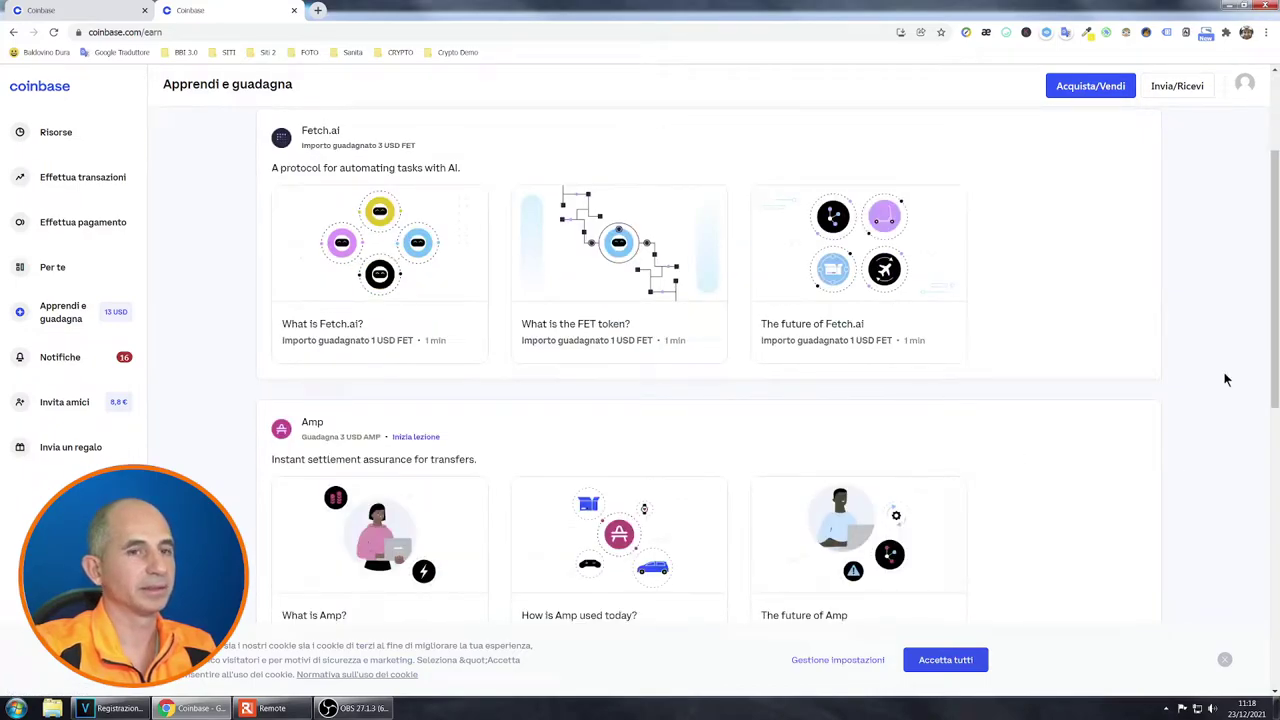
{"action": "scroll", "coordinate": [999, 451], "scroll_direction": "down", "scroll_amount": 1}
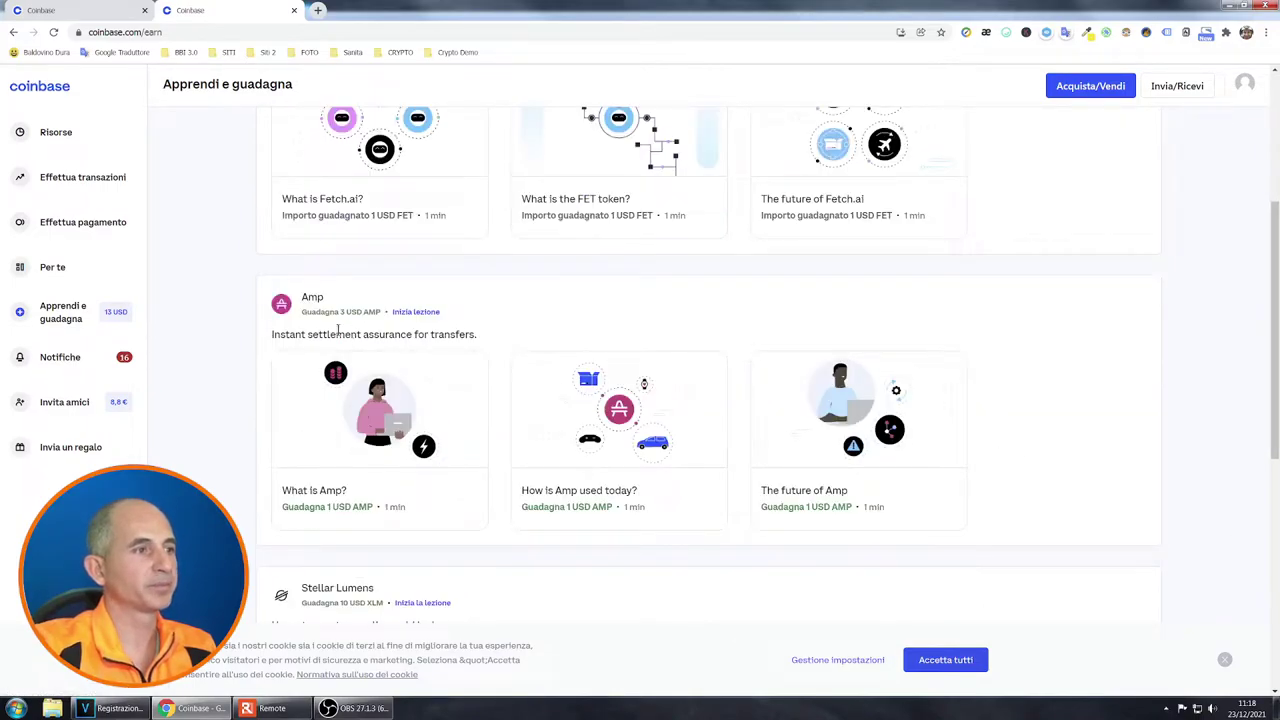
{"action": "left_click", "coordinate": [355, 508]}
- Answer the first Amp quiz correctly with 'A collateral token'
{"action": "left_click", "coordinate": [632, 483]}
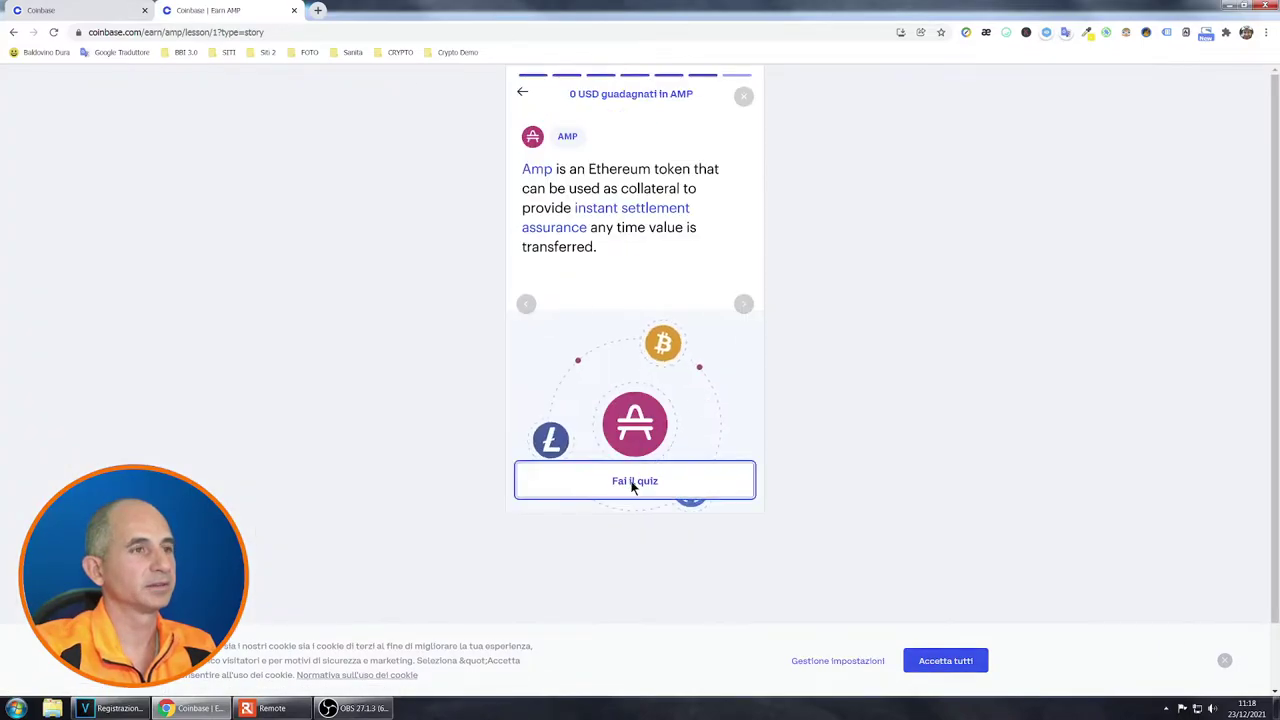
{"action": "left_click", "coordinate": [581, 205]}
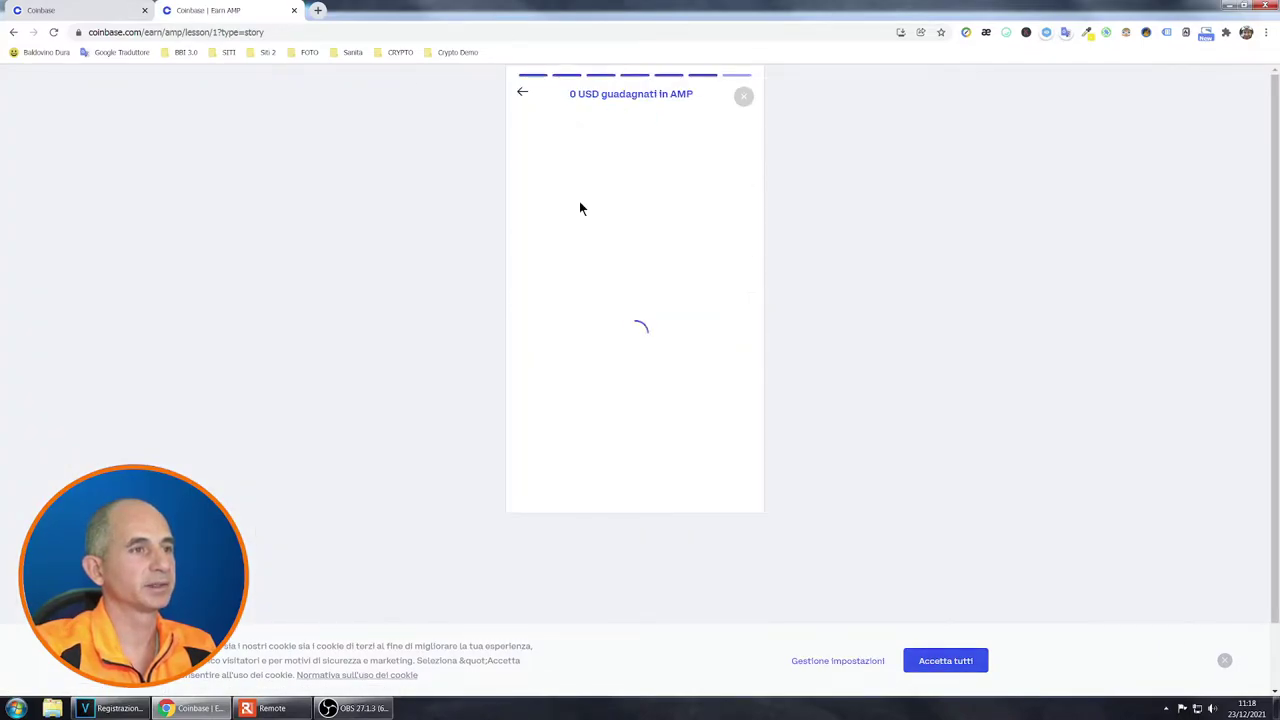
{"action": "left_click", "coordinate": [578, 237]}
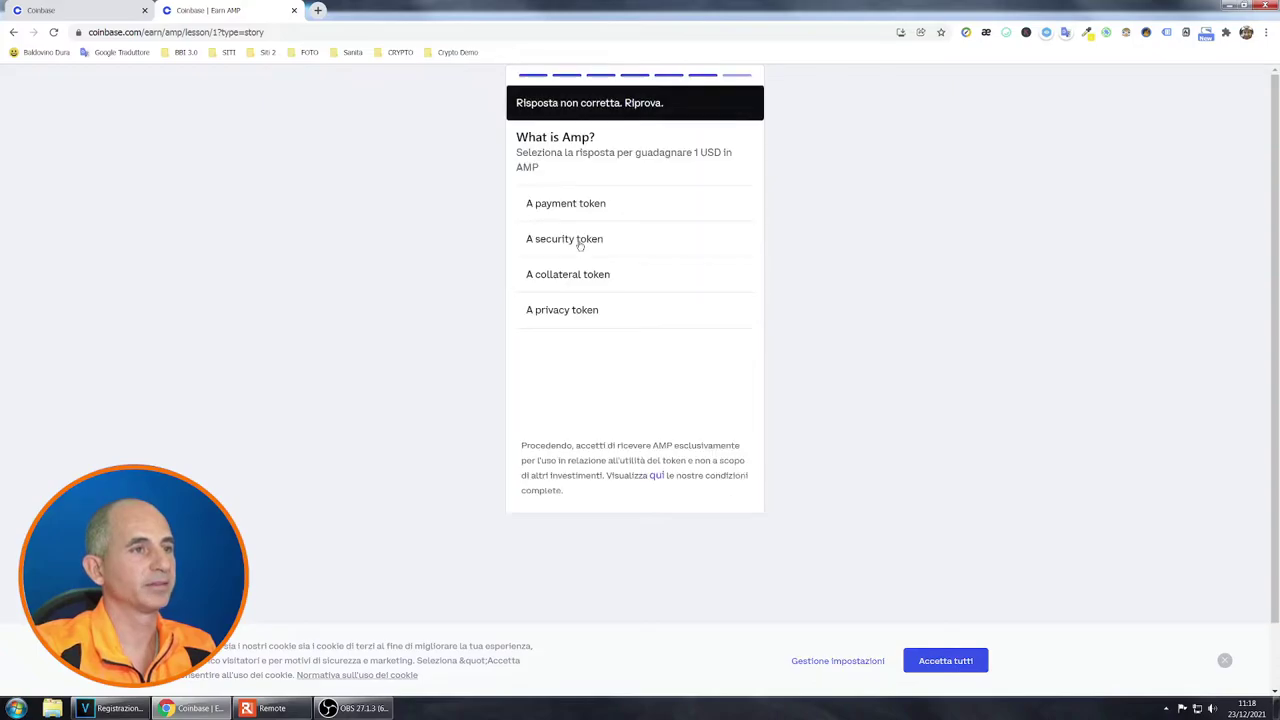
{"action": "left_click", "coordinate": [573, 288]}
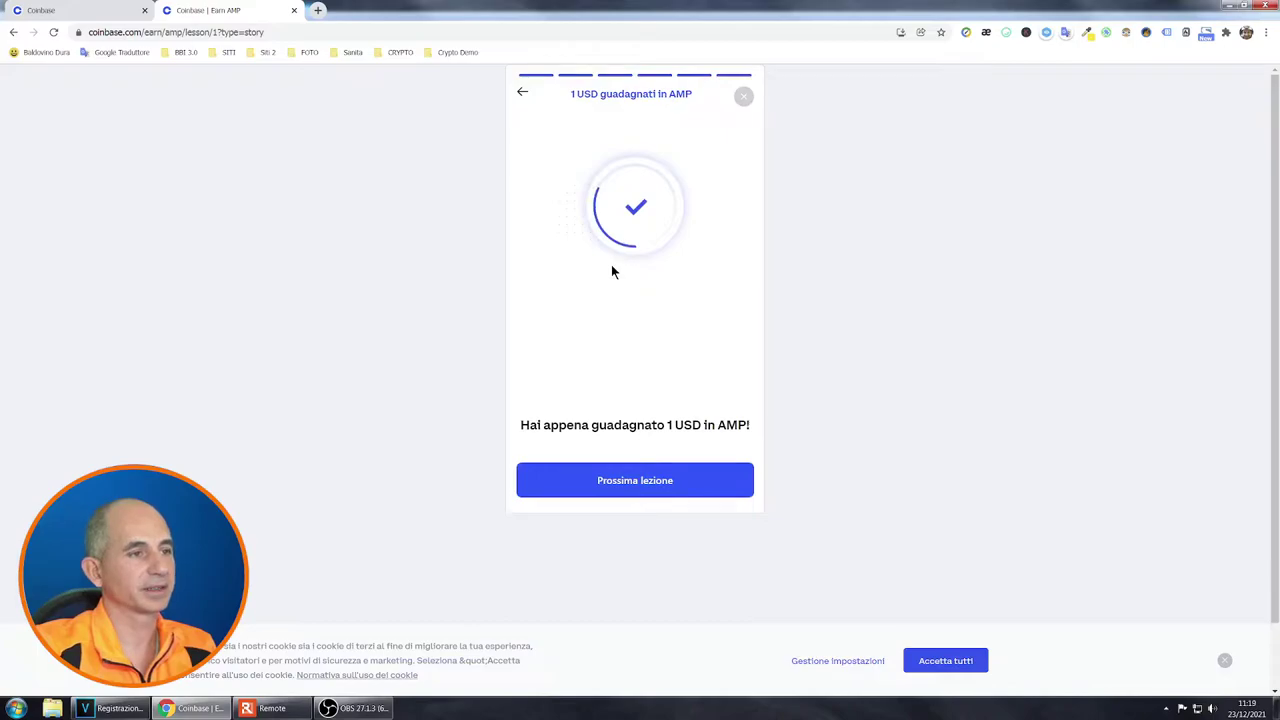
- In the second Amp lesson quiz, answer correctly with 'Instant settlement assurance'
{"action": "left_click", "coordinate": [629, 480]}
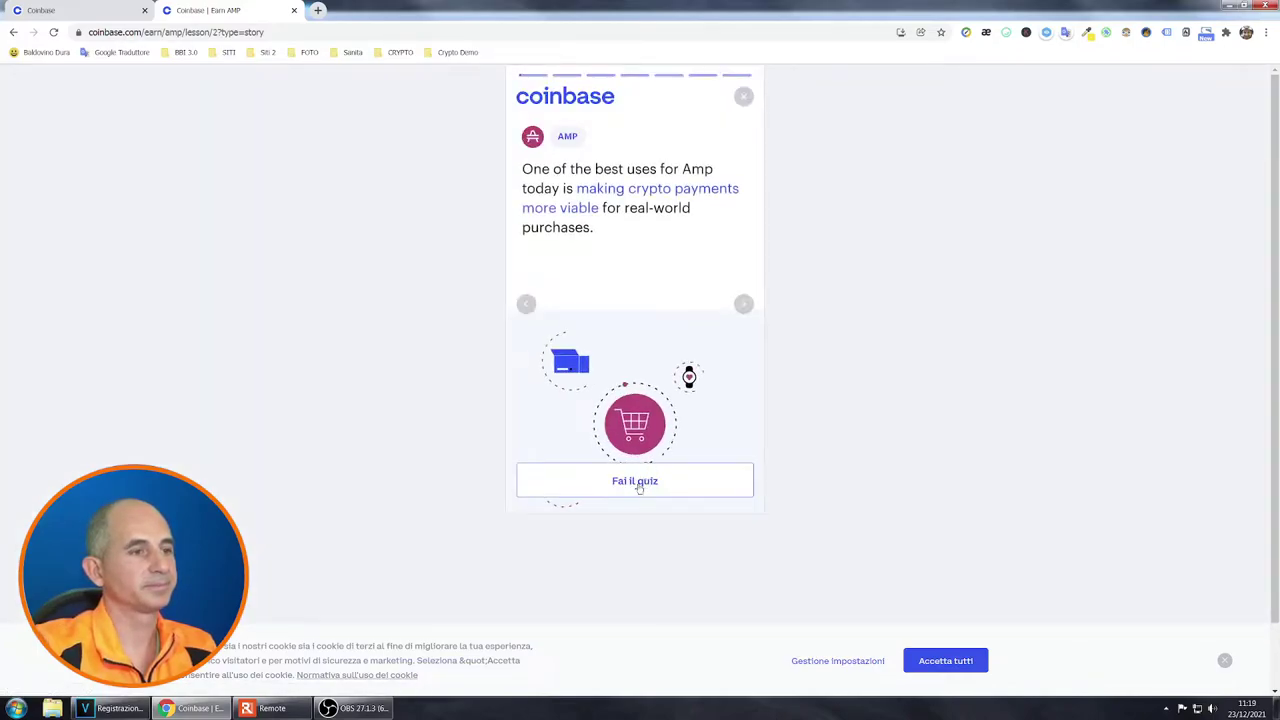
{"action": "left_click", "coordinate": [637, 483]}
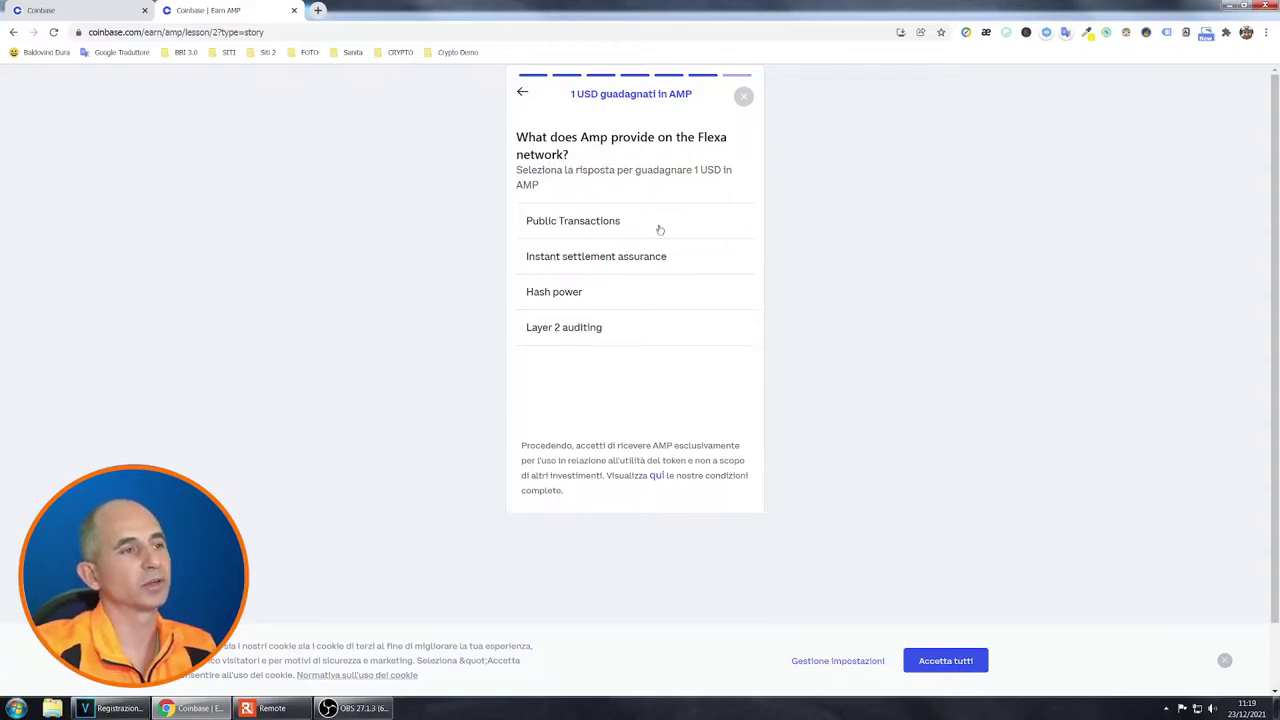
{"action": "left_click", "coordinate": [600, 226]}
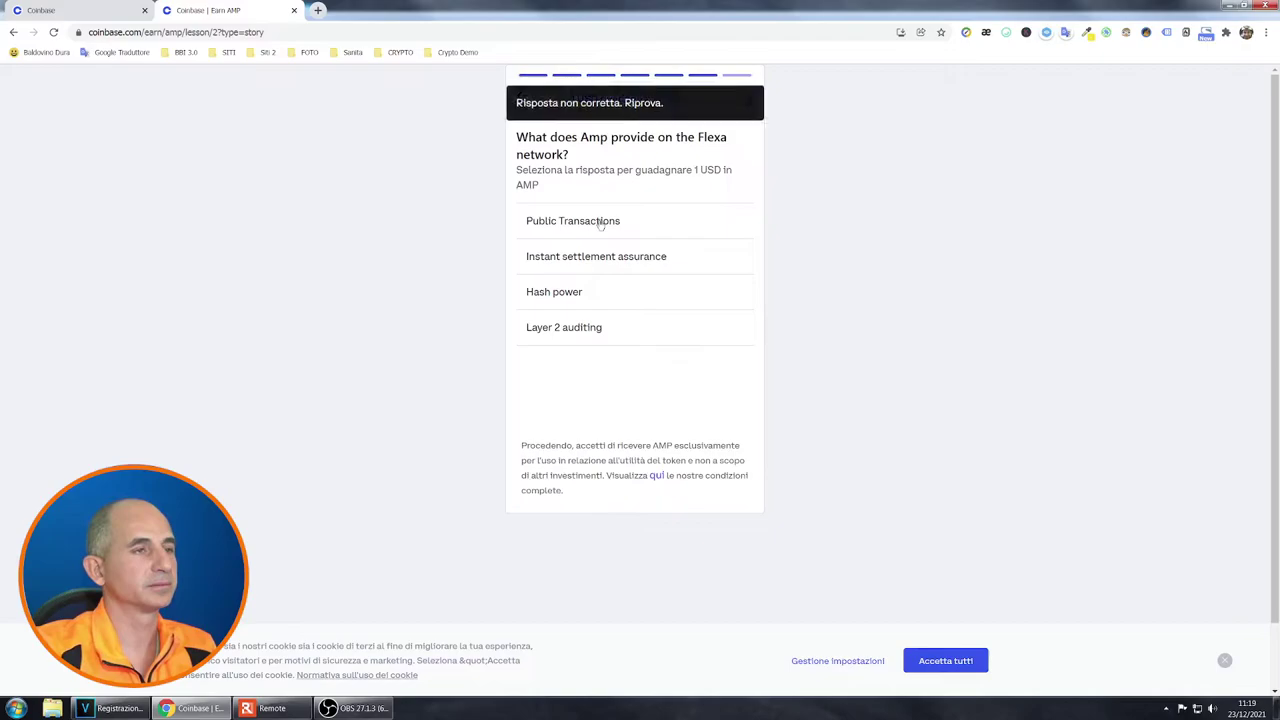
{"action": "left_click", "coordinate": [605, 257]}
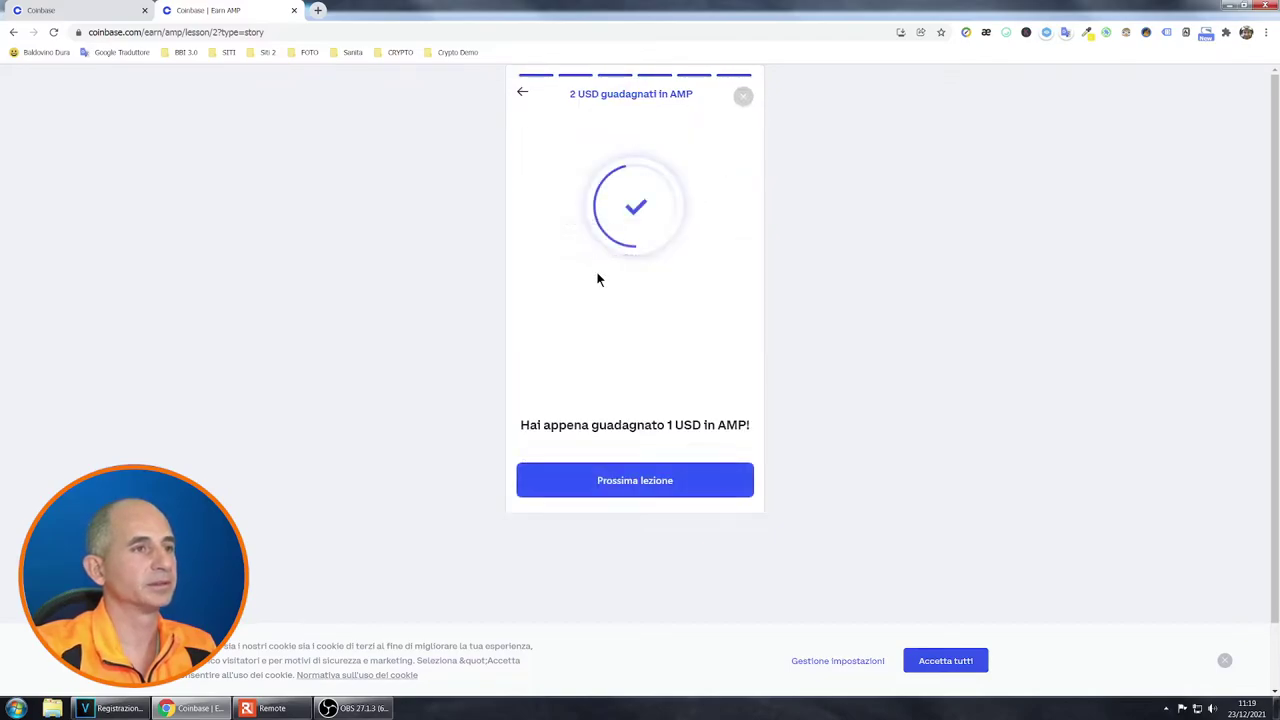
- Answer the third Amp staking quiz with 'AMP rewards' and return to the lessons list
{"action": "left_click", "coordinate": [634, 482]}
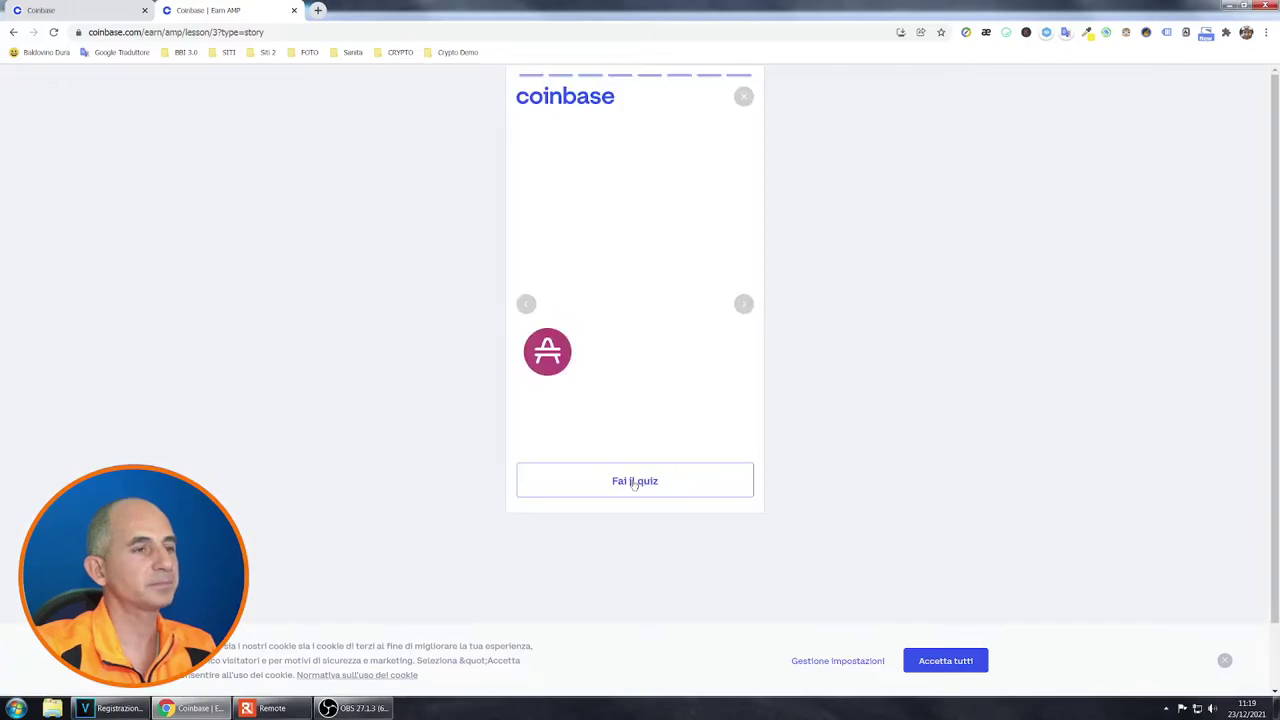
{"action": "left_click", "coordinate": [634, 483]}
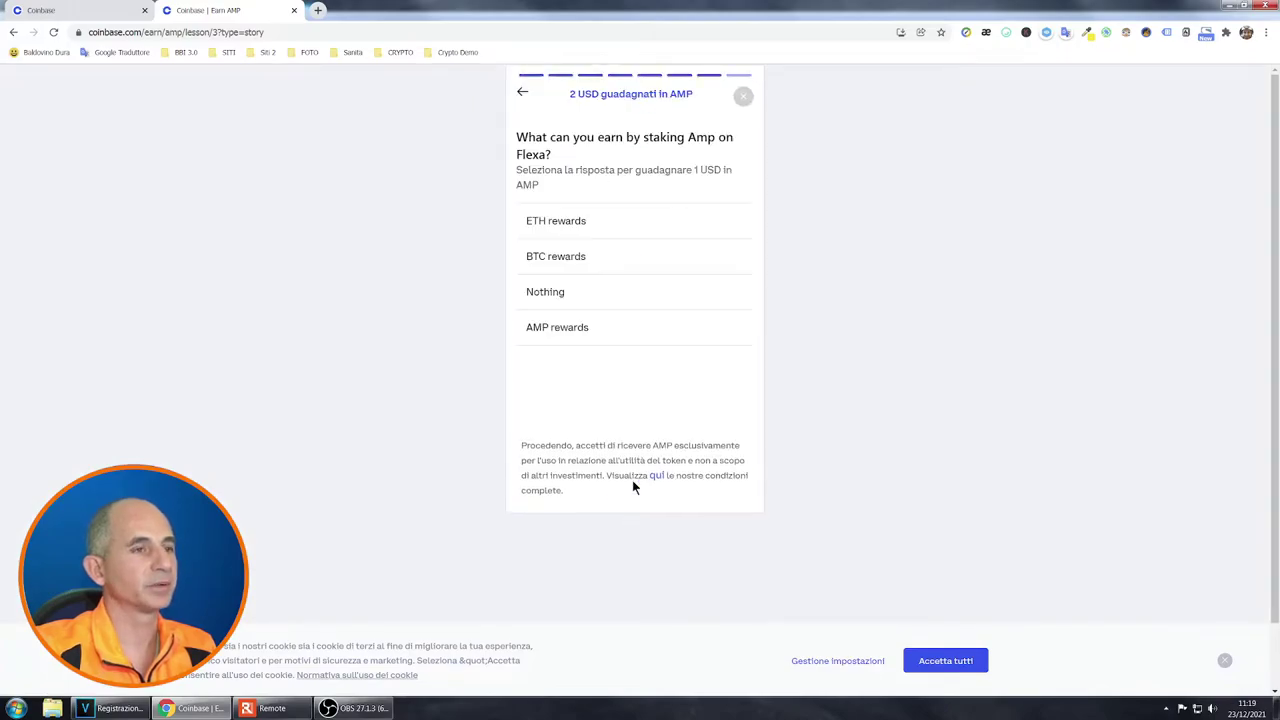
{"action": "left_click", "coordinate": [577, 221]}
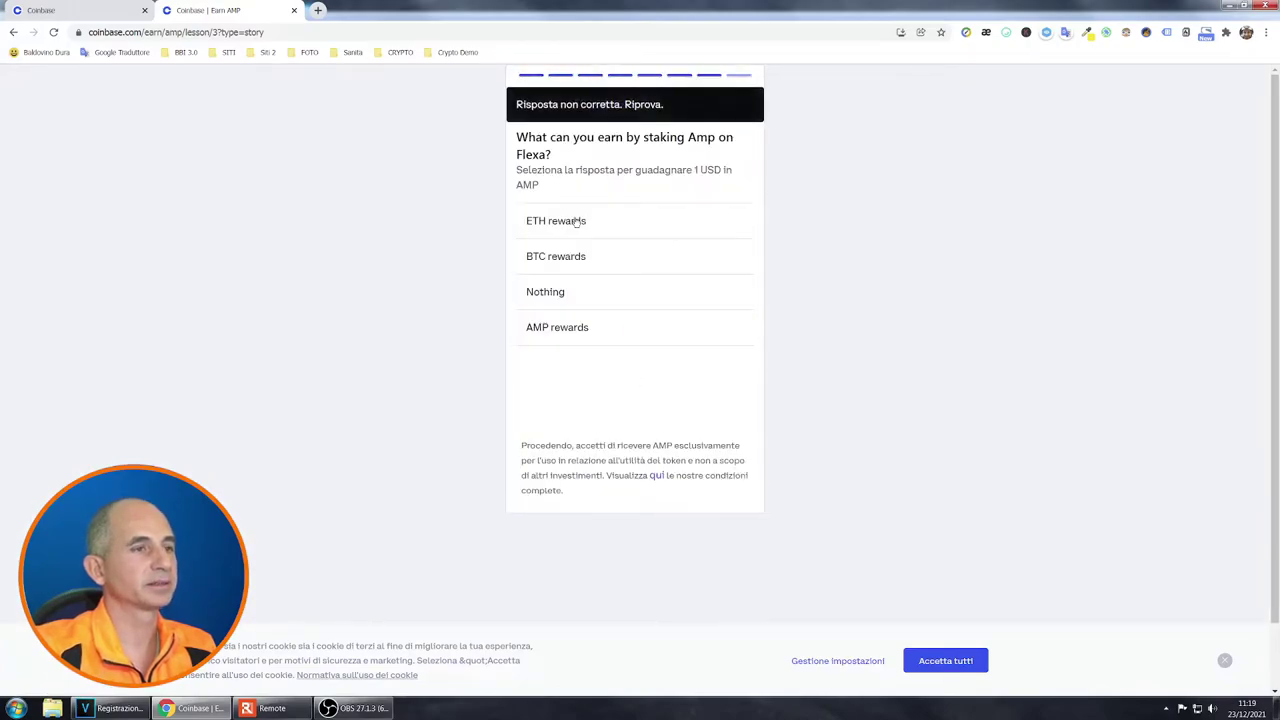
{"action": "left_click", "coordinate": [576, 264]}
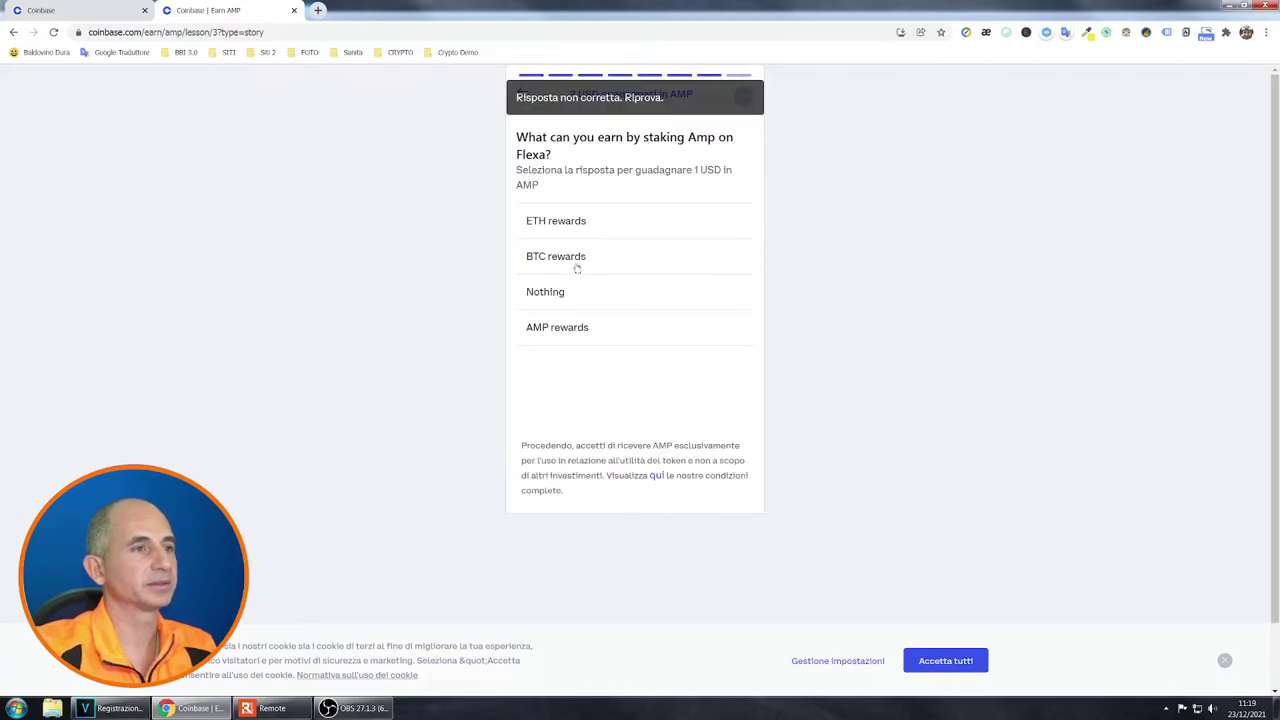
{"action": "left_click", "coordinate": [557, 292]}
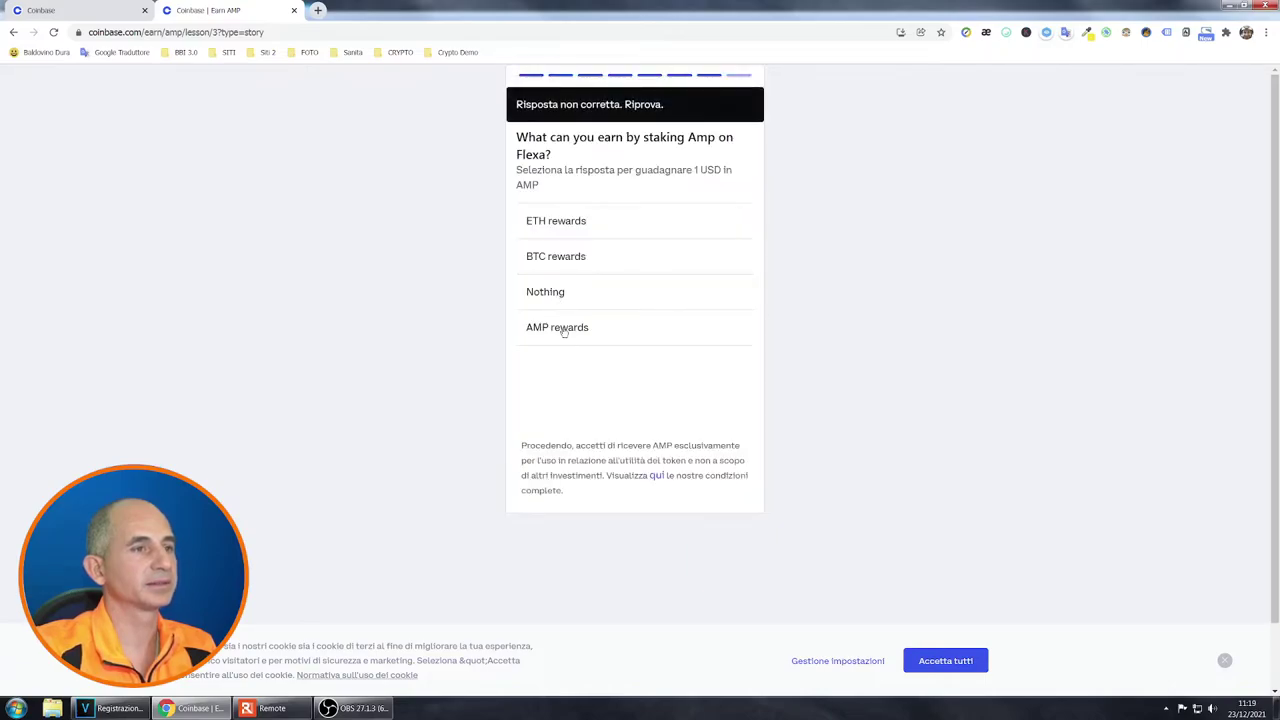
{"action": "left_click", "coordinate": [564, 334]}
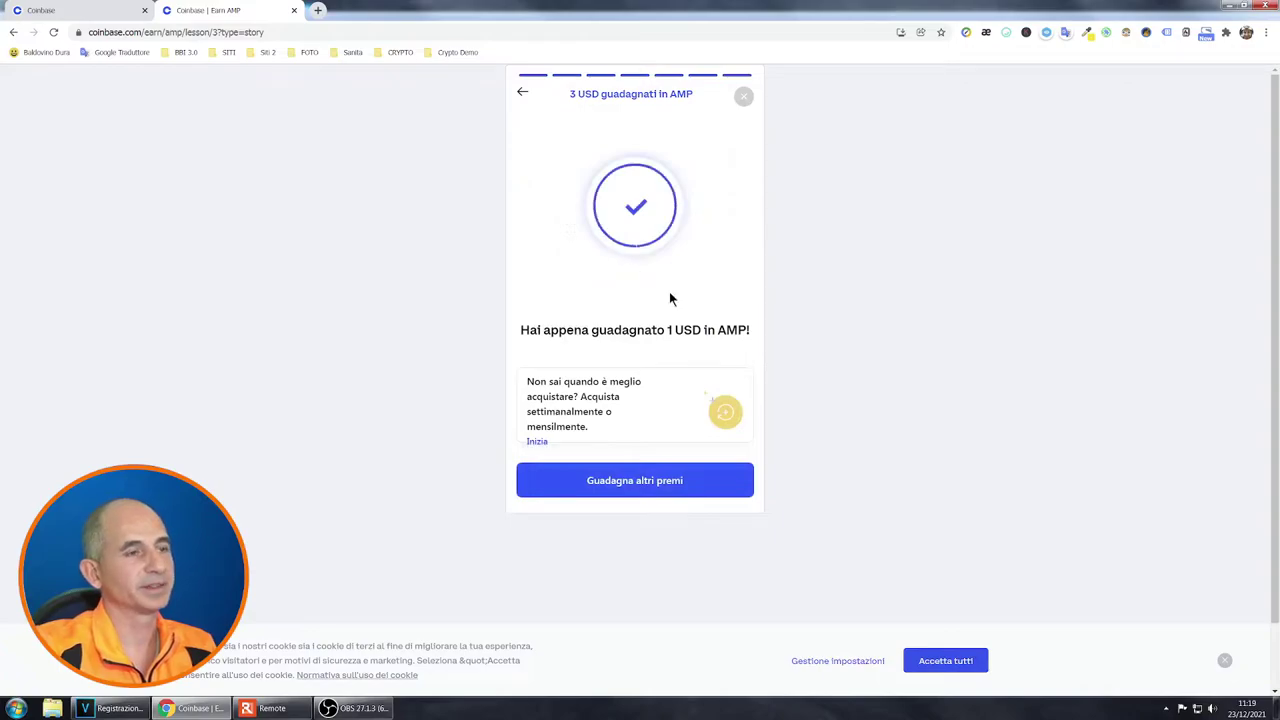
{"action": "left_click", "coordinate": [643, 495]}
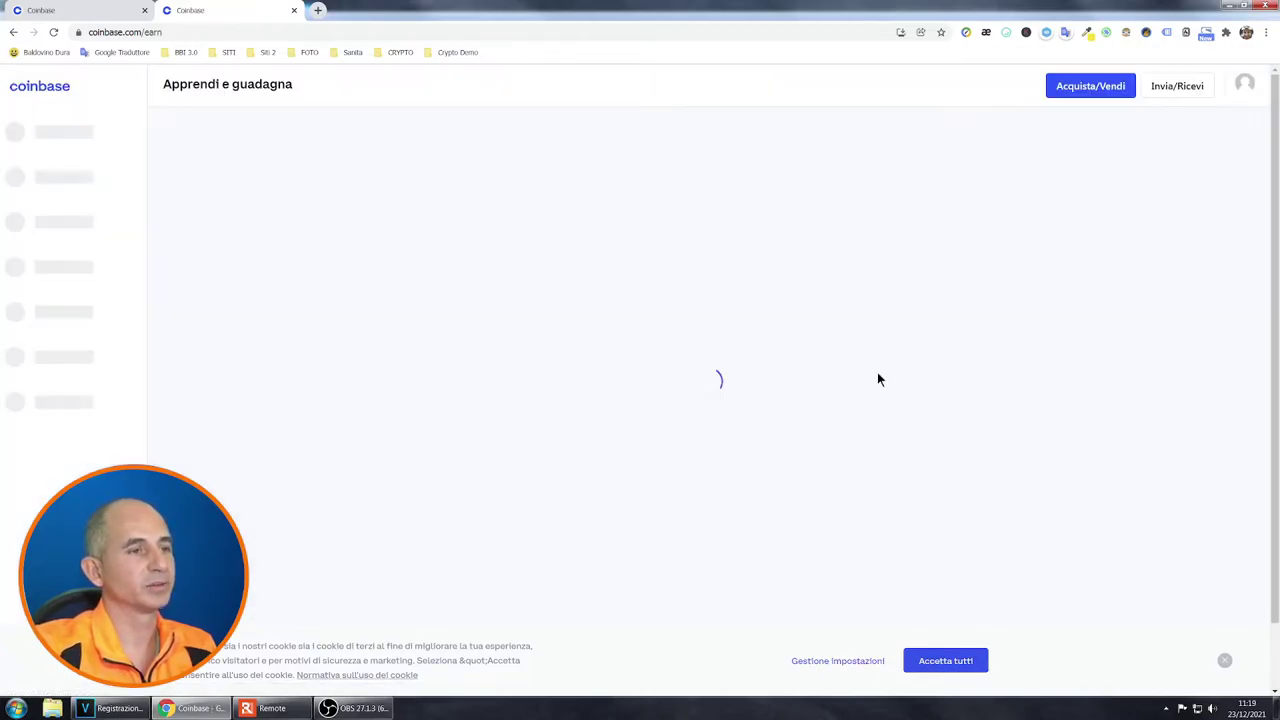
- Scroll past the Fetch.ai and Amp sections to the Stellar Lumens lessons worth 2 USD XLM
{"action": "scroll", "coordinate": [557, 347], "scroll_direction": "down", "scroll_amount": 3}
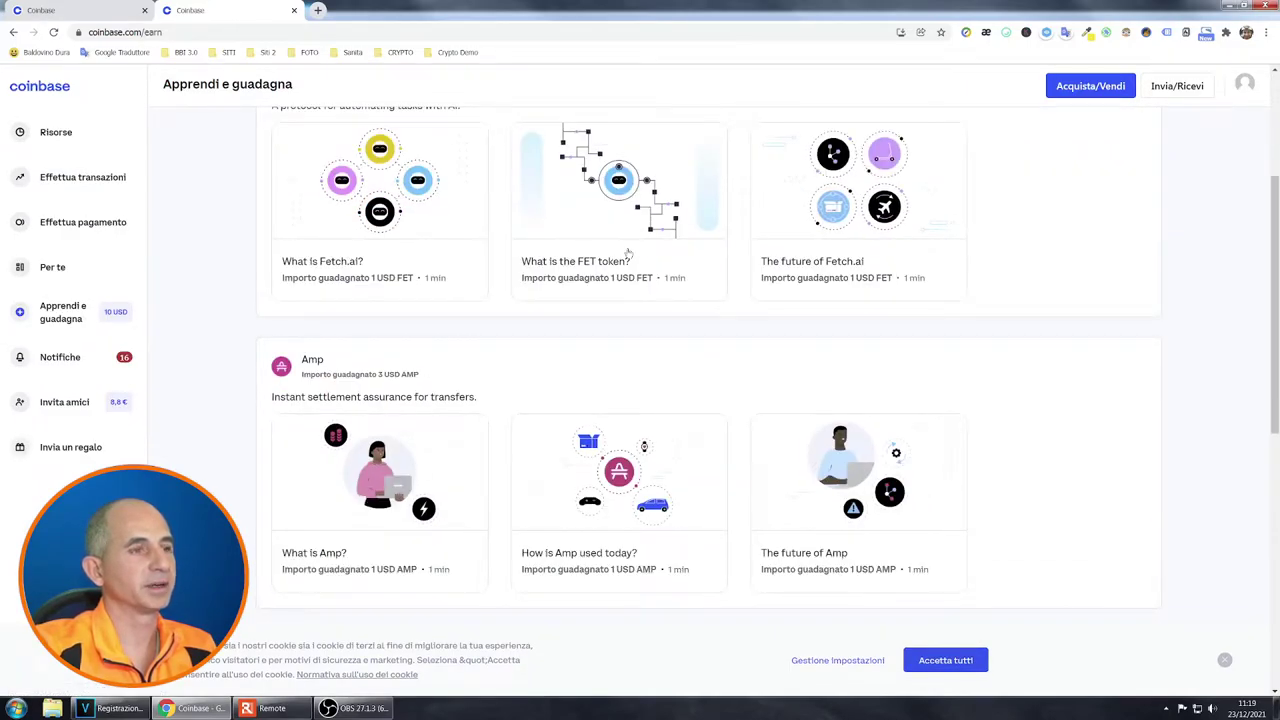
{"action": "scroll", "coordinate": [636, 374], "scroll_direction": "down", "scroll_amount": 1}
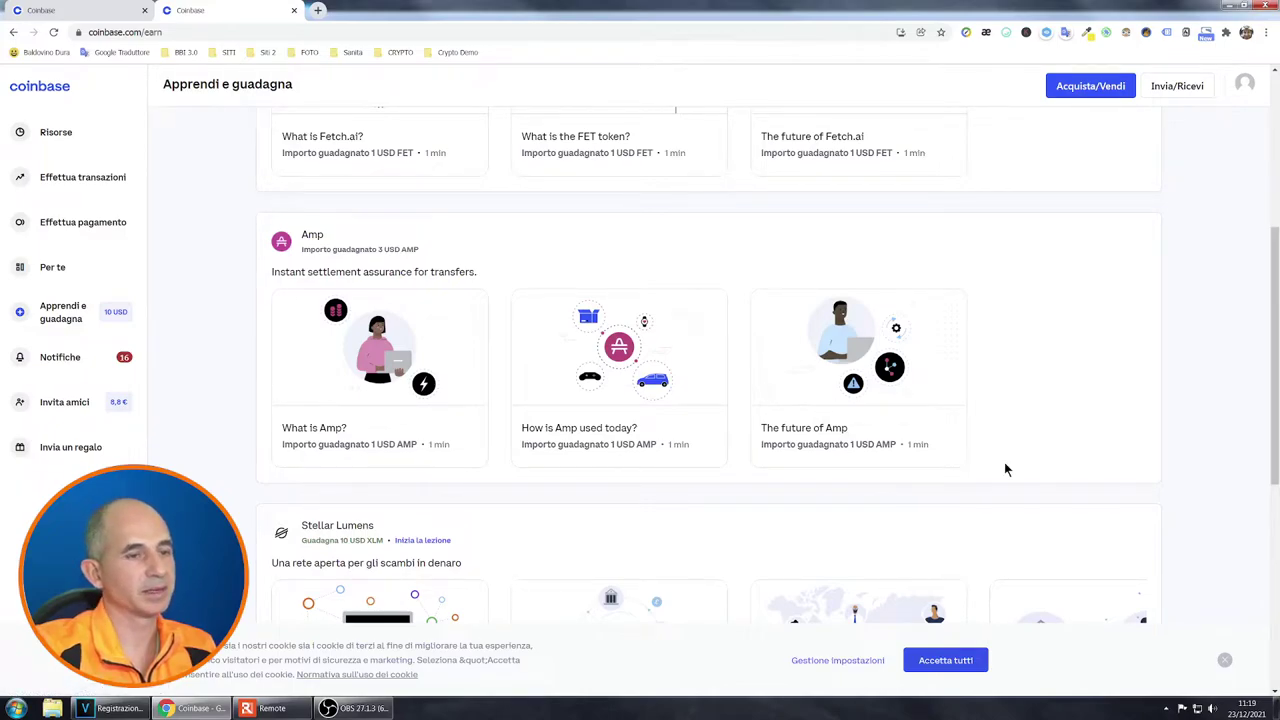
{"action": "scroll", "coordinate": [1004, 469], "scroll_direction": "down", "scroll_amount": 1}
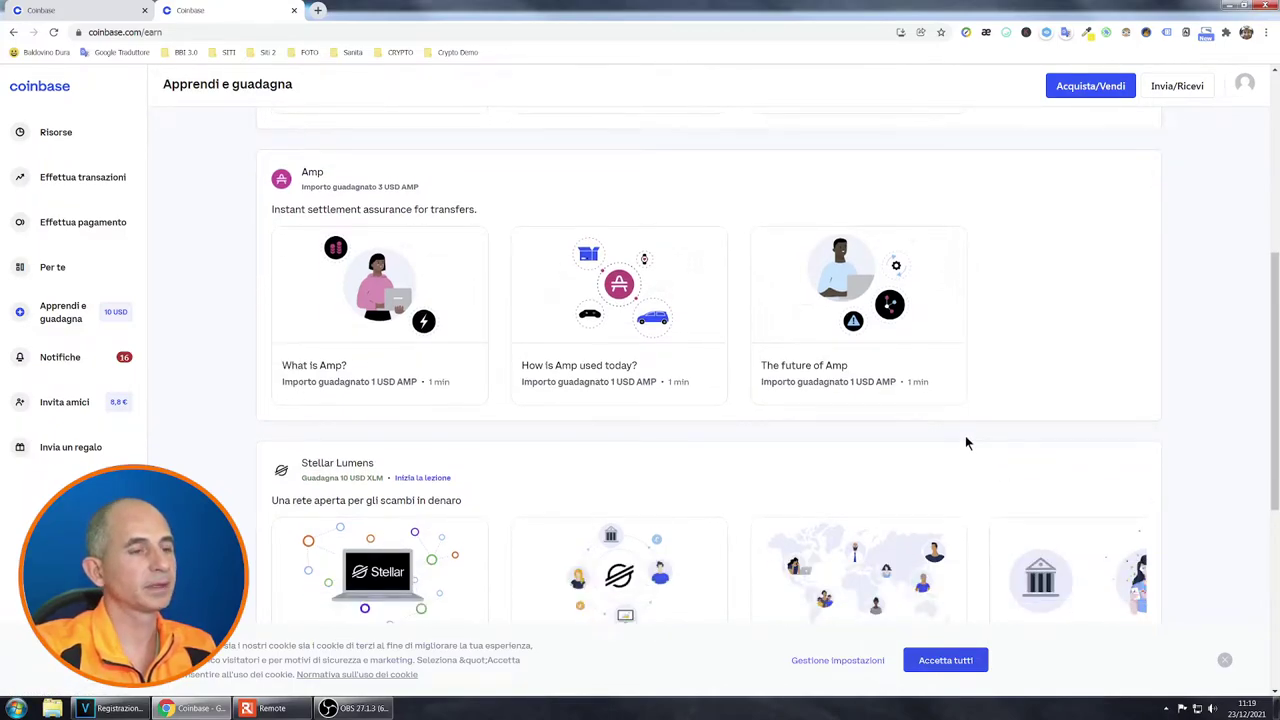
{"action": "scroll", "coordinate": [937, 431], "scroll_direction": "down", "scroll_amount": 2}
{"action": "scroll", "coordinate": [778, 345], "scroll_direction": "down", "scroll_amount": 1}
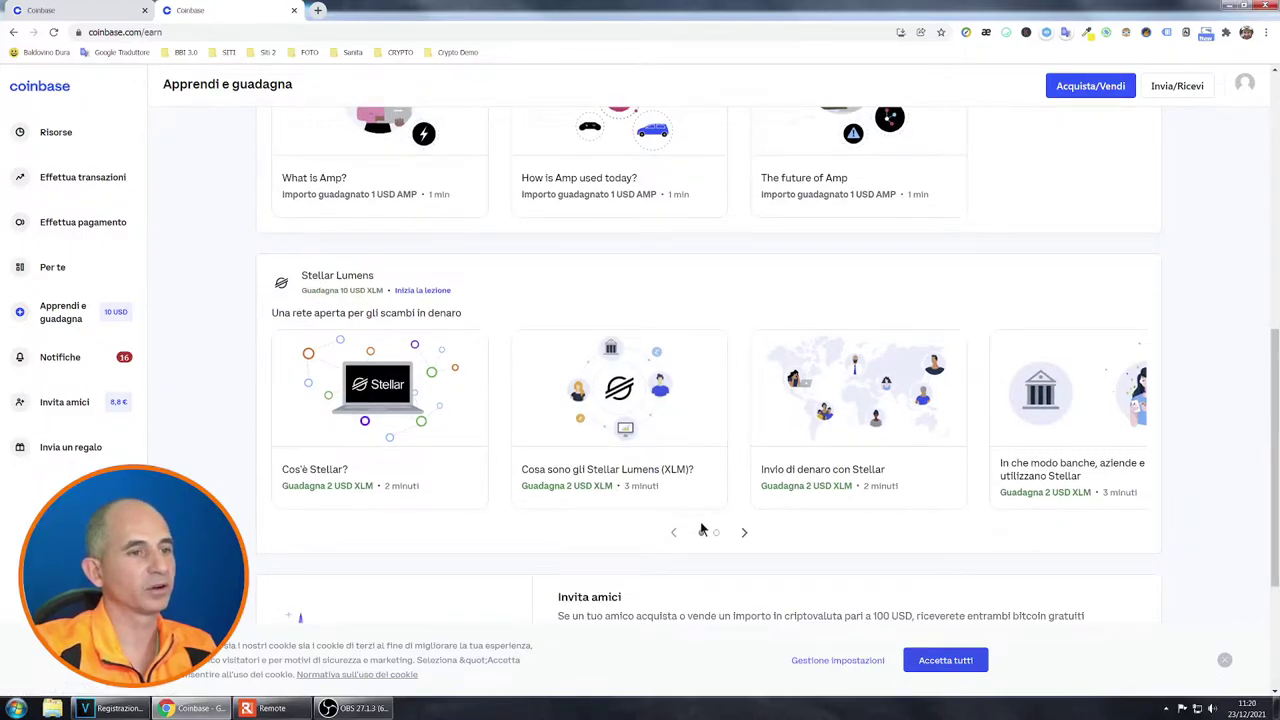
{"action": "scroll", "coordinate": [650, 505], "scroll_direction": "down", "scroll_amount": 1}
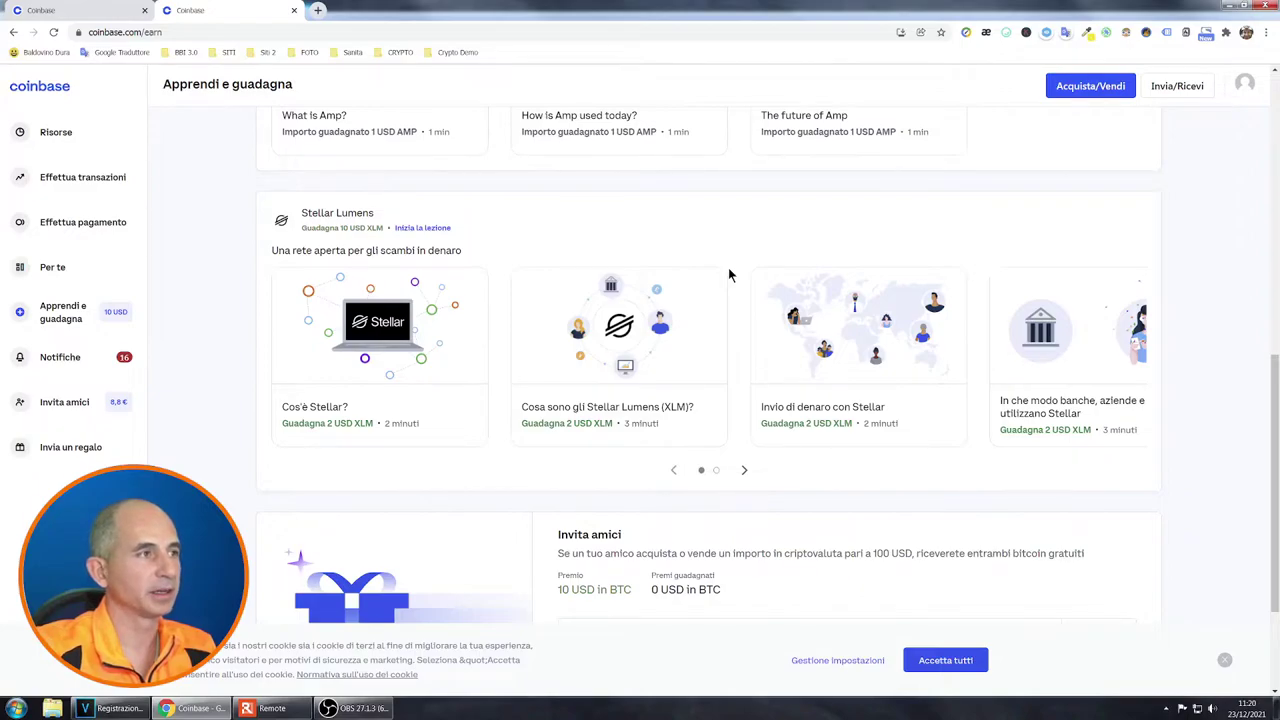
- Open the Amp asset page from the Risorse portfolio holding 2,65 € of Amp
{"action": "left_click", "coordinate": [64, 134]}
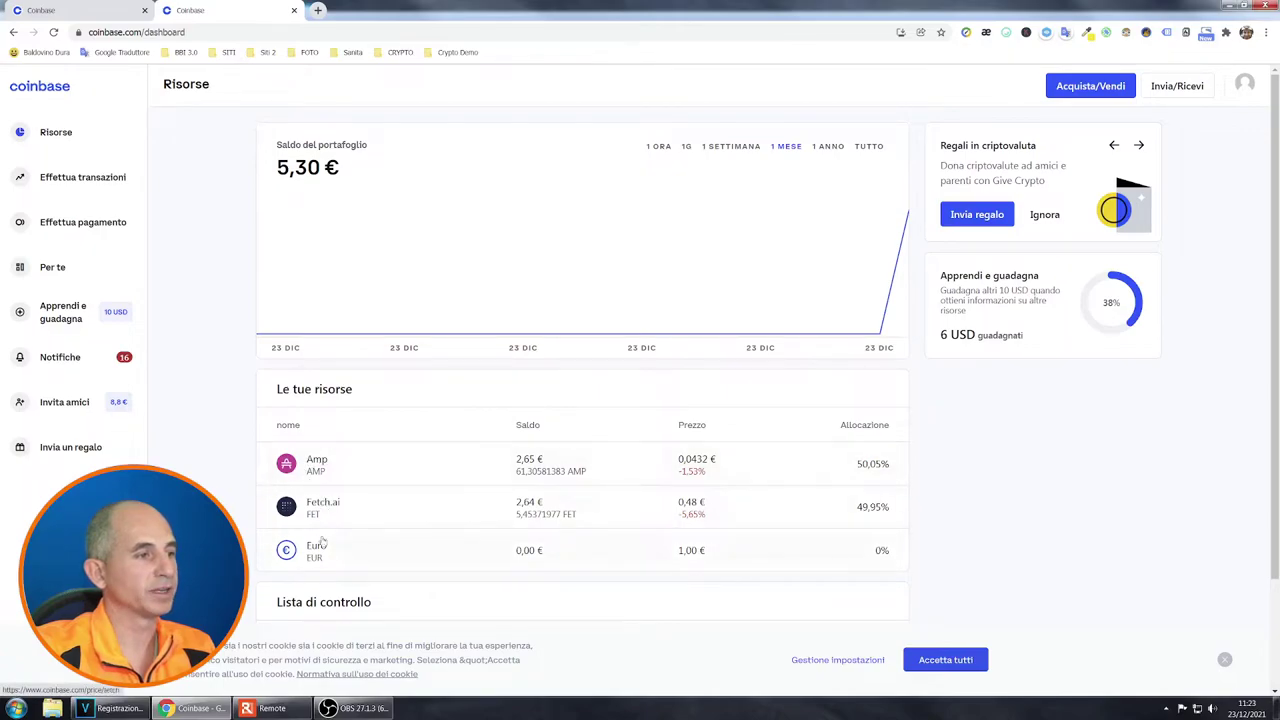
{"action": "left_click", "coordinate": [316, 468]}
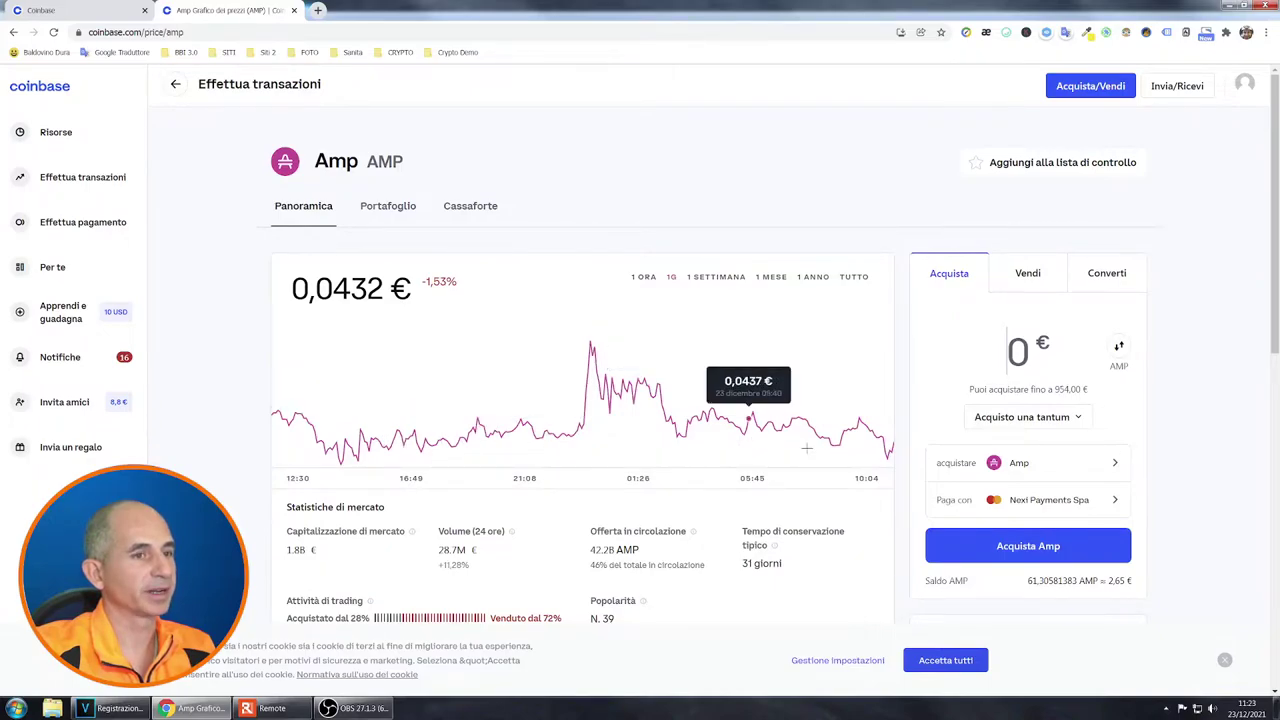
- Bring up the Amp Convert form, which defaults to converting Amp into Fetch.ai
{"action": "scroll", "coordinate": [728, 510], "scroll_direction": "down", "scroll_amount": 6}
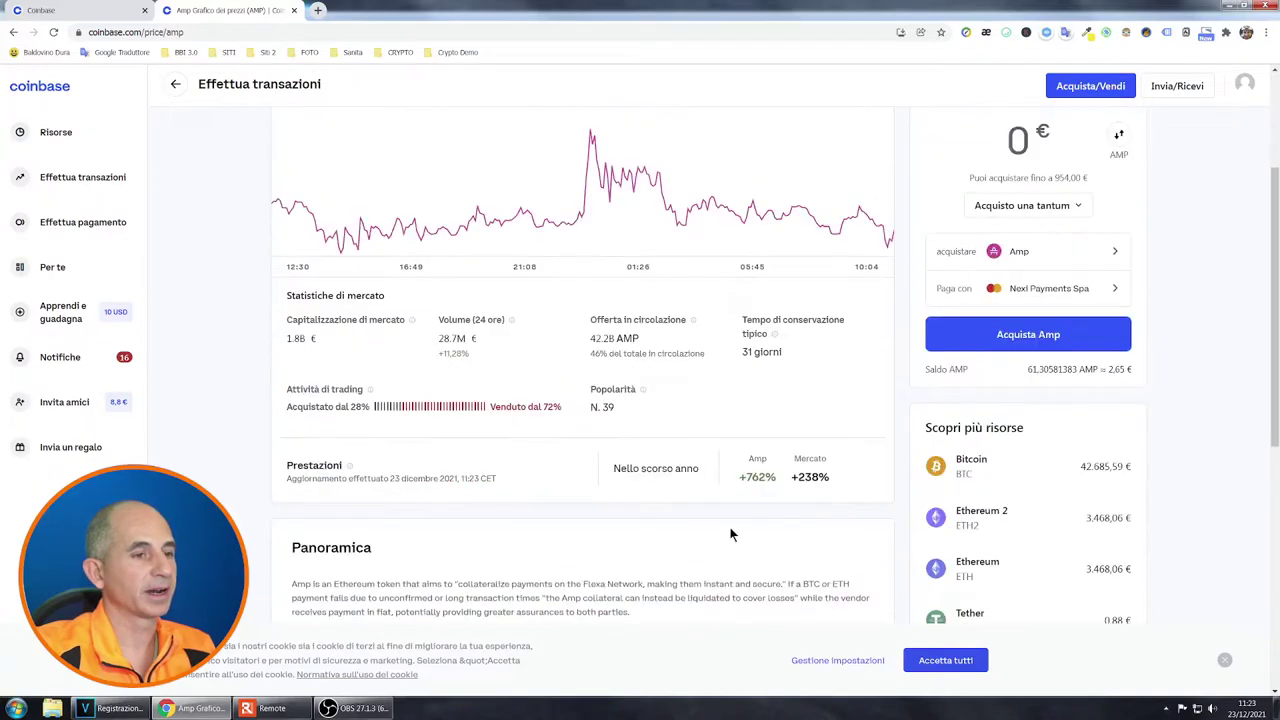
{"action": "scroll", "coordinate": [714, 543], "scroll_direction": "up", "scroll_amount": 6}
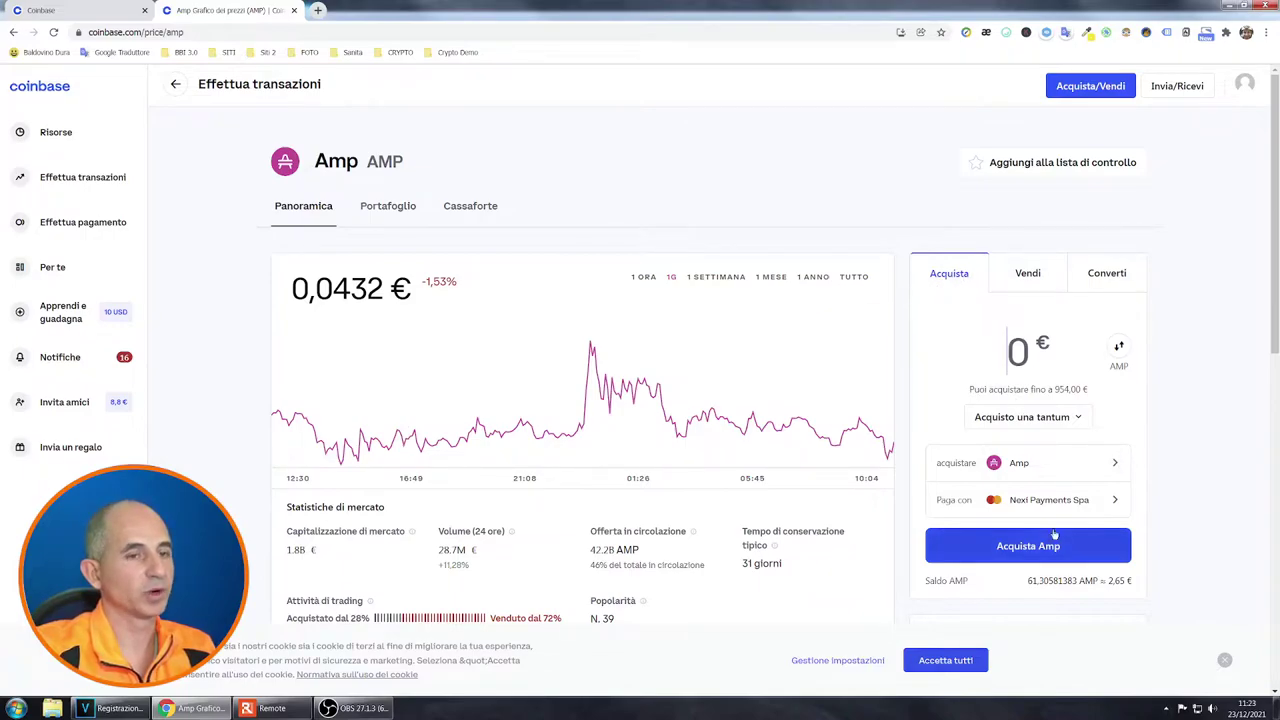
{"action": "left_click", "coordinate": [1031, 285]}
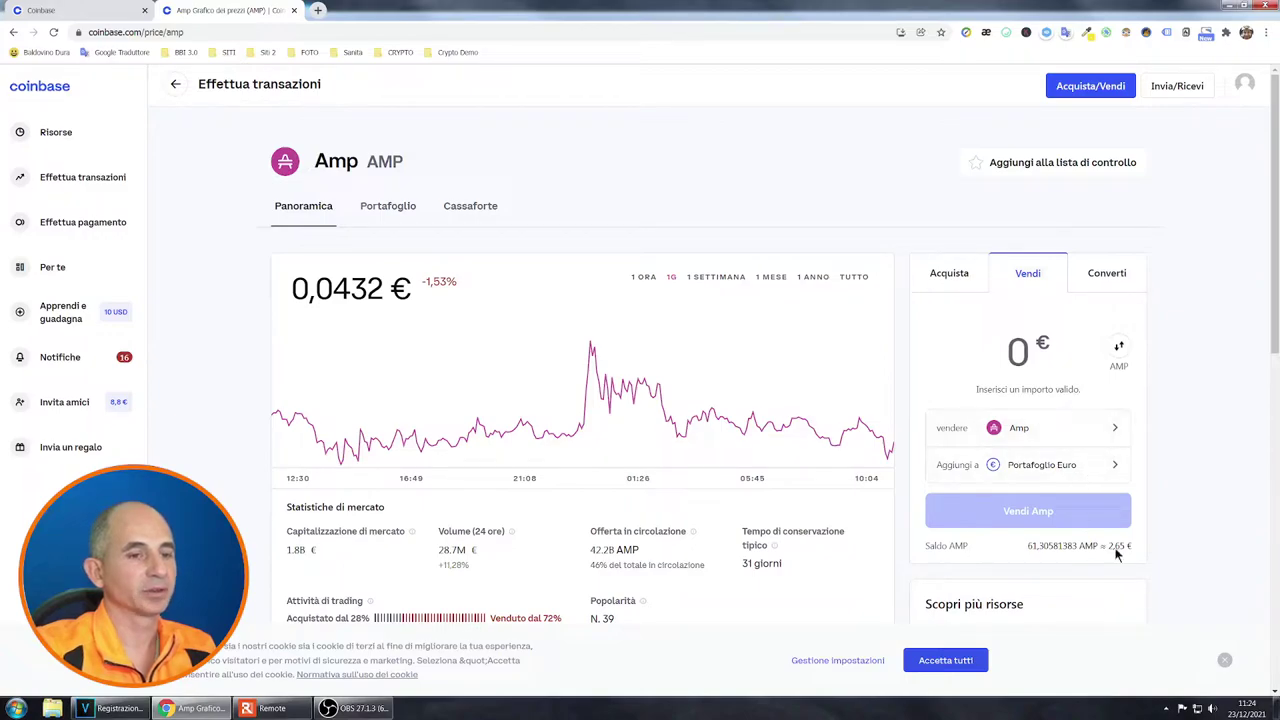
{"action": "left_click", "coordinate": [1099, 279]}
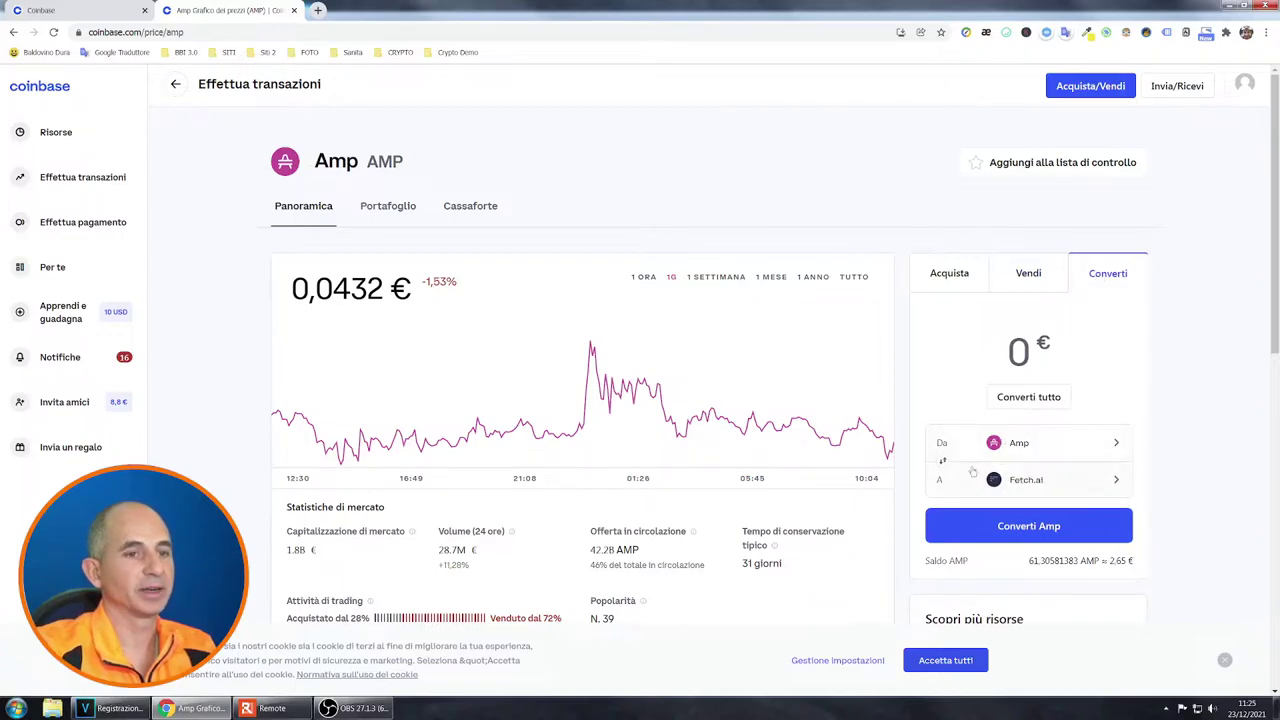
- Change the conversion target from Fetch.ai to 0x, keeping Amp as the source
{"action": "left_click", "coordinate": [942, 463]}
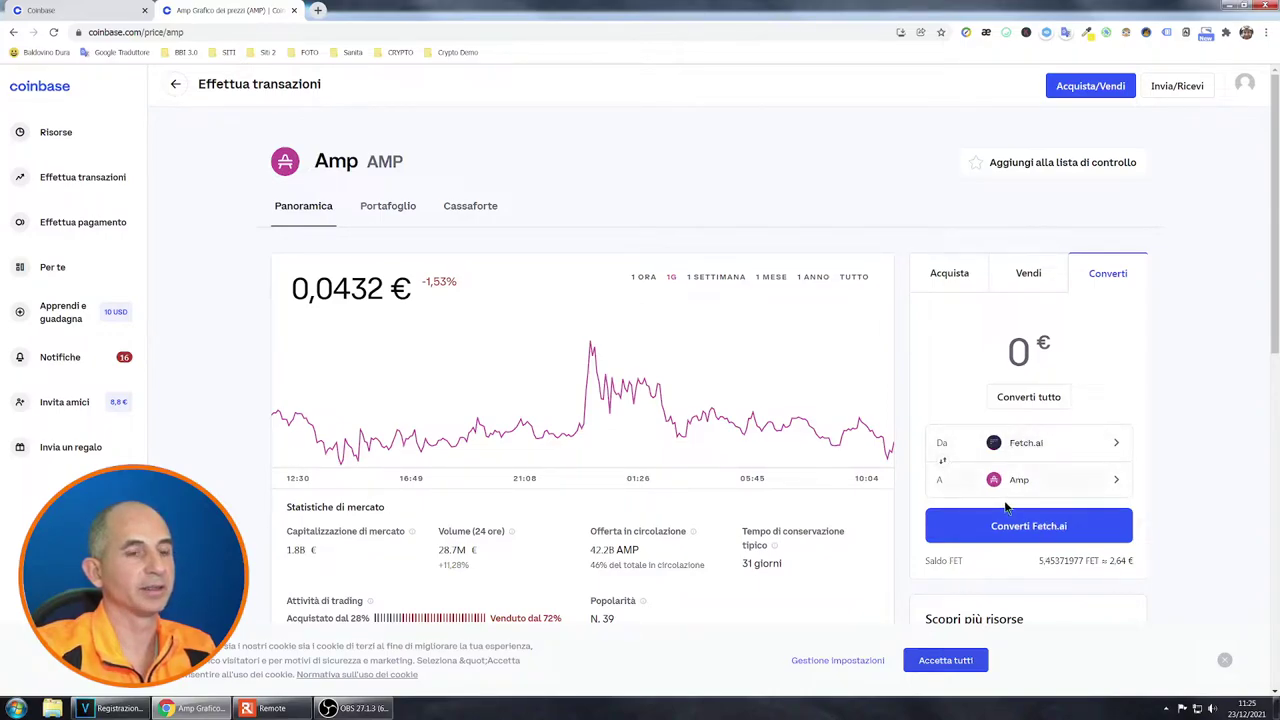
{"action": "left_click", "coordinate": [943, 463]}
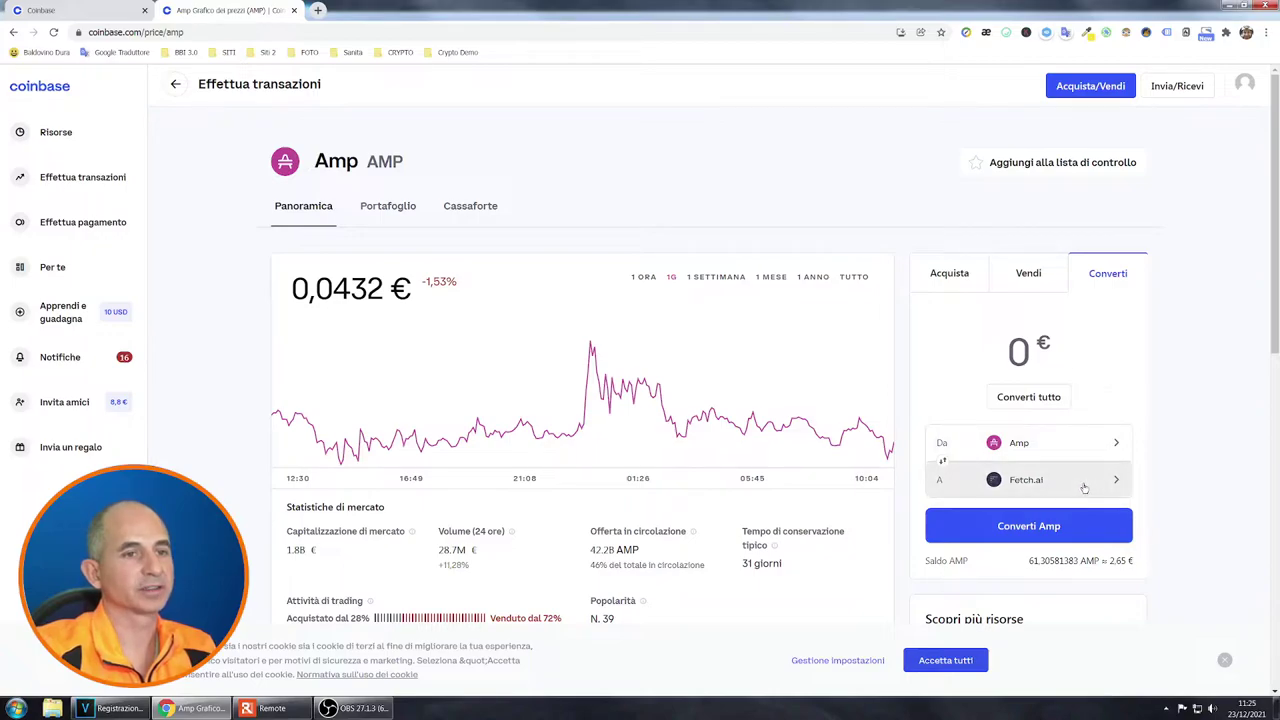
{"action": "left_click", "coordinate": [1084, 482]}
{"action": "mouse_move", "coordinate": [1142, 338]}
{"action": "left_mouse_down"}
{"action": "mouse_move", "coordinate": [1150, 613]}
{"action": "mouse_move", "coordinate": [1142, 340]}
{"action": "left_mouse_up"}
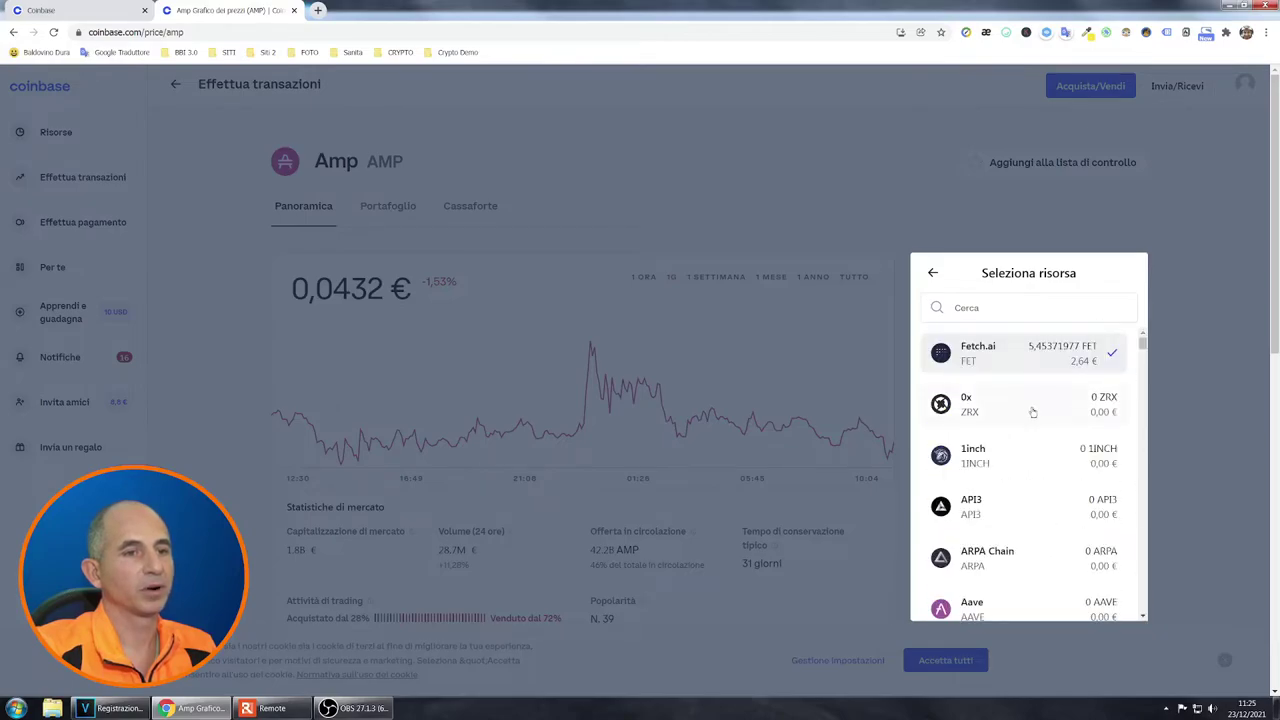
{"action": "left_click", "coordinate": [1033, 411]}
- Convert 2 € of Amp into 2,67421148 ZRX, previewing before confirming
{"action": "type", "text": "2"}
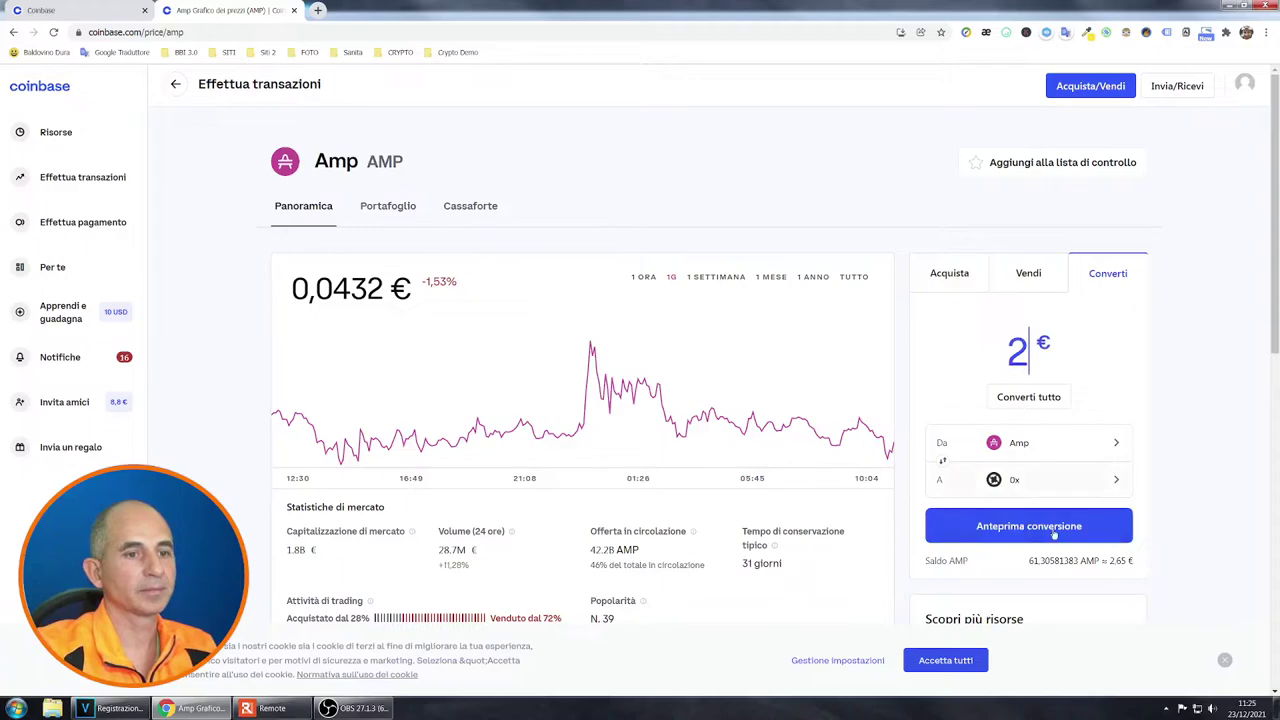
{"action": "left_click", "coordinate": [1043, 538]}
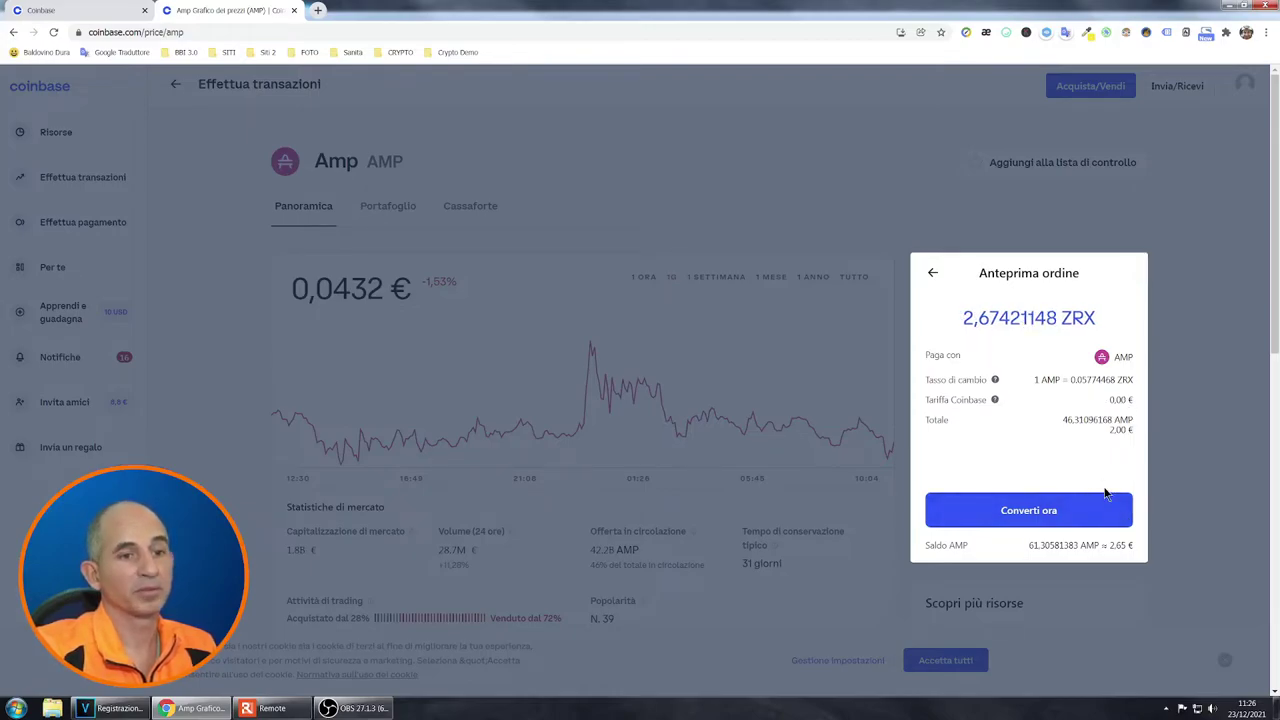
{"action": "left_click", "coordinate": [1057, 511]}
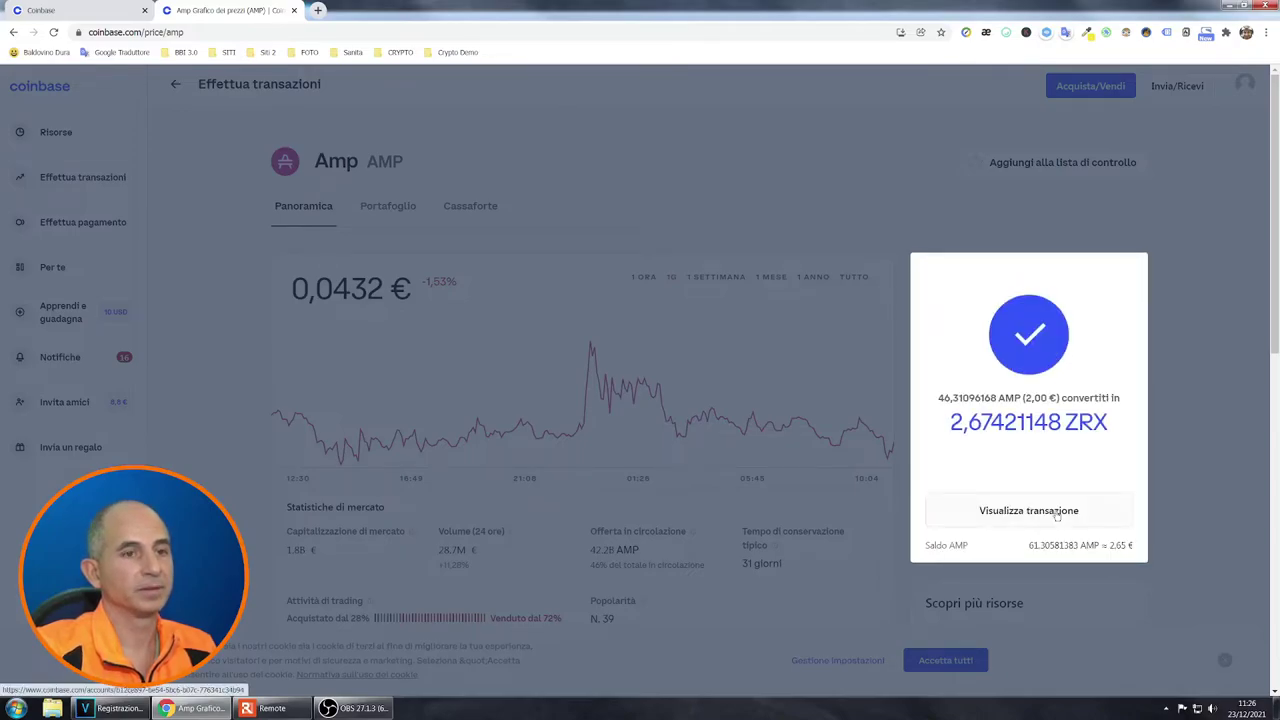
- Review the Amp-to-0x conversion details, then return to the portfolio dashboard
{"action": "left_click", "coordinate": [1053, 511]}
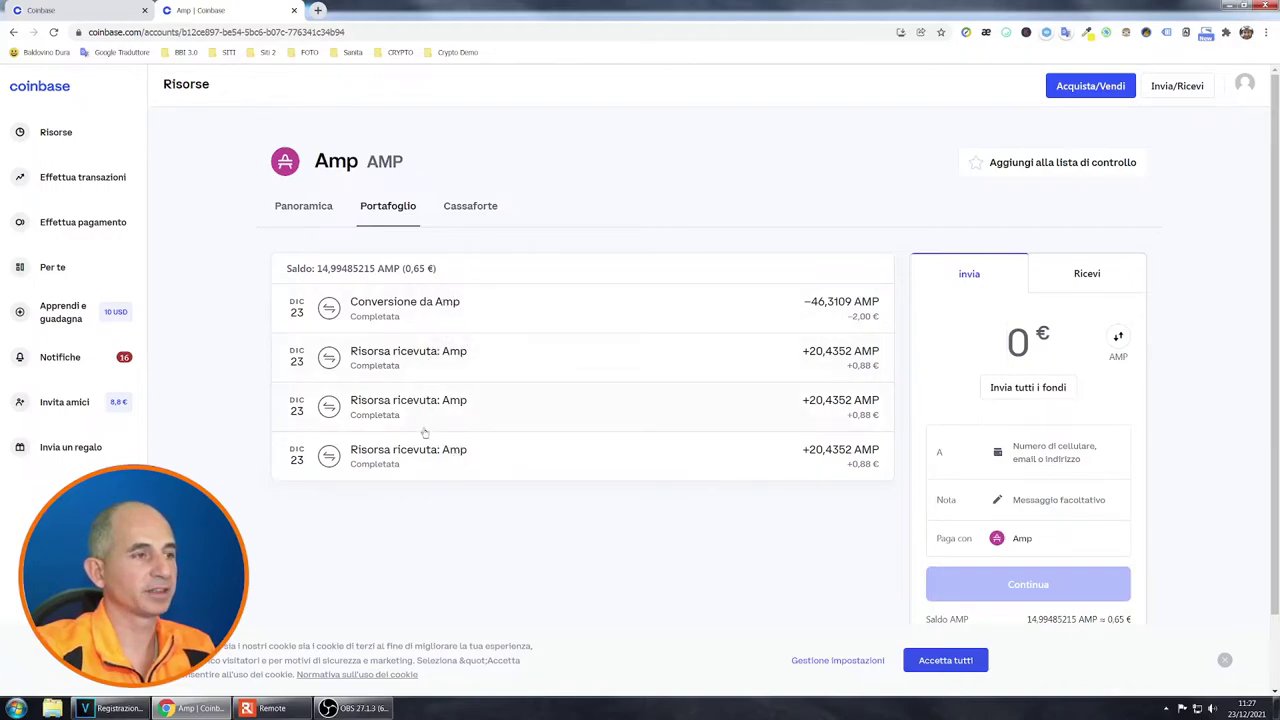
{"action": "left_click", "coordinate": [418, 312]}
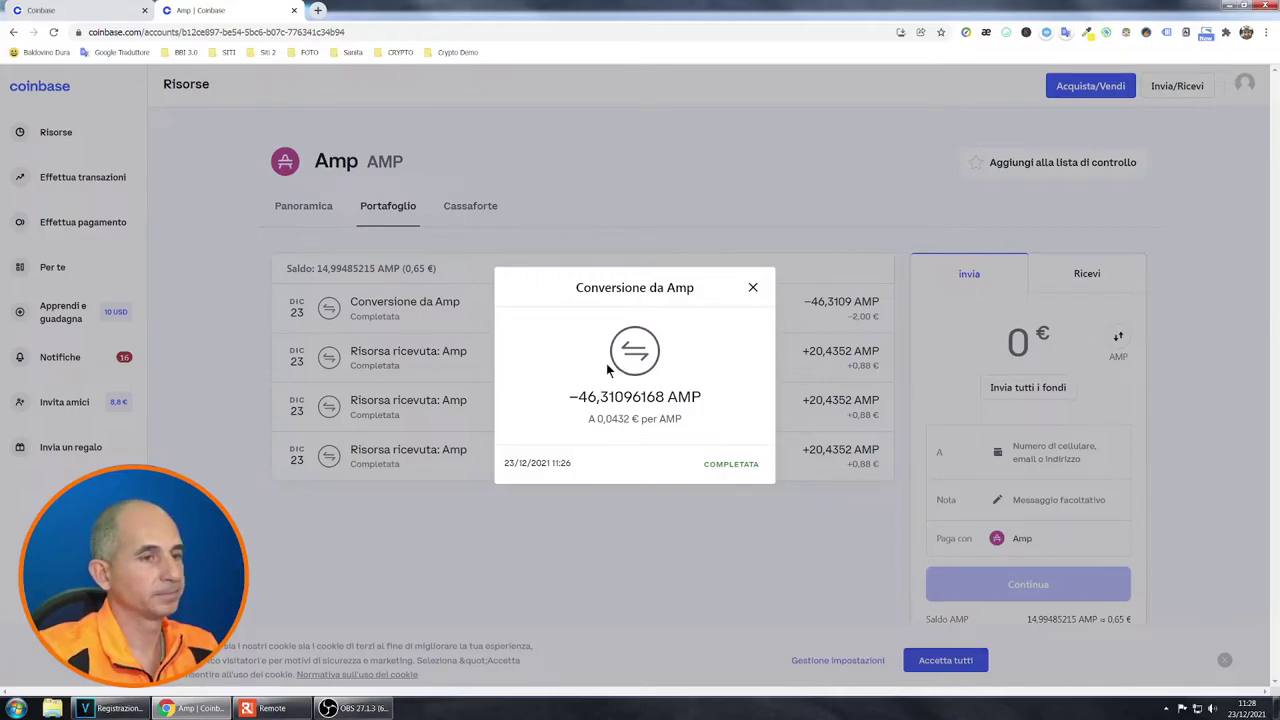
{"action": "left_click", "coordinate": [753, 287]}
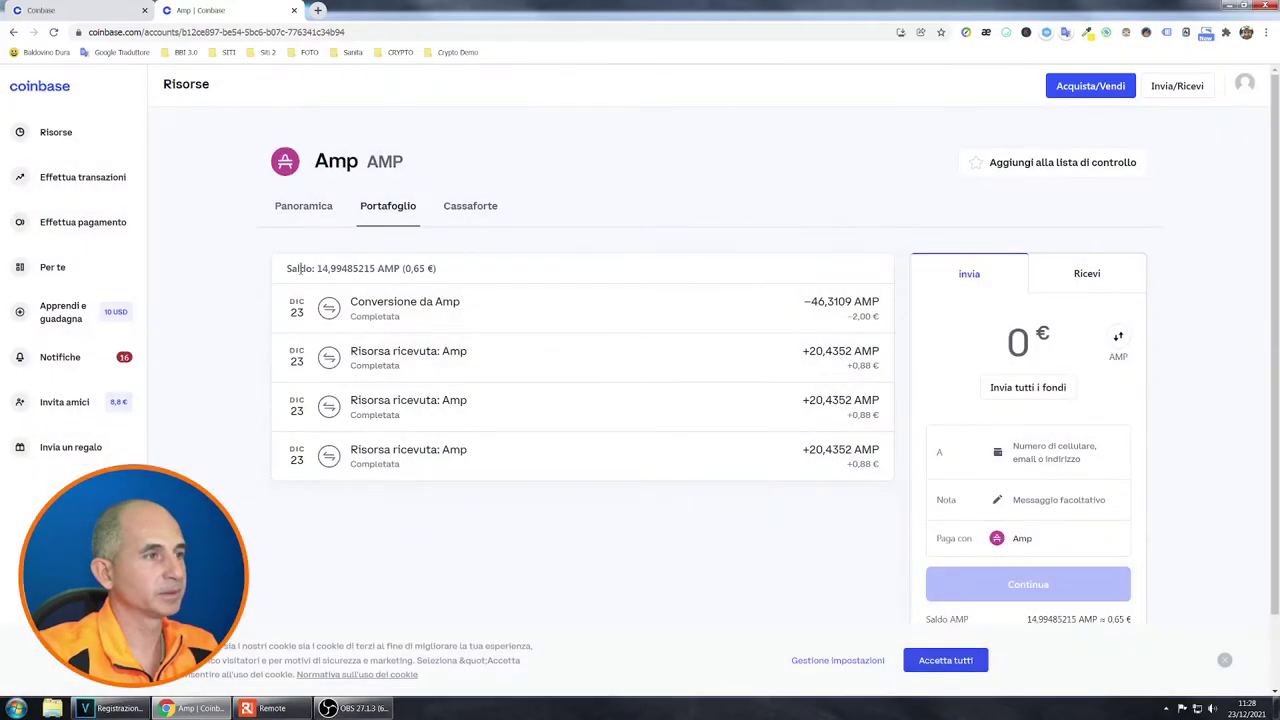
{"action": "left_click", "coordinate": [37, 88]}
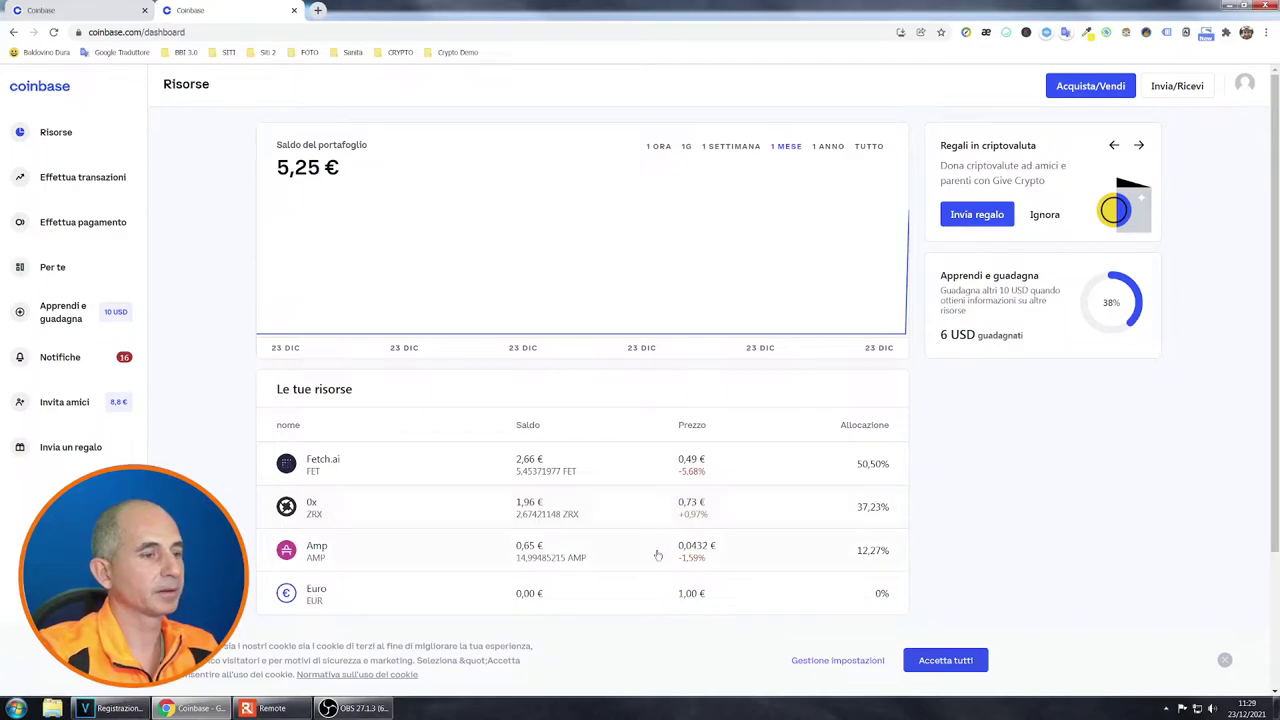
- Sell 2 € of Fetch.ai (4,11992620 FET) and view the completed sale
{"action": "left_click", "coordinate": [472, 481]}
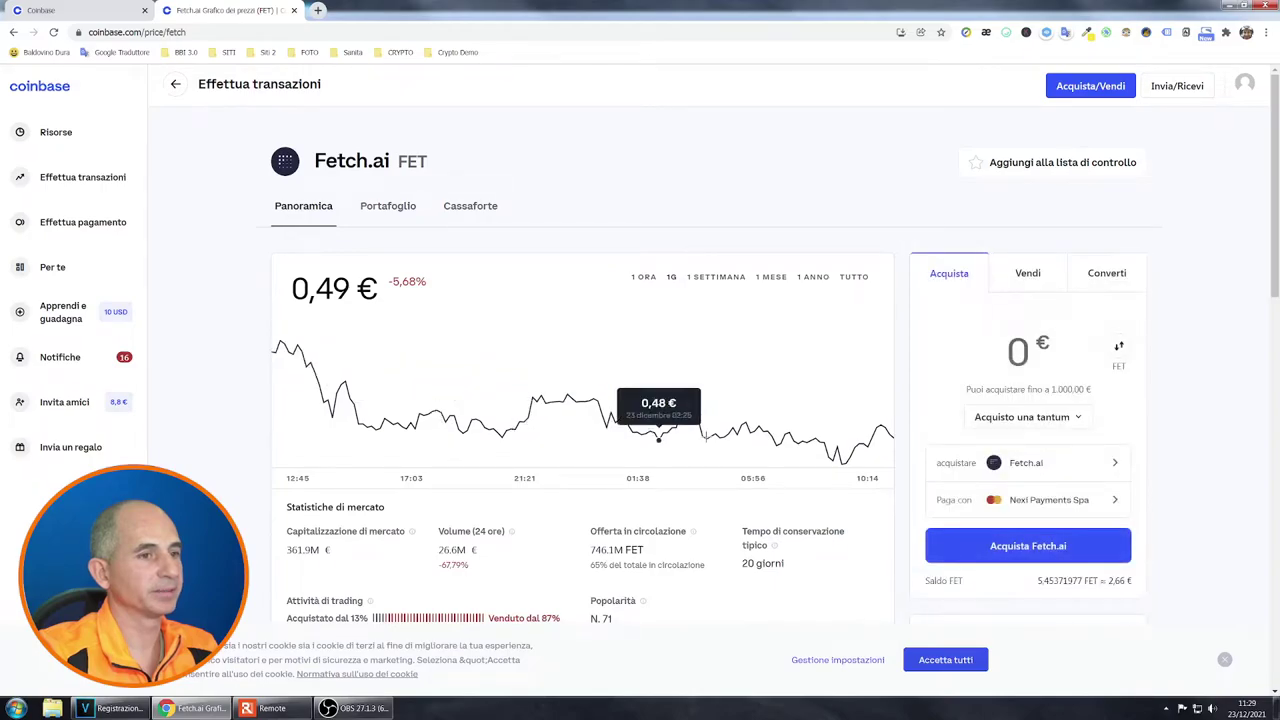
{"action": "left_click", "coordinate": [1040, 283]}
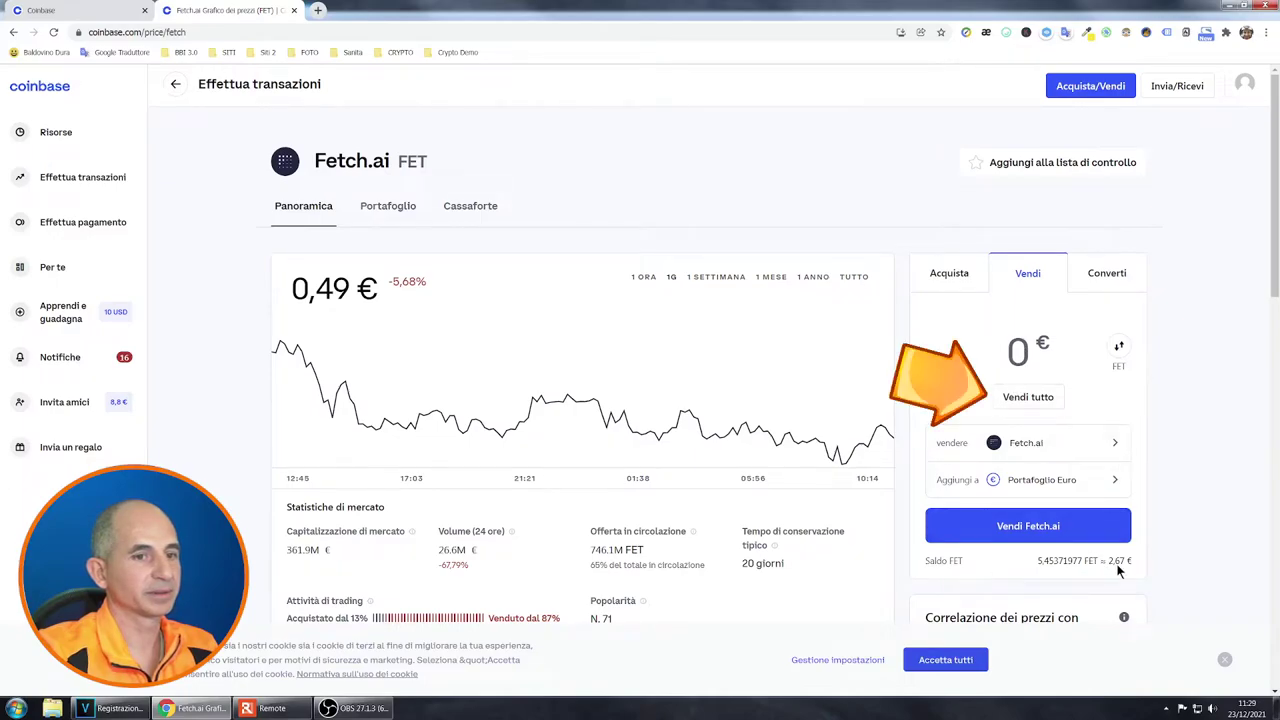
{"action": "left_click", "coordinate": [1006, 350]}
{"action": "type", "text": "2"}
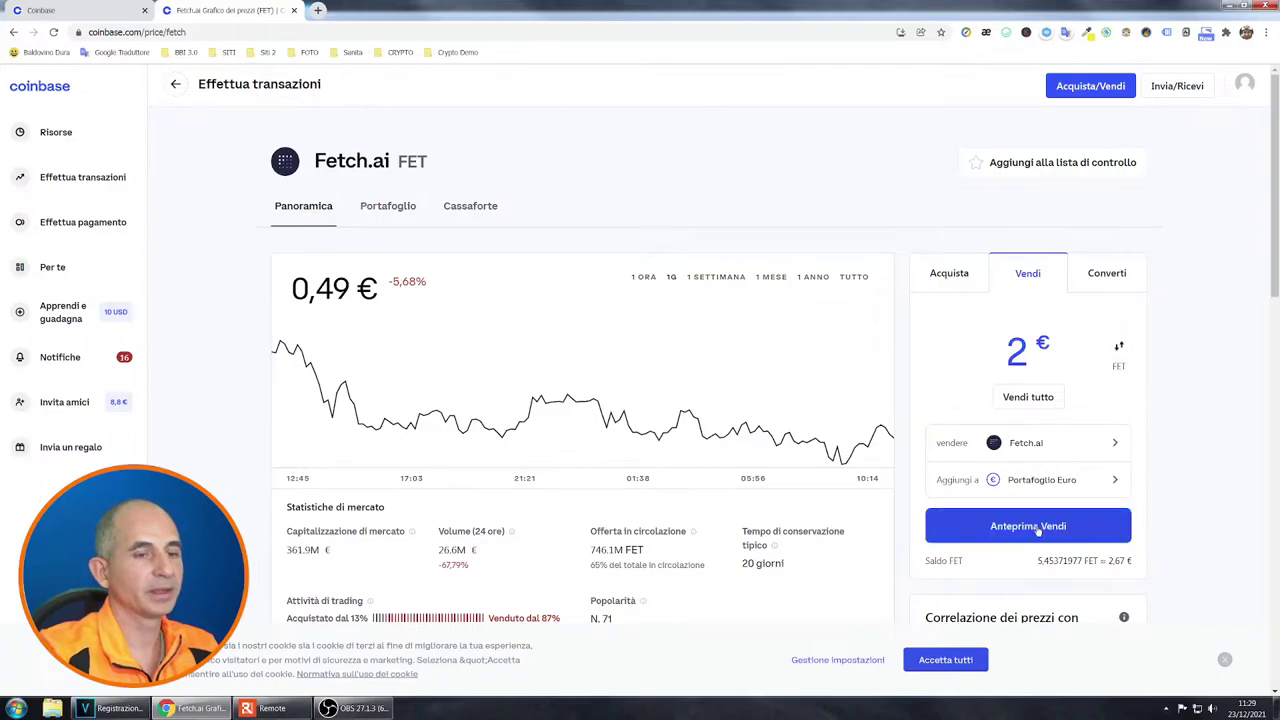
{"action": "left_click", "coordinate": [1037, 529]}
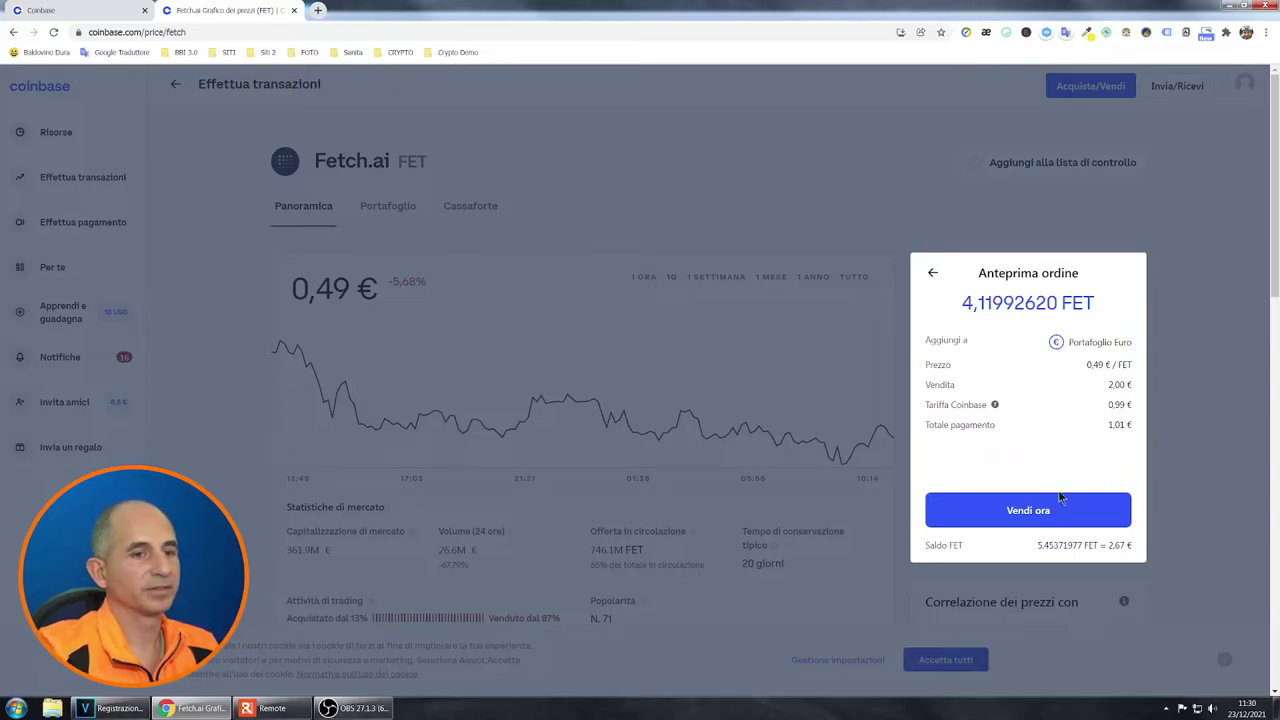
{"action": "left_click", "coordinate": [1031, 516]}
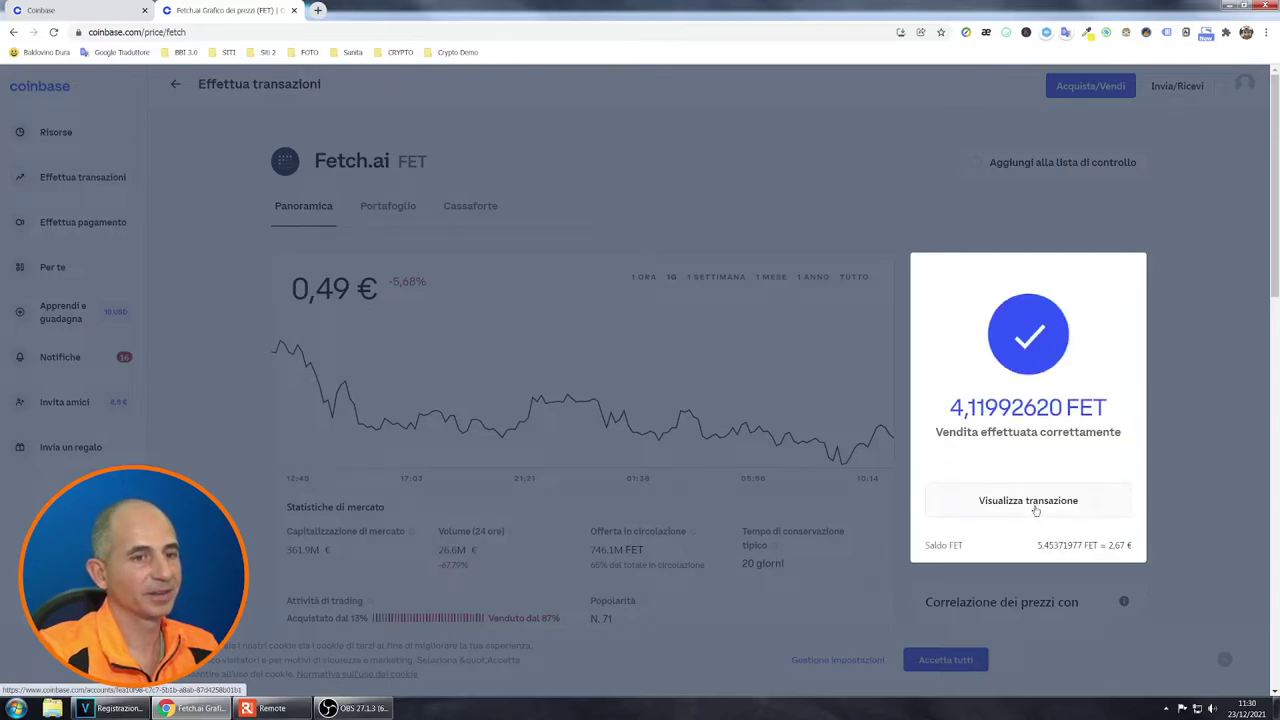
{"action": "left_click", "coordinate": [1034, 505]}
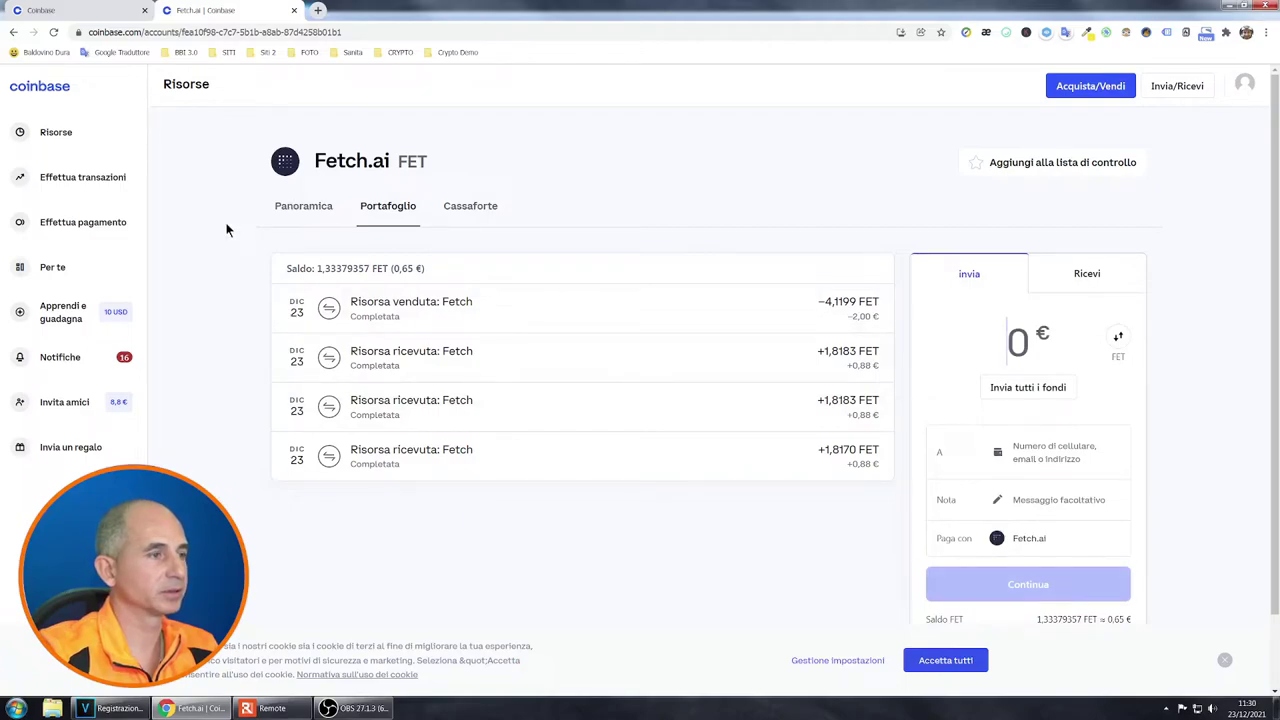
- Go to the Euro wallet (5,70 €) and start a withdrawal of funds
{"action": "left_click", "coordinate": [53, 140]}
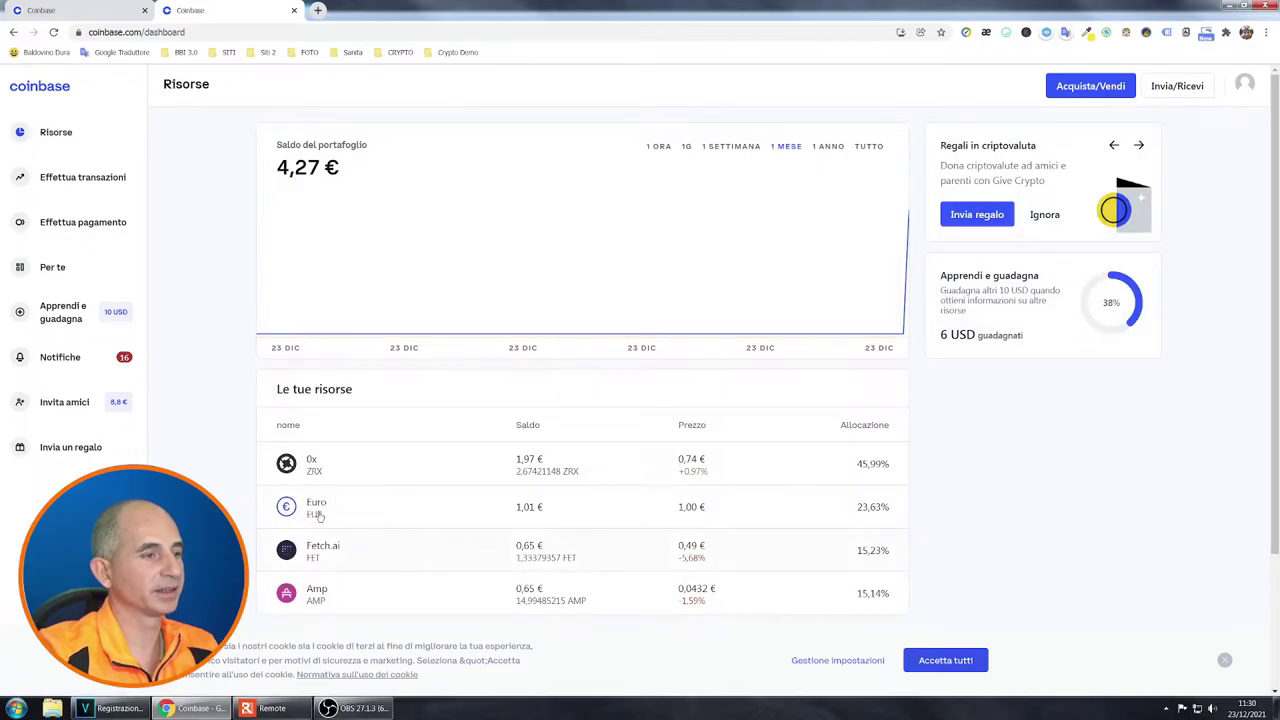
{"action": "left_click", "coordinate": [478, 512]}
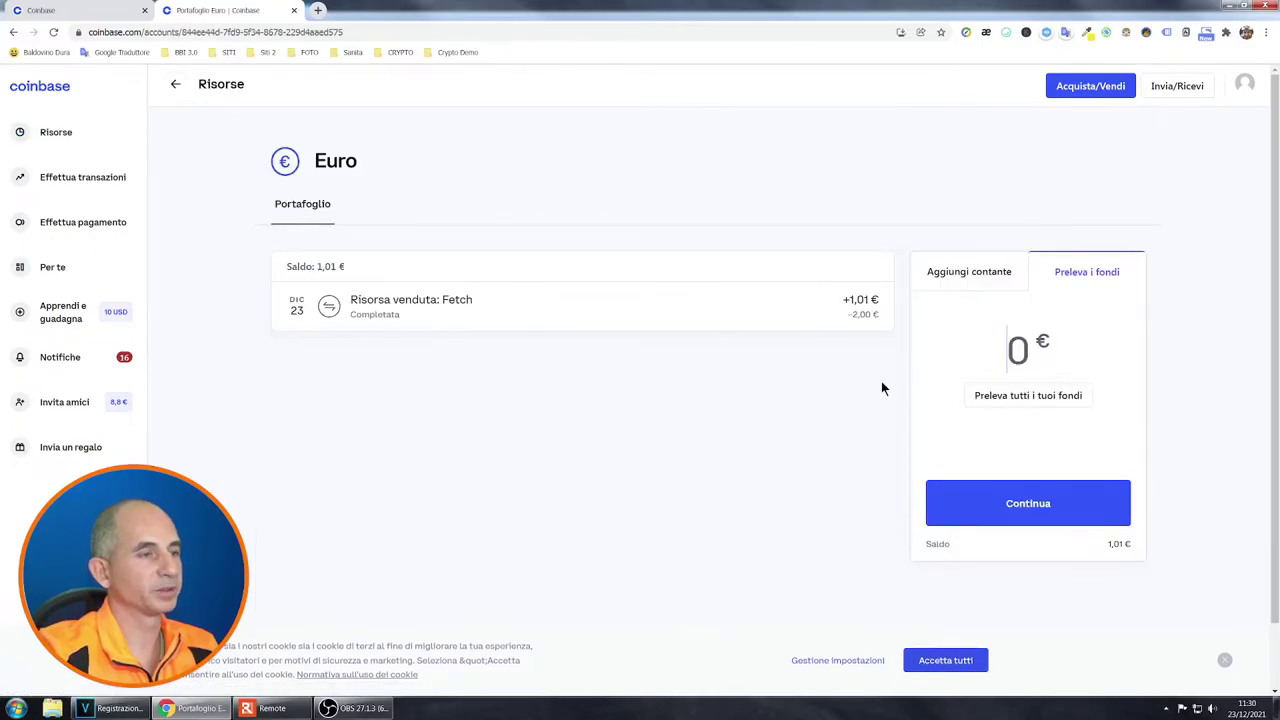
{"action": "left_click", "coordinate": [1044, 503]}
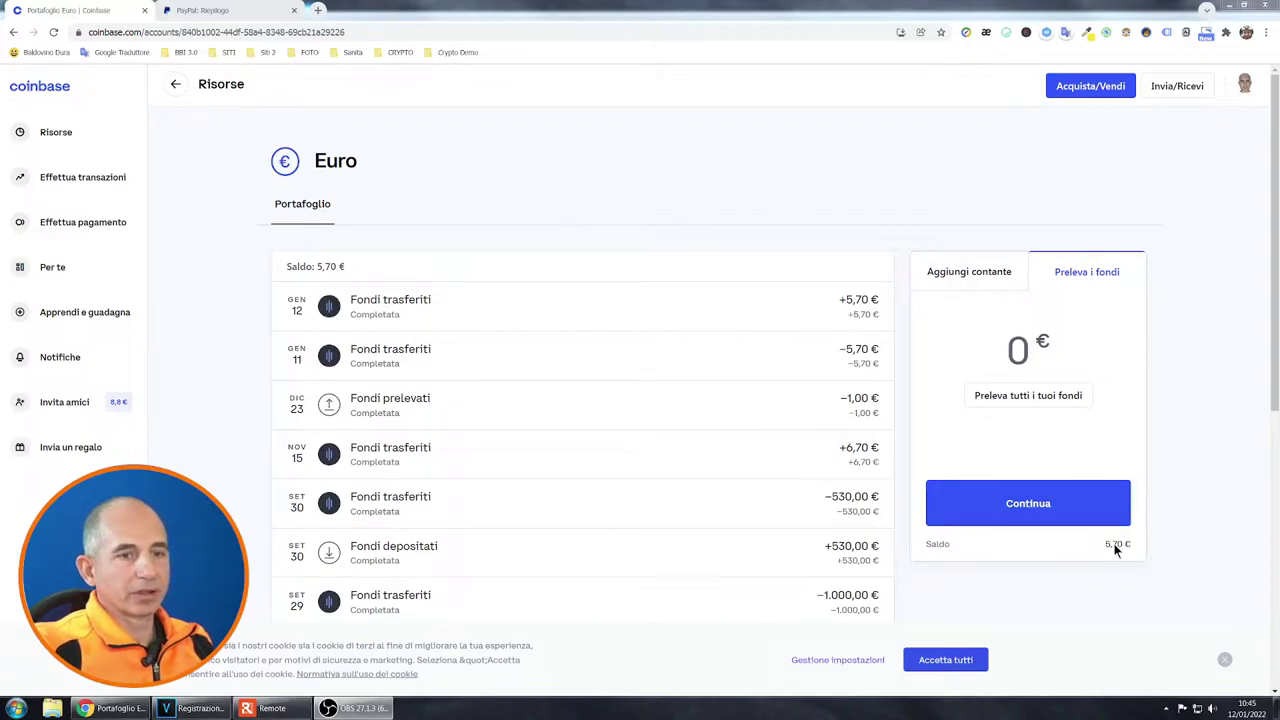
- Withdraw 1 € from the Euro wallet to PayPal and submit the request
{"action": "left_click", "coordinate": [1020, 350]}
{"action": "type", "text": "1"}
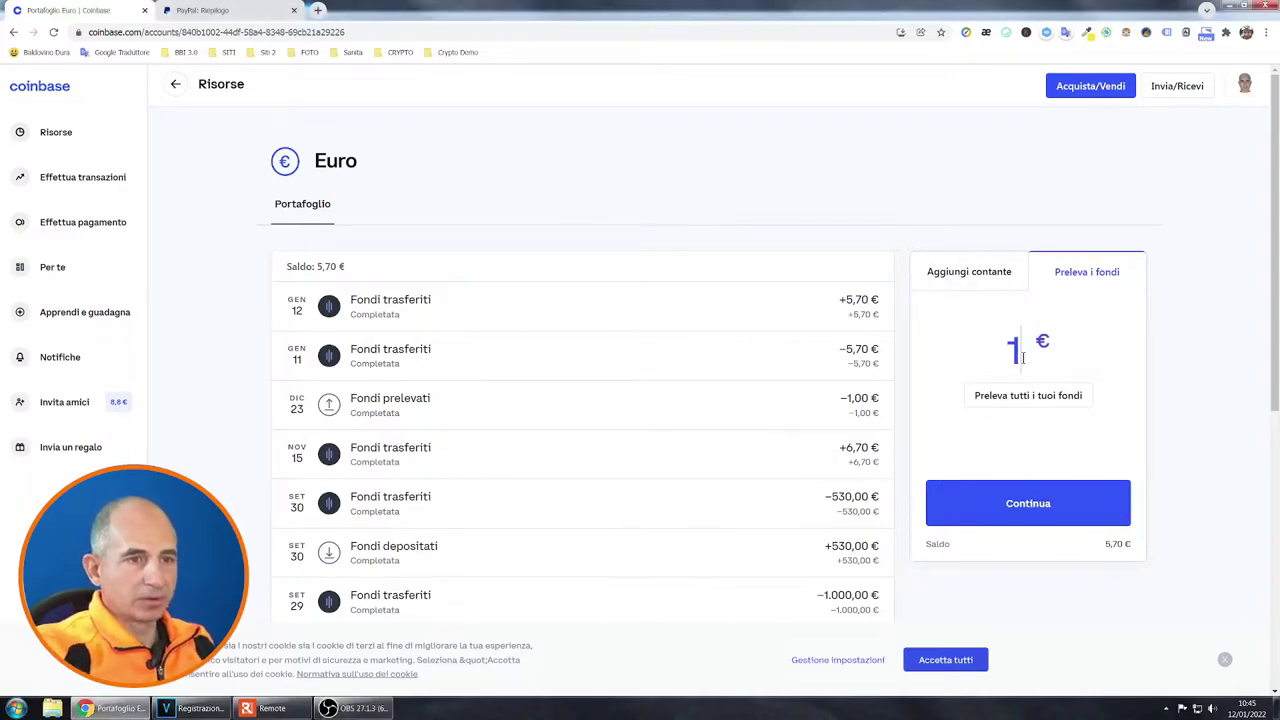
{"action": "left_click", "coordinate": [1044, 500]}
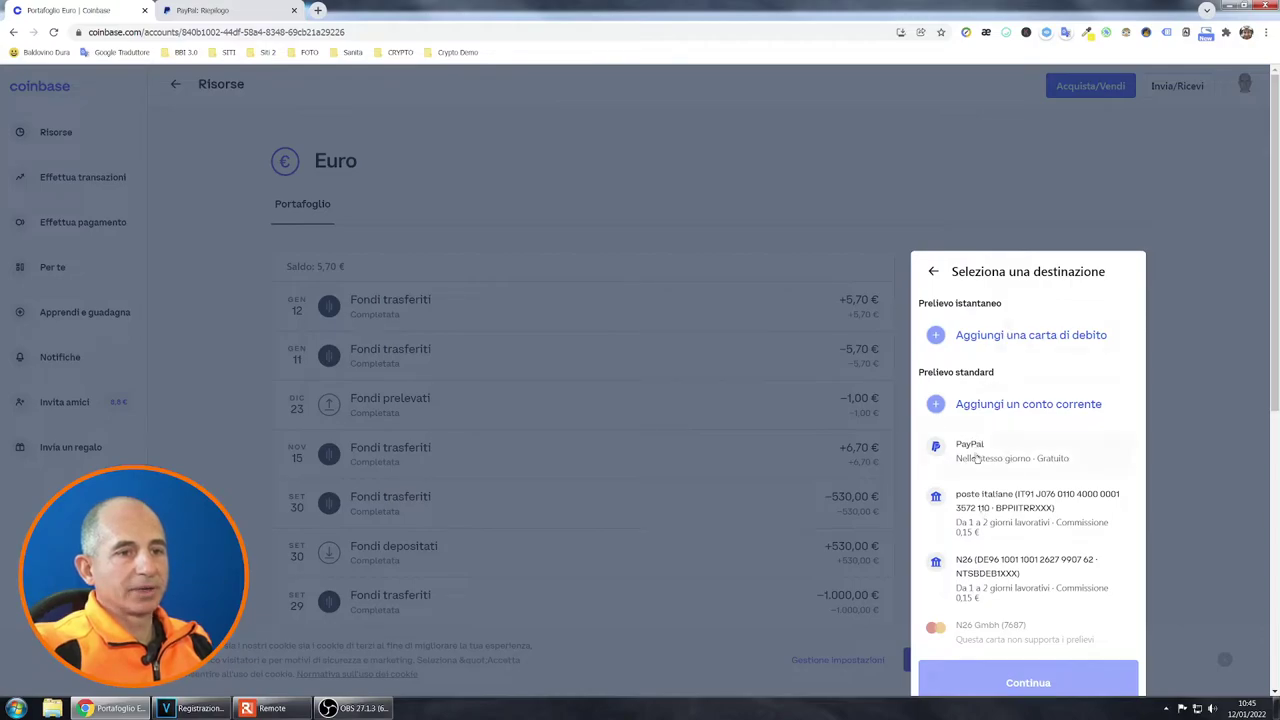
{"action": "left_click", "coordinate": [977, 458]}
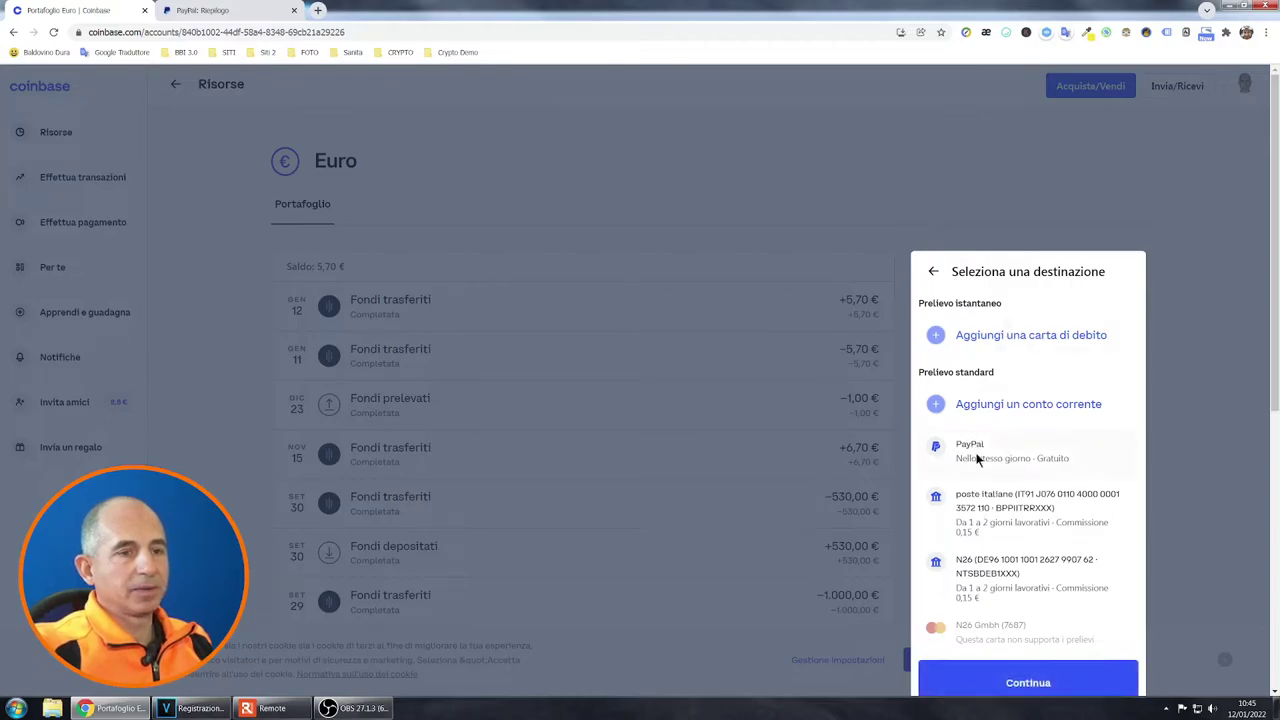
{"action": "left_click", "coordinate": [1025, 680]}
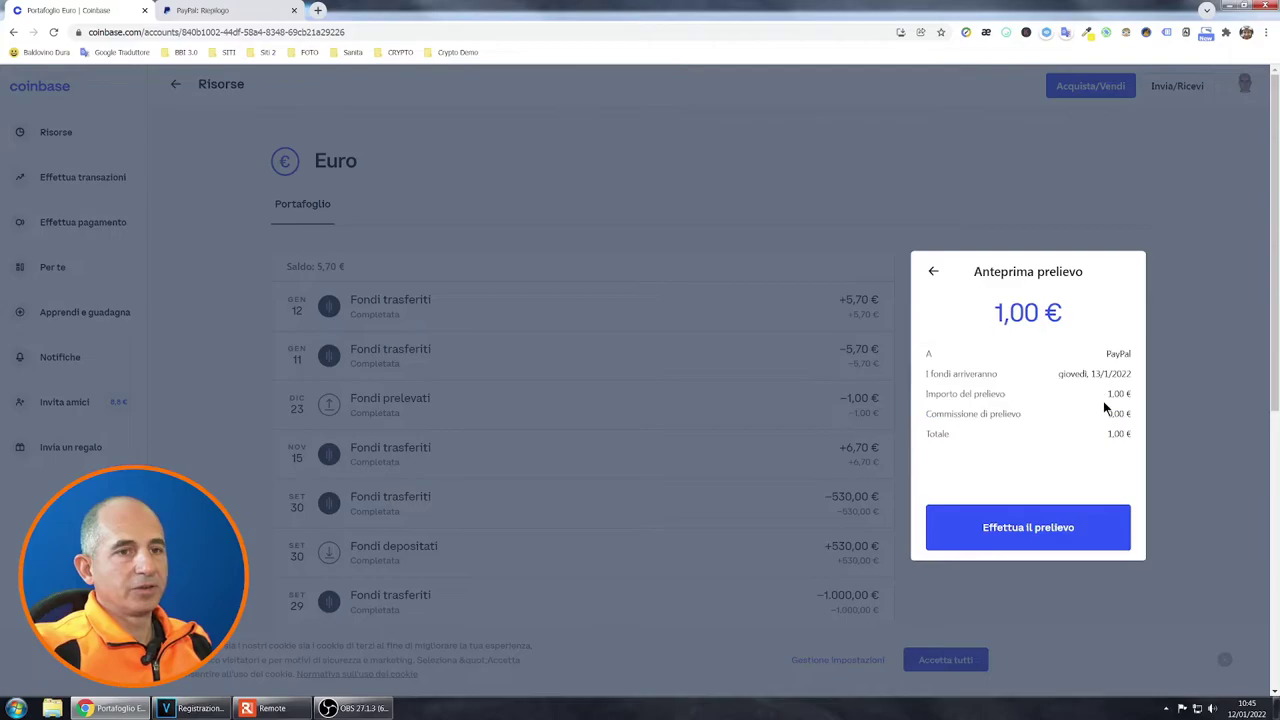
{"action": "left_click", "coordinate": [1035, 529]}
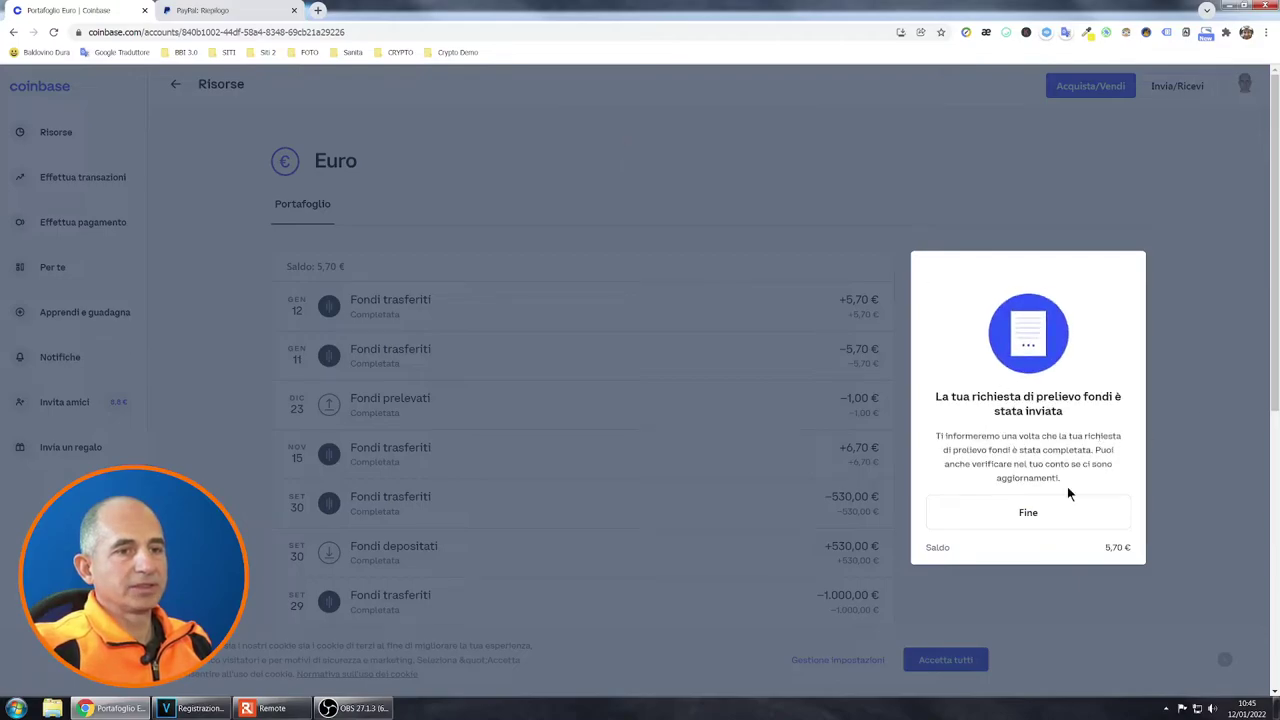
{"action": "left_click", "coordinate": [1046, 516]}
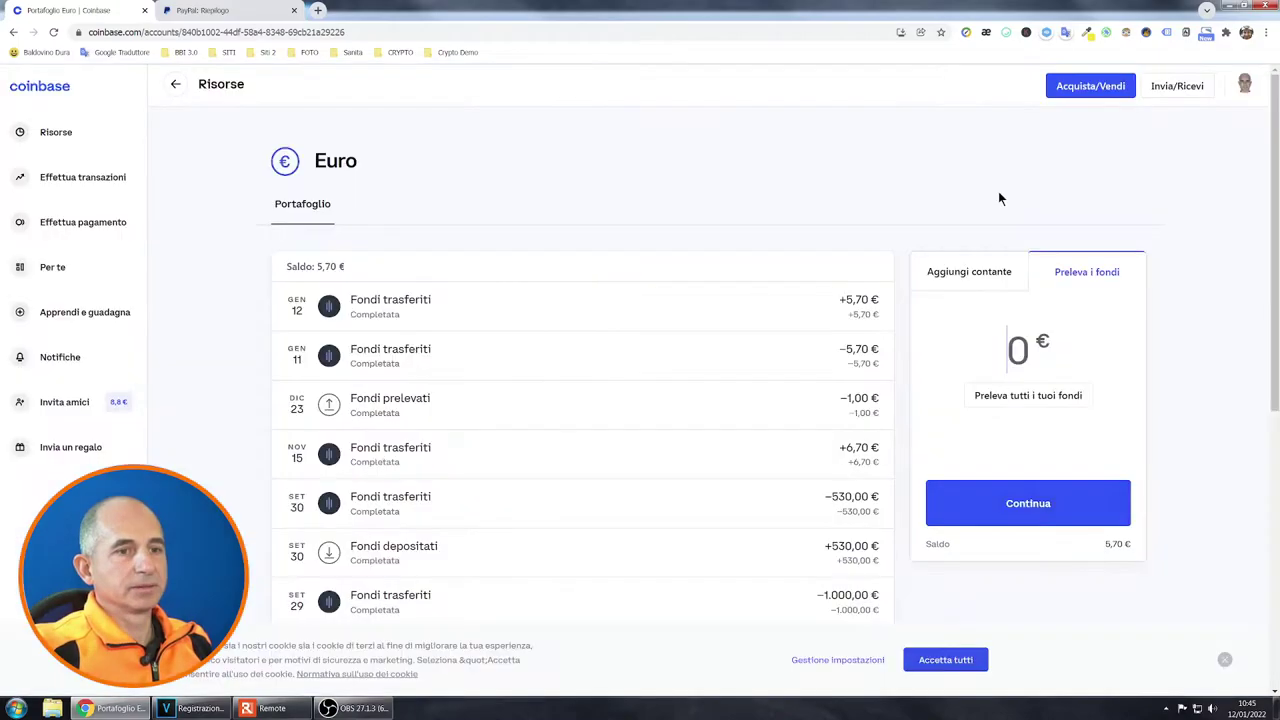
- Reload the PayPal account page to check for the incoming 1,00 EUR from Coinbase
{"action": "left_click", "coordinate": [205, 10]}
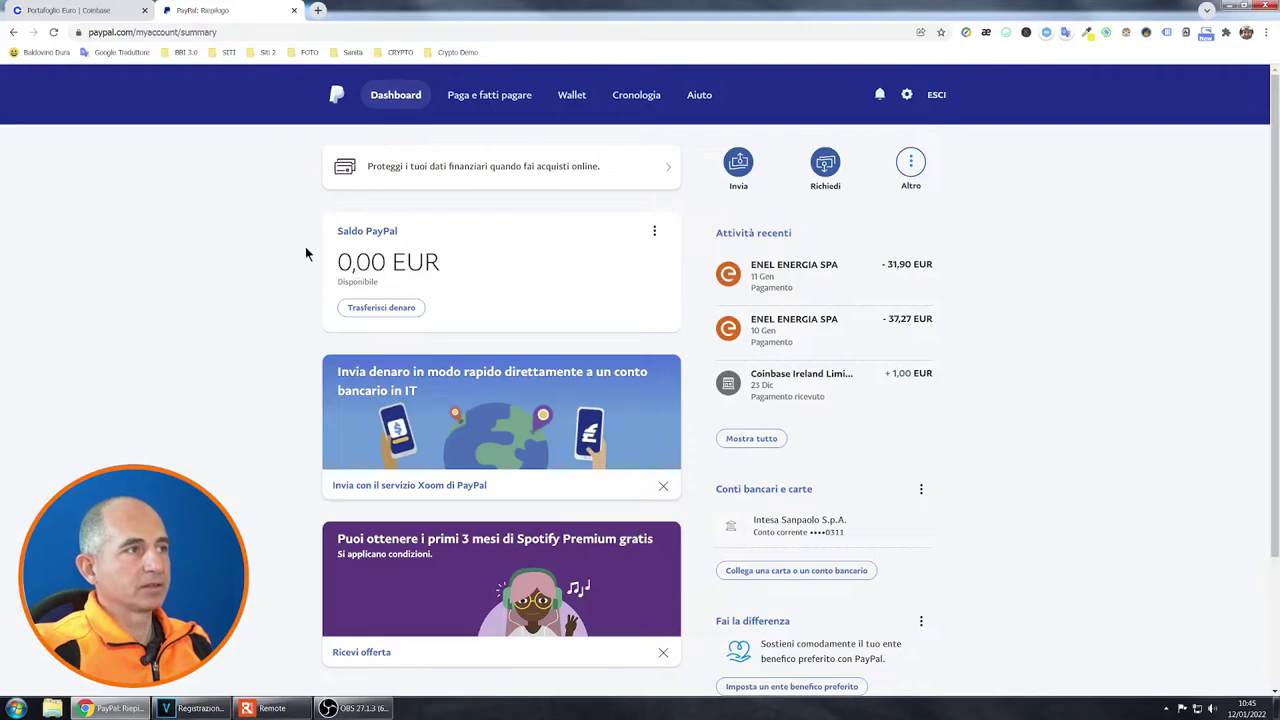
{"action": "left_click", "coordinate": [54, 33]}
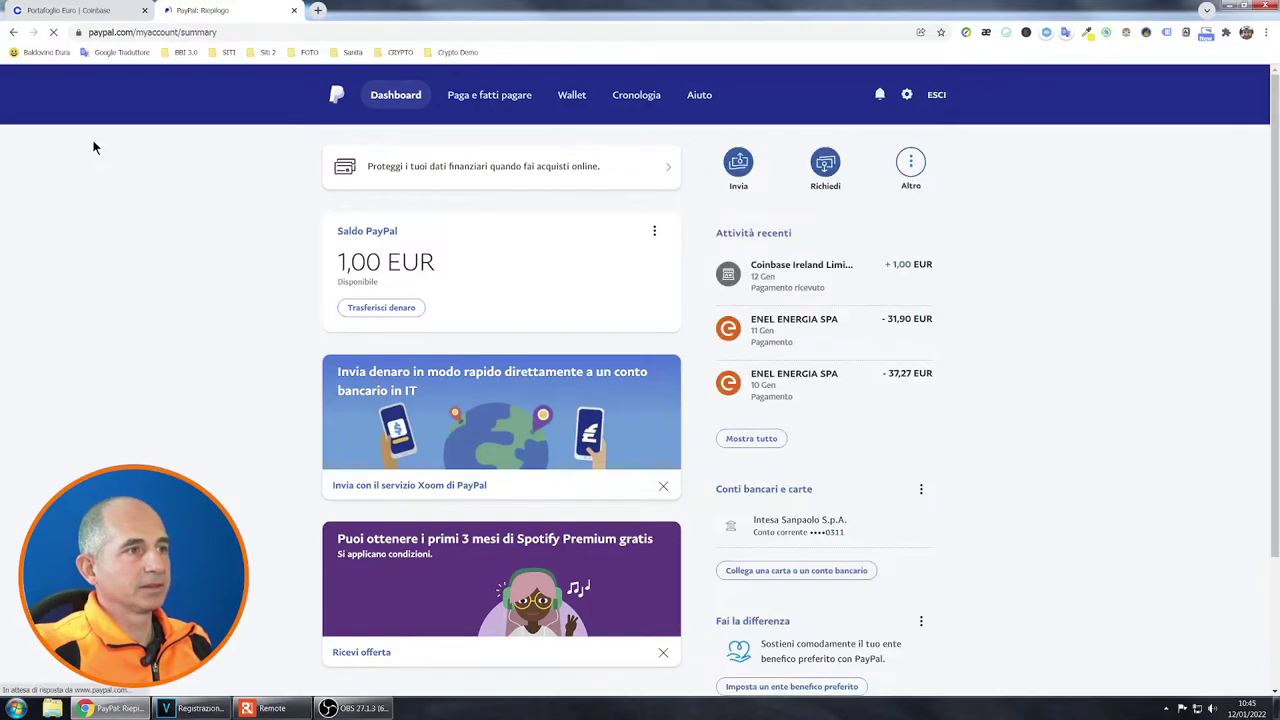
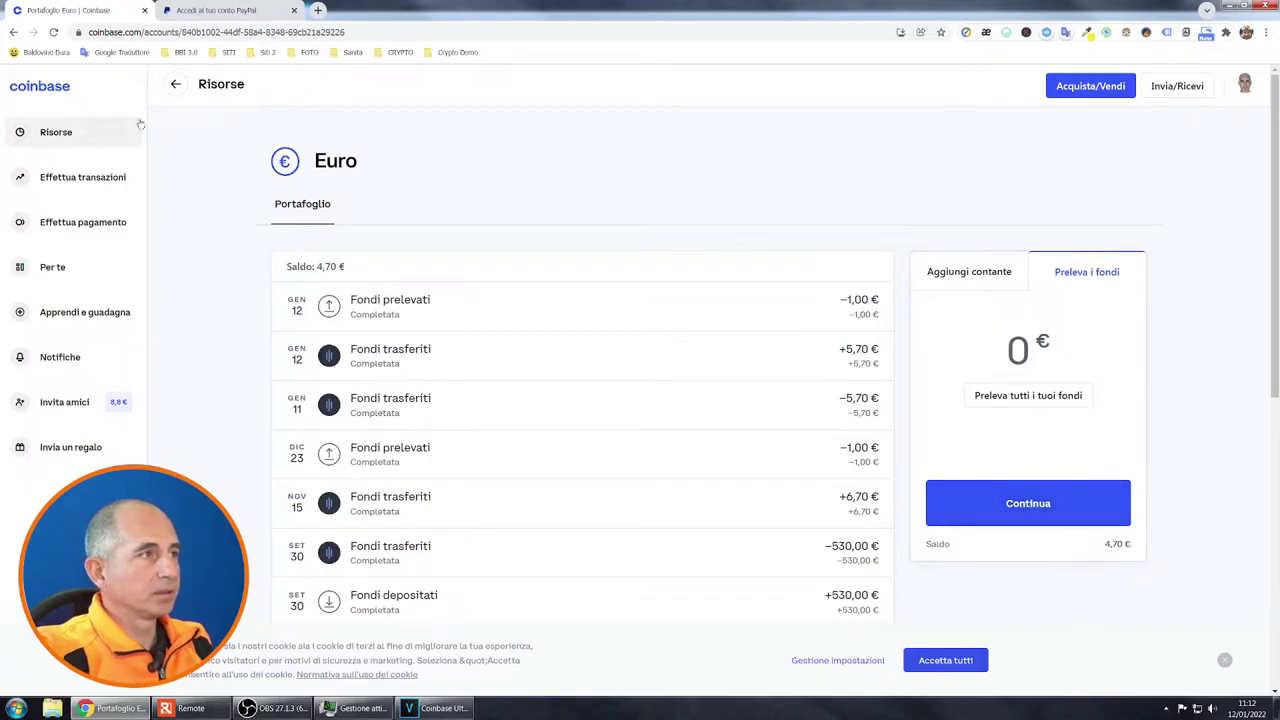
- Return to the Coinbase portfolio overview showing the 178,08 € balance and asset list
{"action": "left_click", "coordinate": [72, 143]}
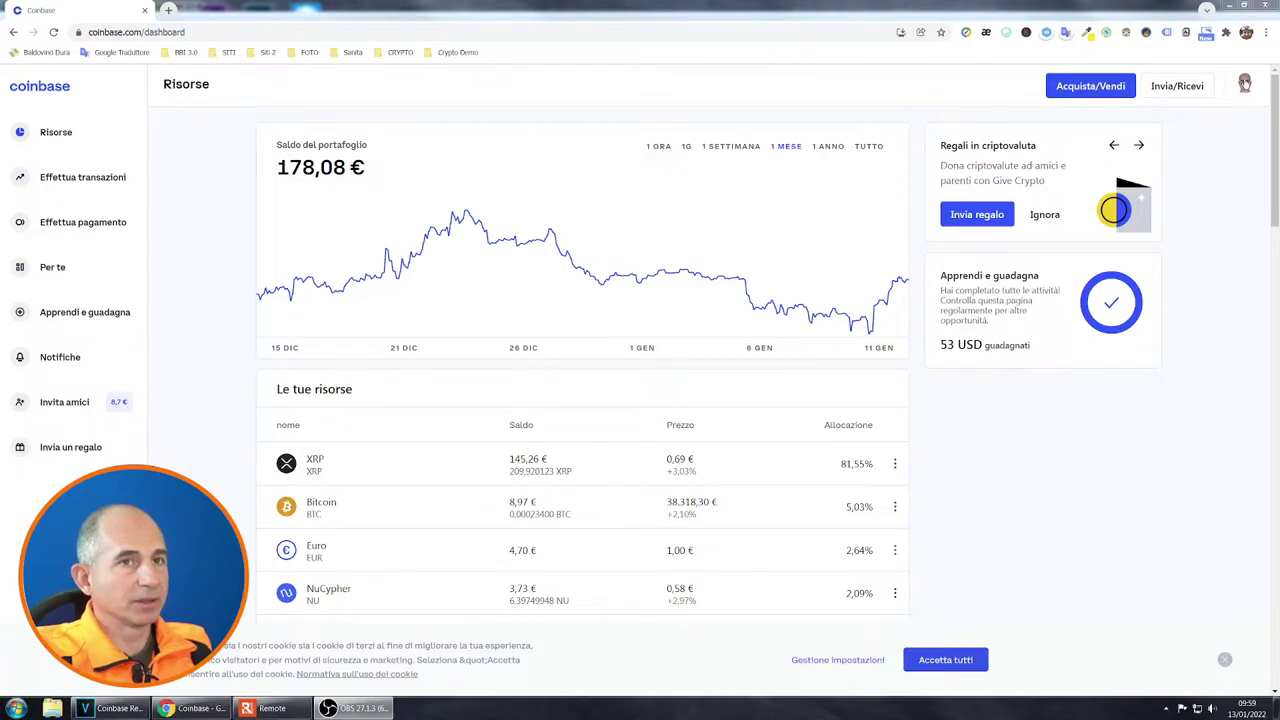
- In the settings' payment methods, begin adding a euro bank account (Conto corrente in euro)
{"action": "left_click", "coordinate": [1244, 84]}
{"action": "left_click", "coordinate": [1134, 242]}
{"action": "left_click", "coordinate": [588, 190]}
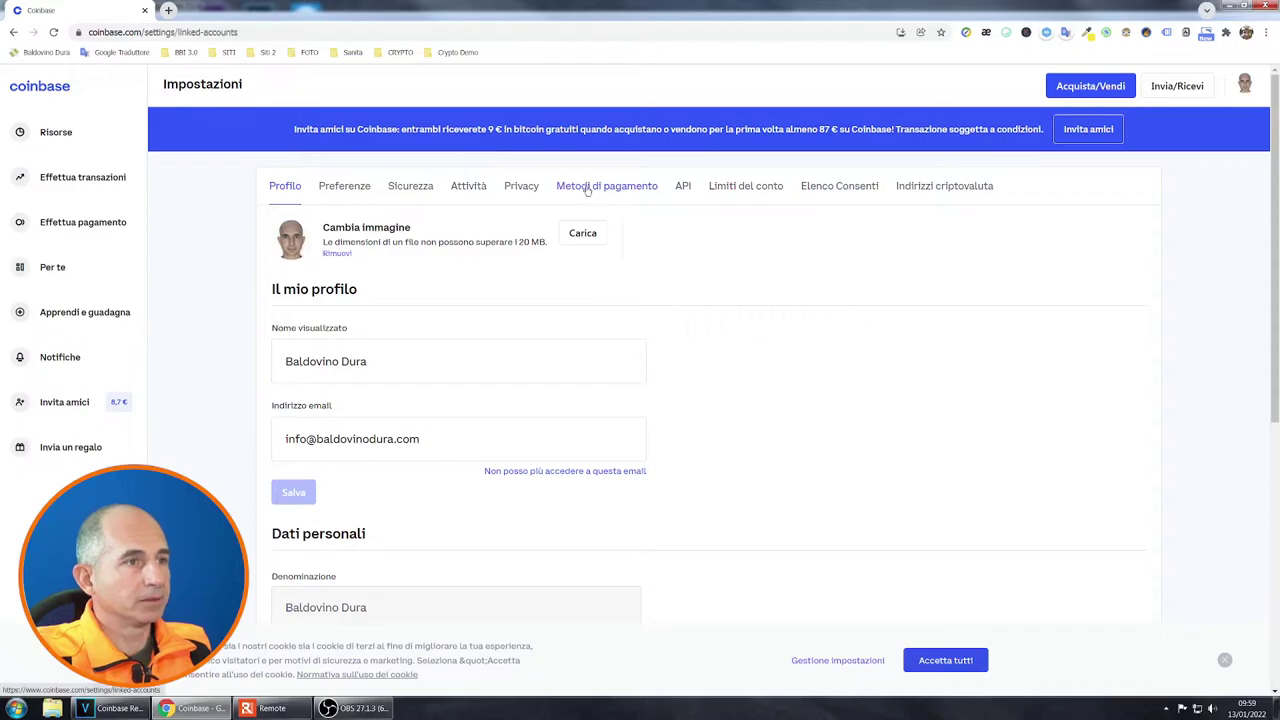
{"action": "left_click", "coordinate": [1018, 236]}
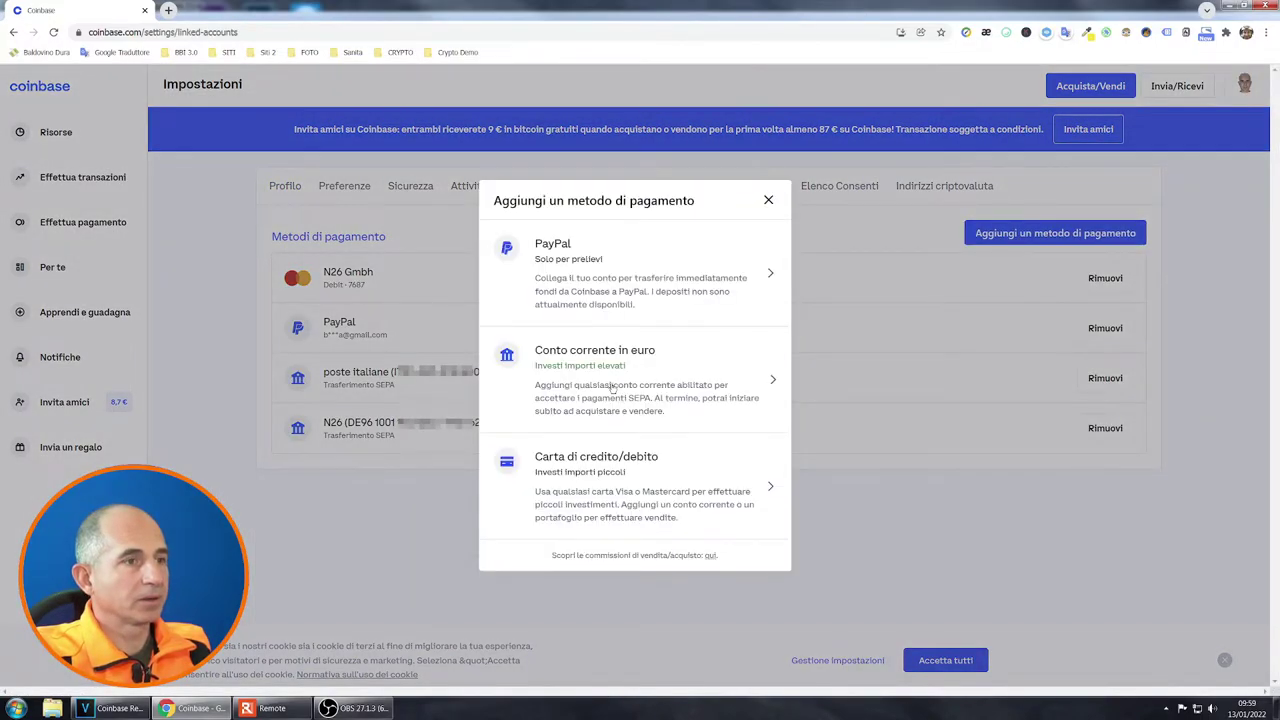
{"action": "left_click", "coordinate": [612, 388]}
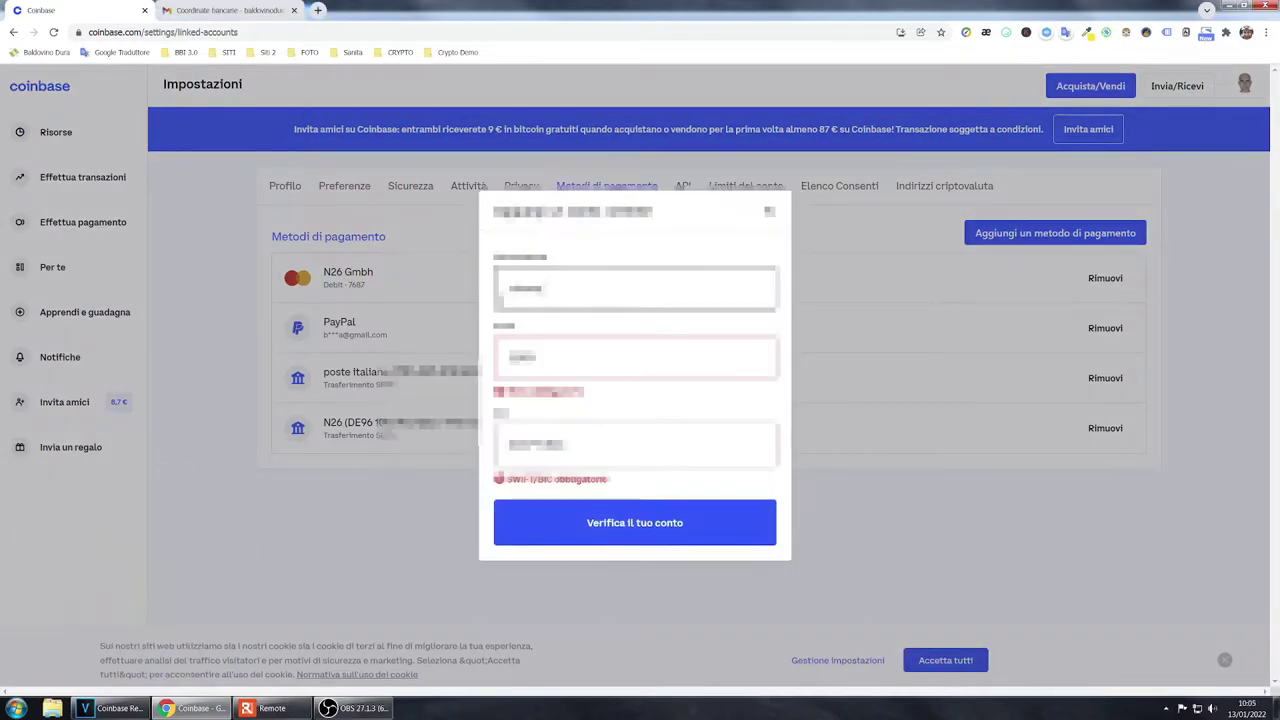
- Enter the bank name, paste the IBAN, set BIC NTSBDEB and submit for verification
{"action": "type", "text": "vino Dura"}
{"action": "left_click", "coordinate": [549, 360]}
{"action": "right_click", "coordinate": [550, 362]}
{"action": "left_click", "coordinate": [590, 432]}
{"action": "left_click", "coordinate": [575, 434]}
{"action": "type", "text": "NTSBDEB"}
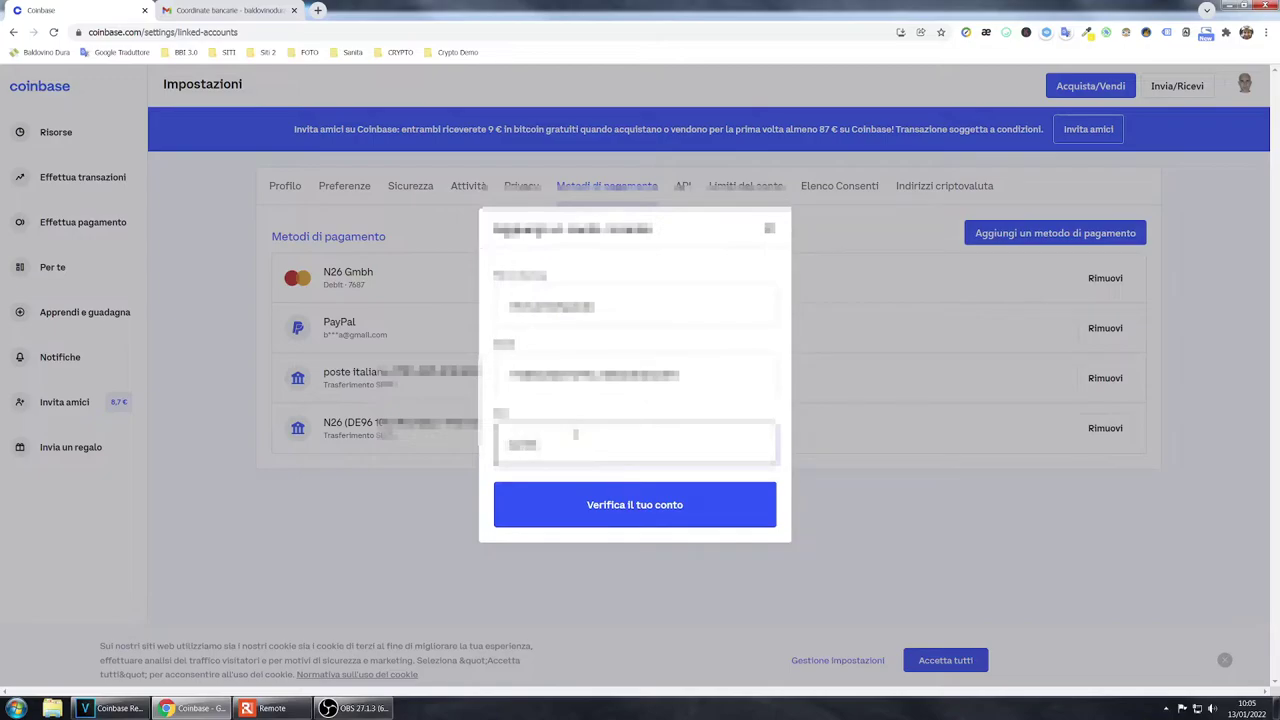
{"action": "left_click", "coordinate": [615, 506]}
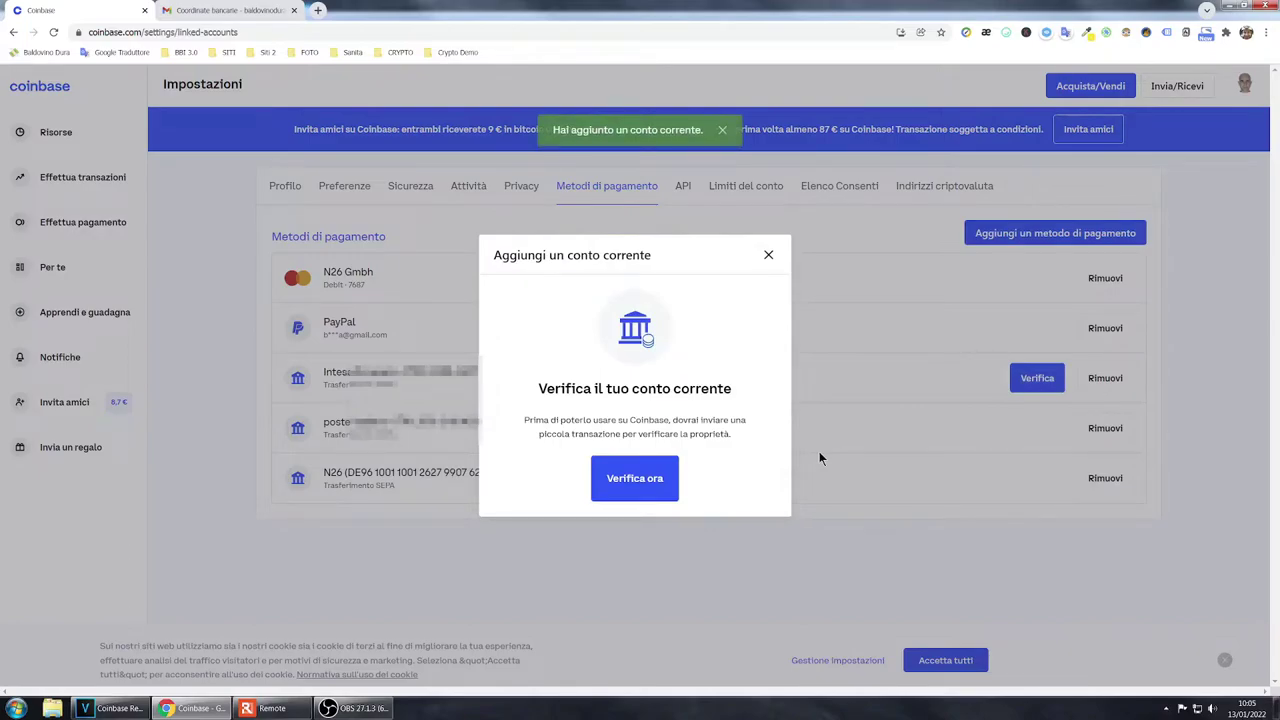
{"action": "left_click", "coordinate": [768, 256]}
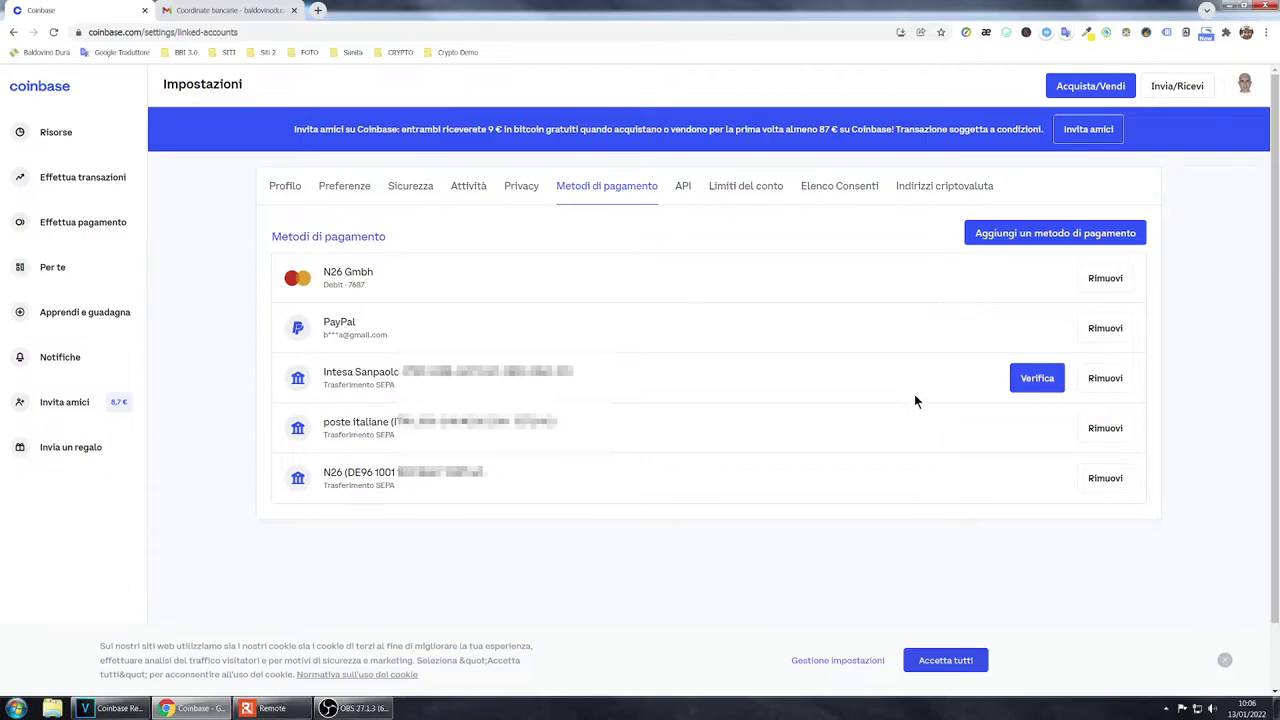
{"action": "left_click", "coordinate": [1027, 381]}
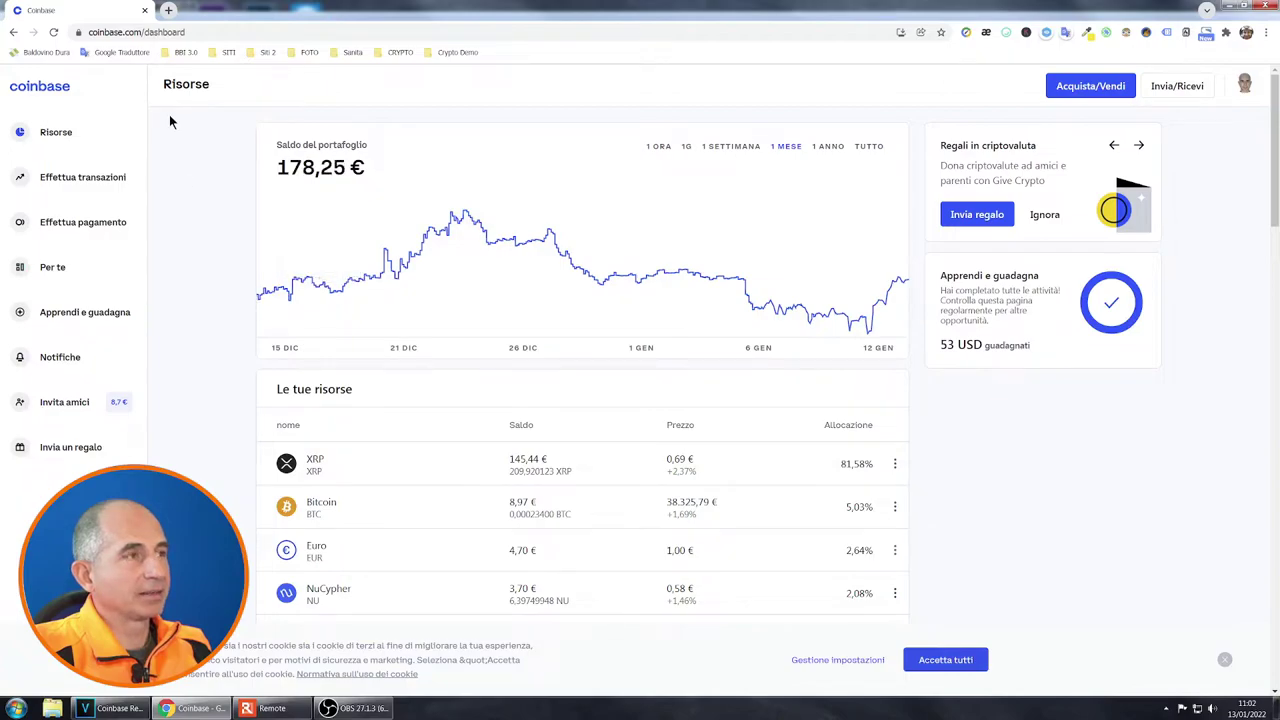
- In a new tab, search Google for 'coinbase pro' and open the Coinbase Pro Digital Asset Exchange site
{"action": "left_click", "coordinate": [169, 11]}
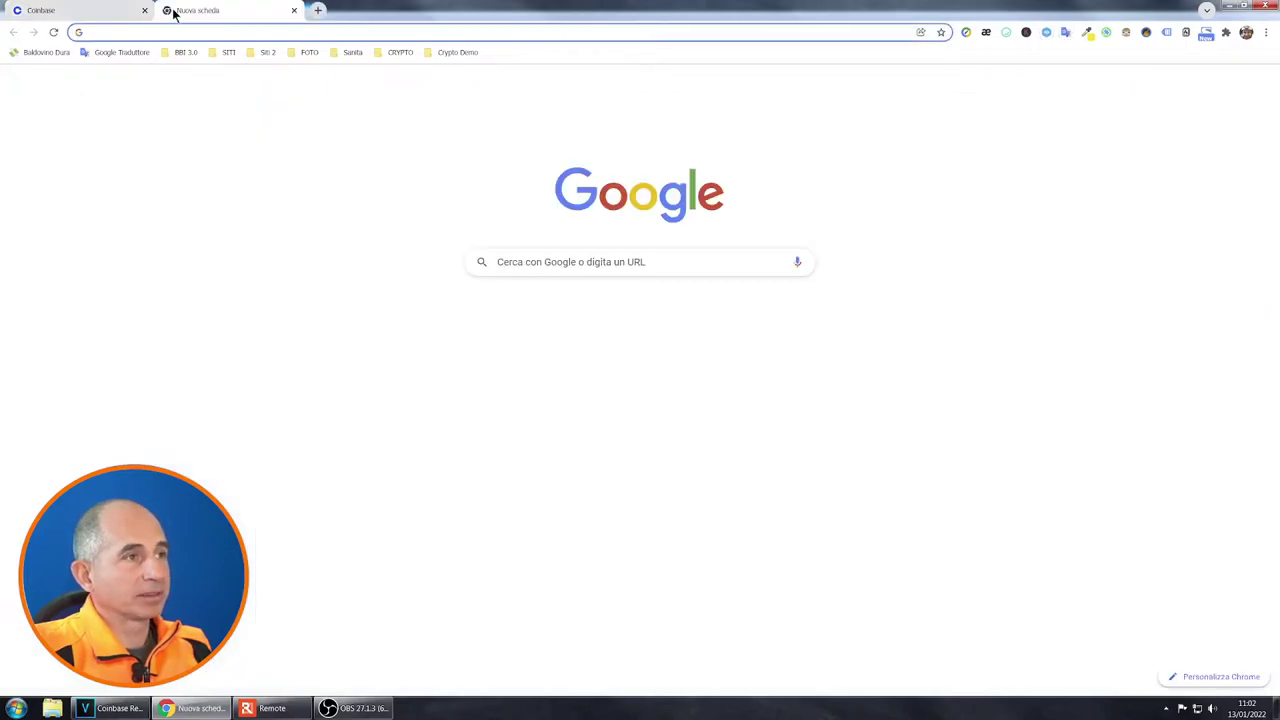
{"action": "left_click", "coordinate": [555, 262]}
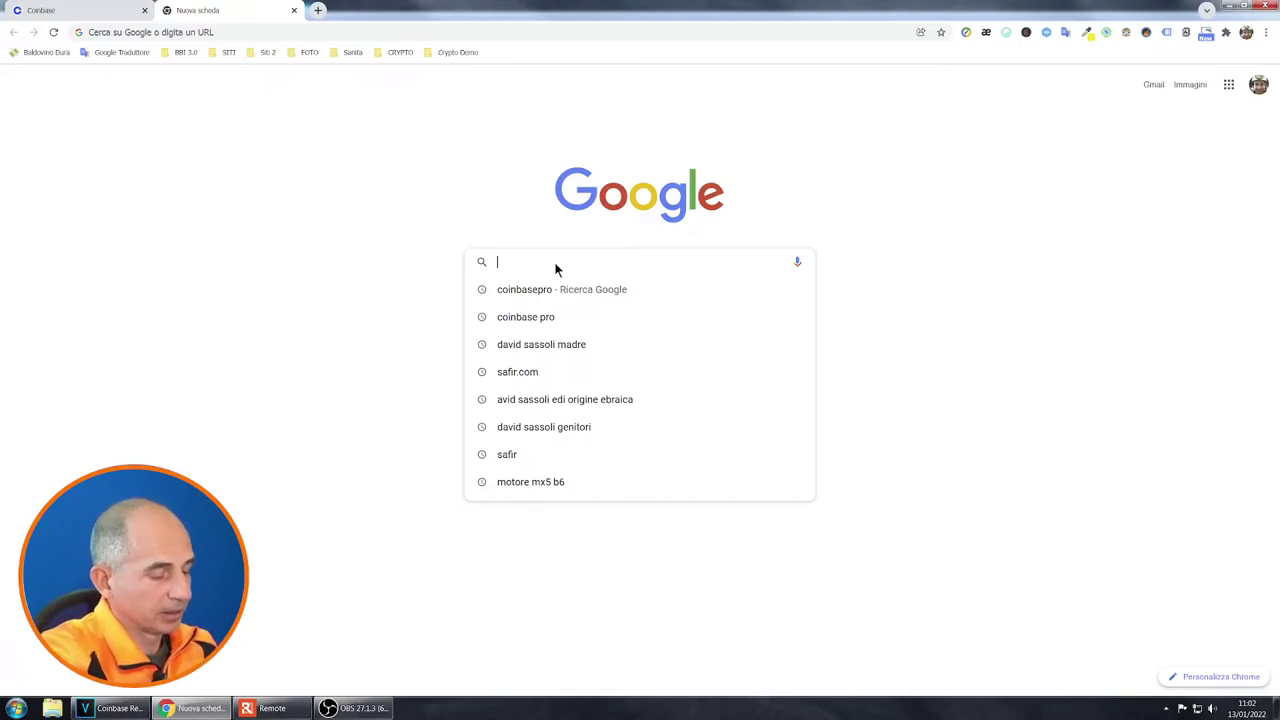
{"action": "type", "text": "coinbase pro"}
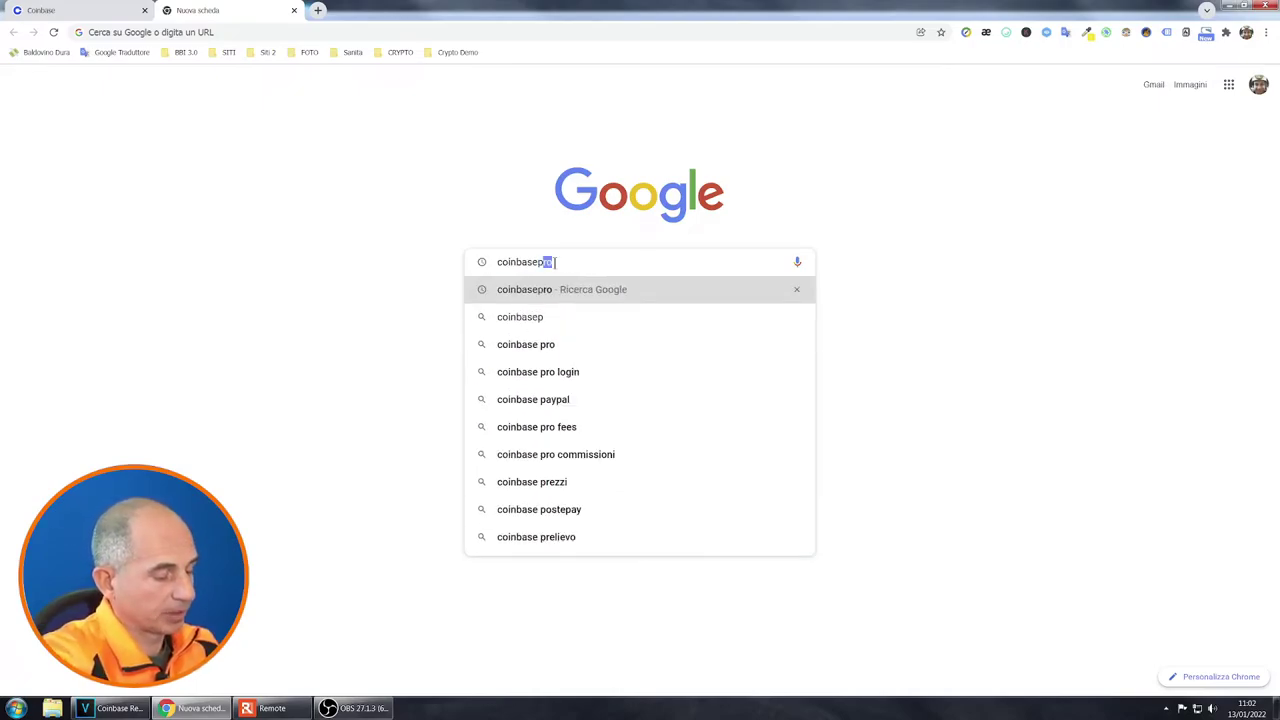
{"action": "key", "text": "Return"}
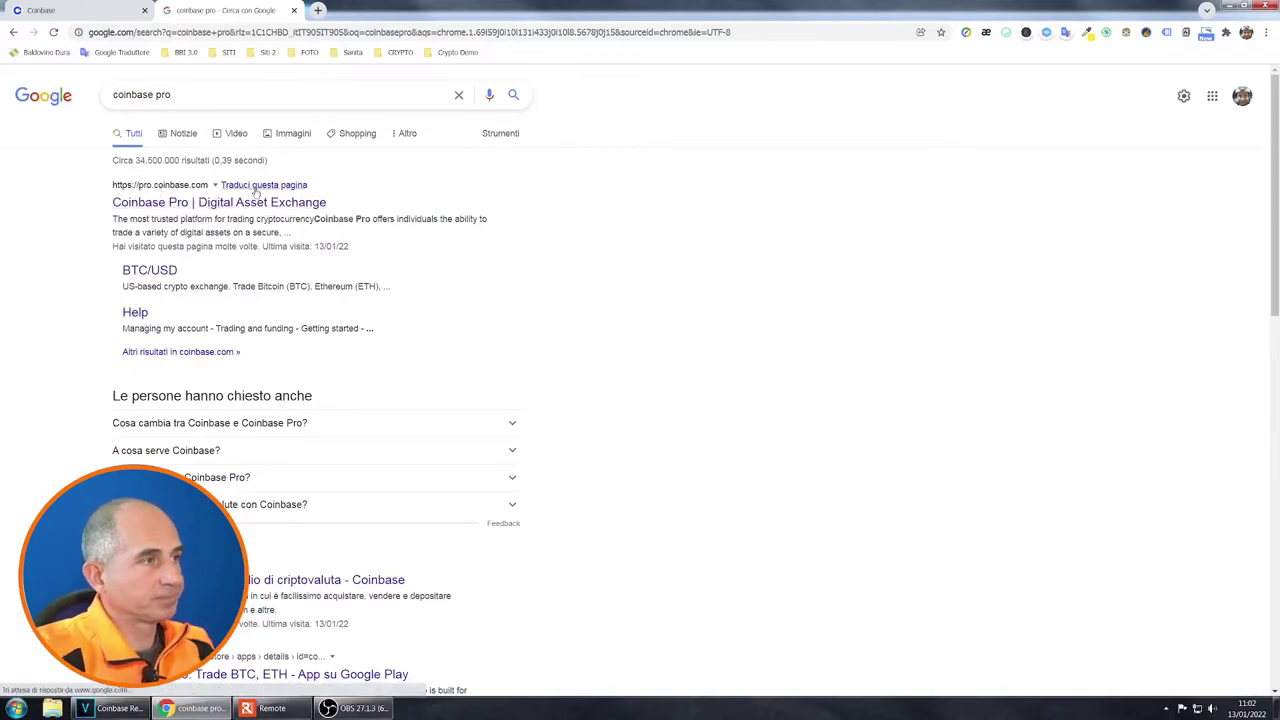
{"action": "left_click", "coordinate": [160, 200]}
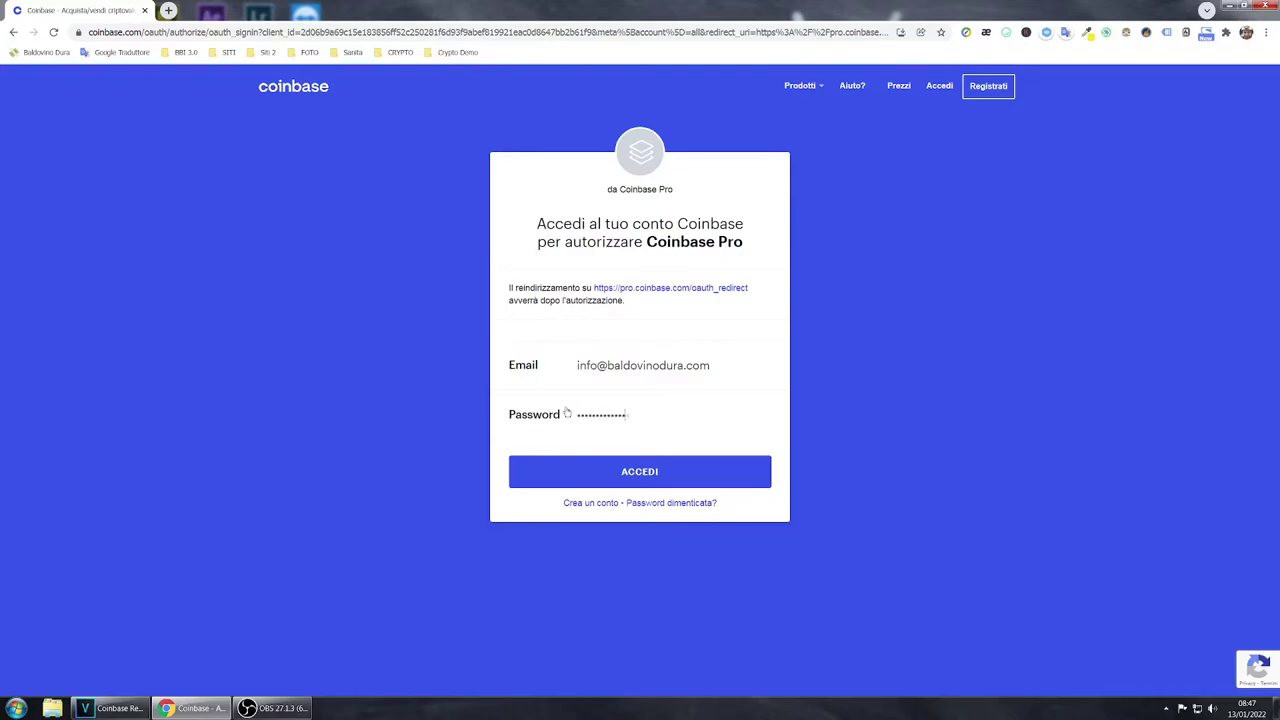
- Sign in to Coinbase Pro and confirm with the 7-digit SMS verification code
{"action": "key", "text": "Return"}
{"action": "left_click", "coordinate": [688, 306]}
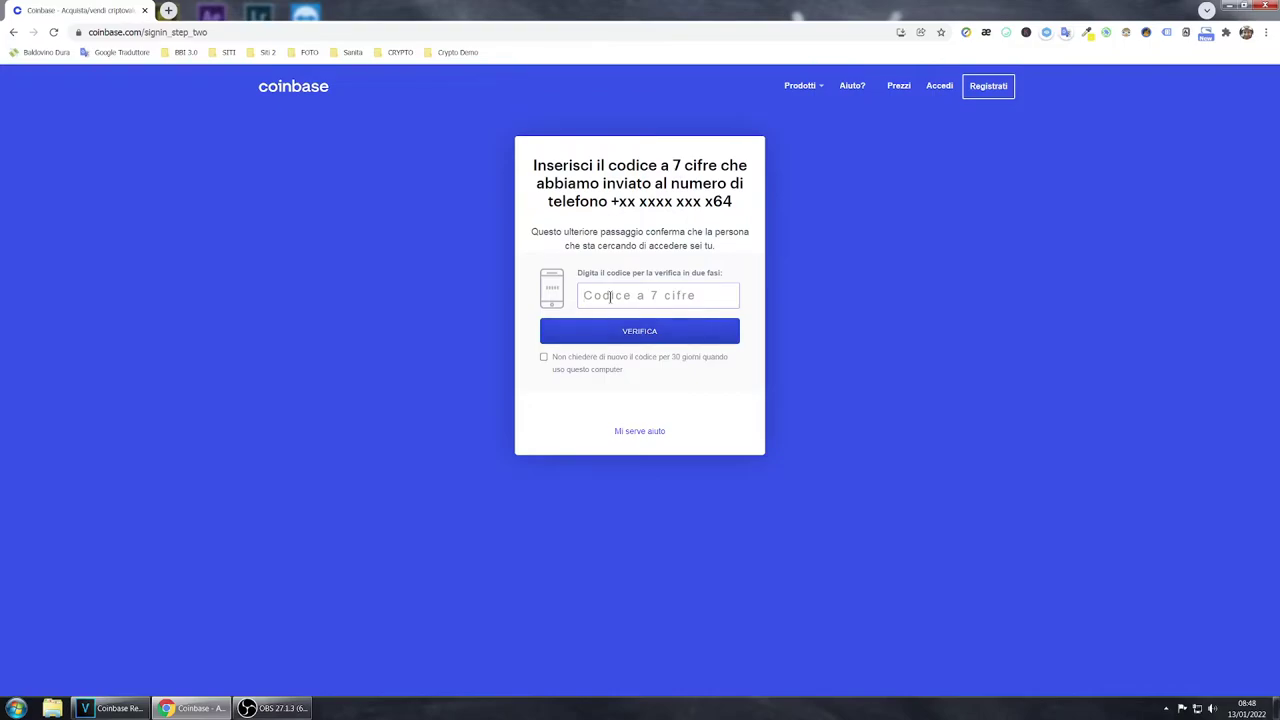
{"action": "left_click", "coordinate": [655, 331]}
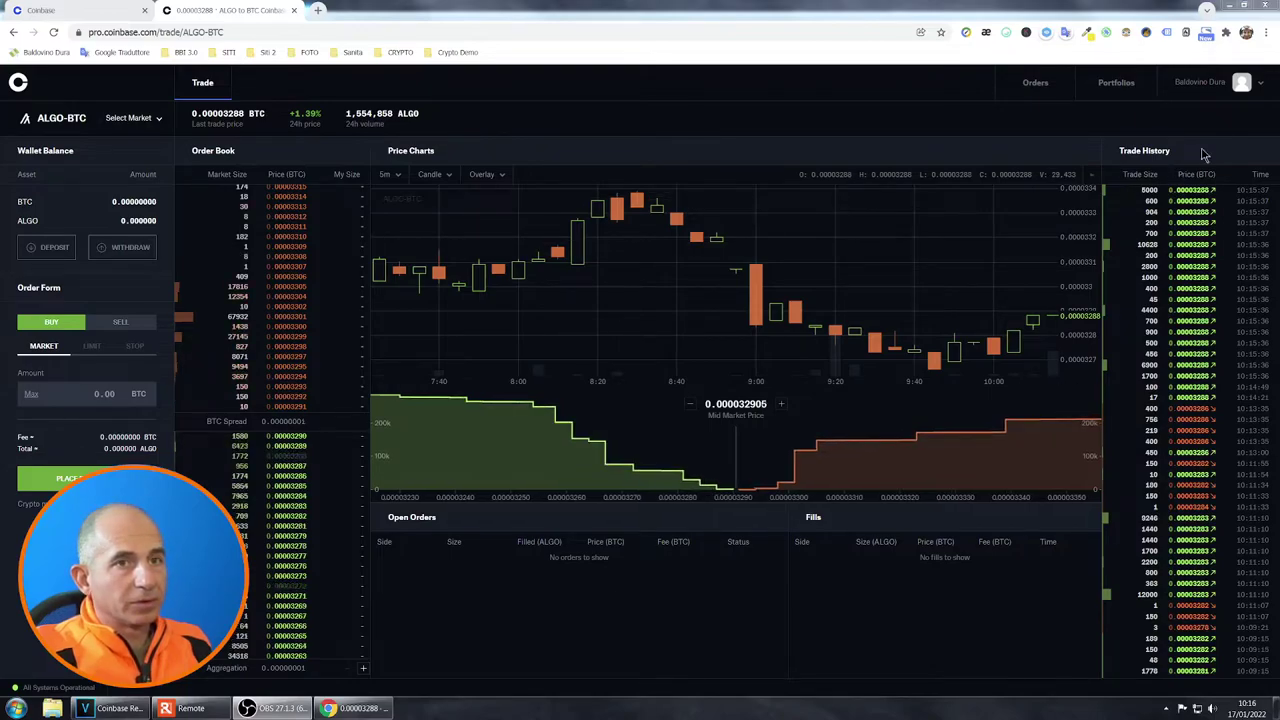
- Open the Banking page from the Coinbase Pro account menu
{"action": "left_click", "coordinate": [1266, 93]}
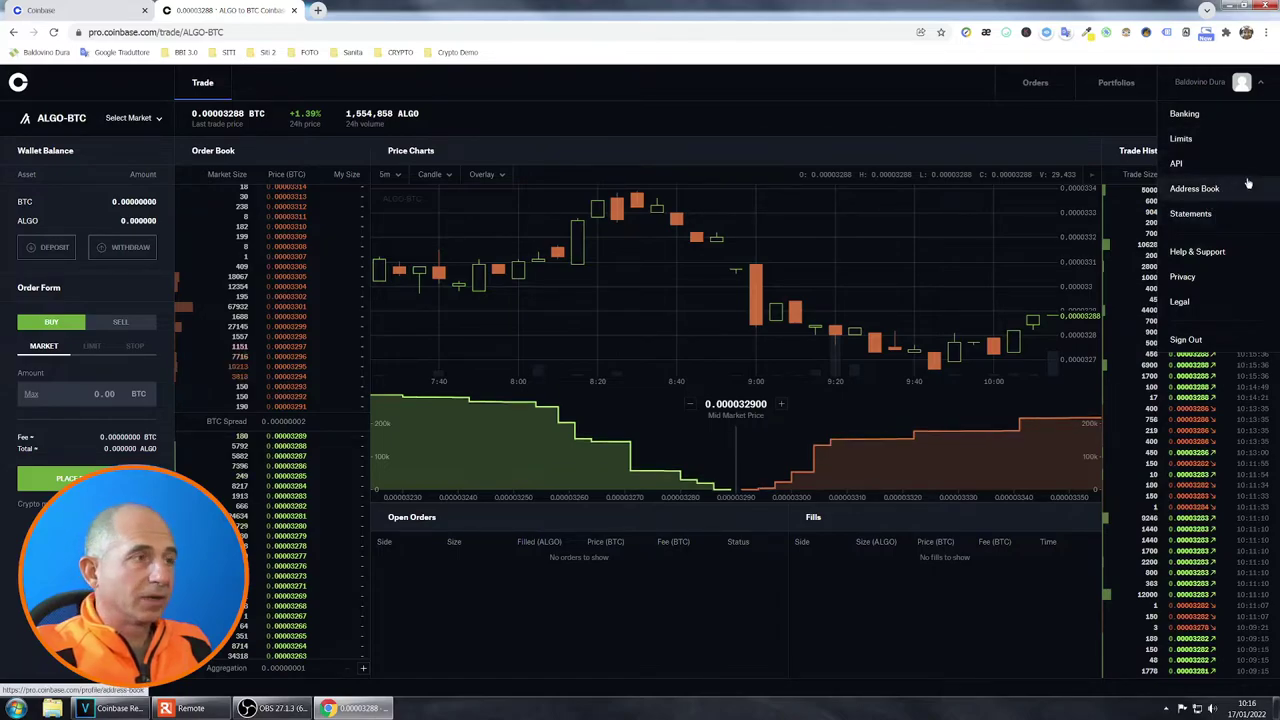
{"action": "left_click", "coordinate": [1201, 117]}
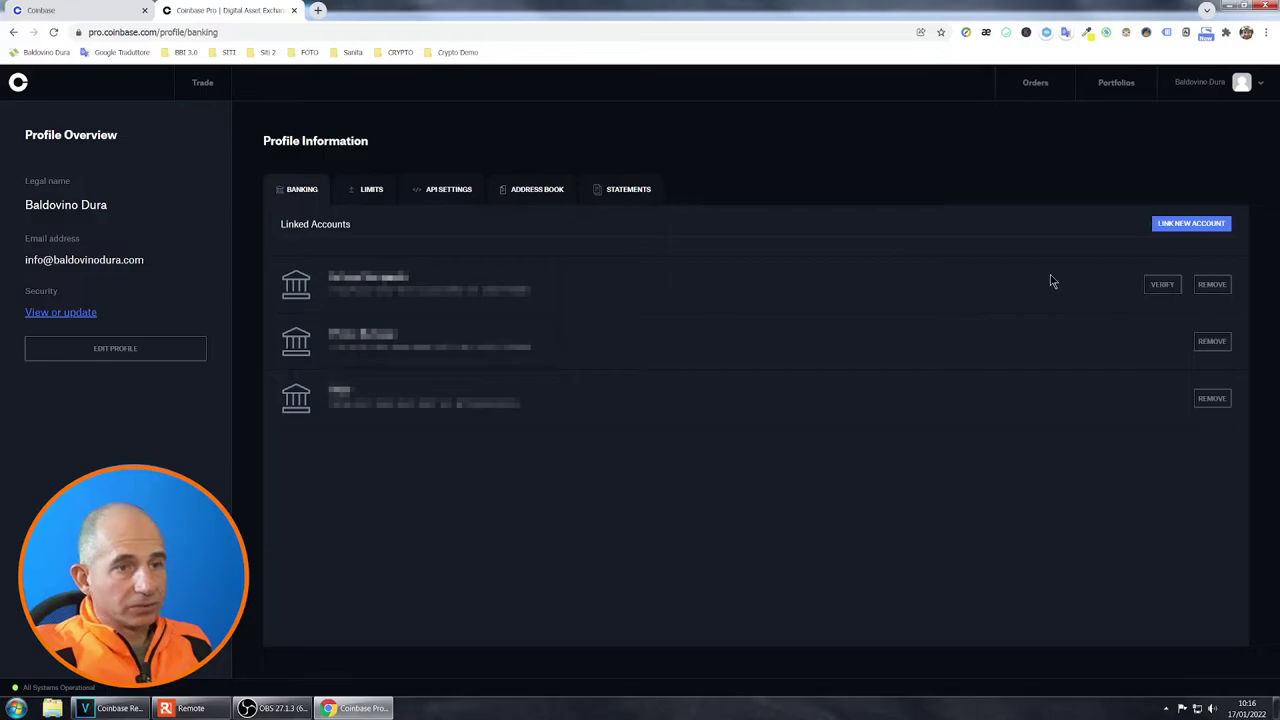
{"action": "left_click", "coordinate": [1163, 287]}
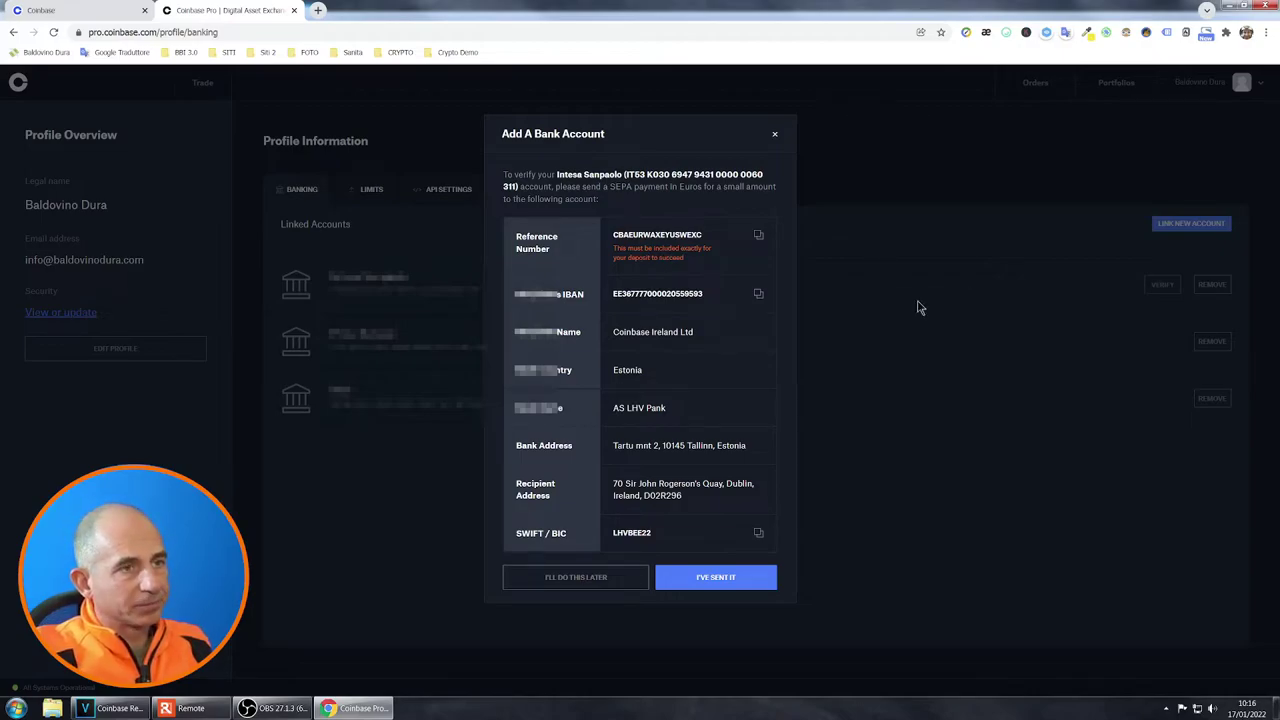
{"action": "left_click", "coordinate": [774, 134]}
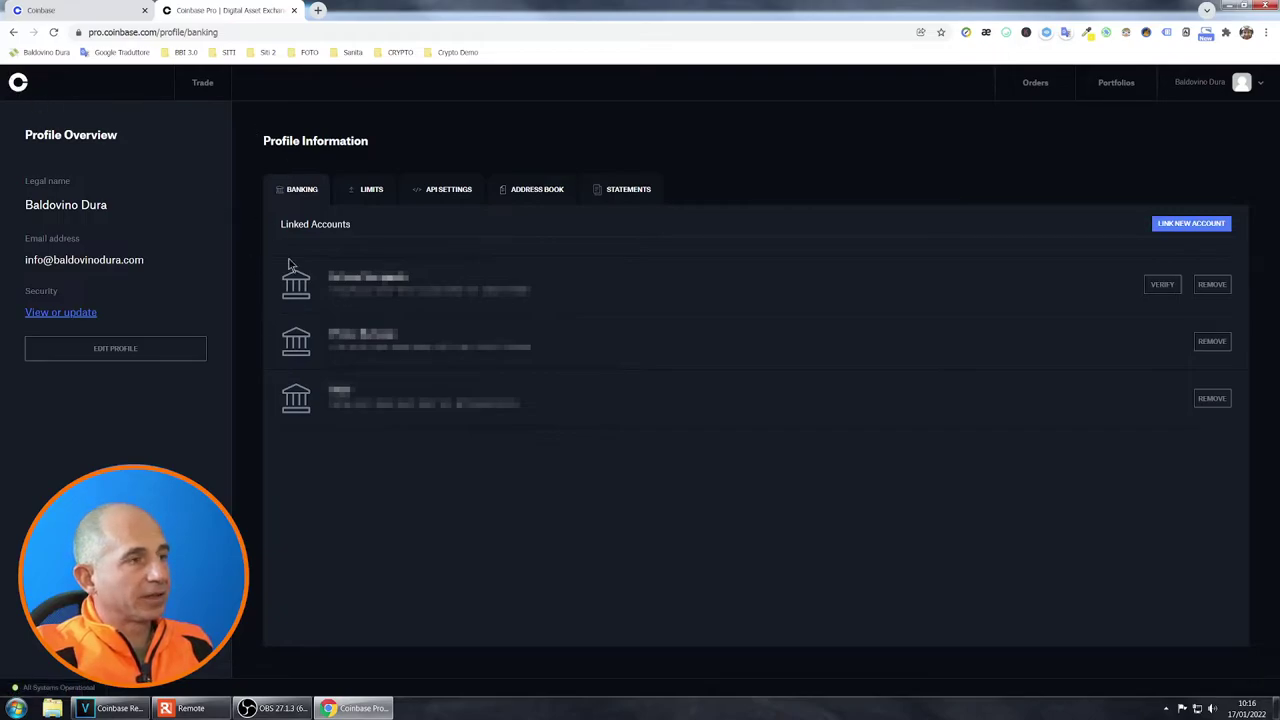
- Go back to the trading view, then bring up the Default Portfolio overview under Portfolios
{"action": "left_click", "coordinate": [199, 95]}
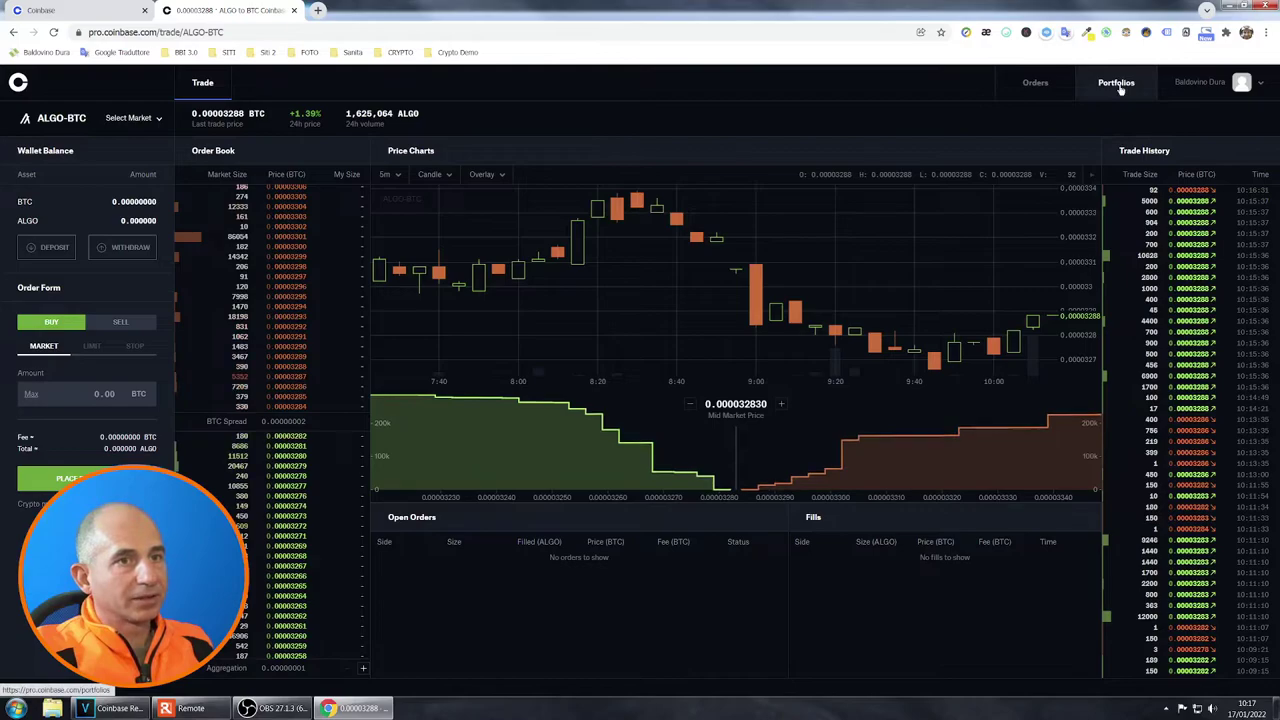
{"action": "left_click", "coordinate": [1117, 83]}
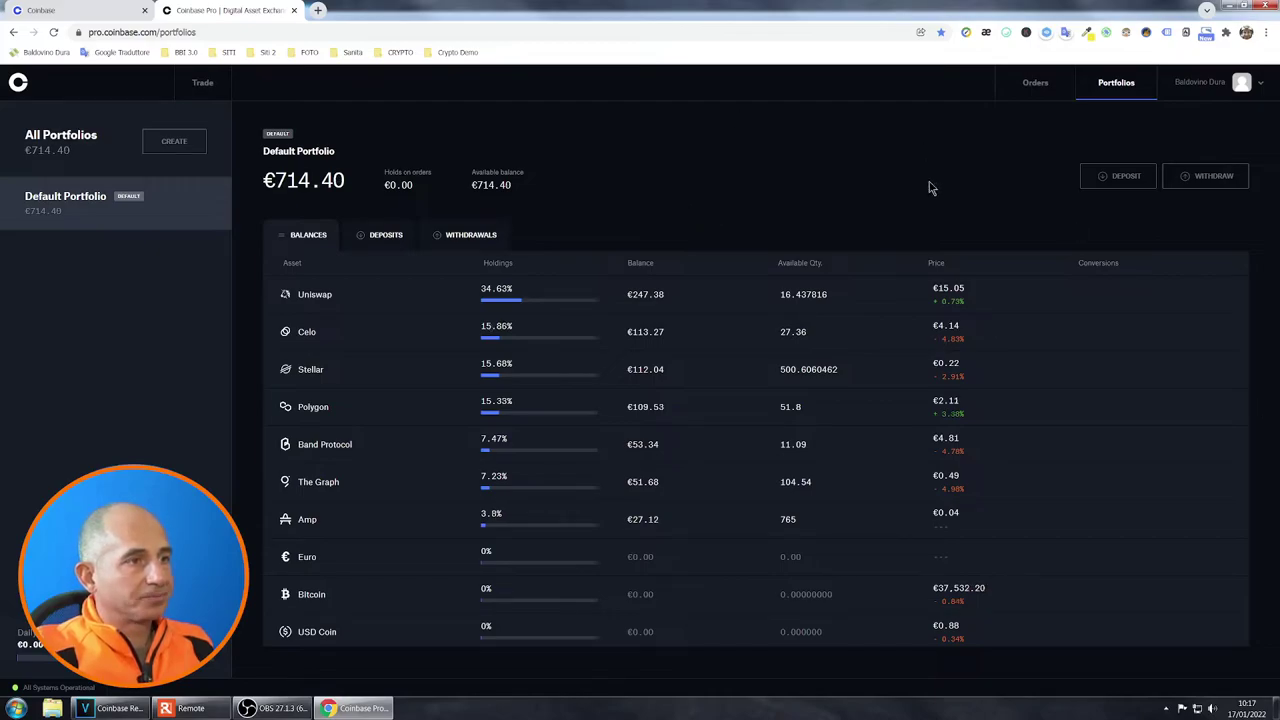
{"action": "left_click", "coordinate": [174, 143]}
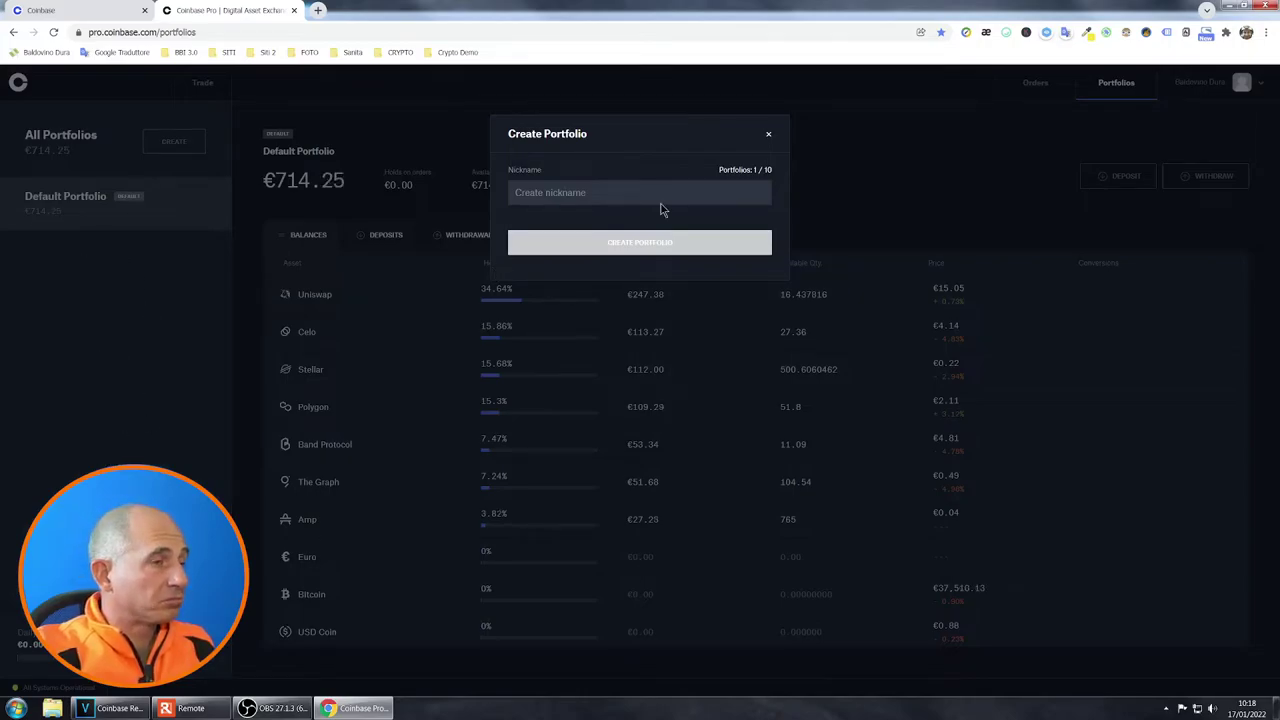
{"action": "left_click", "coordinate": [768, 134]}
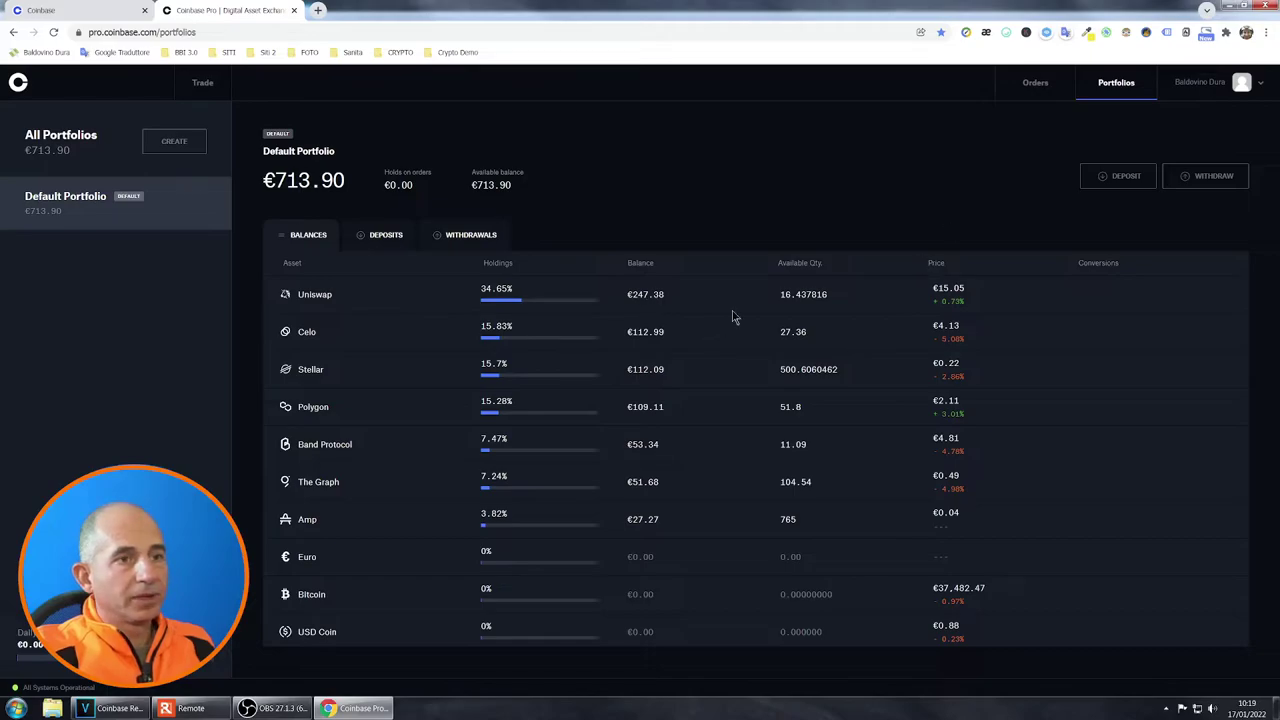
- Start a max UNI withdrawal to a crypto address, cancel it, and switch to Coinbase.com
{"action": "left_click", "coordinate": [1203, 187]}
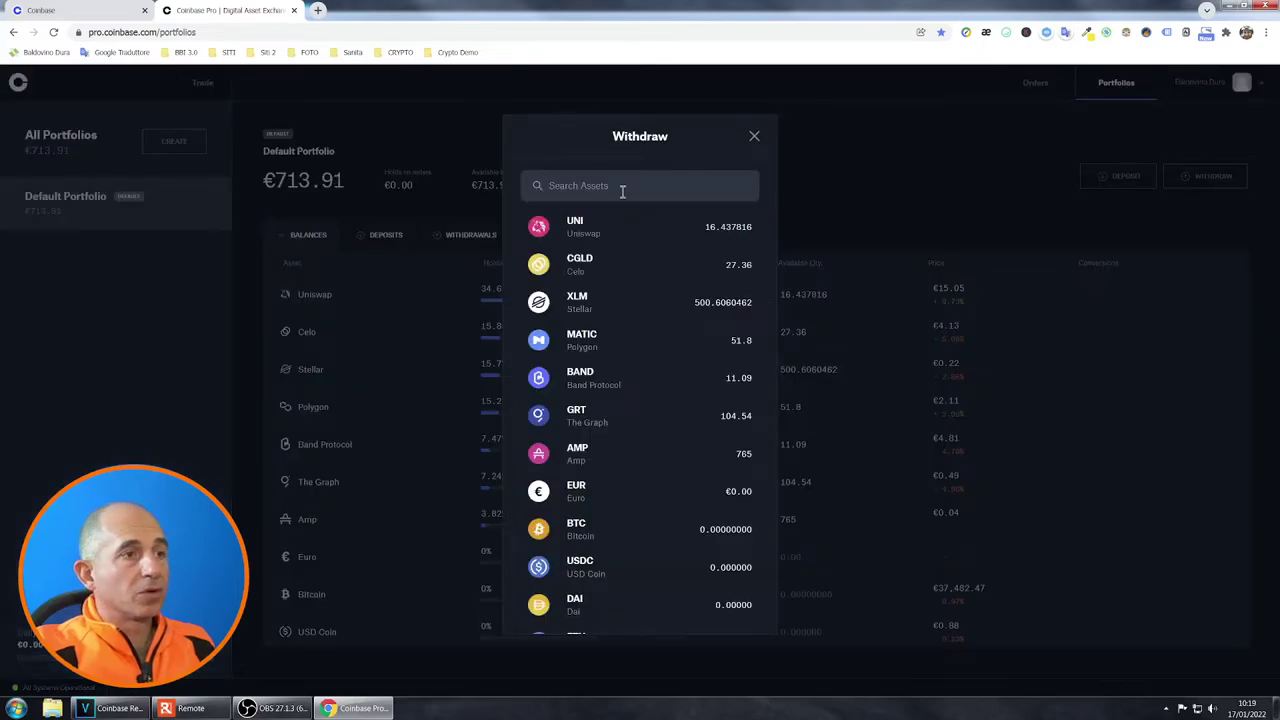
{"action": "left_click", "coordinate": [585, 230]}
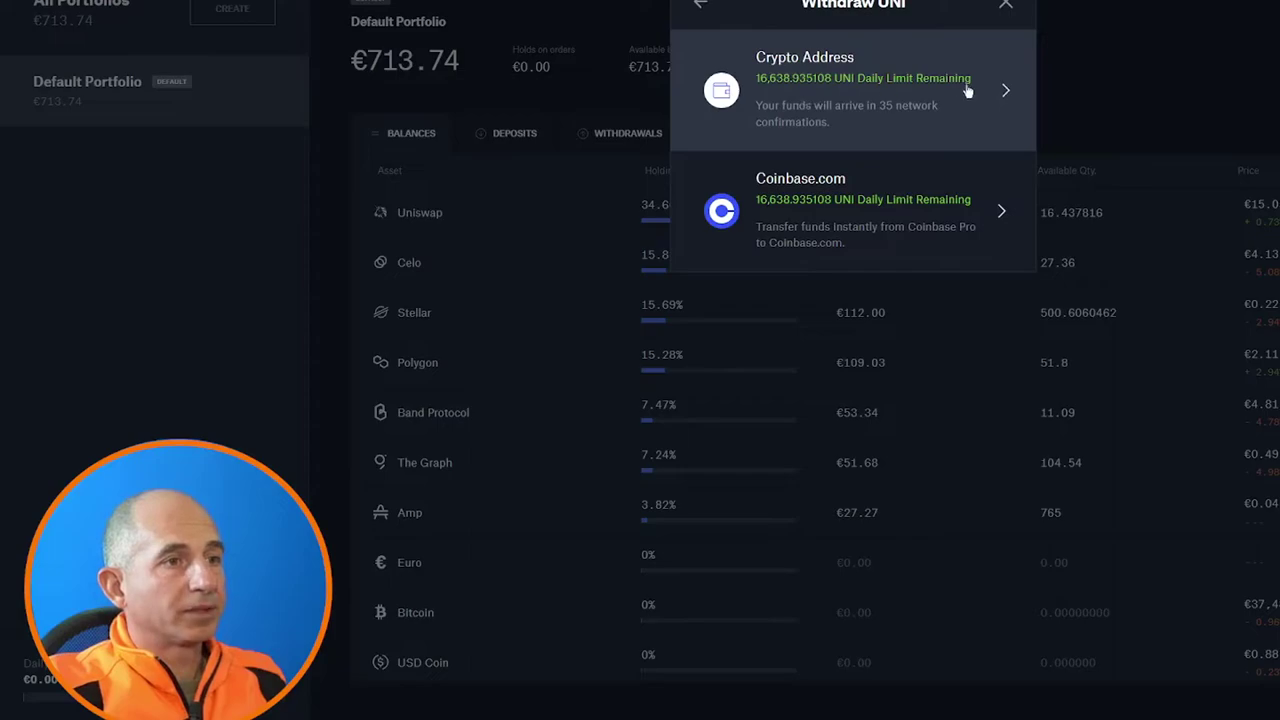
{"action": "left_click", "coordinate": [964, 92]}
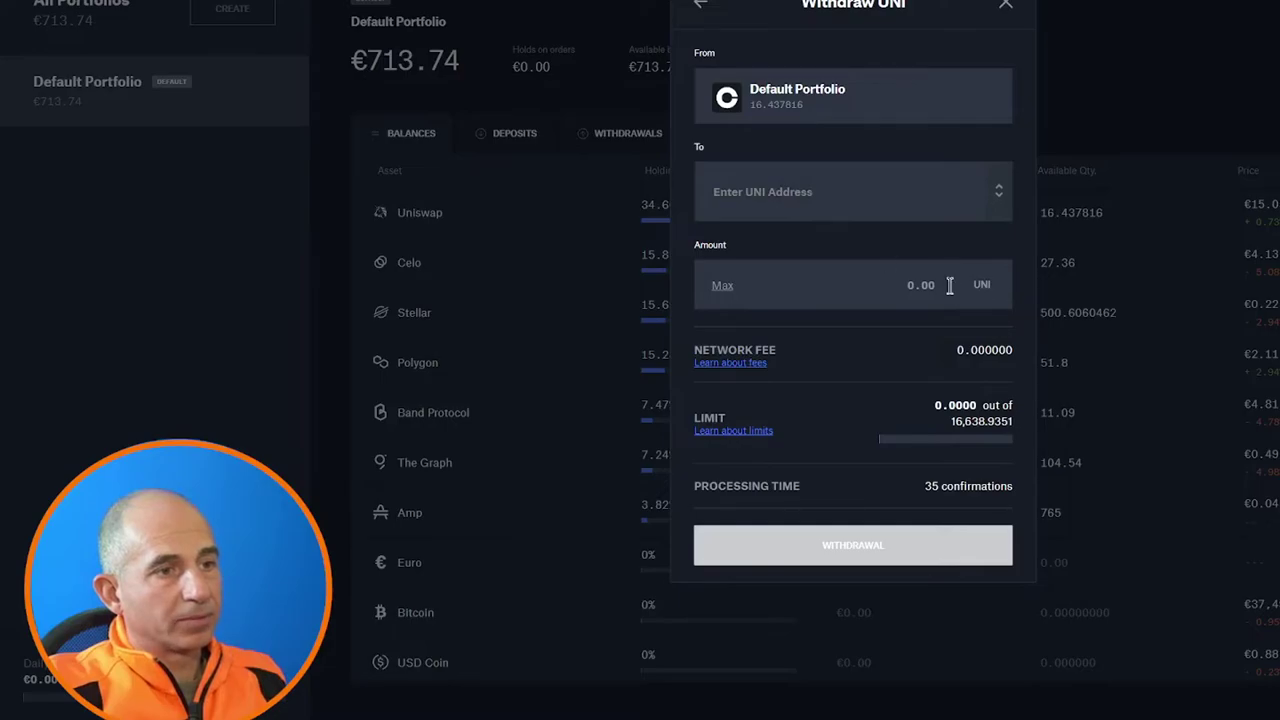
{"action": "left_click", "coordinate": [718, 288]}
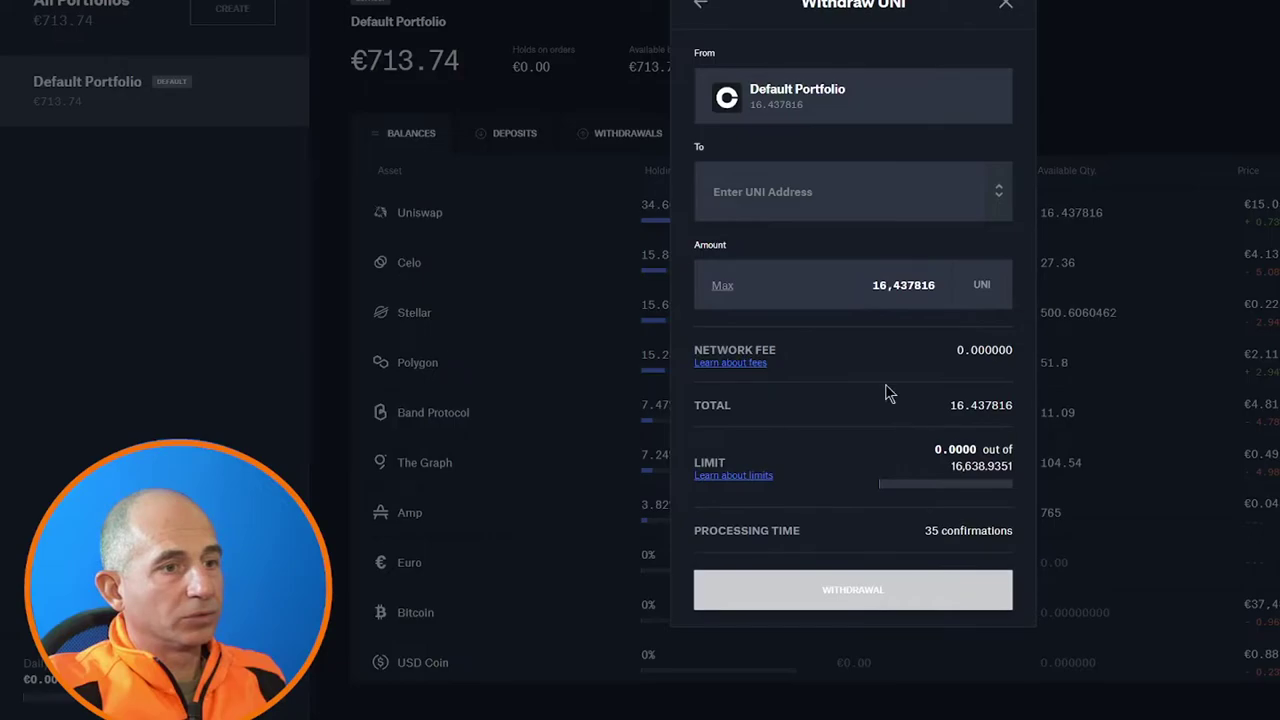
{"action": "left_click", "coordinate": [784, 198]}
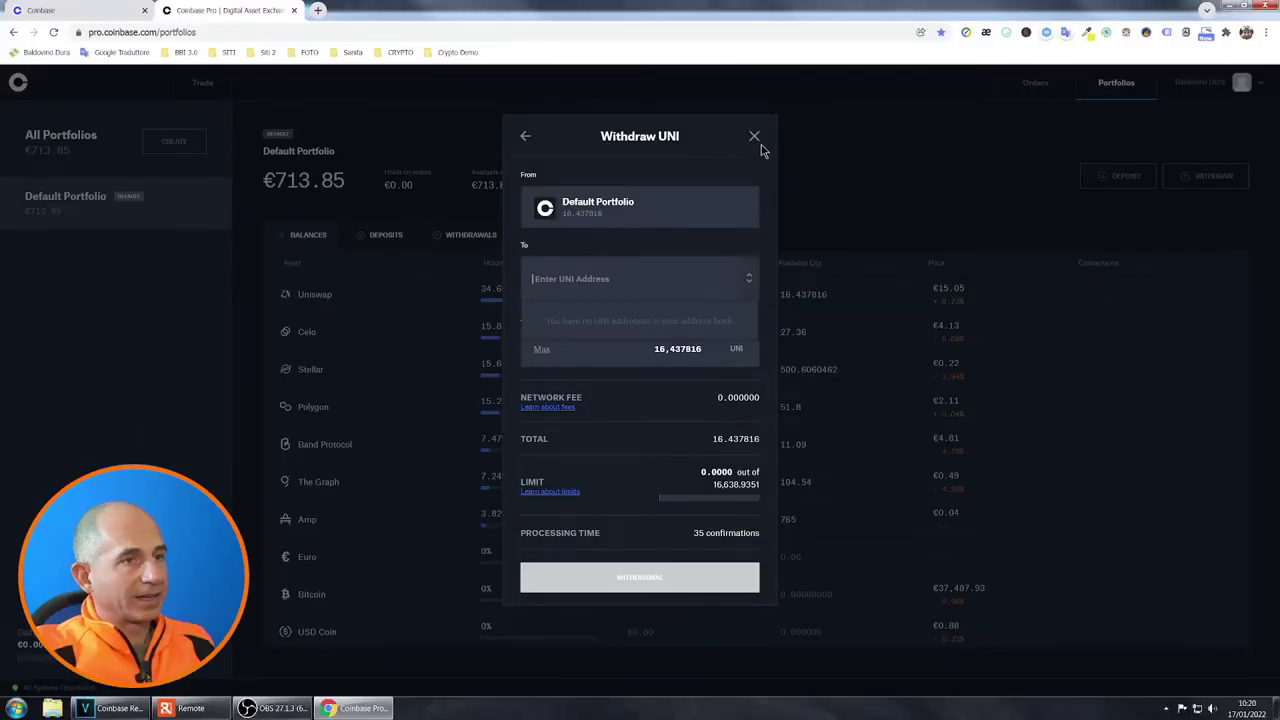
{"action": "left_click", "coordinate": [755, 139]}
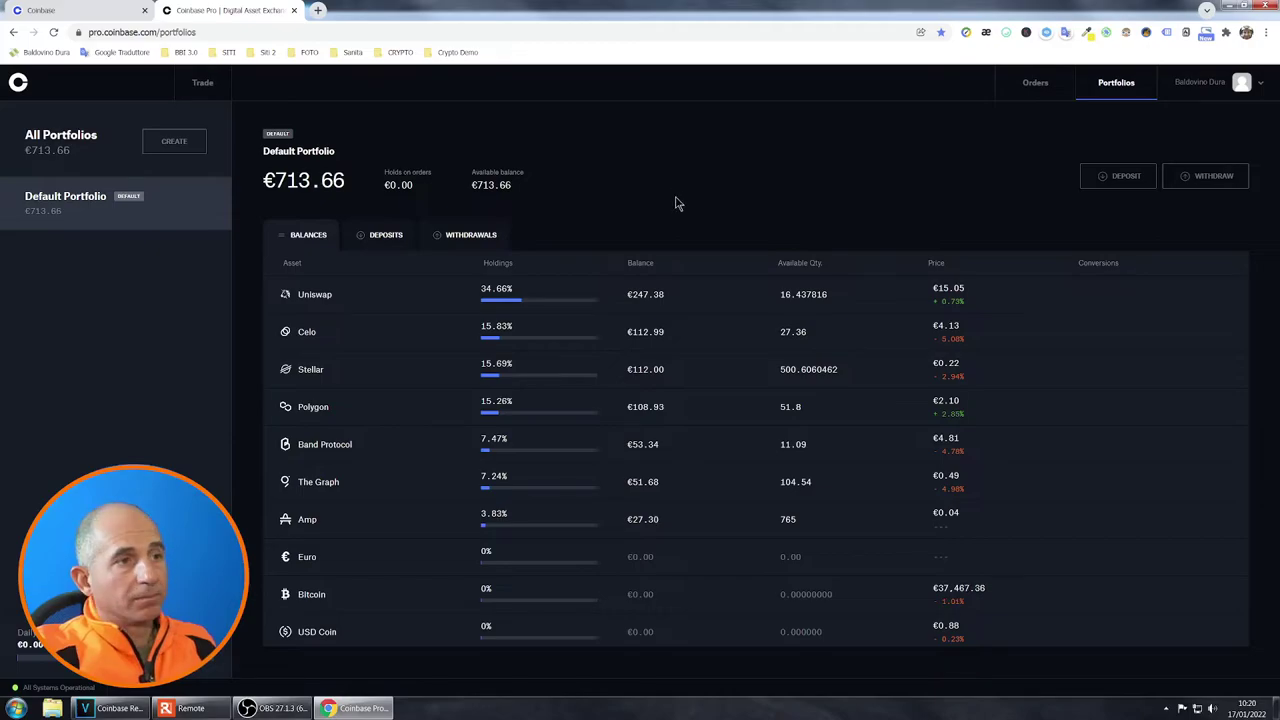
{"action": "left_click", "coordinate": [45, 10]}
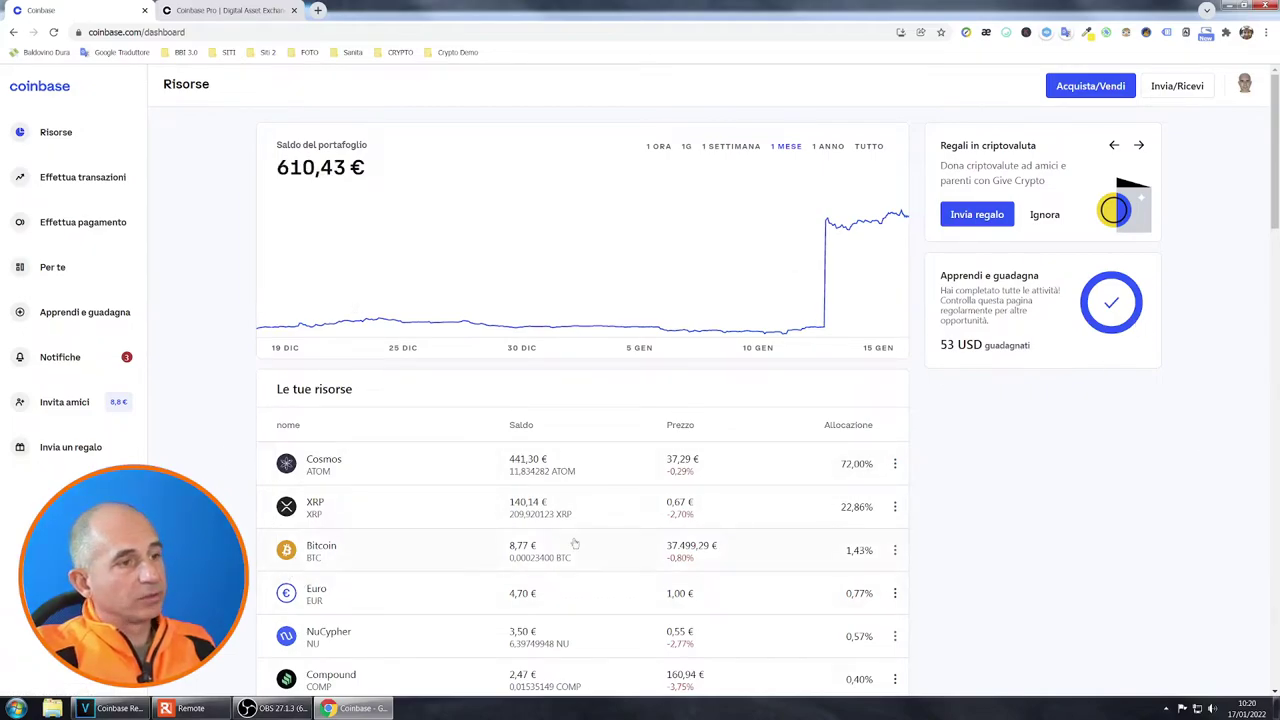
- Return to the Coinbase Pro tab showing the Default Portfolio at €713.53
{"action": "left_click", "coordinate": [228, 12]}
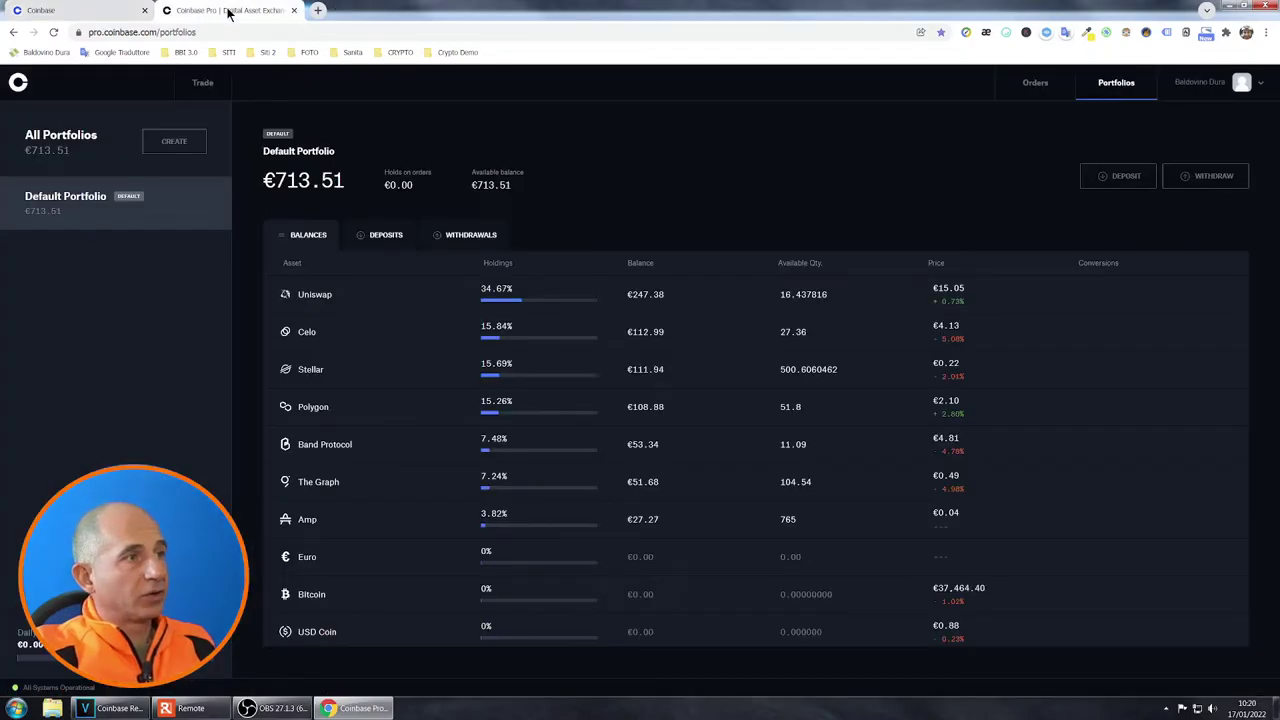
- Deposit the full 0.00023400 BTC from Coinbase.com into the Default Portfolio
{"action": "left_click", "coordinate": [1127, 177]}
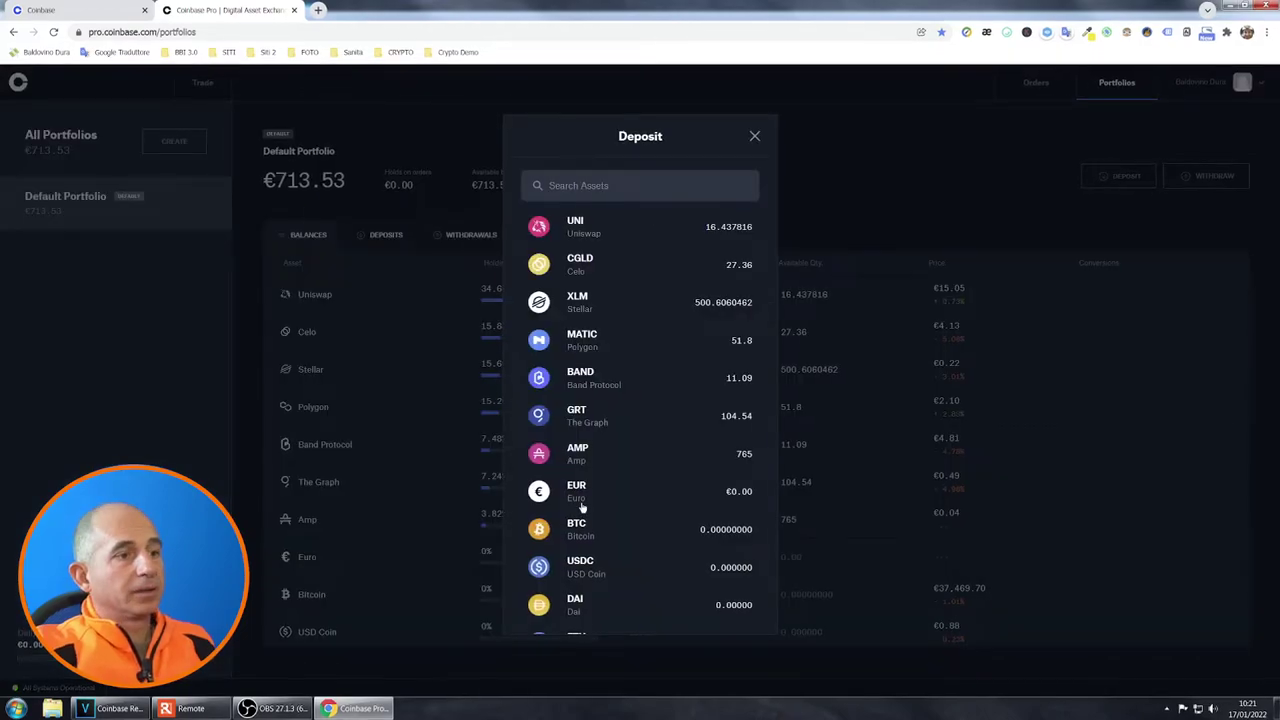
{"action": "left_click", "coordinate": [576, 538]}
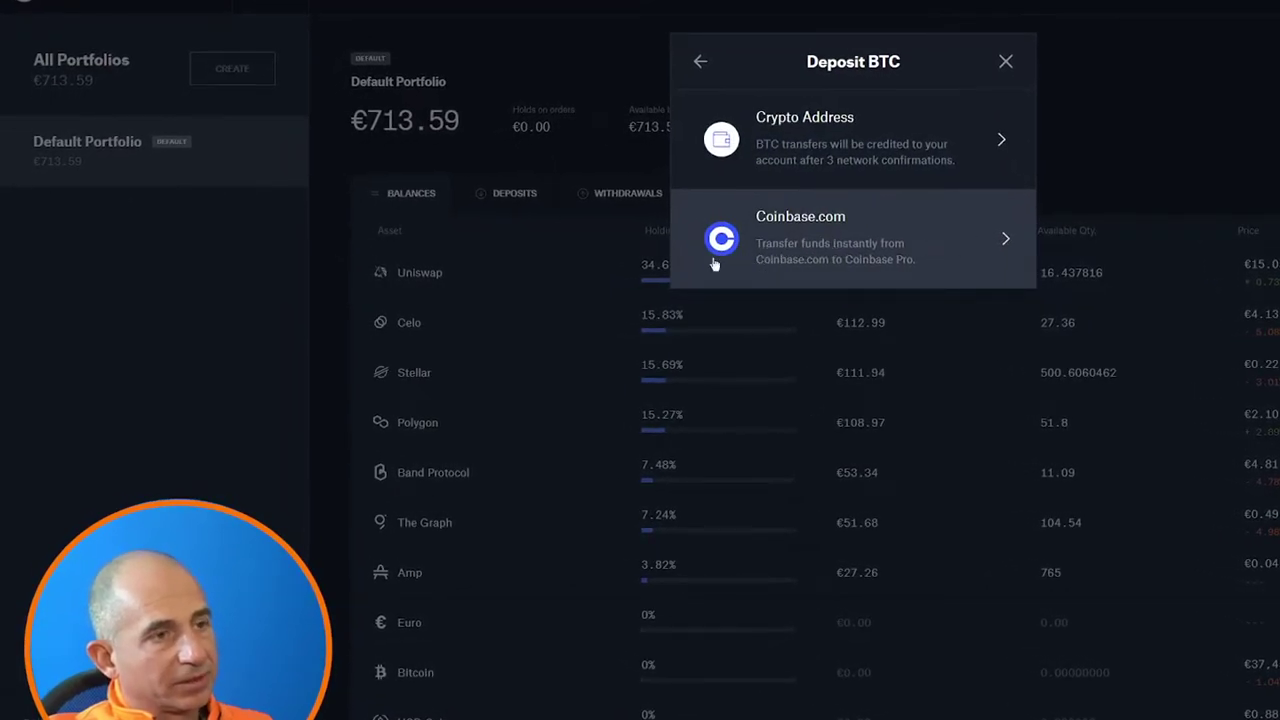
{"action": "left_click", "coordinate": [857, 256]}
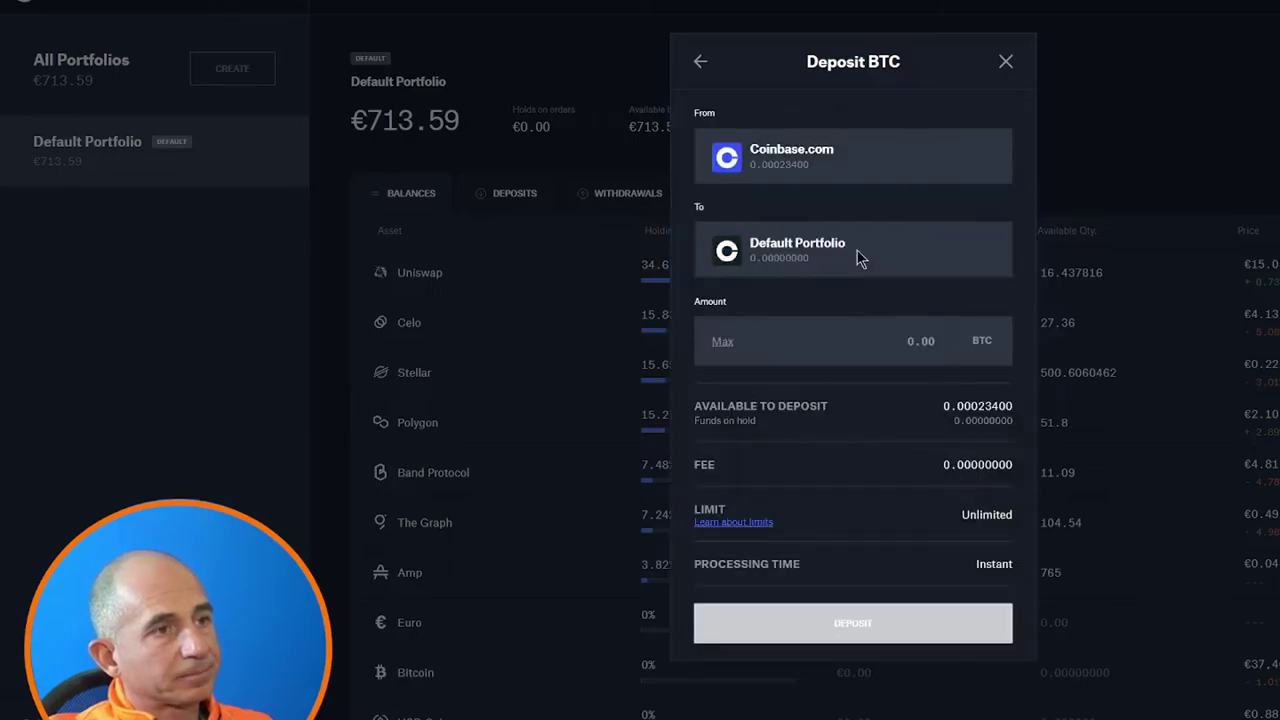
{"action": "left_click", "coordinate": [719, 343]}
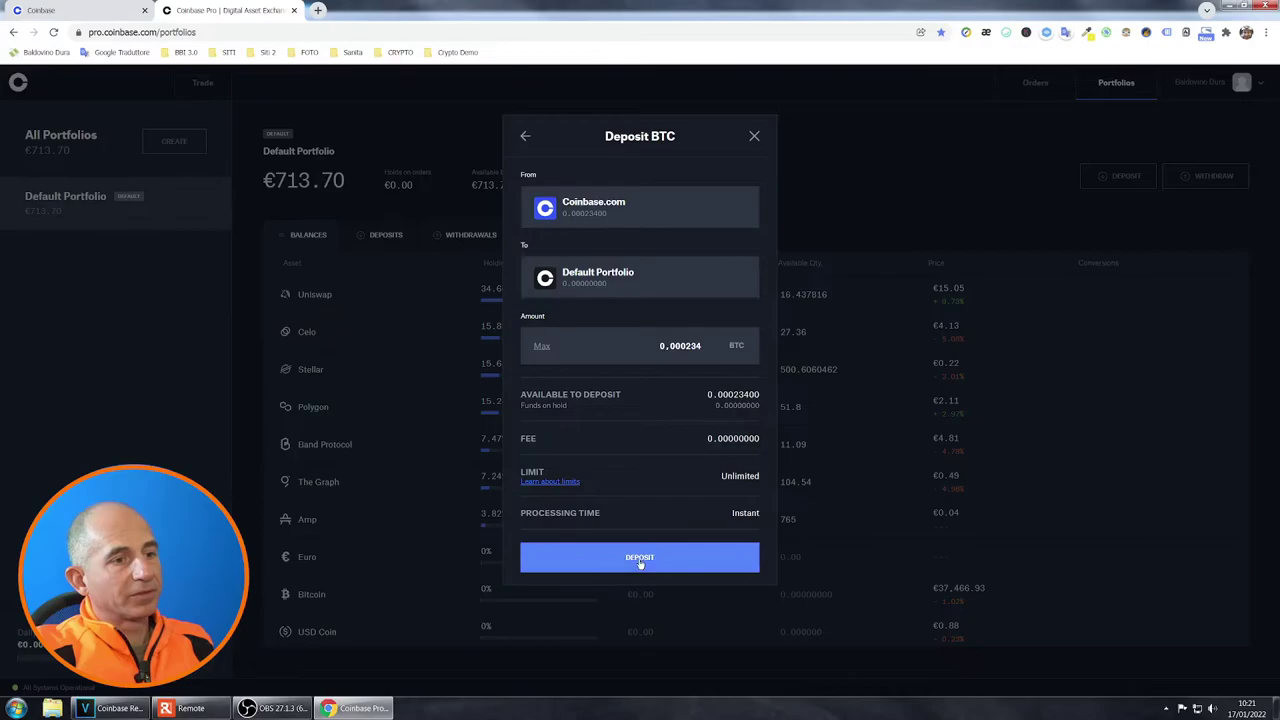
{"action": "left_click", "coordinate": [640, 563]}
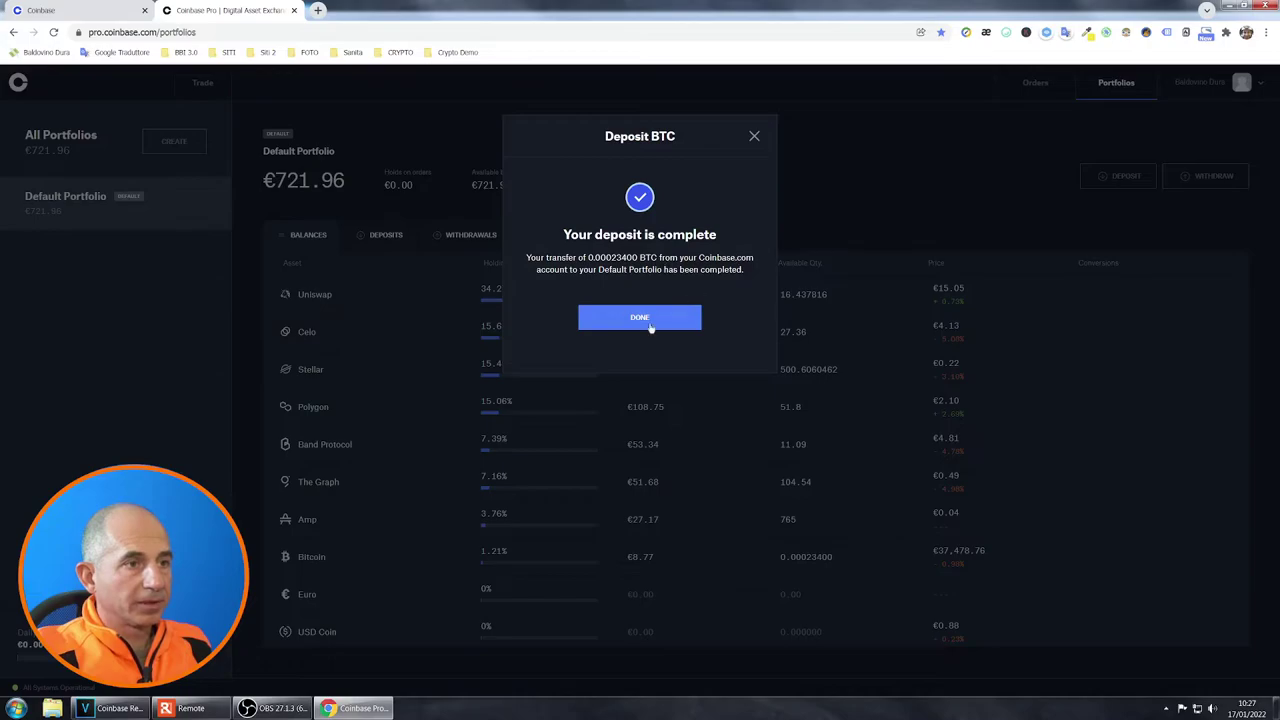
{"action": "left_click", "coordinate": [648, 327]}
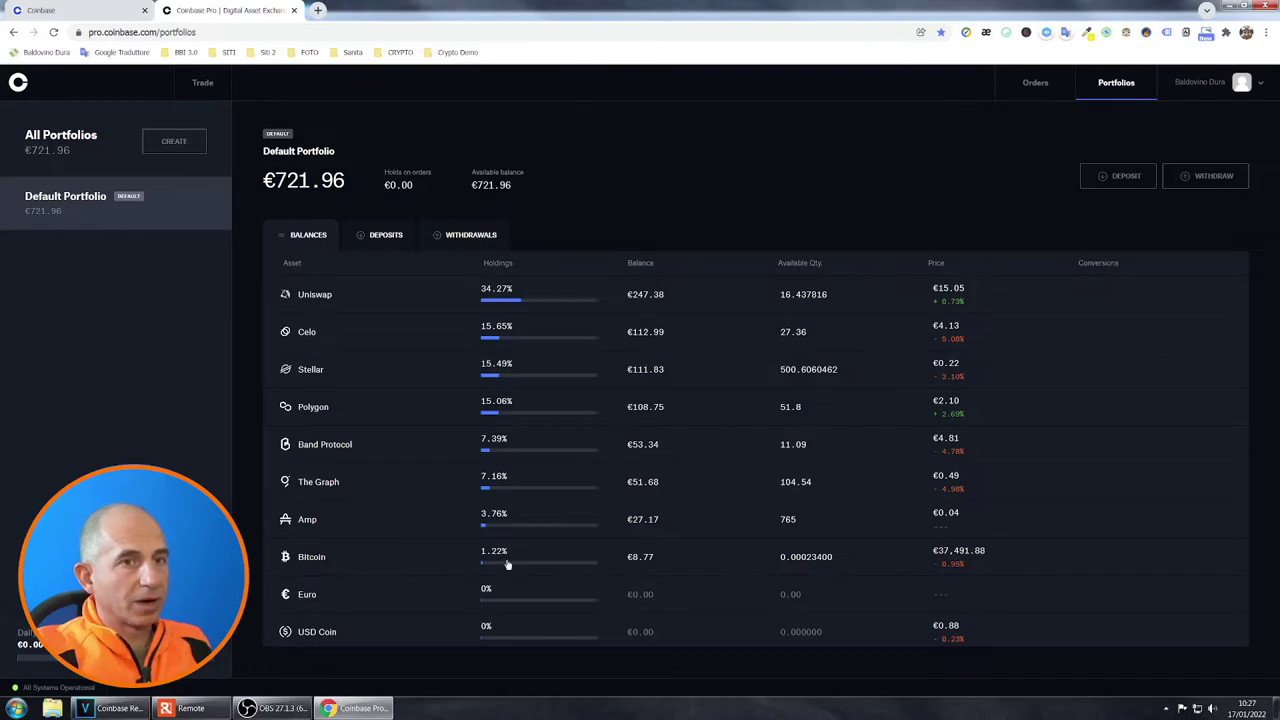
- Withdraw the entire 0.00023400 BTC balance from the Default Portfolio back to Coinbase.com
{"action": "left_click", "coordinate": [1193, 178]}
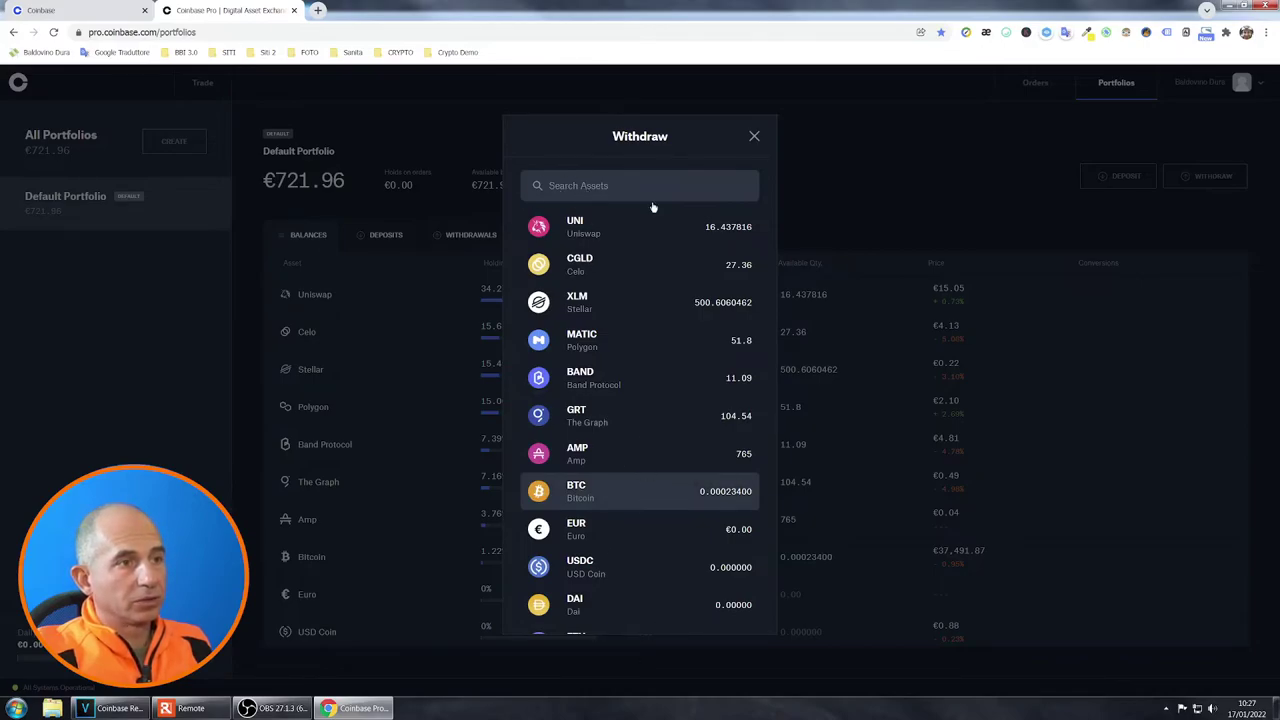
{"action": "scroll", "coordinate": [652, 207], "scroll_direction": "down", "scroll_amount": 5}
{"action": "scroll", "coordinate": [646, 515], "scroll_direction": "down", "scroll_amount": 1}
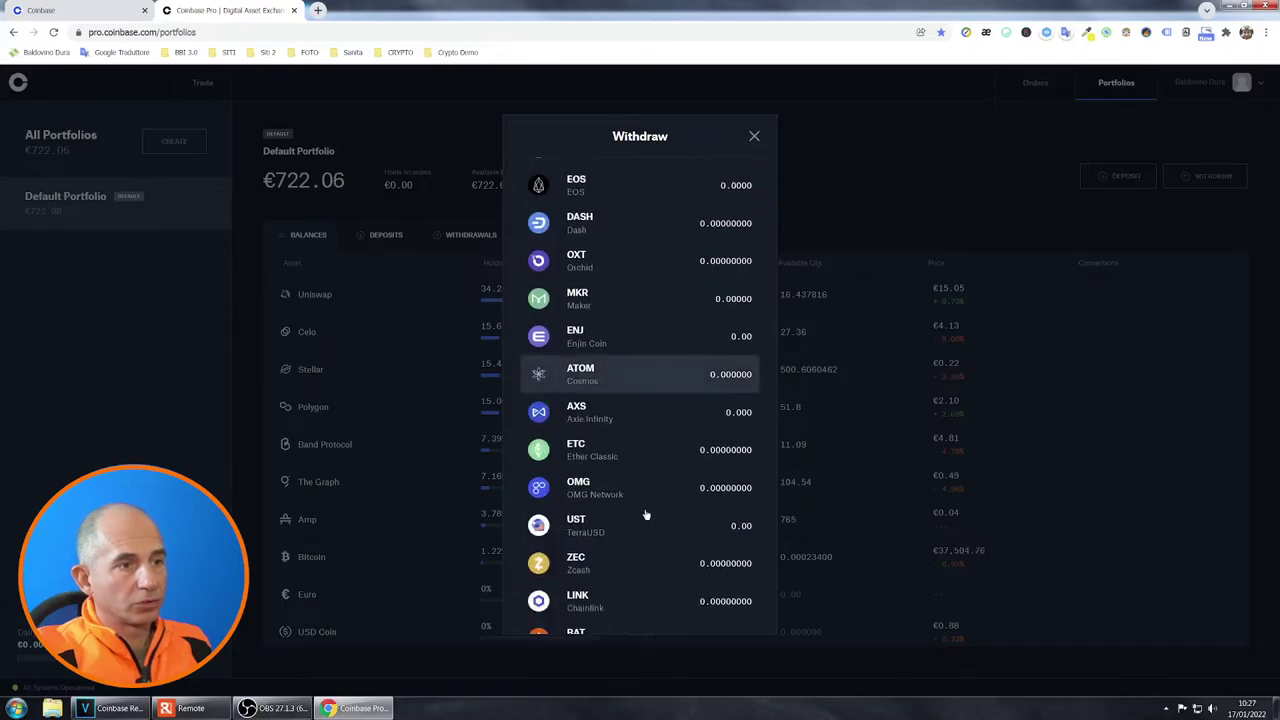
{"action": "scroll", "coordinate": [646, 515], "scroll_direction": "up", "scroll_amount": 10}
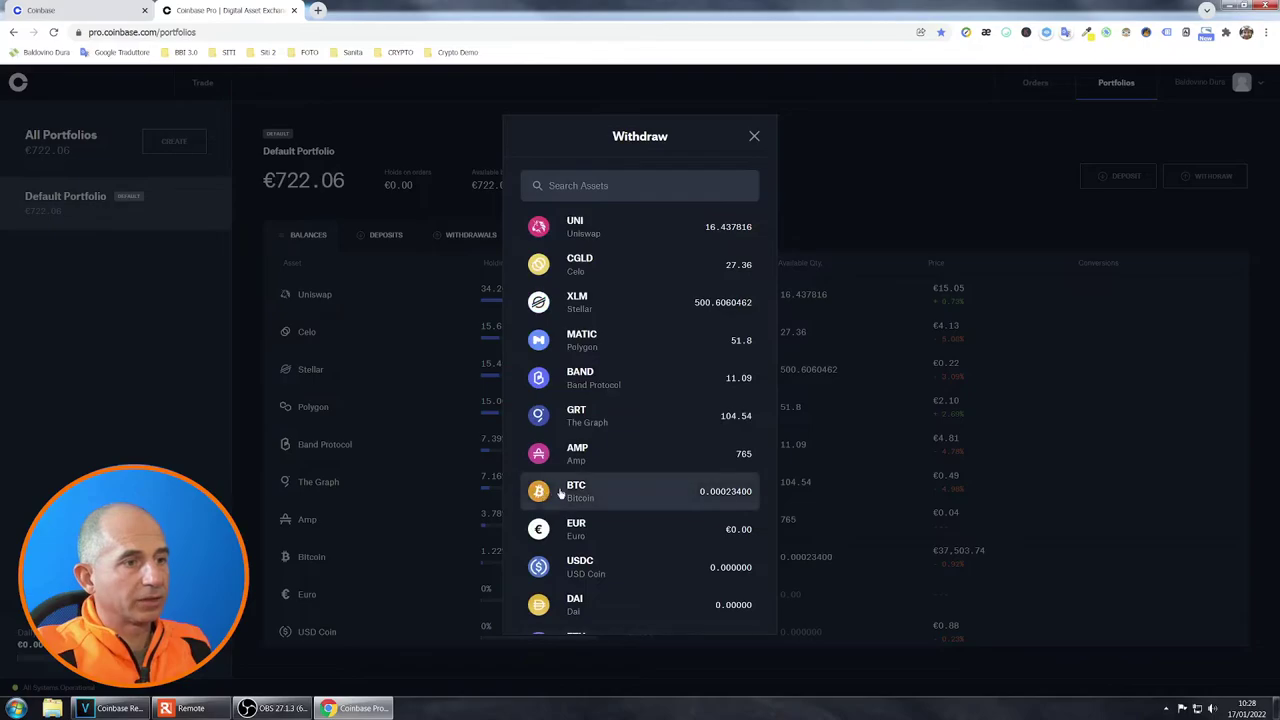
{"action": "left_click", "coordinate": [591, 498]}
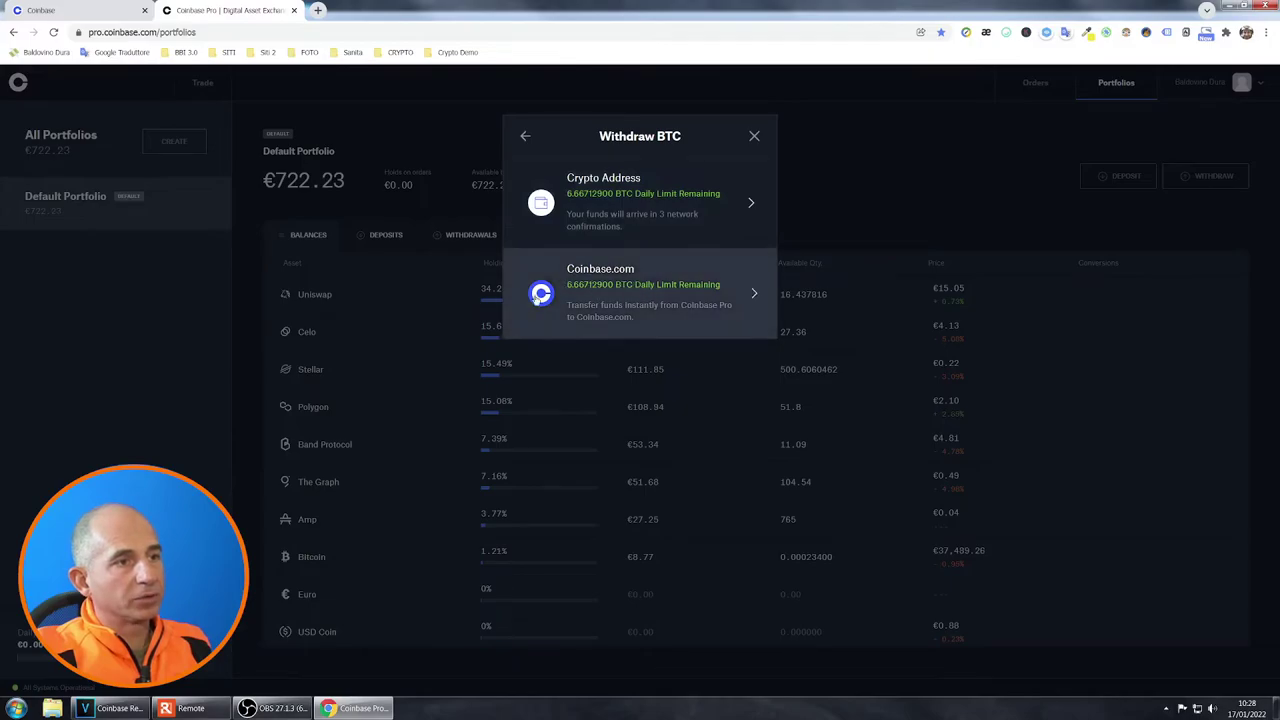
{"action": "left_click", "coordinate": [702, 297]}
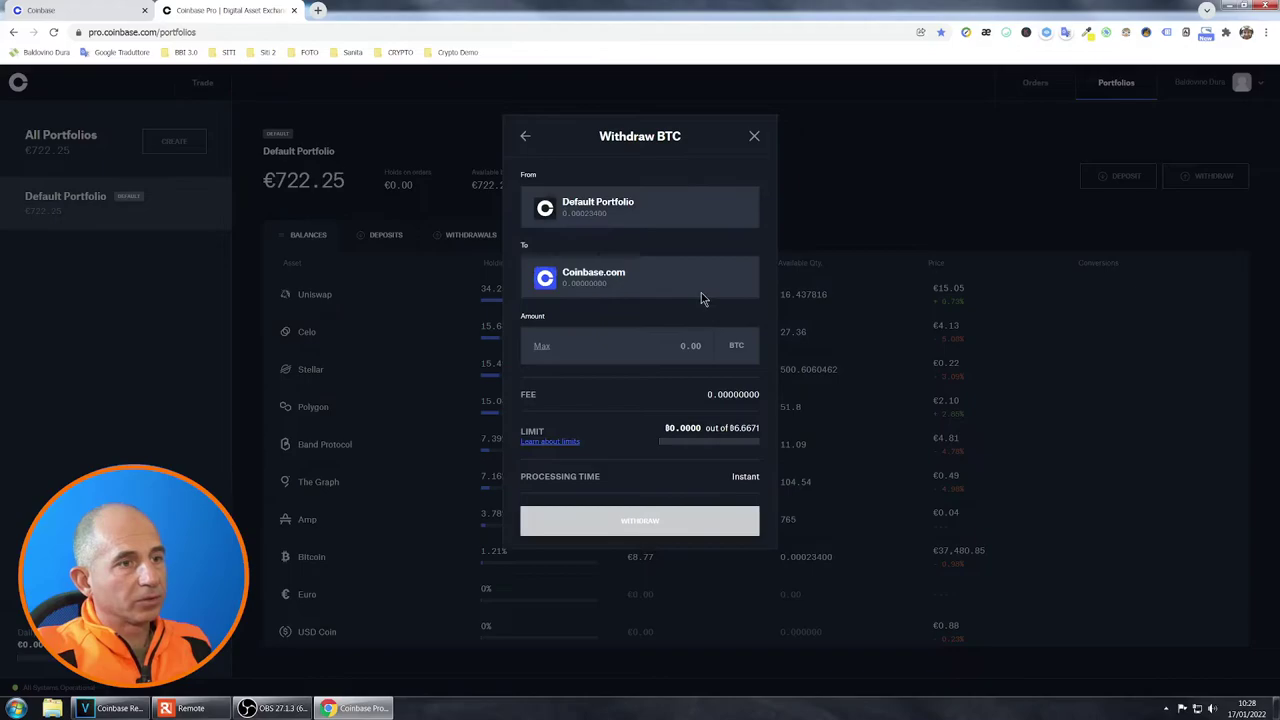
{"action": "left_click", "coordinate": [540, 346]}
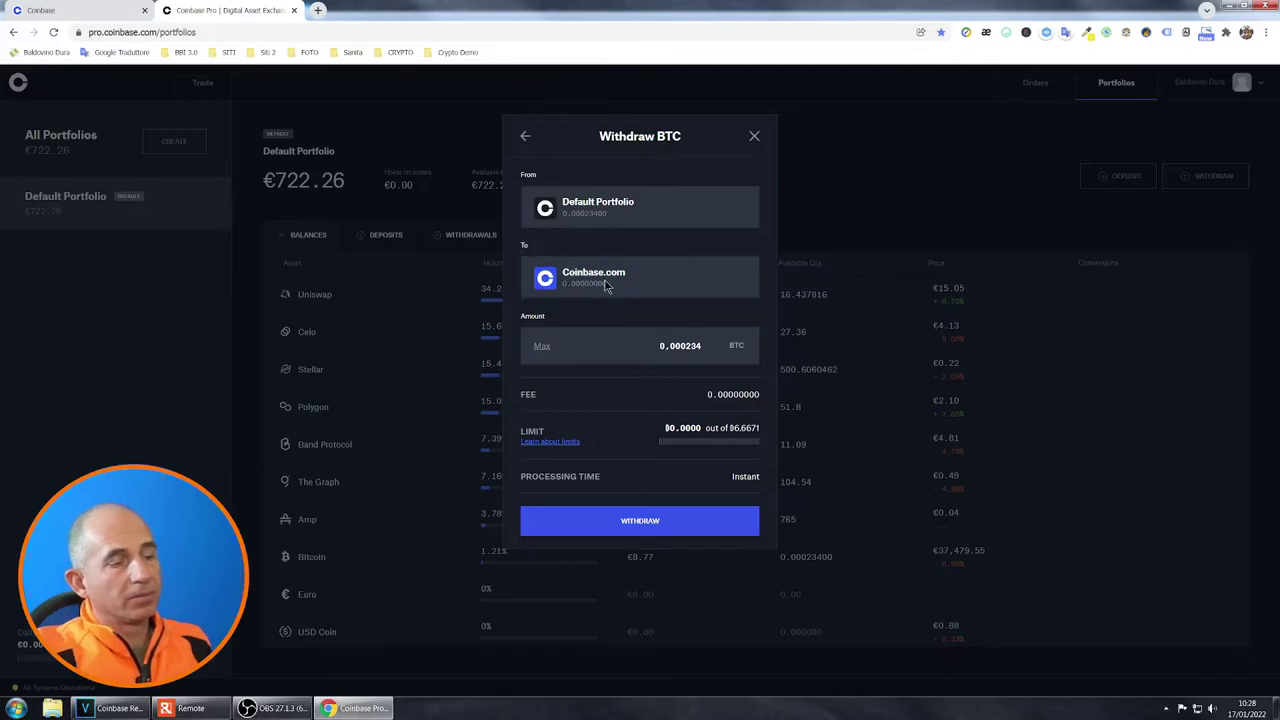
{"action": "left_click", "coordinate": [633, 521]}
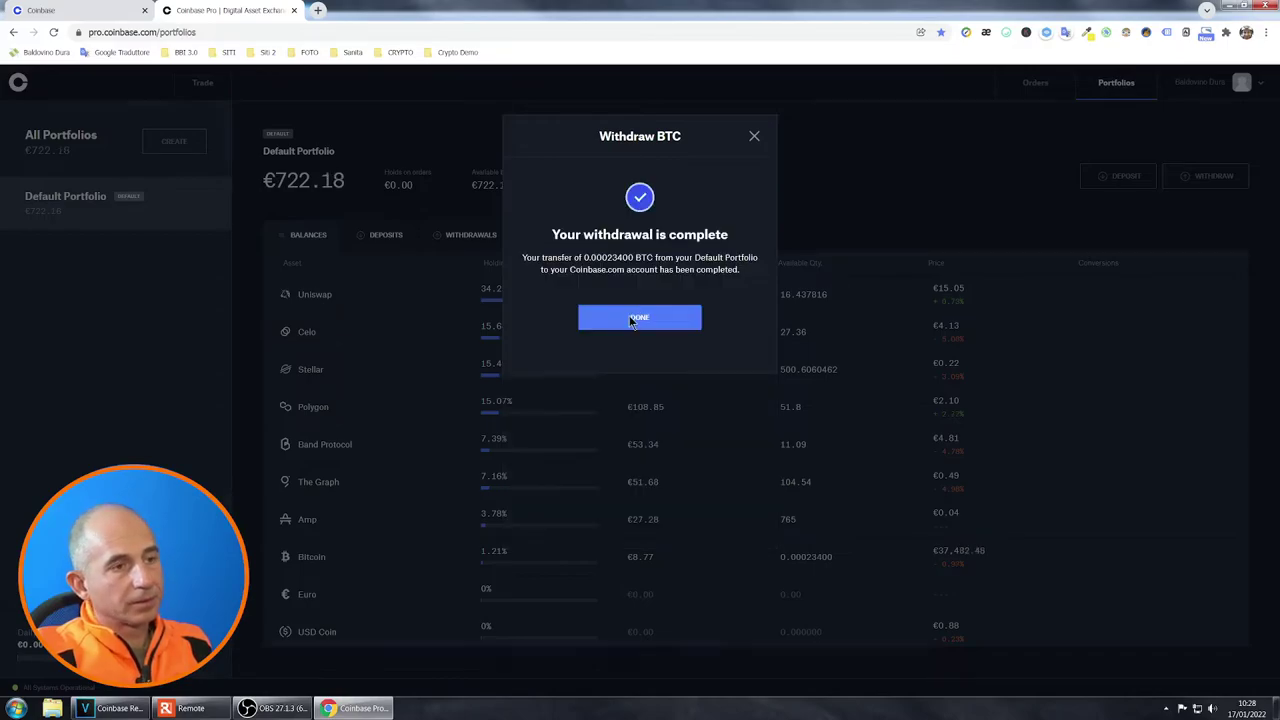
{"action": "left_click", "coordinate": [632, 320]}
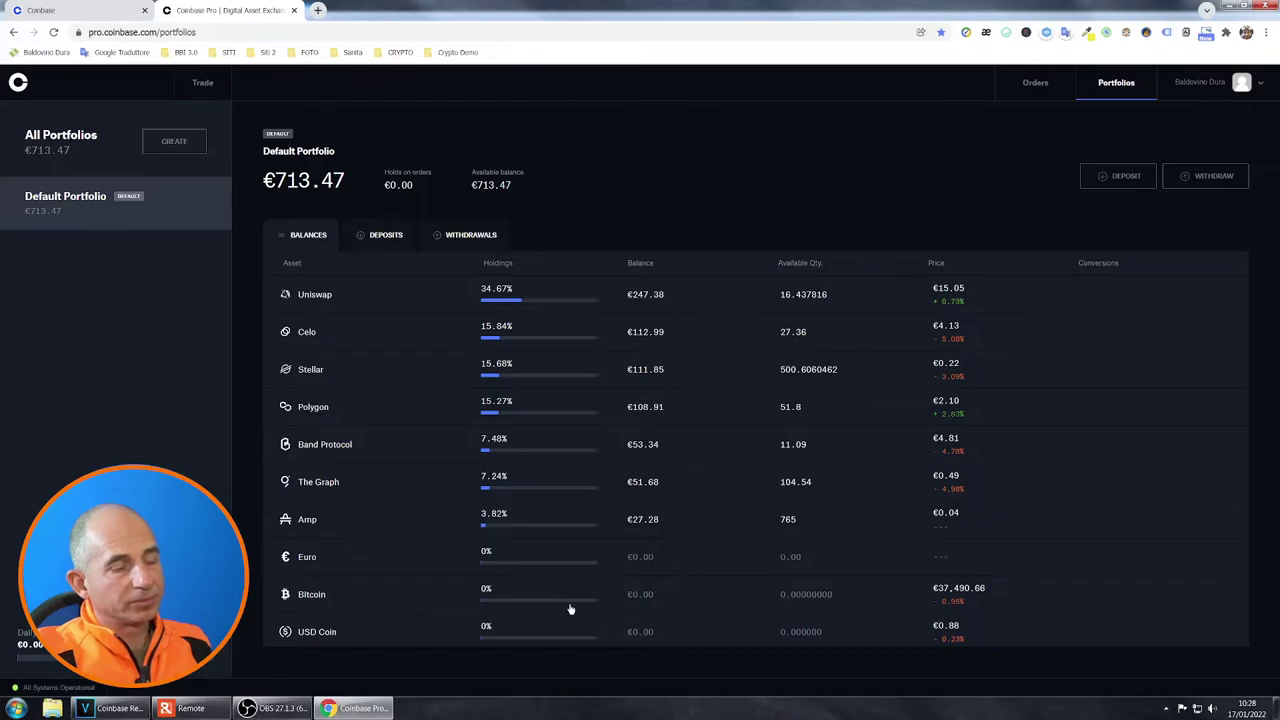
- Switch to the Coinbase.com tab and scroll through the Balancer (BAL) price page
{"action": "left_click", "coordinate": [52, 12]}
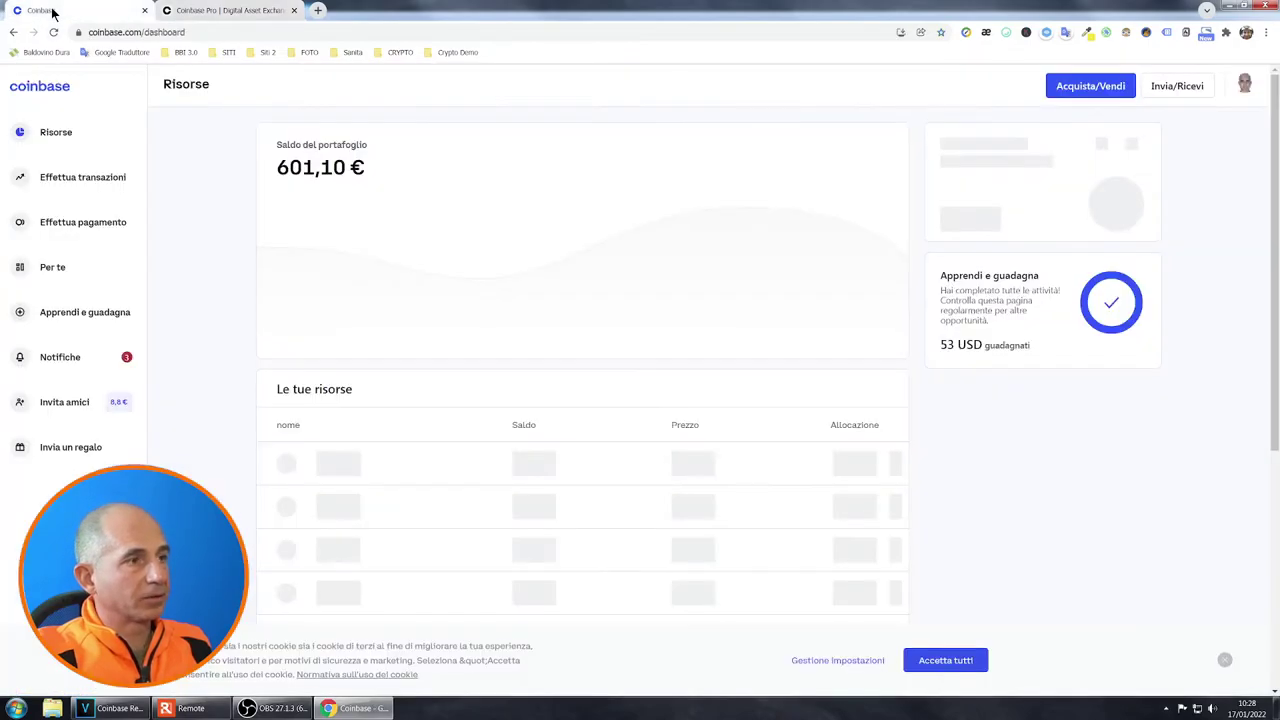
{"action": "scroll", "coordinate": [498, 464], "scroll_direction": "down", "scroll_amount": 3}
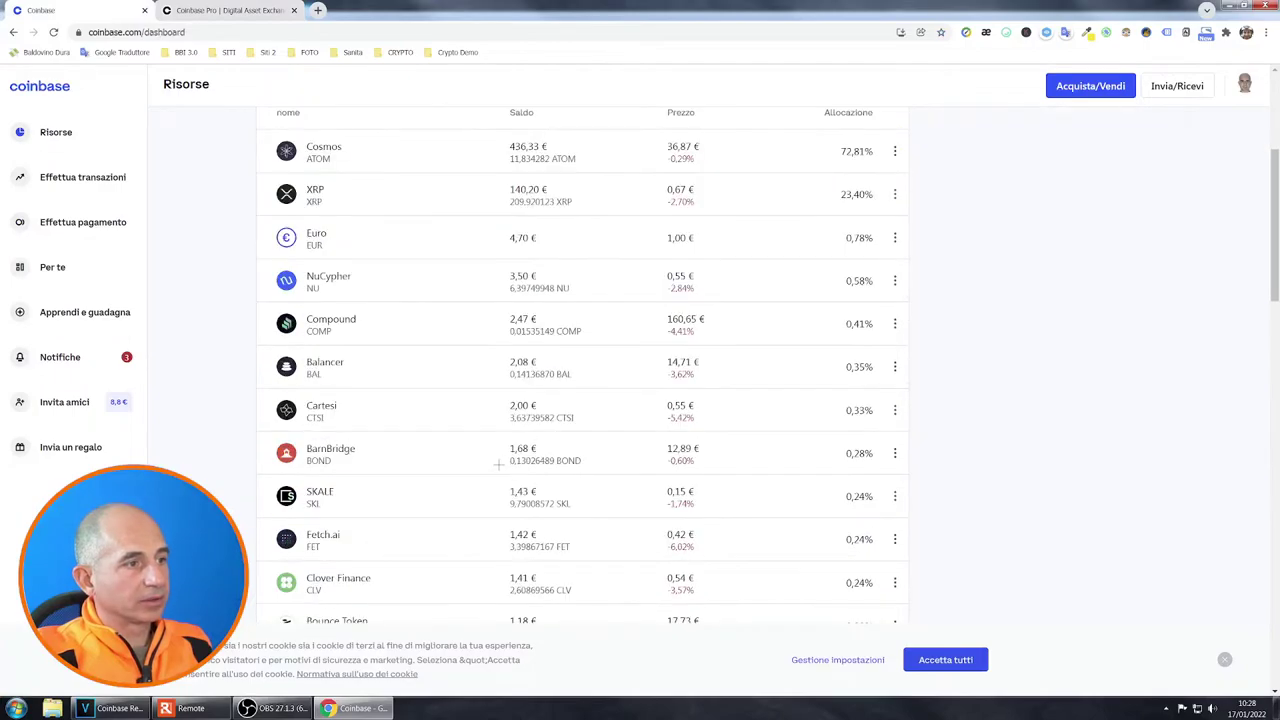
{"action": "scroll", "coordinate": [339, 443], "scroll_direction": "up", "scroll_amount": 3}
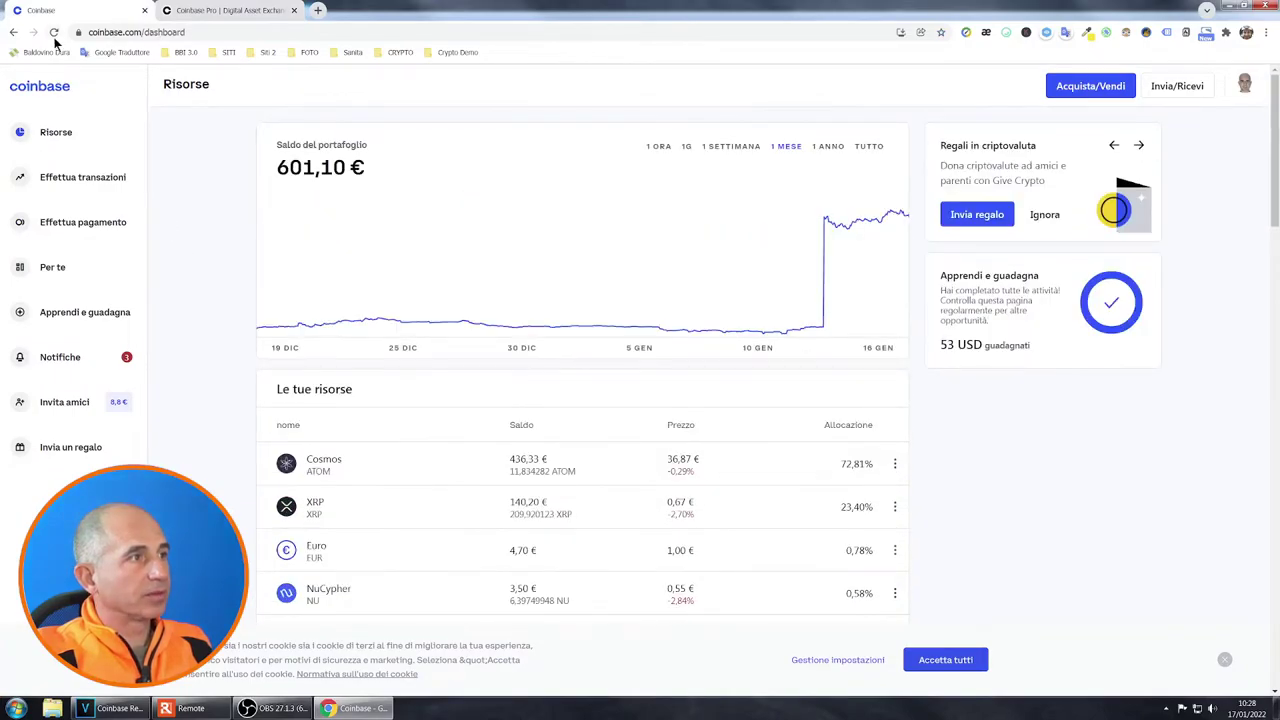
{"action": "scroll", "coordinate": [790, 418], "scroll_direction": "down", "scroll_amount": 2}
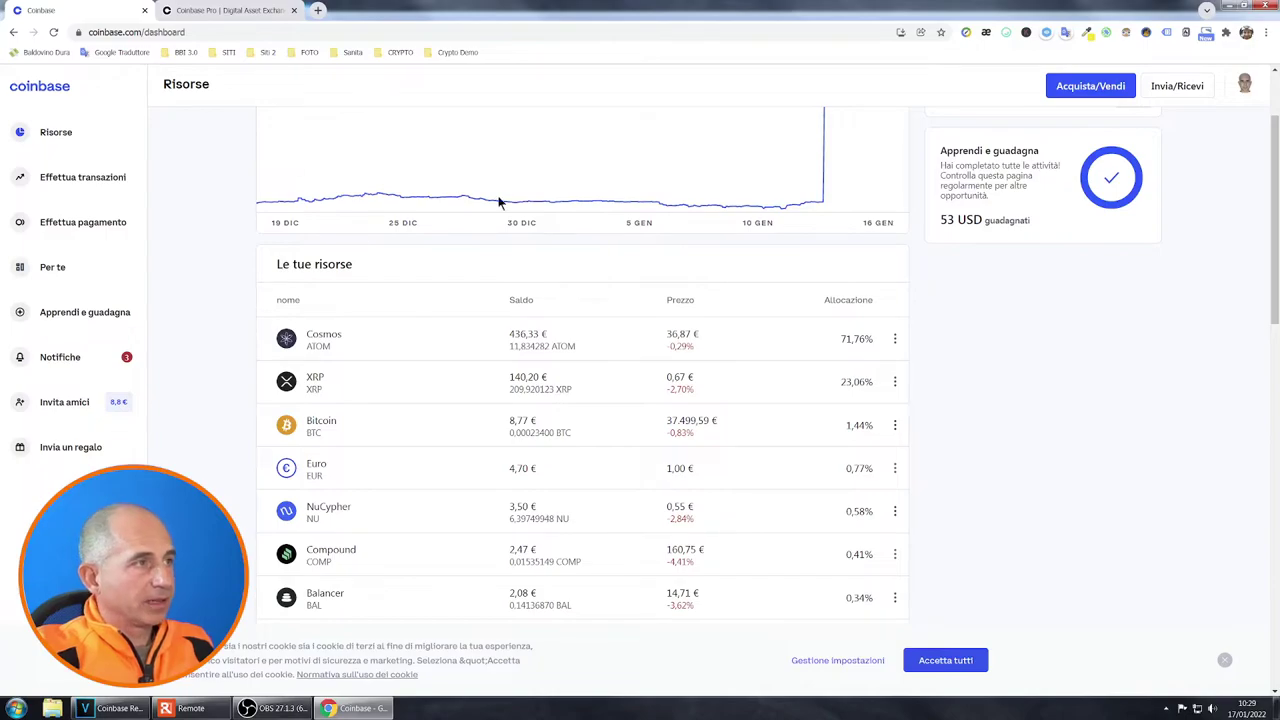
{"action": "scroll", "coordinate": [284, 448], "scroll_direction": "down", "scroll_amount": 3}
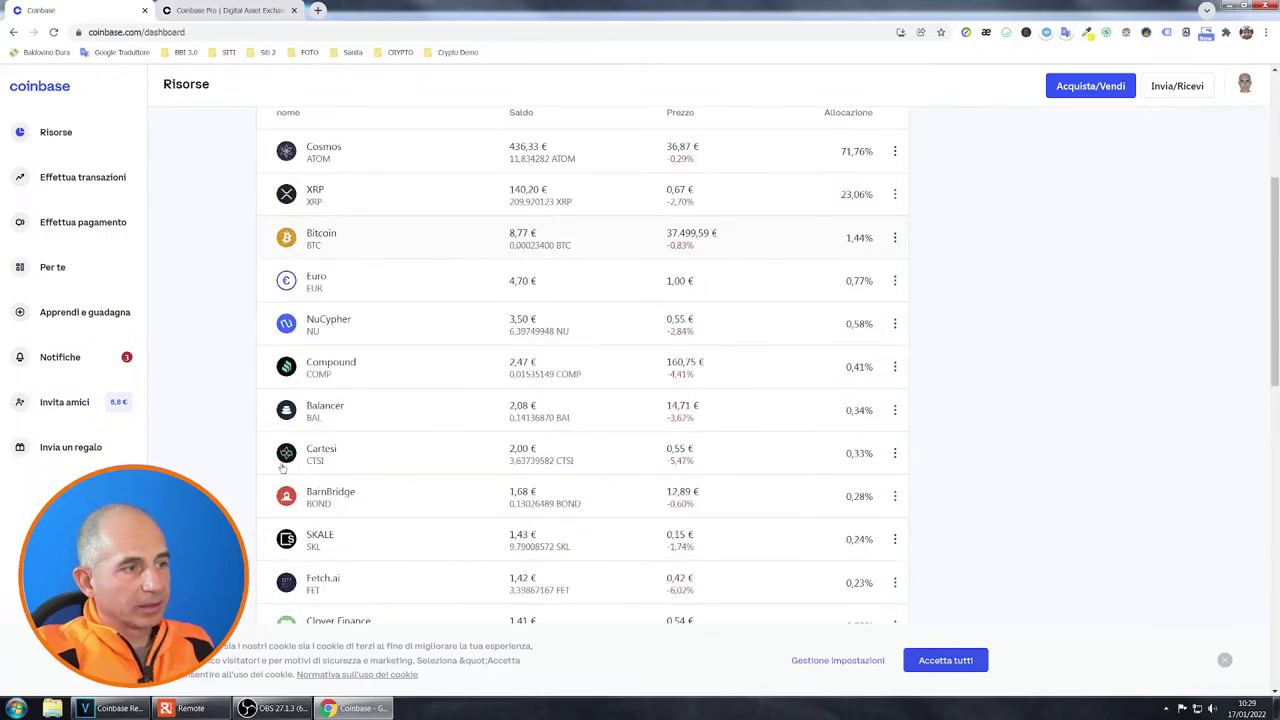
{"action": "scroll", "coordinate": [619, 346], "scroll_direction": "up", "scroll_amount": 4}
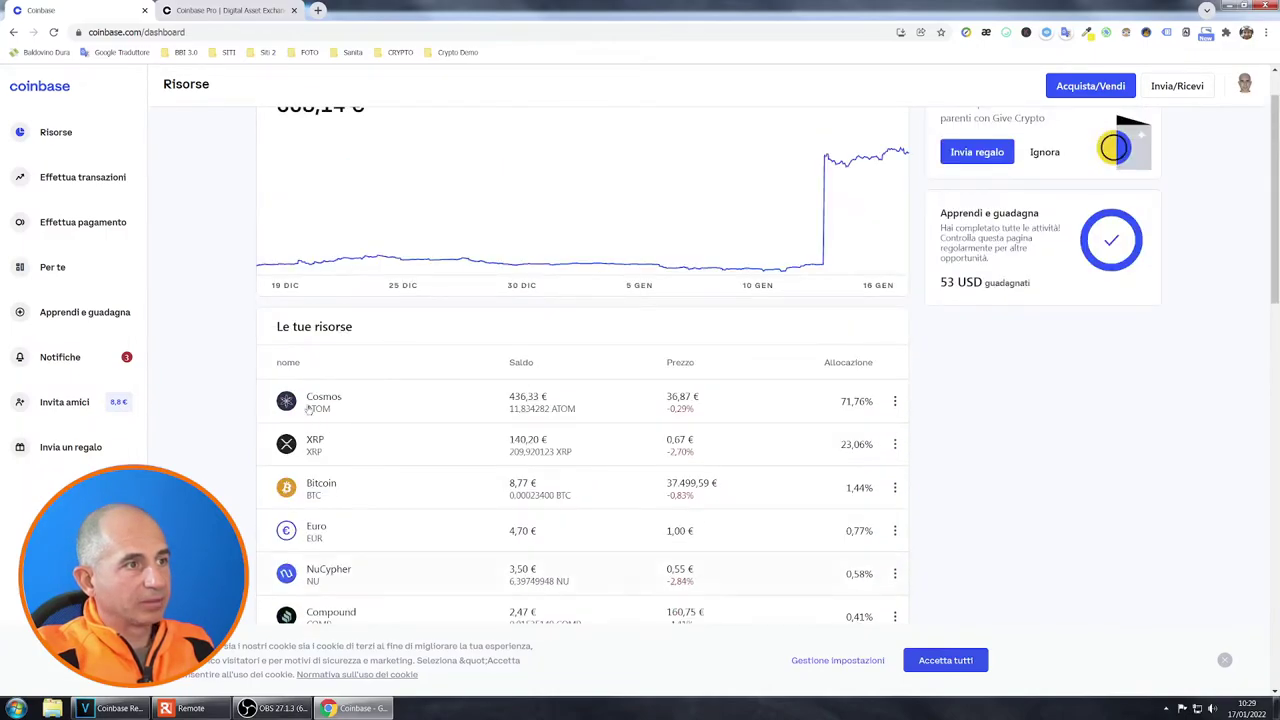
- Open and close Balancer's send/receive panel without sending, then return to Coinbase Pro
{"action": "left_click", "coordinate": [1162, 86]}
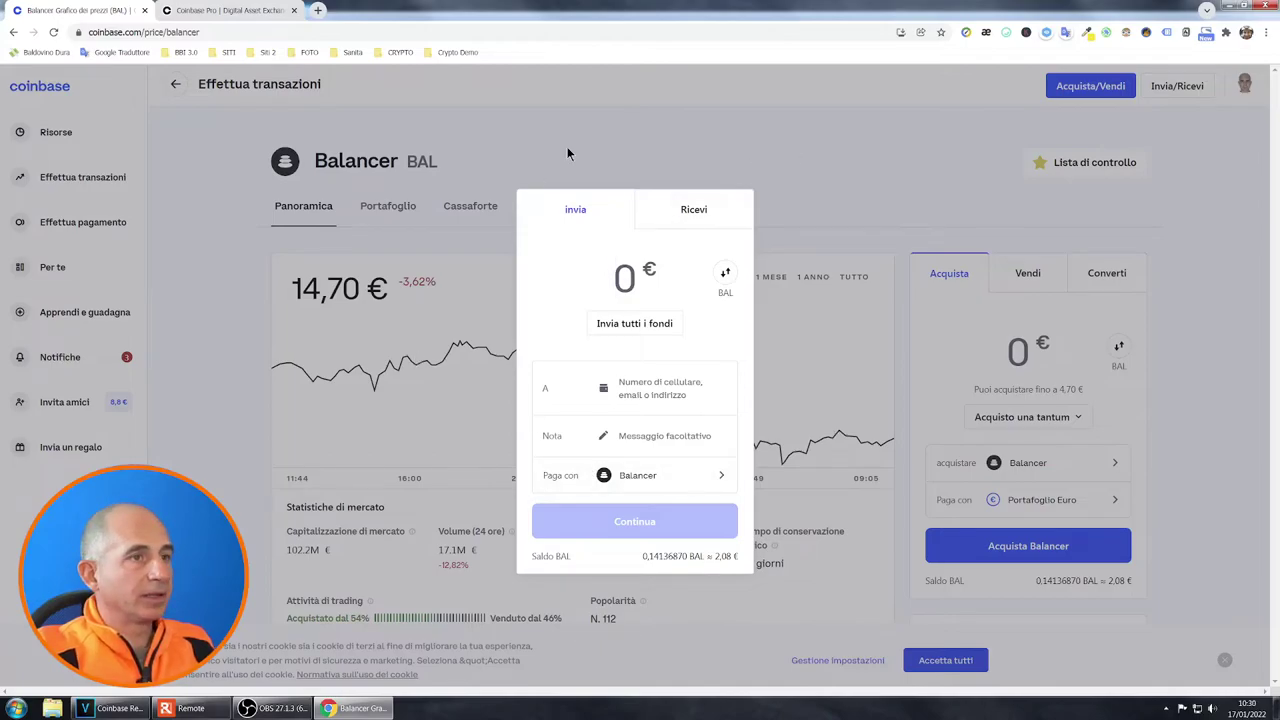
{"action": "left_click", "coordinate": [366, 80]}
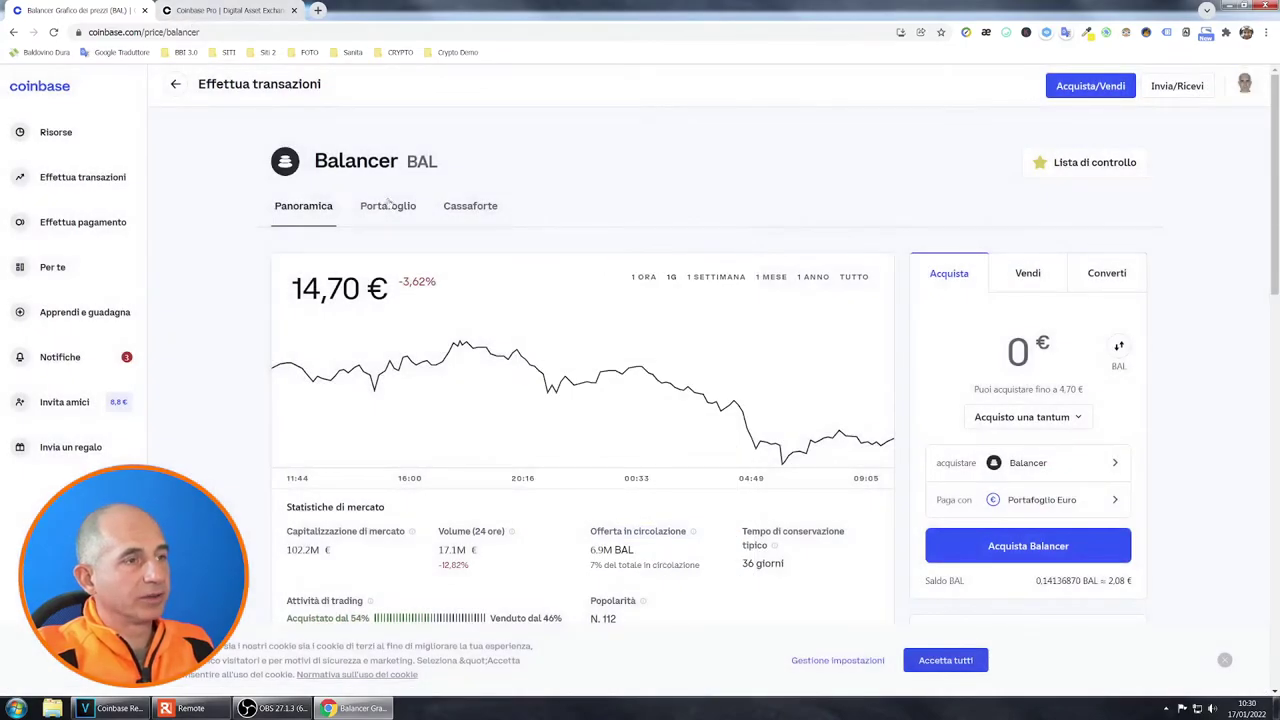
{"action": "left_click", "coordinate": [248, 14]}
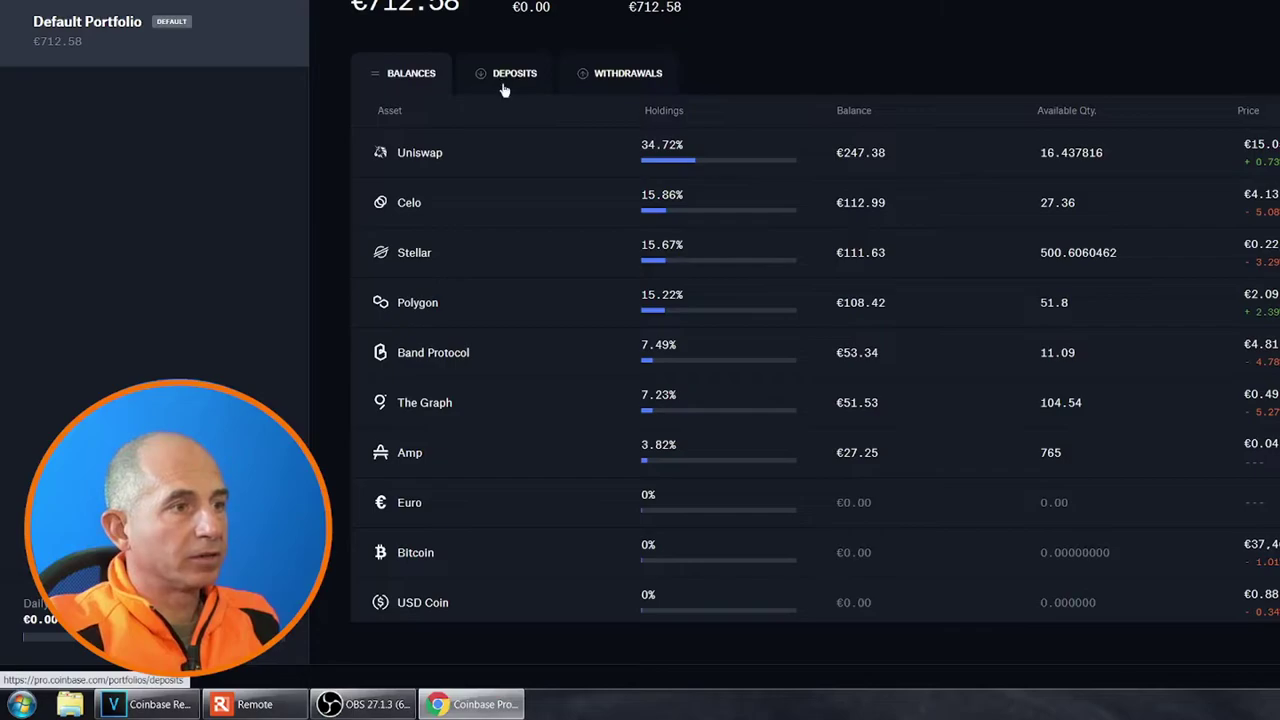
{"action": "left_click", "coordinate": [510, 78]}
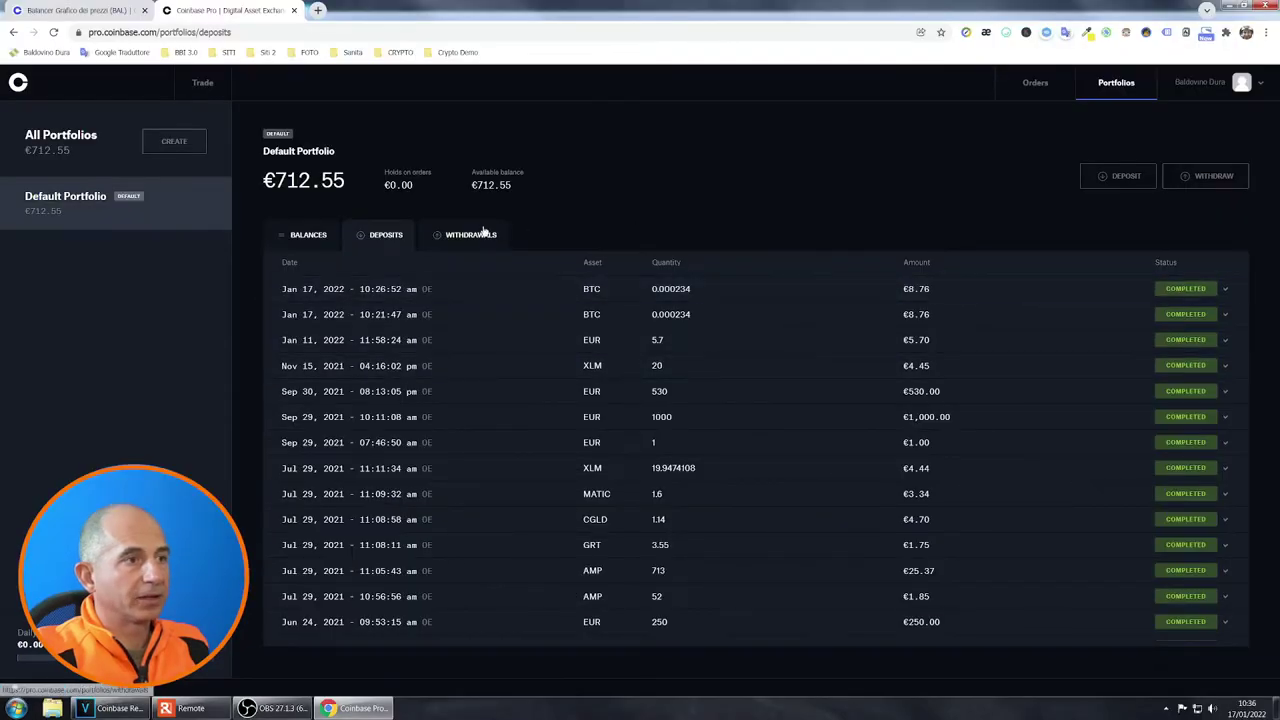
{"action": "left_click", "coordinate": [476, 238]}
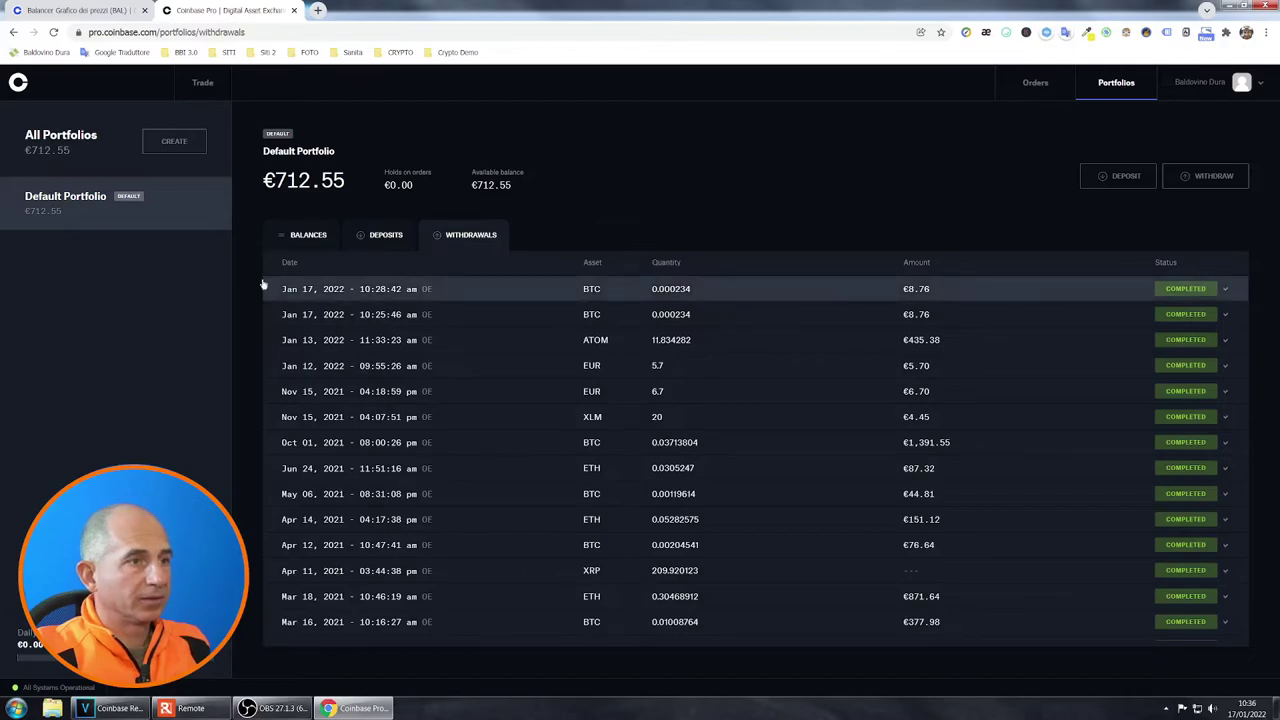
{"action": "scroll", "coordinate": [660, 480], "scroll_direction": "down", "scroll_amount": 1}
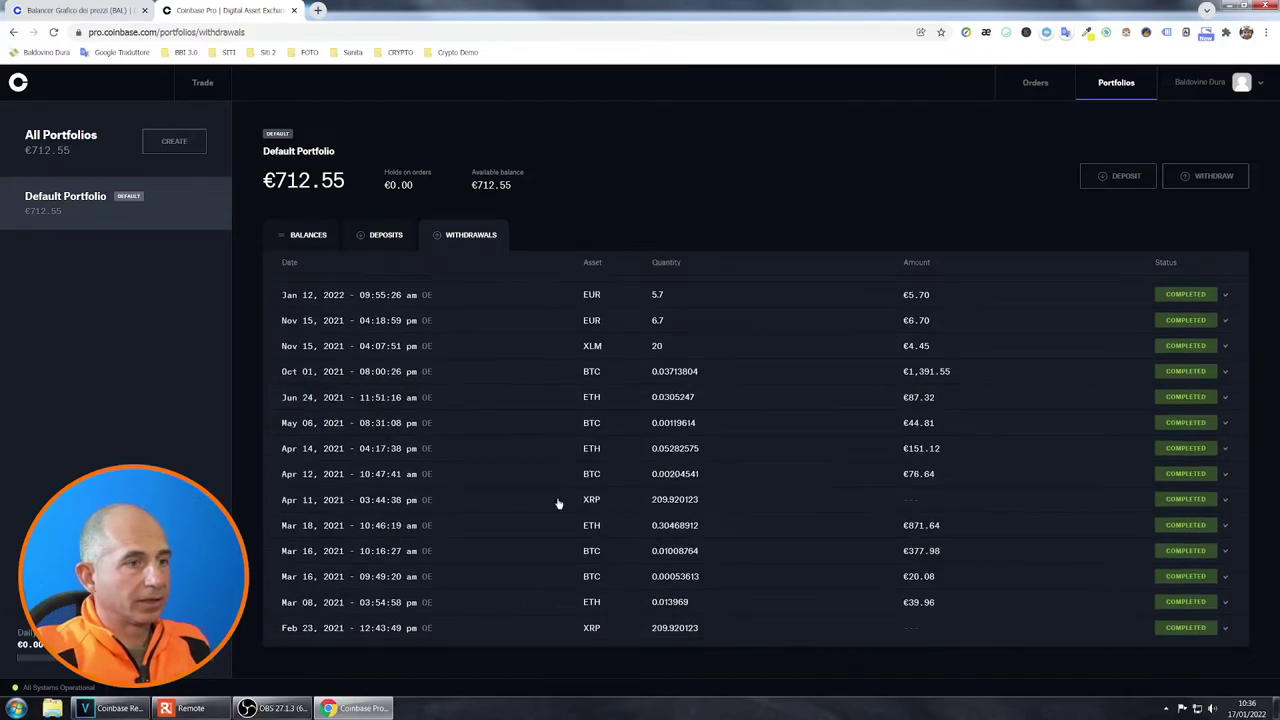
{"action": "scroll", "coordinate": [534, 498], "scroll_direction": "up", "scroll_amount": 2}
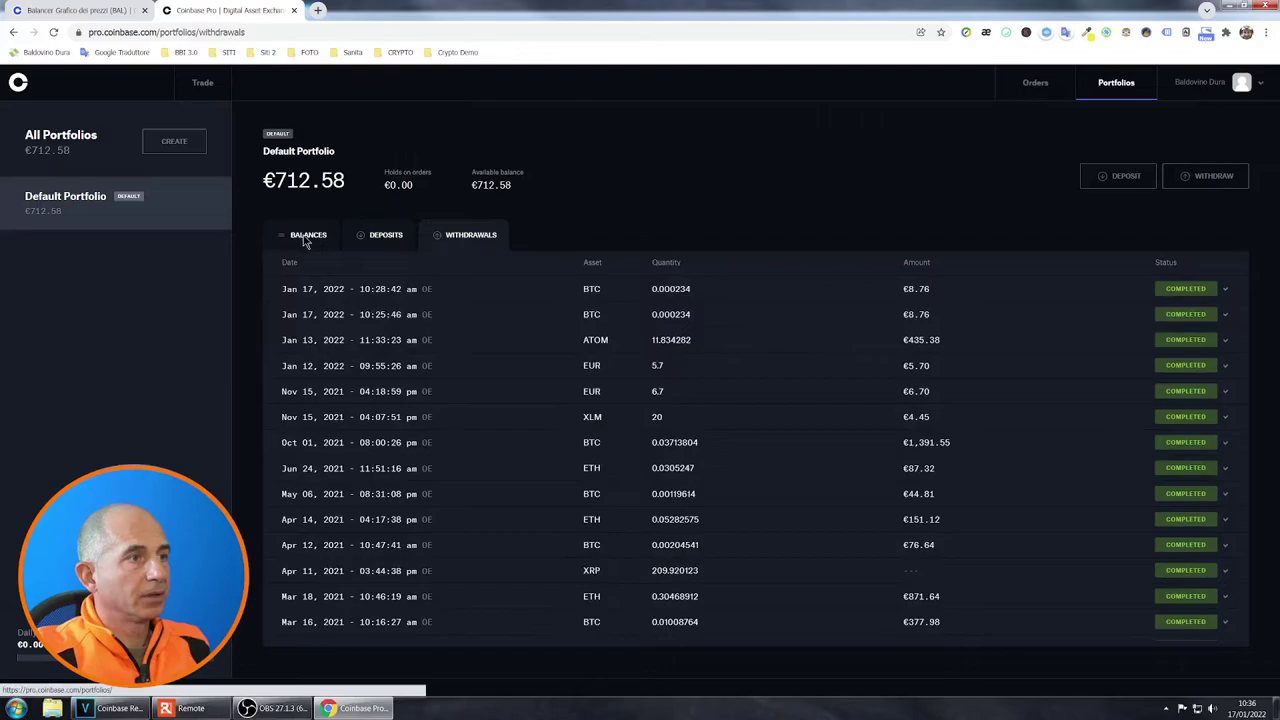
{"action": "left_click", "coordinate": [306, 236]}
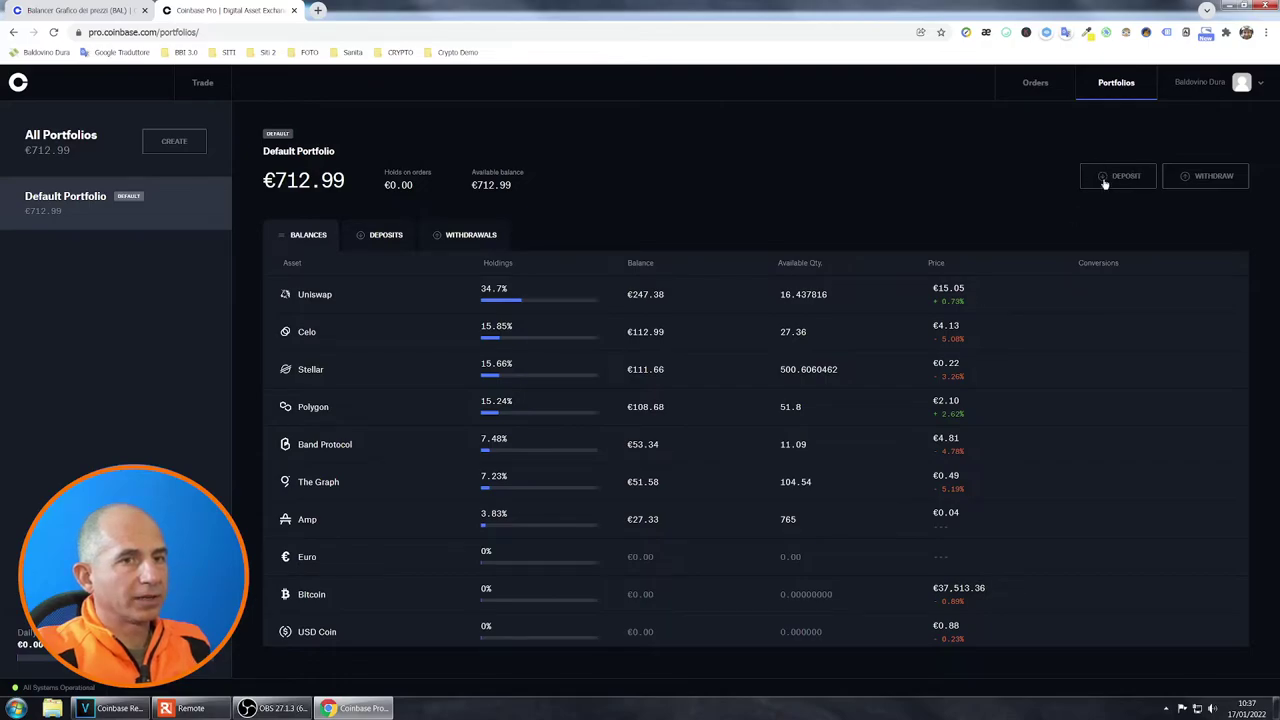
- List the Euro account's deposit history and start a new EUR deposit
{"action": "left_click", "coordinate": [305, 565]}
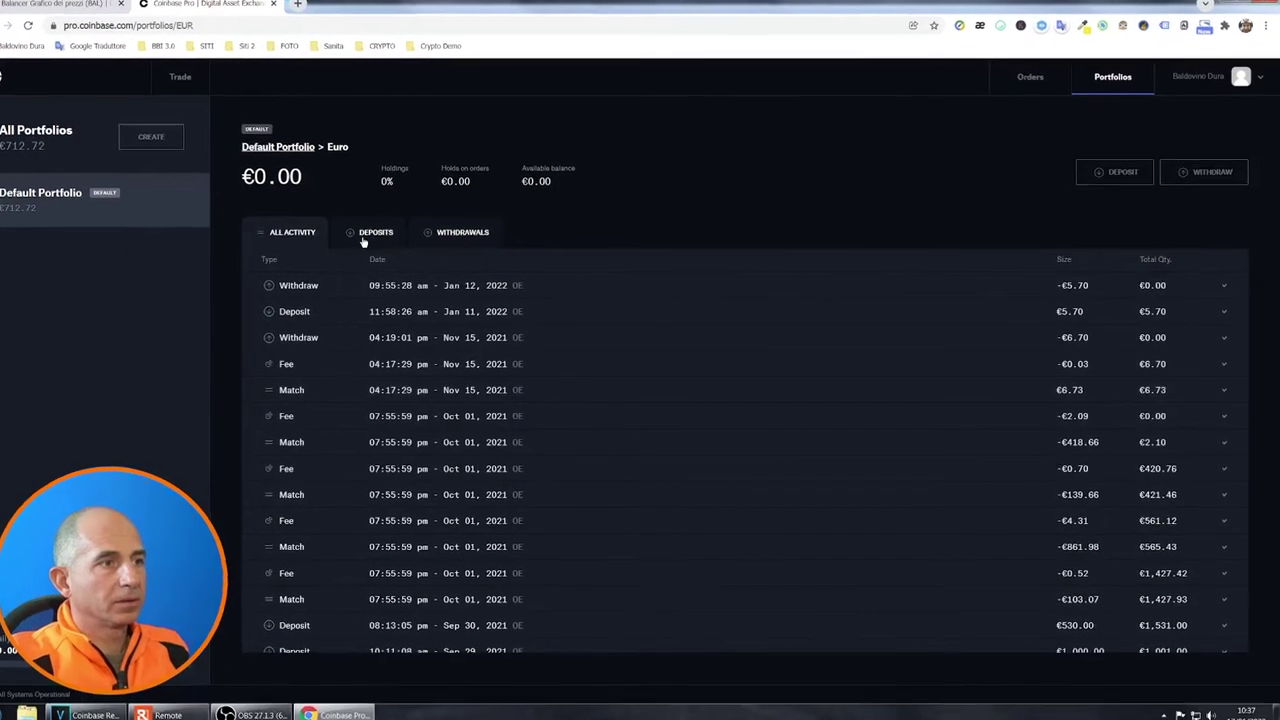
{"action": "left_click", "coordinate": [365, 236]}
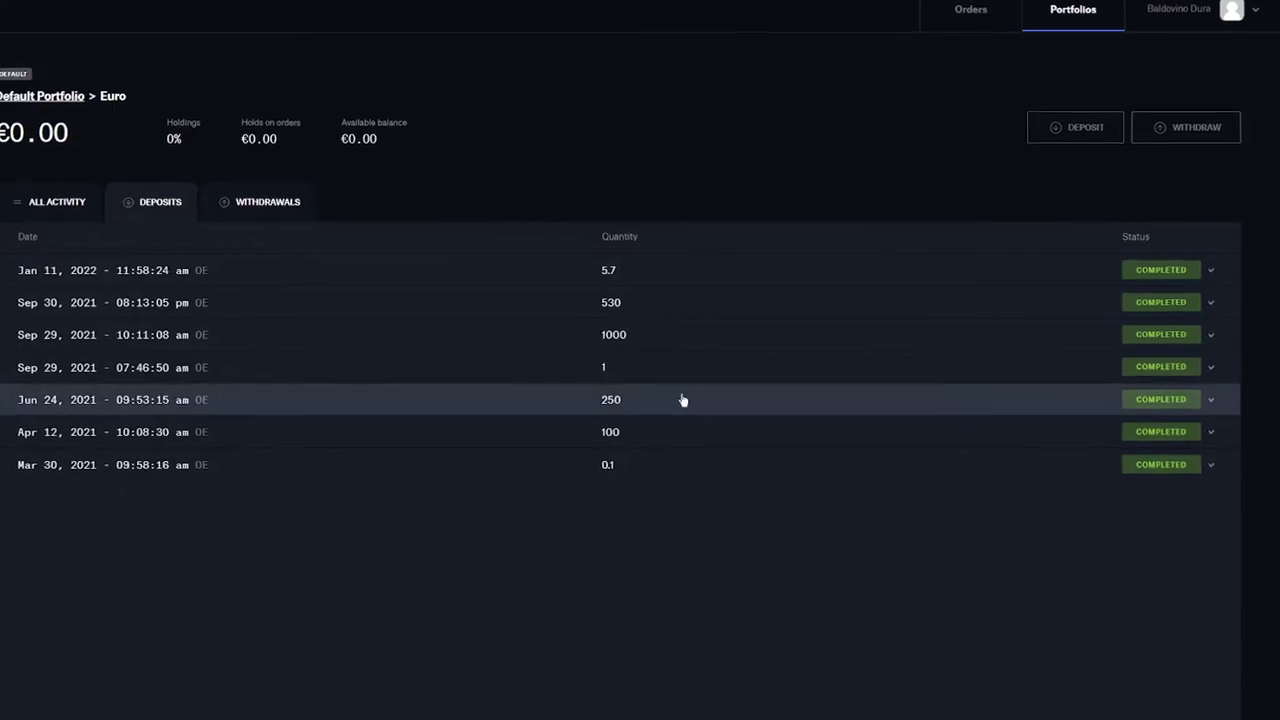
{"action": "left_click", "coordinate": [1080, 126]}
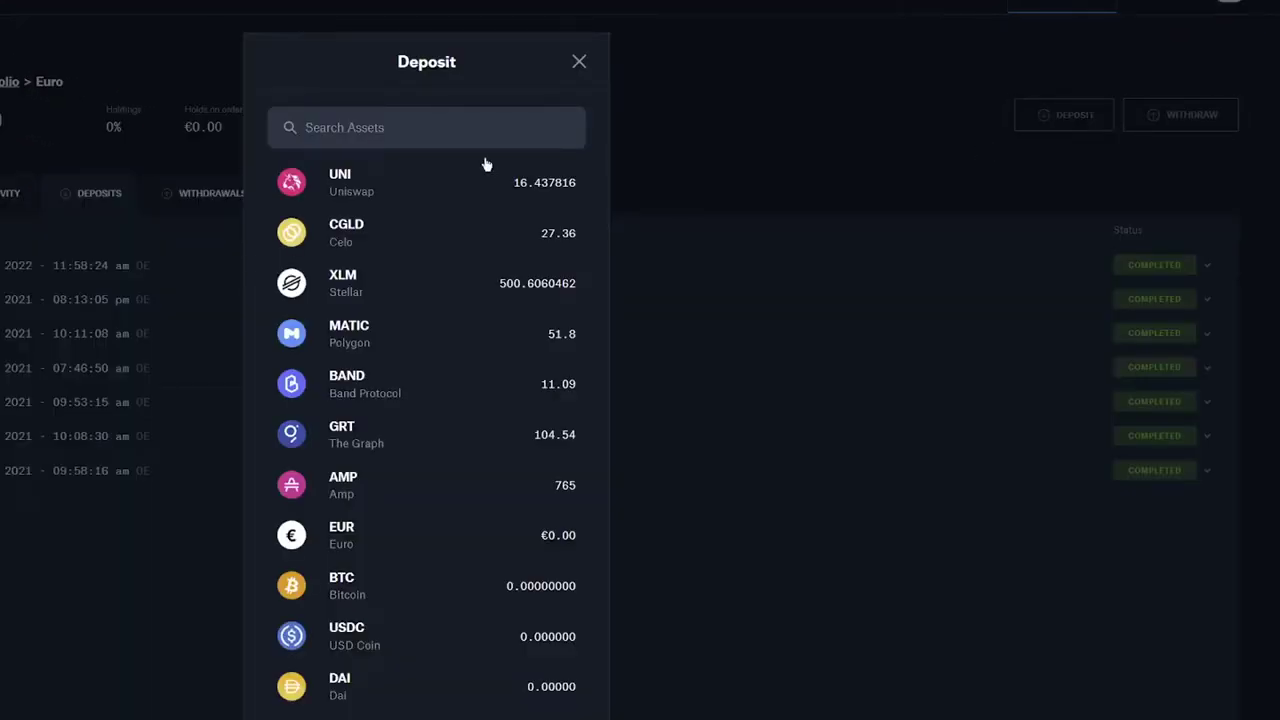
{"action": "left_click", "coordinate": [335, 539]}
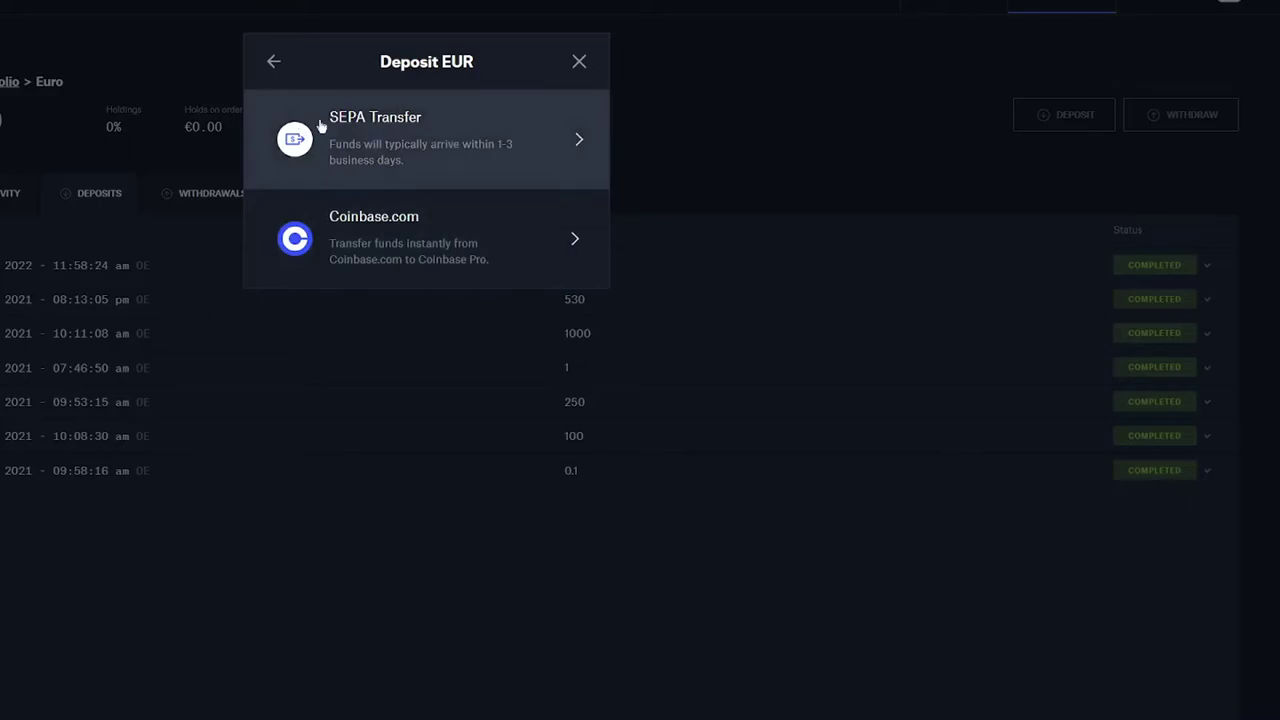
- Inspect the SEPA Transfer bank details, then return to the deposit method choice
{"action": "left_click", "coordinate": [430, 144]}
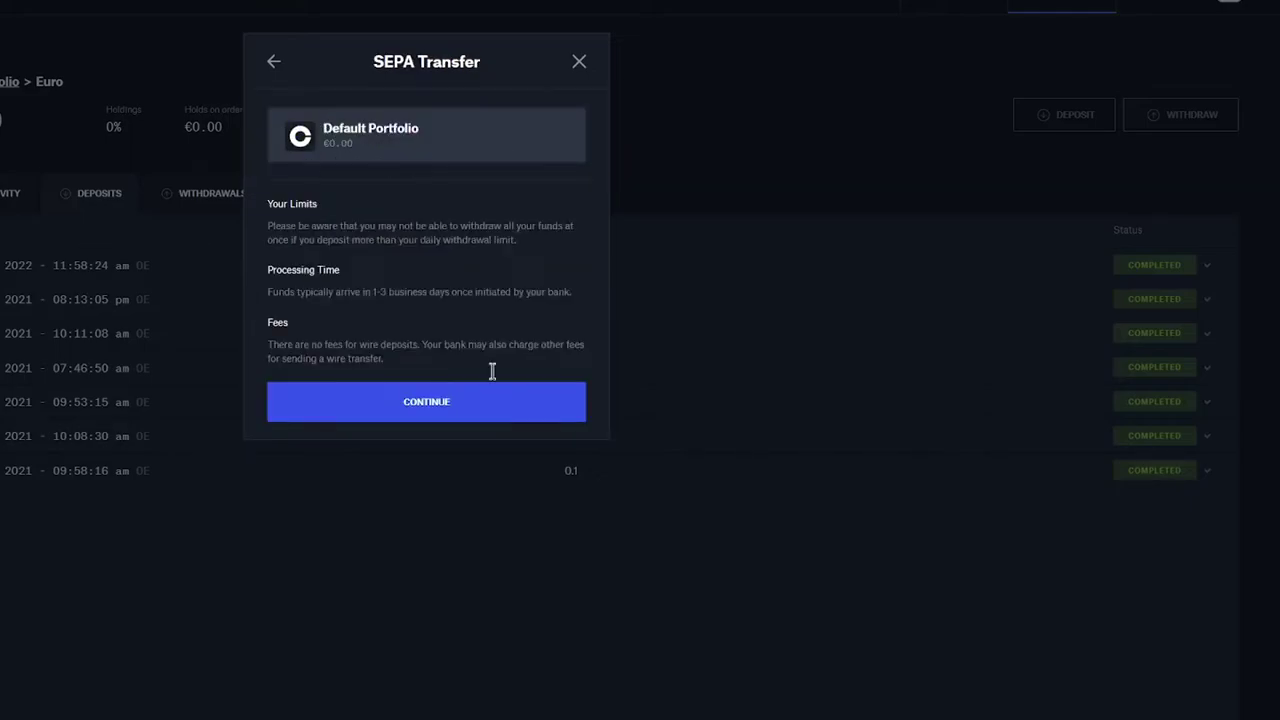
{"action": "left_click", "coordinate": [445, 420]}
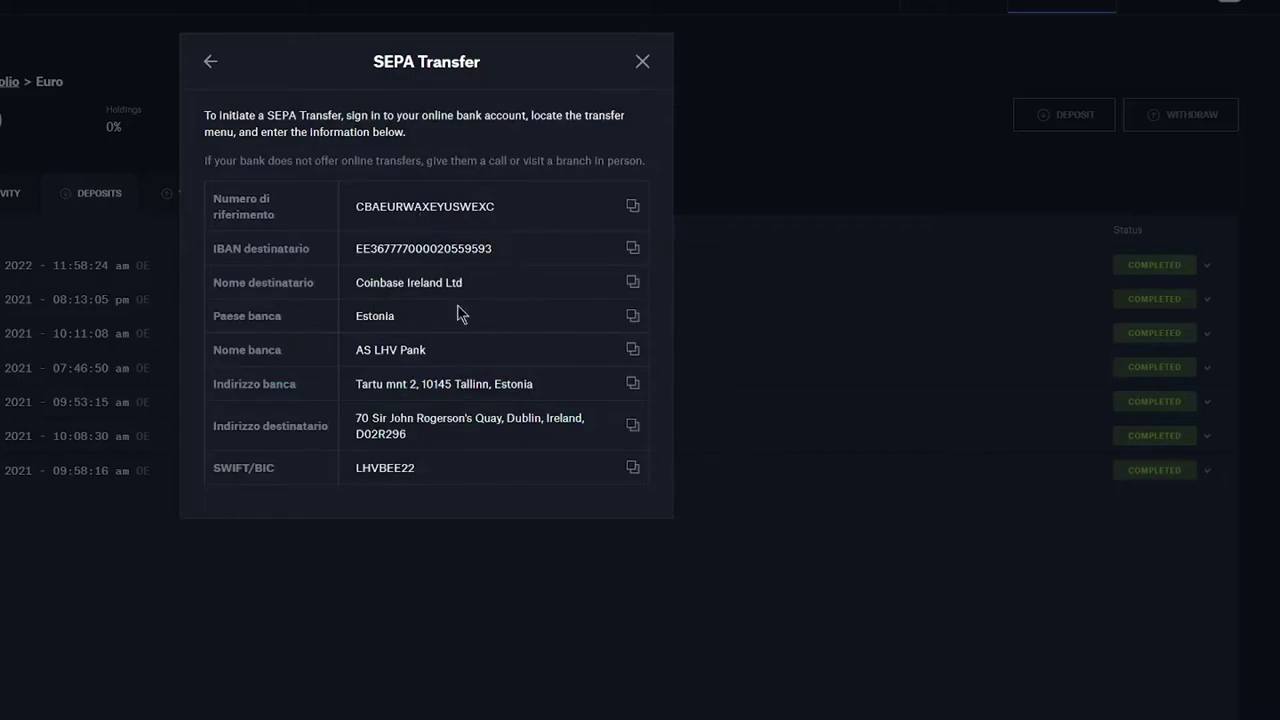
{"action": "left_click", "coordinate": [209, 66]}
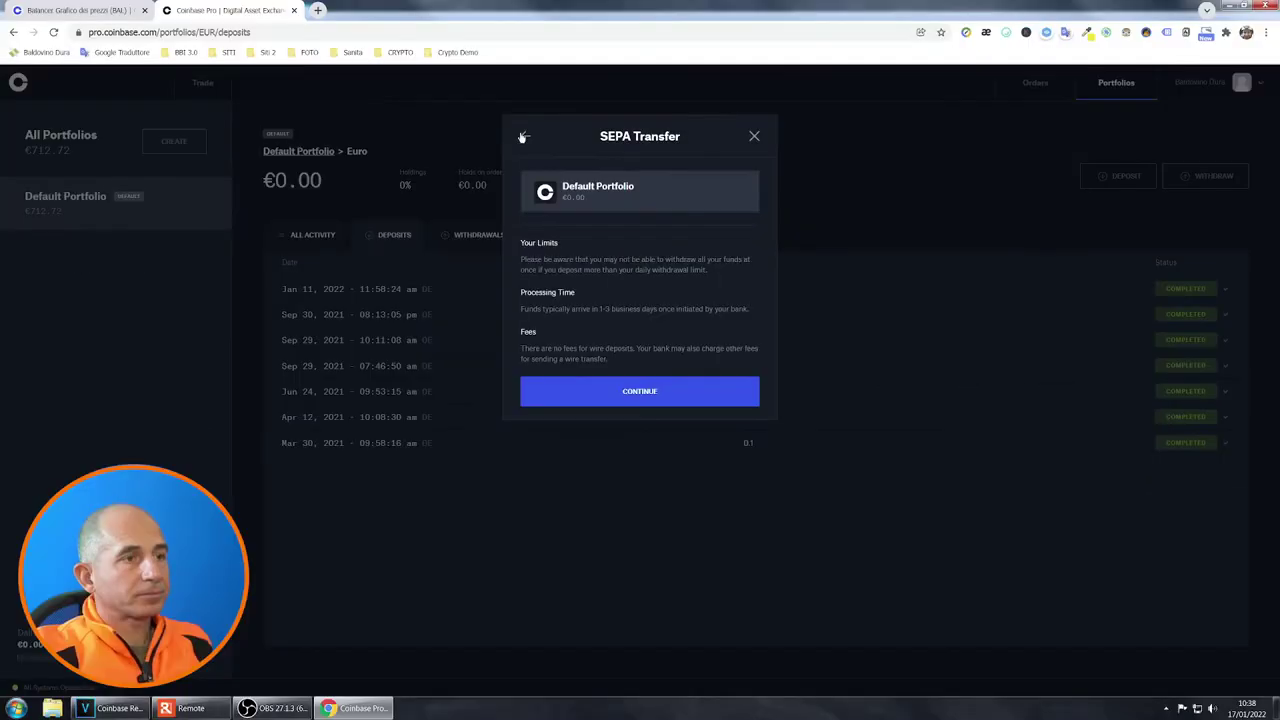
{"action": "left_click", "coordinate": [273, 61]}
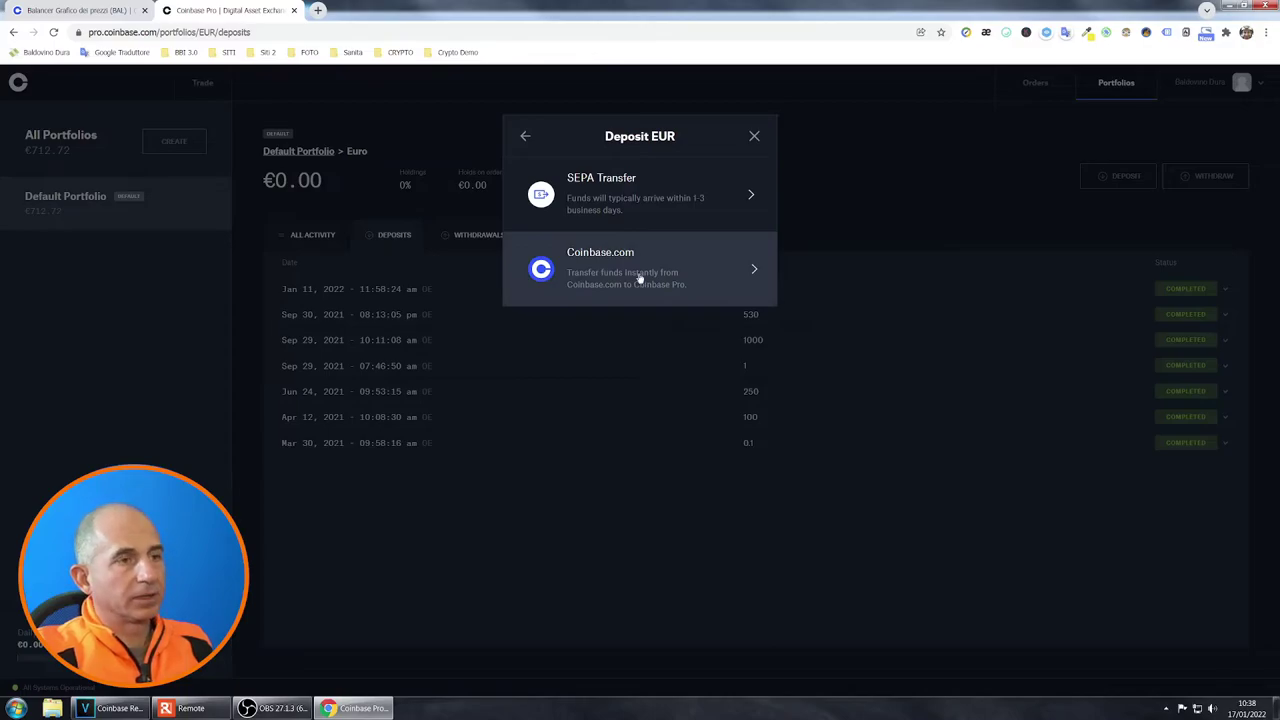
- Deposit the full €4.70 from Coinbase.com into the Coinbase Pro Euro account
{"action": "left_click", "coordinate": [638, 279]}
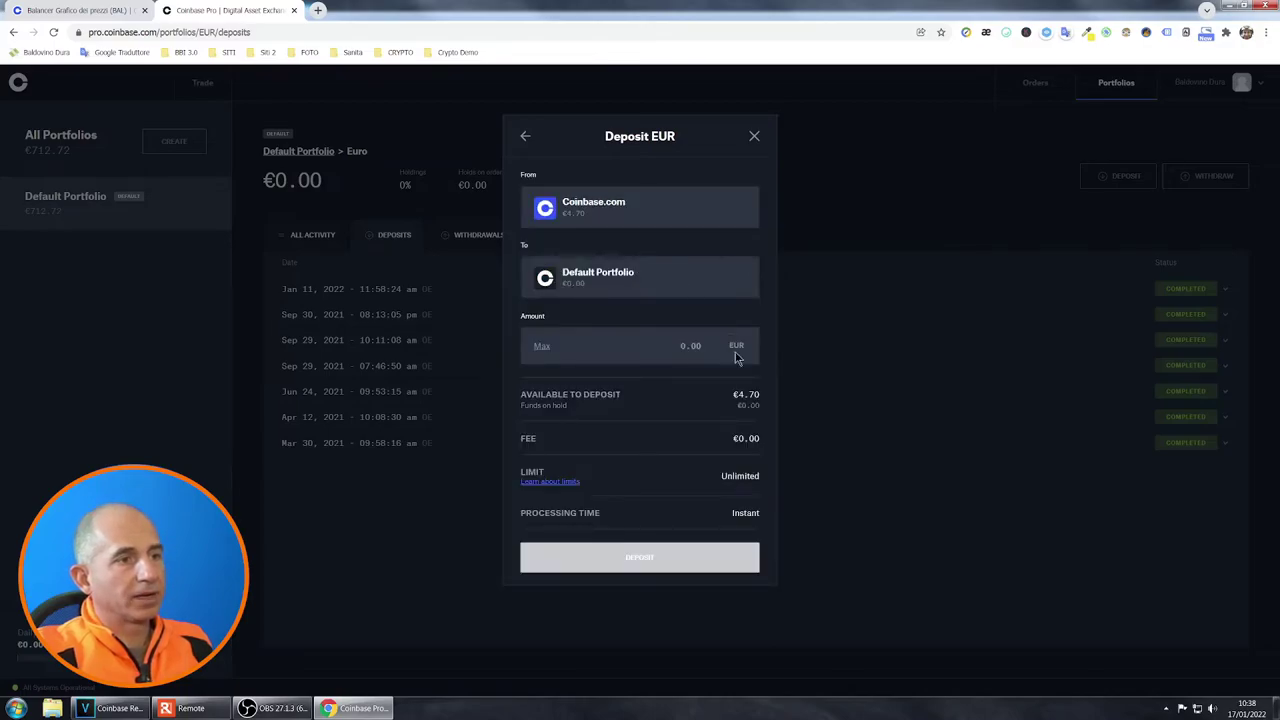
{"action": "left_click", "coordinate": [542, 347]}
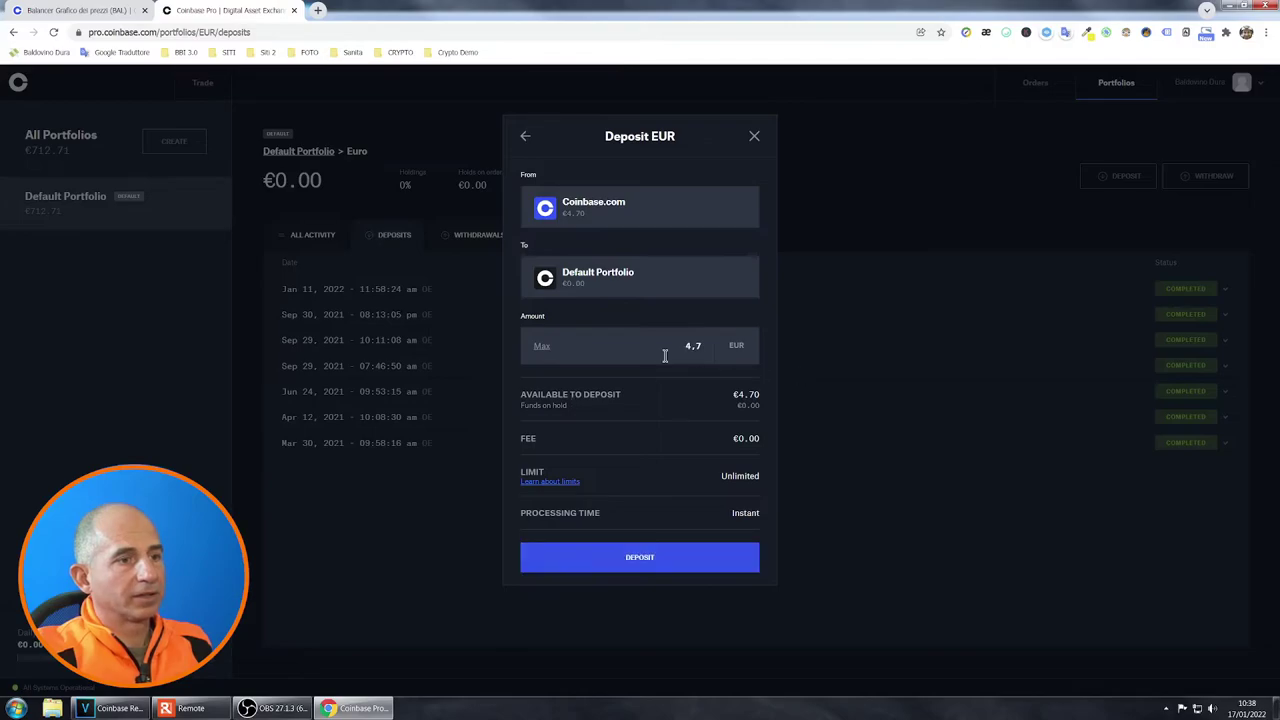
{"action": "left_click", "coordinate": [620, 560]}
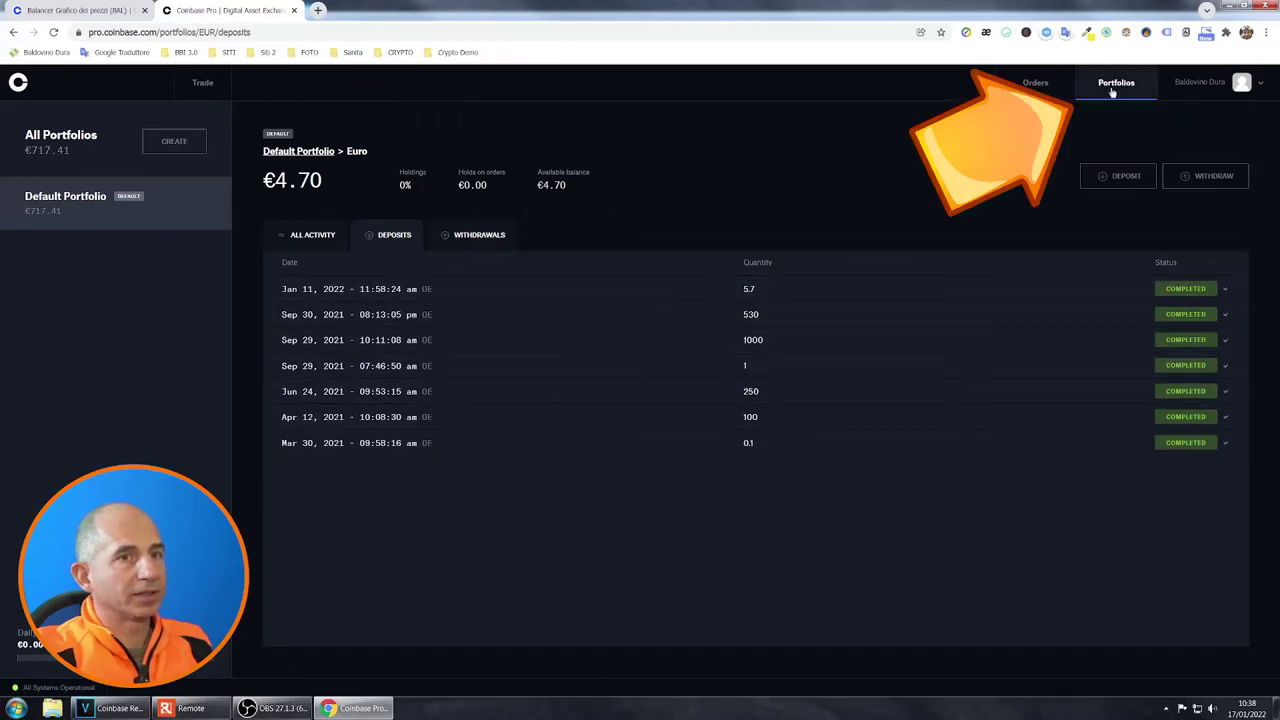
- Return to the Default Portfolio balances, now showing Euro at €4.70 of €717.77
{"action": "left_click", "coordinate": [1114, 88]}
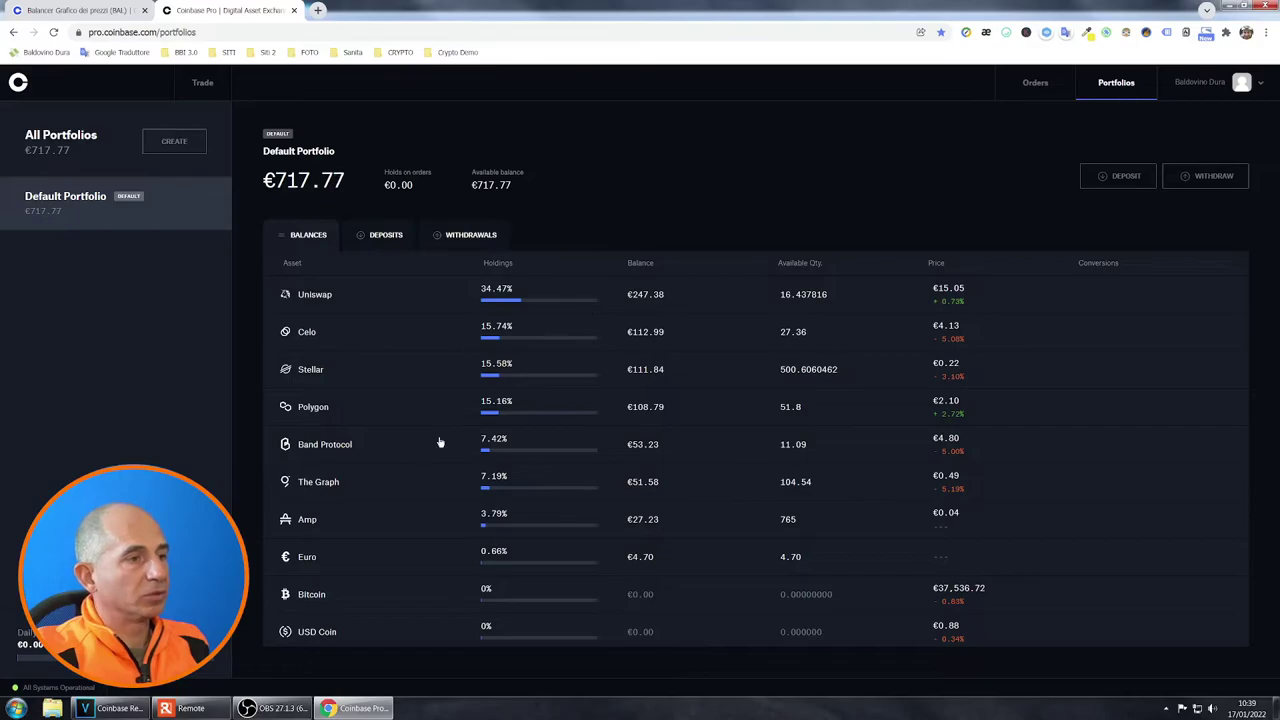
- Open the trading view on the ALGO-BTC market
{"action": "left_click", "coordinate": [199, 84]}
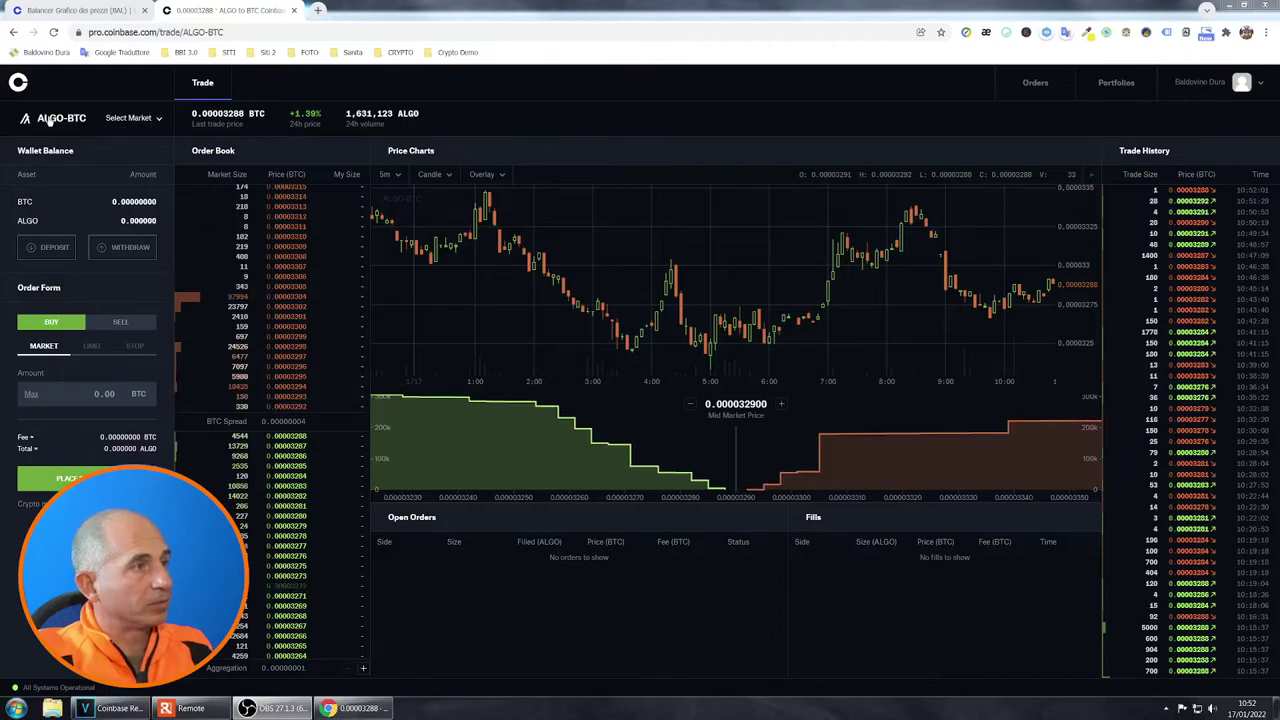
{"action": "left_click", "coordinate": [135, 118]}
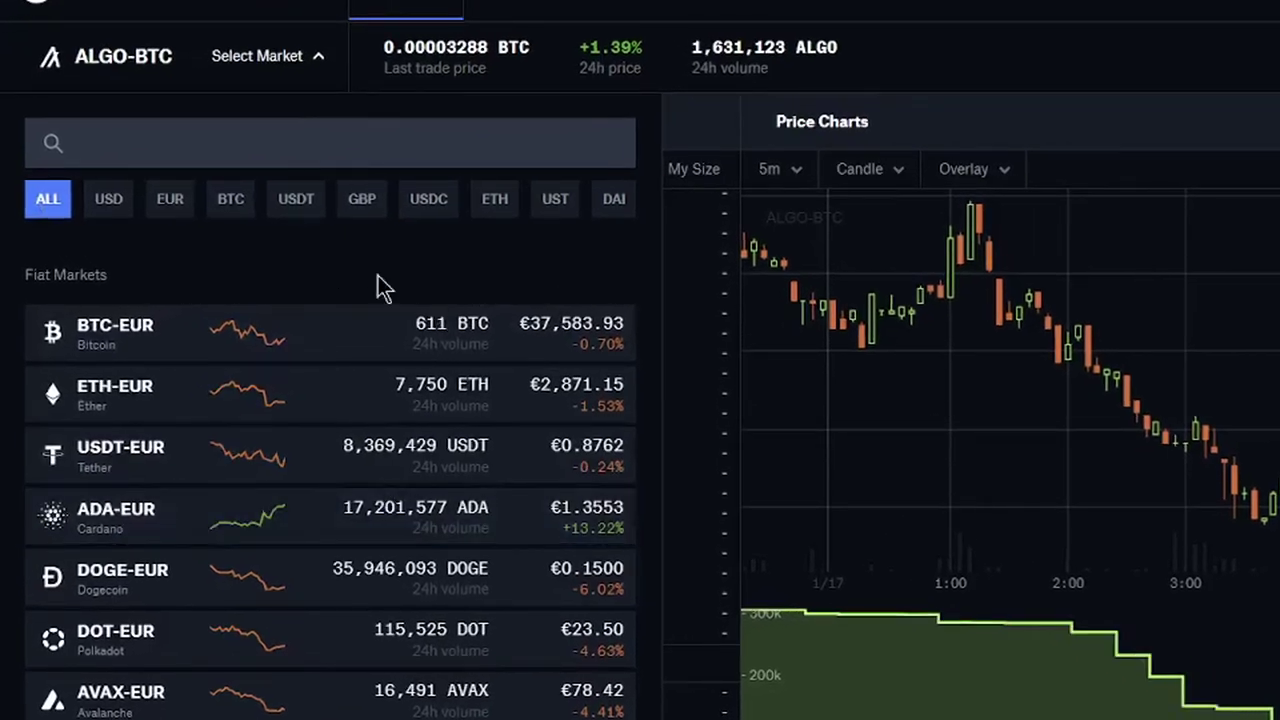
{"action": "scroll", "coordinate": [423, 617], "scroll_direction": "down", "scroll_amount": 8}
{"action": "scroll", "coordinate": [420, 662], "scroll_direction": "down", "scroll_amount": 15}
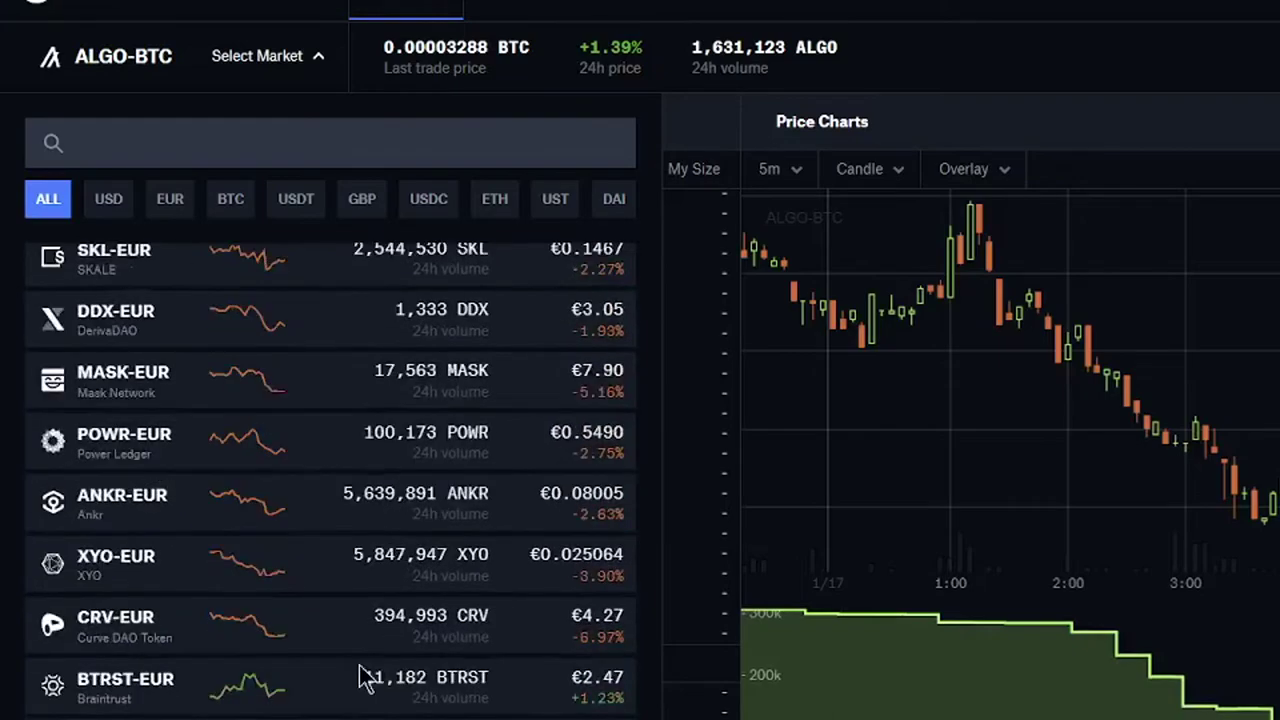
{"action": "scroll", "coordinate": [340, 620], "scroll_direction": "down", "scroll_amount": 15}
{"action": "scroll", "coordinate": [328, 553], "scroll_direction": "up", "scroll_amount": 3}
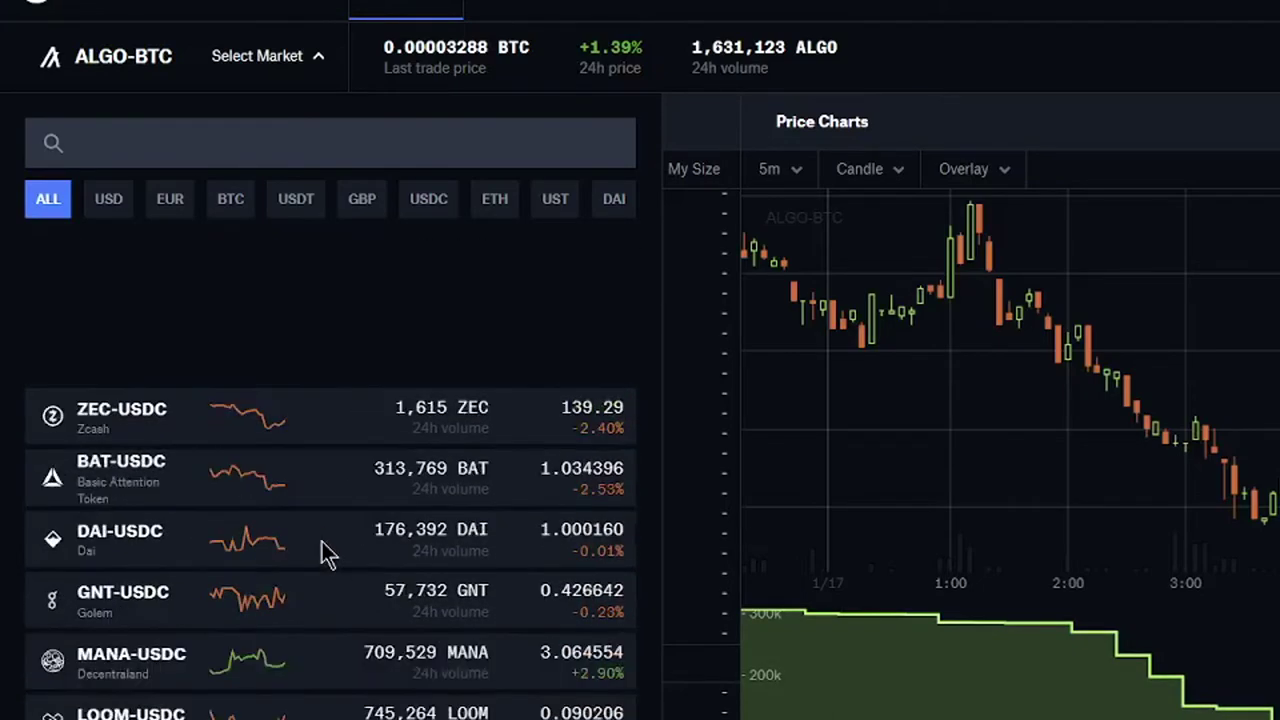
{"action": "scroll", "coordinate": [328, 553], "scroll_direction": "up", "scroll_amount": 5}
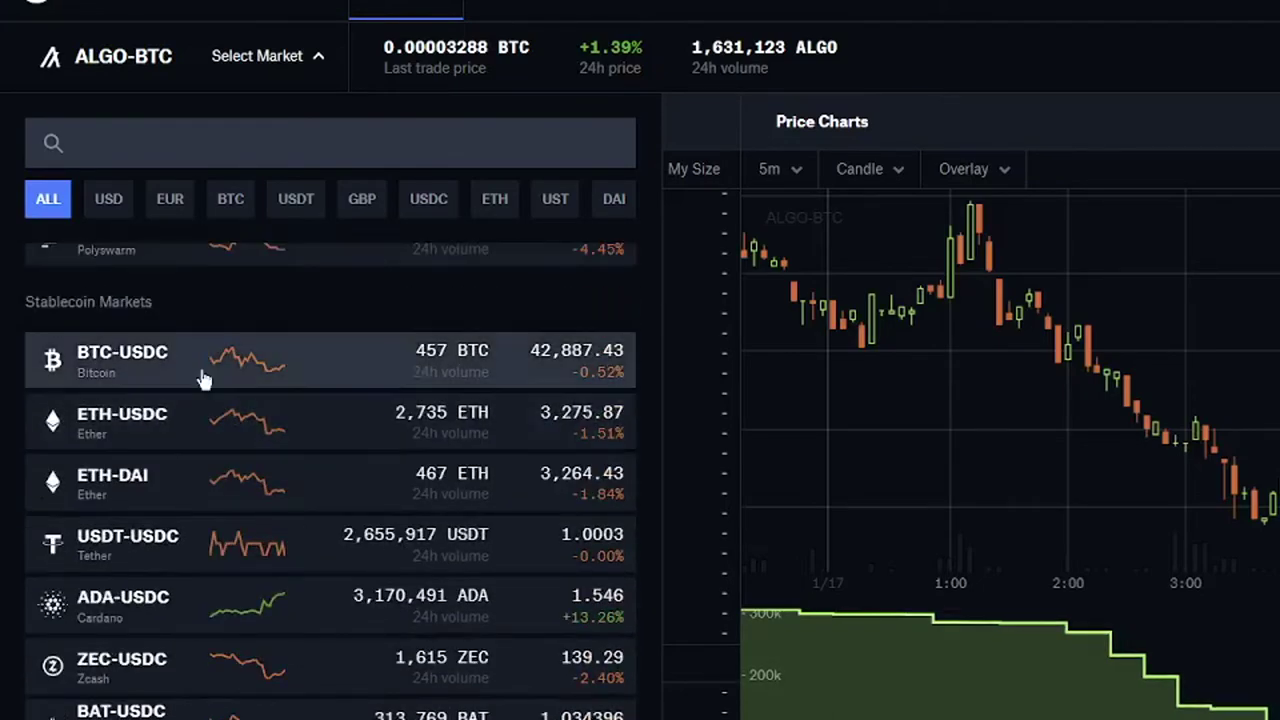
{"action": "scroll", "coordinate": [177, 360], "scroll_direction": "up", "scroll_amount": 5}
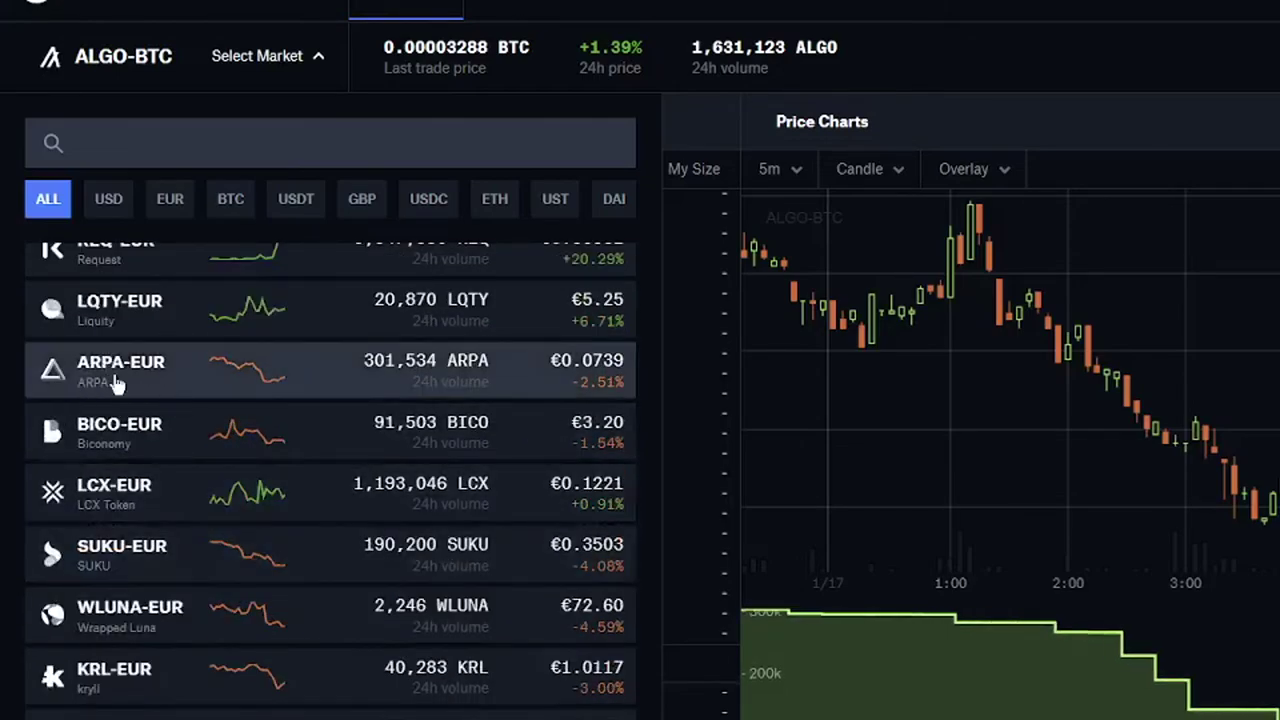
{"action": "scroll", "coordinate": [284, 590], "scroll_direction": "down", "scroll_amount": 5}
{"action": "scroll", "coordinate": [282, 636], "scroll_direction": "down", "scroll_amount": 5}
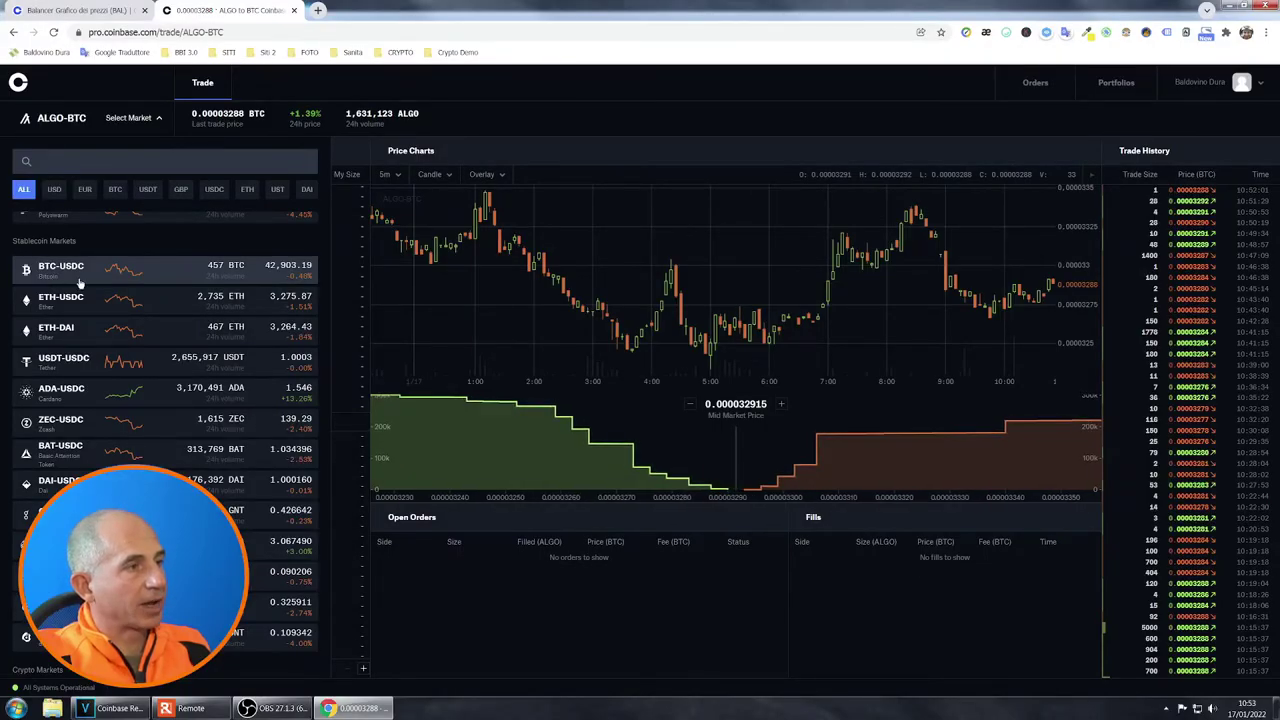
{"action": "scroll", "coordinate": [80, 285], "scroll_direction": "down", "scroll_amount": 10}
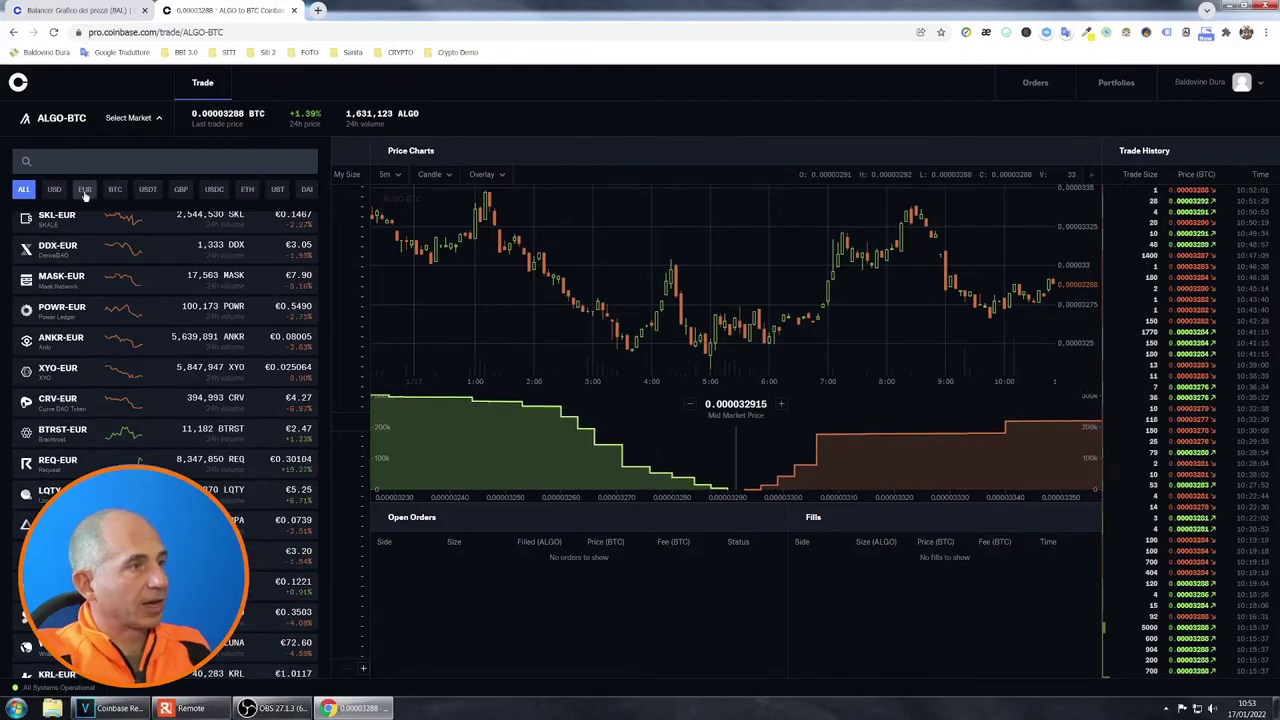
{"action": "left_click", "coordinate": [86, 196]}
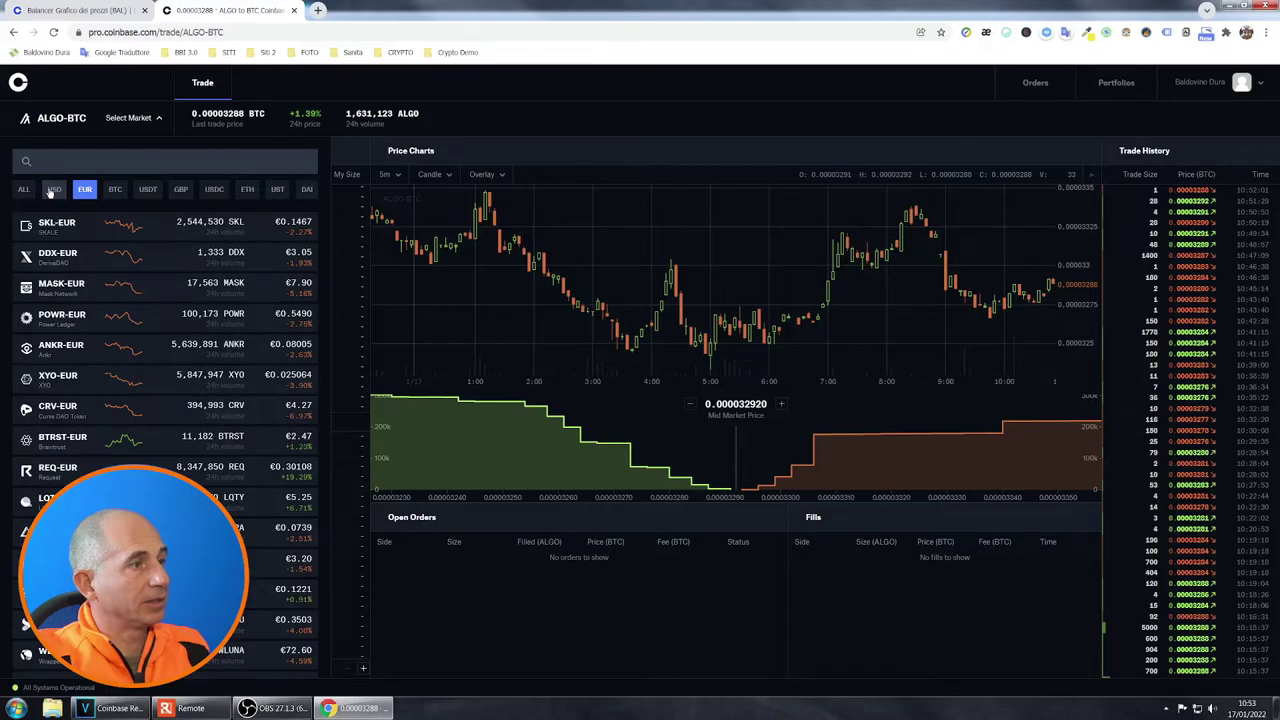
{"action": "left_click", "coordinate": [52, 192]}
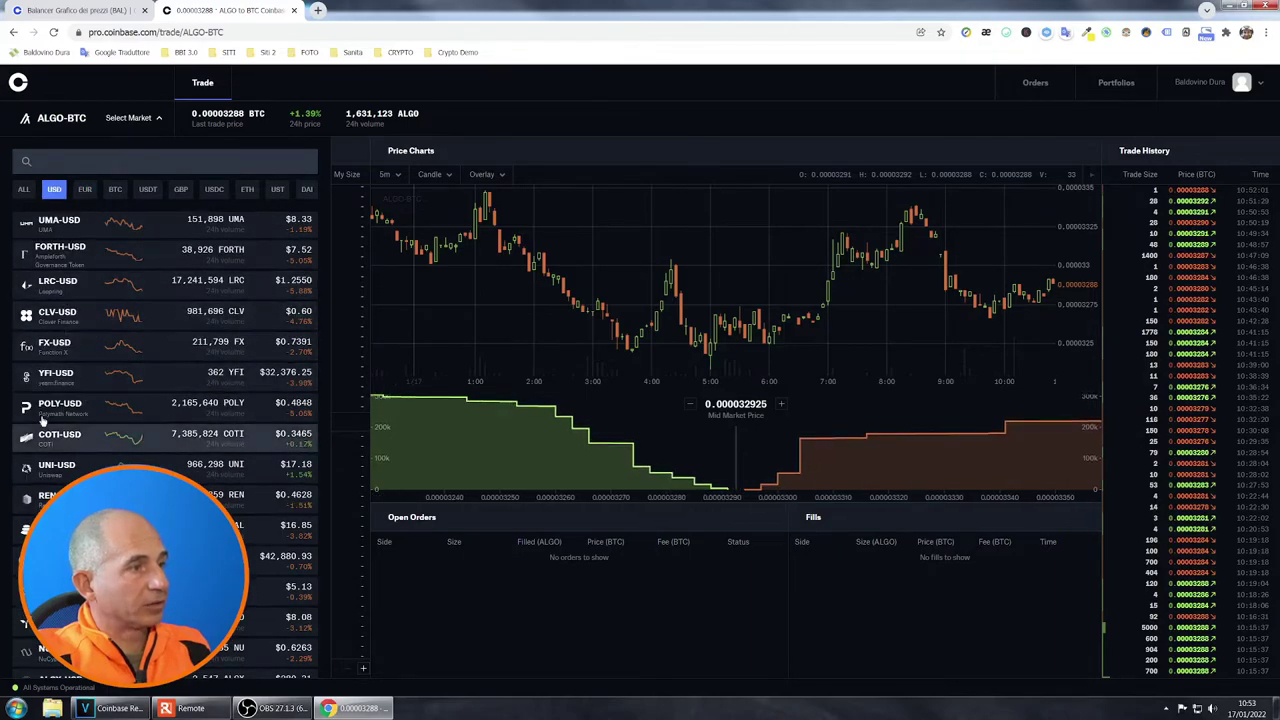
{"action": "left_click", "coordinate": [116, 191]}
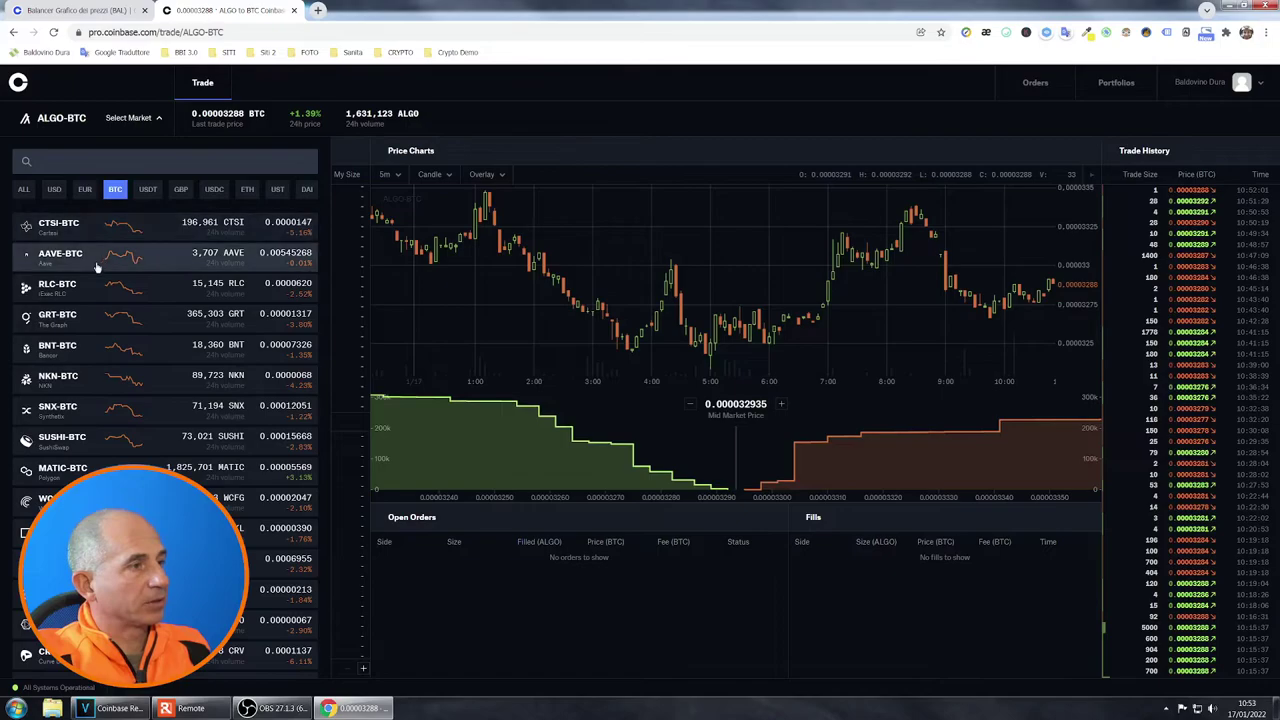
{"action": "scroll", "coordinate": [91, 405], "scroll_direction": "down", "scroll_amount": 2}
{"action": "scroll", "coordinate": [91, 405], "scroll_direction": "up", "scroll_amount": 3}
{"action": "scroll", "coordinate": [91, 475], "scroll_direction": "up", "scroll_amount": 5}
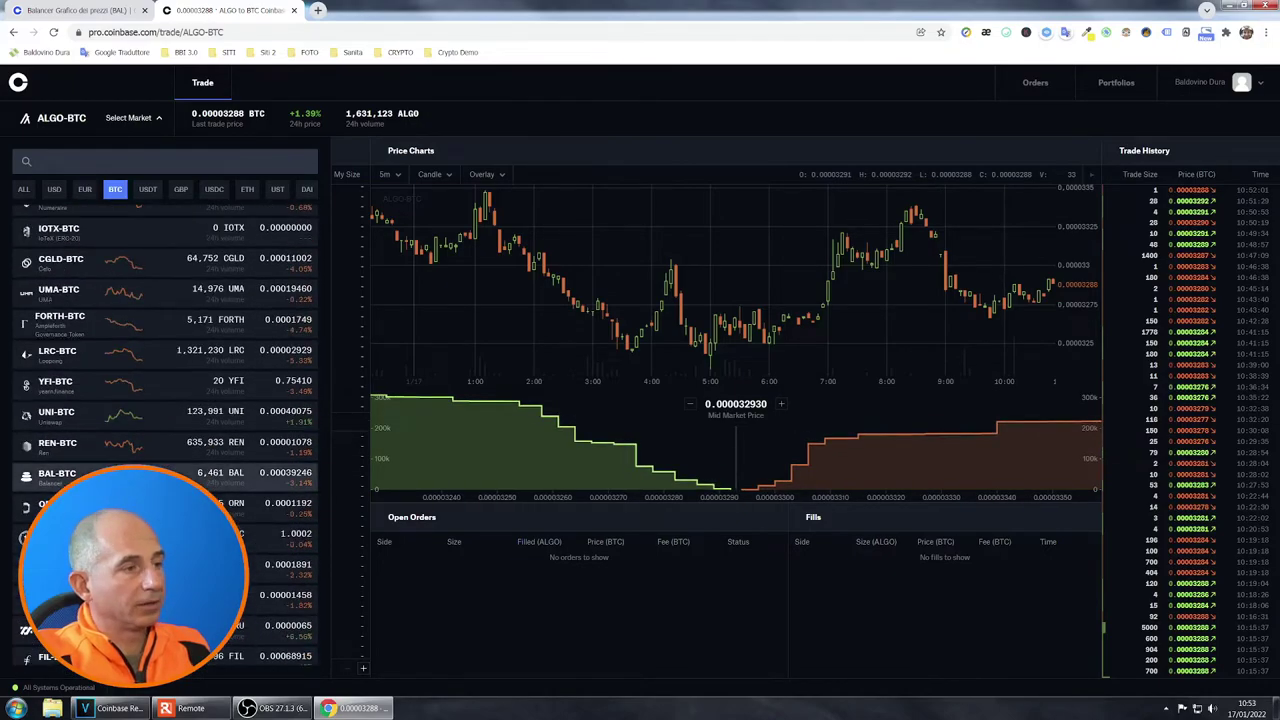
{"action": "scroll", "coordinate": [91, 475], "scroll_direction": "up", "scroll_amount": 4}
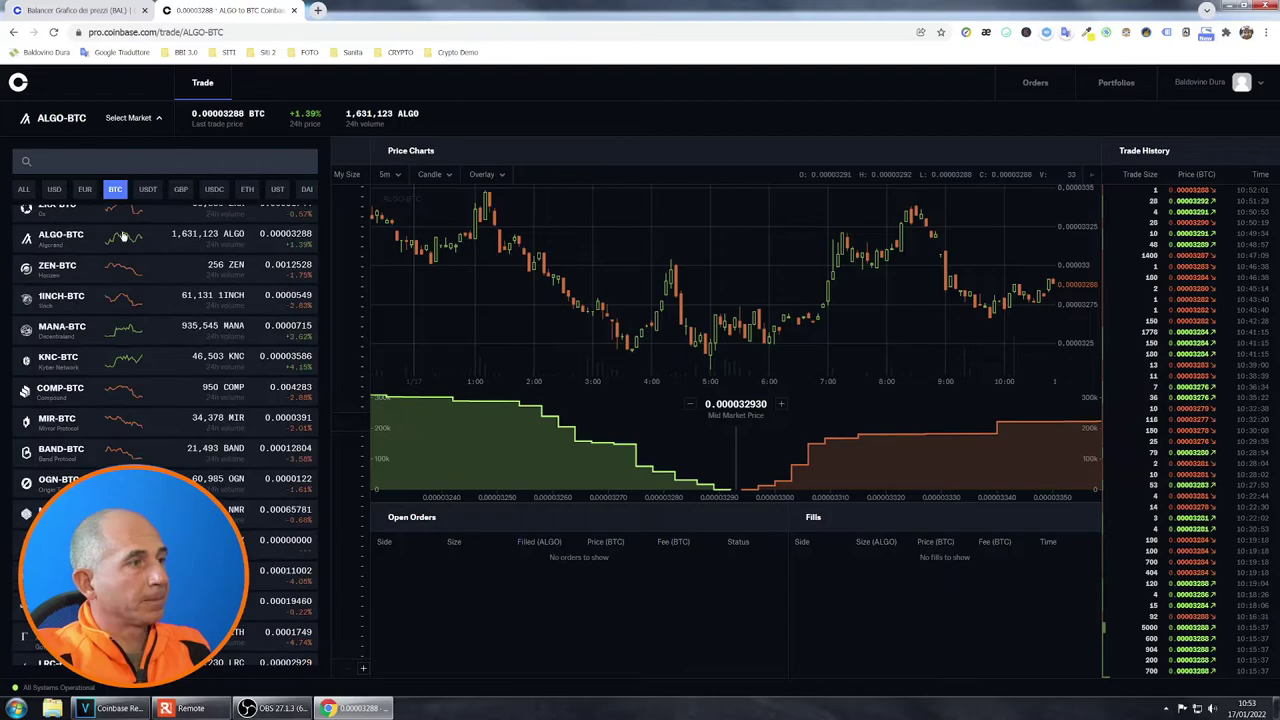
{"action": "left_click", "coordinate": [22, 190]}
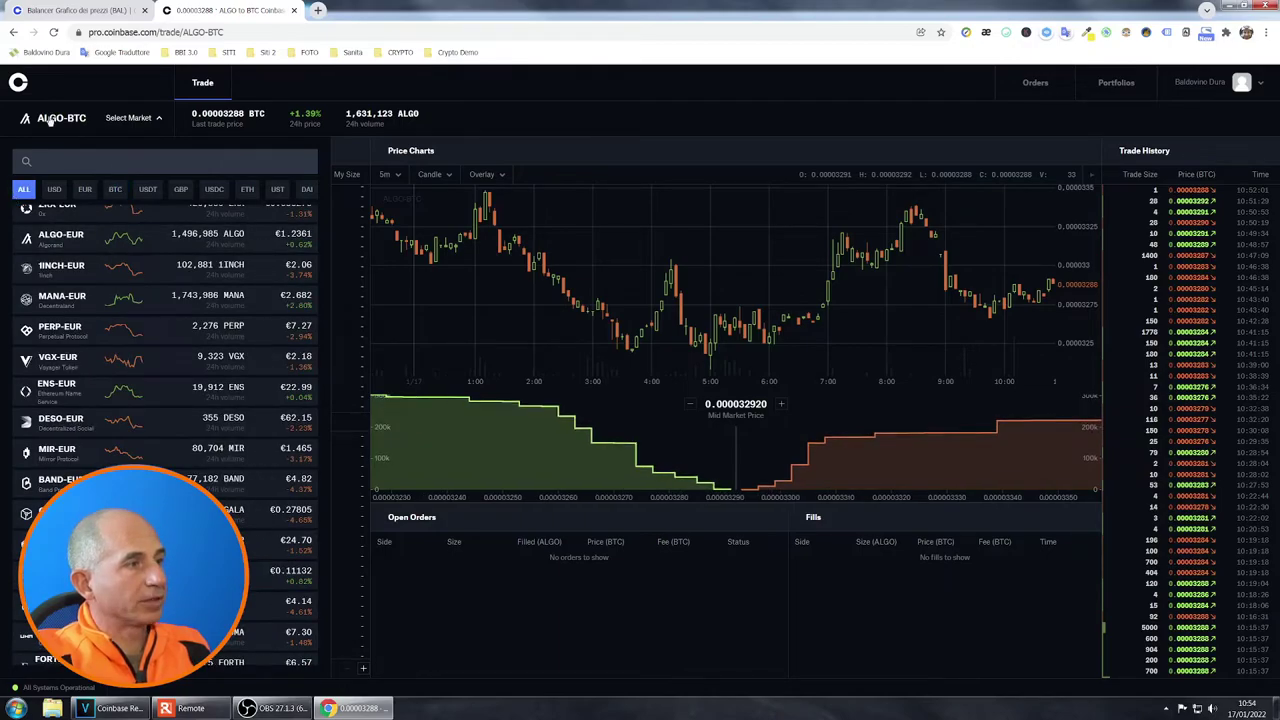
{"action": "left_click", "coordinate": [59, 161]}
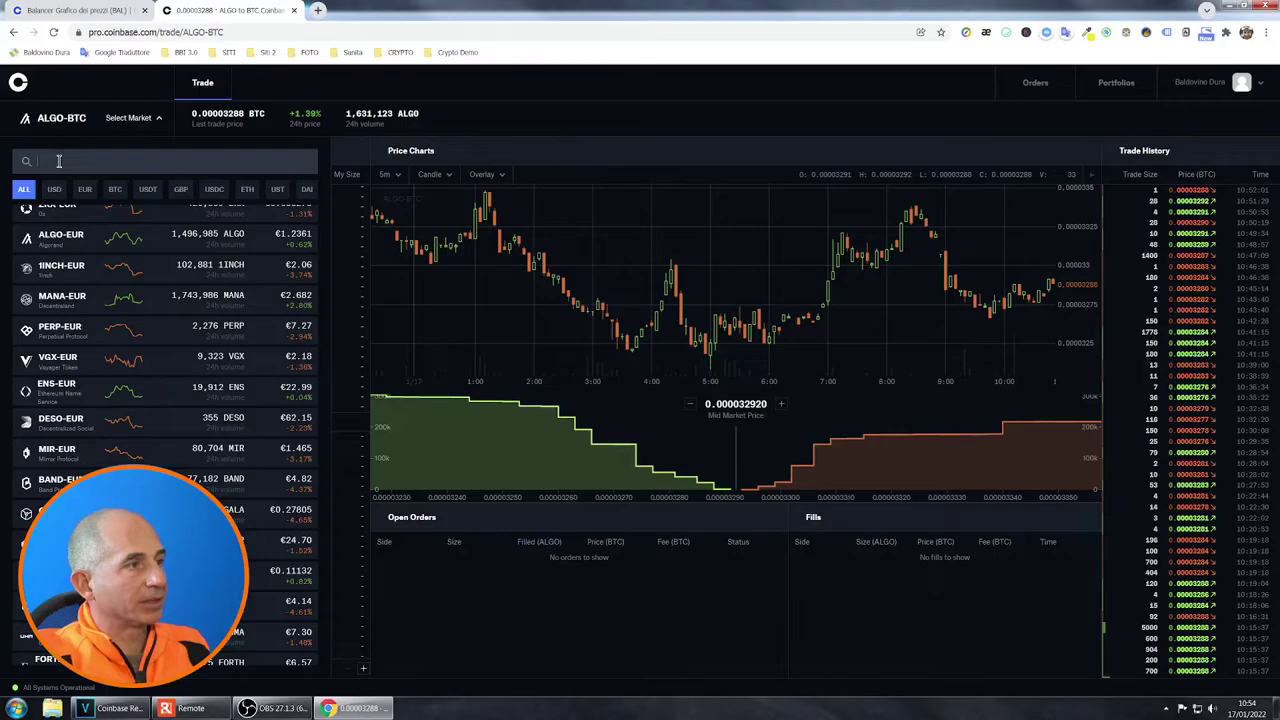
- Search the markets for ALGO and open the ALGO-EUR trading page
{"action": "type", "text": "a"}
{"action": "type", "text": "lf"}
{"action": "type", "text": "go"}
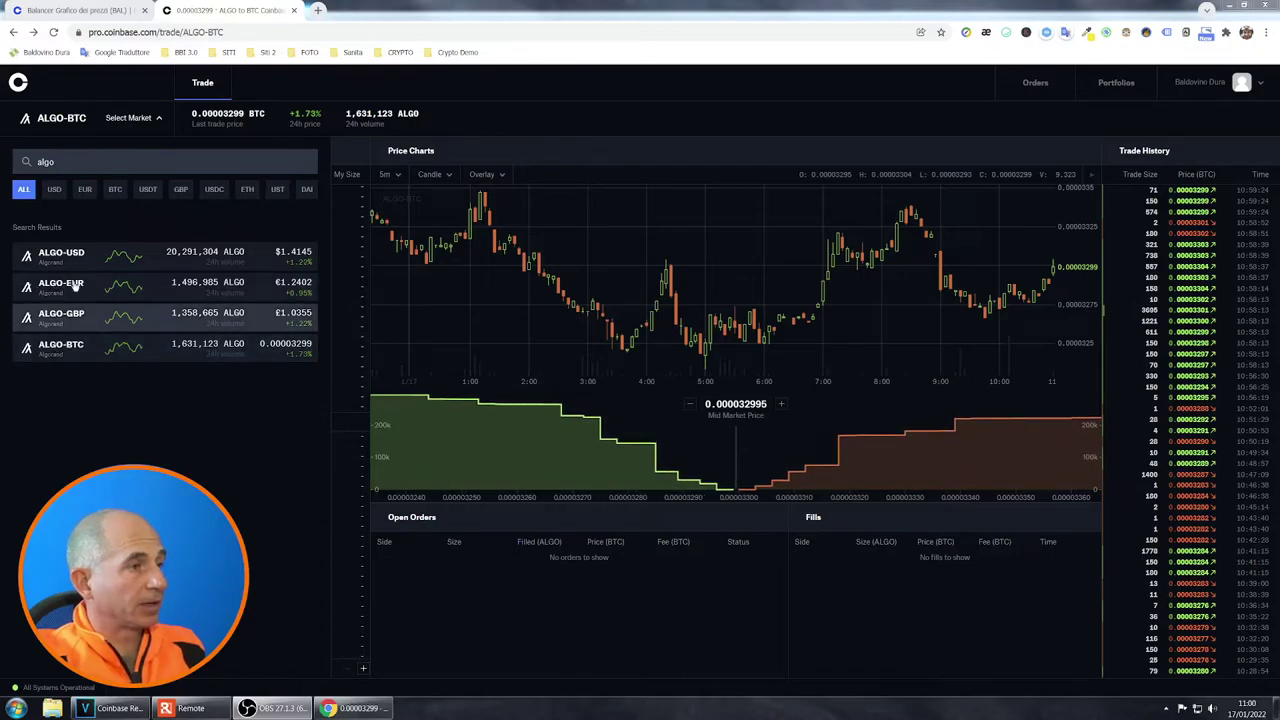
{"action": "left_click", "coordinate": [74, 285]}
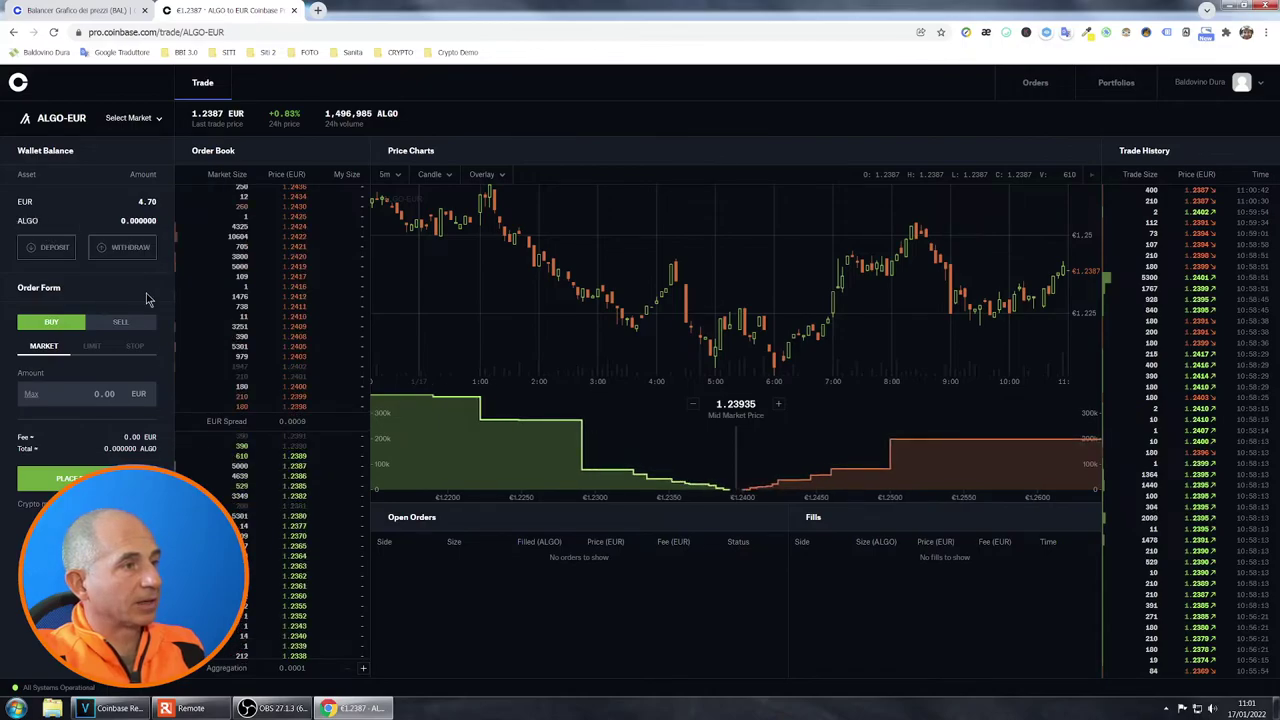
- Market-buy ALGO with the full 4.70 EUR balance, filling 3 ALGO at 1.2367 EUR
{"action": "left_click", "coordinate": [31, 393]}
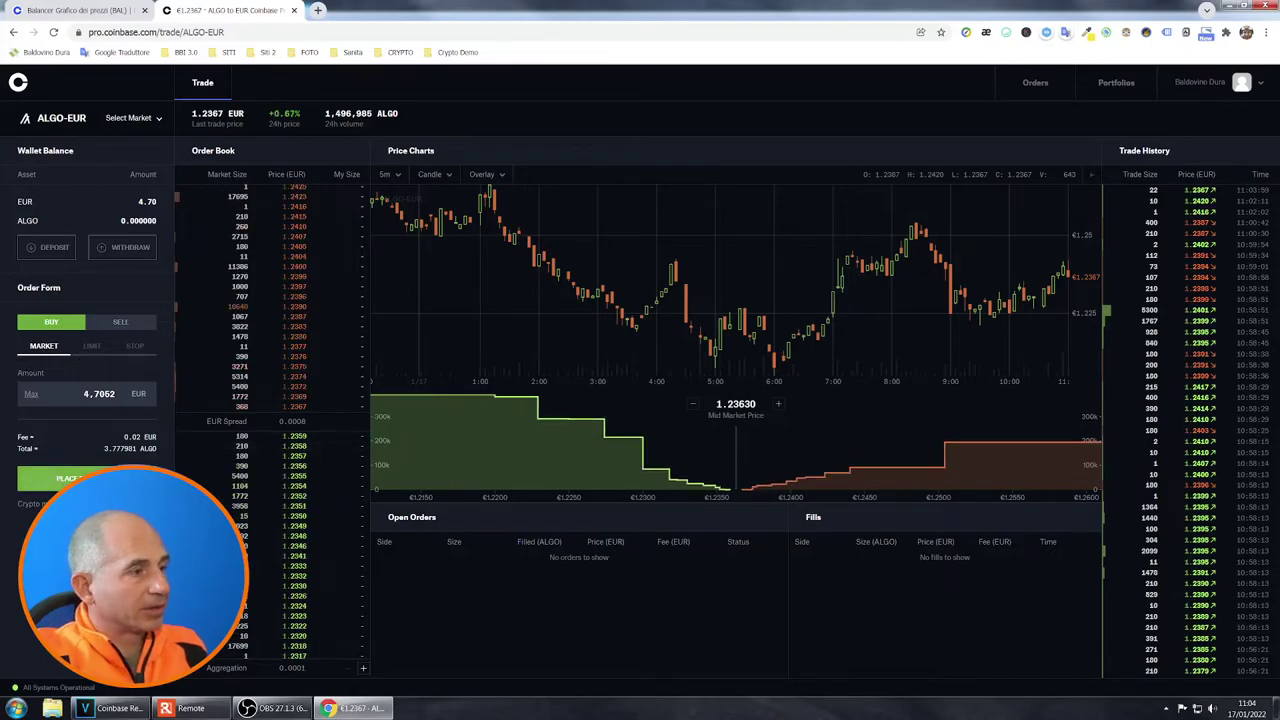
{"action": "left_click", "coordinate": [60, 478]}
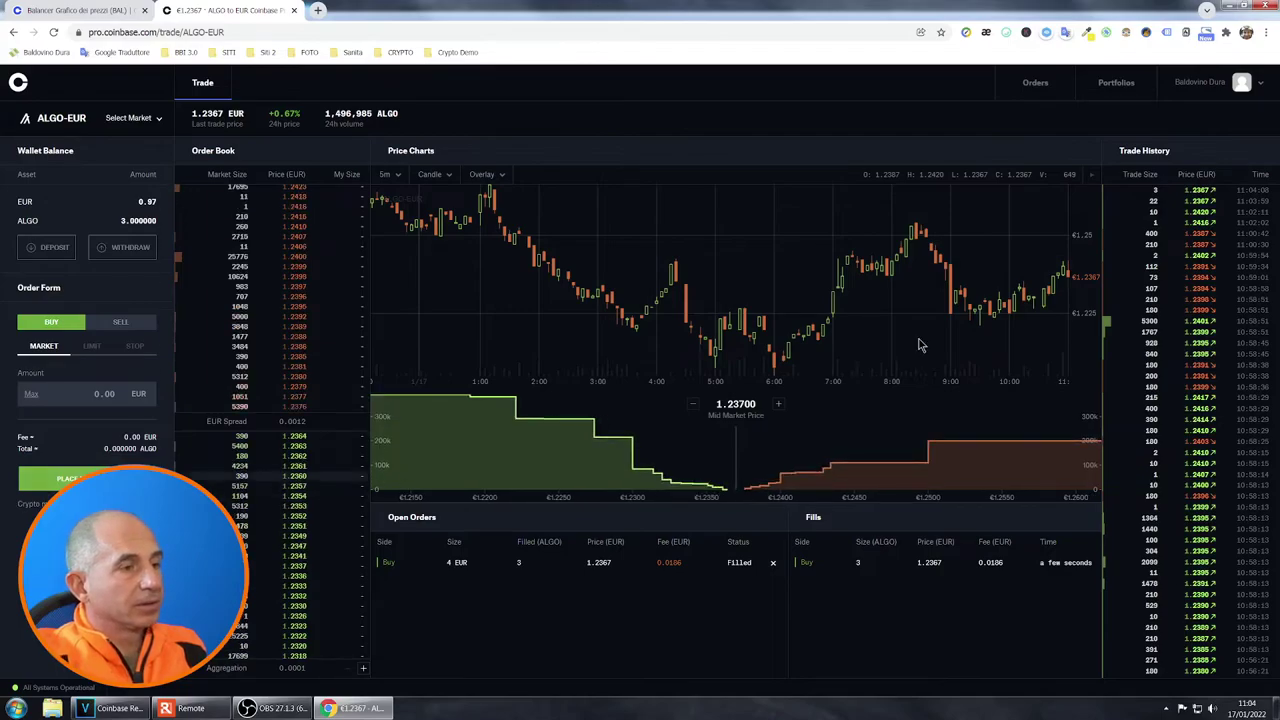
- Open the Portfolios overview from the top navigation
{"action": "left_click", "coordinate": [1116, 85]}
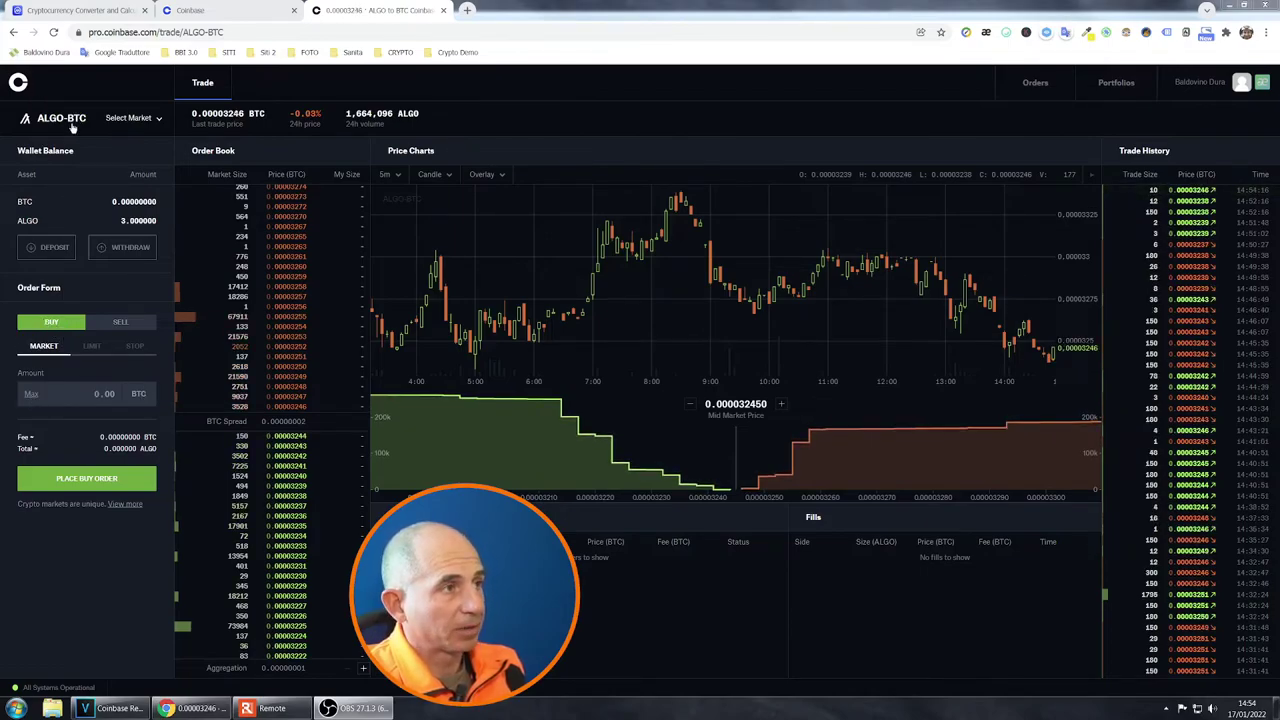
- Prepare an ALGO-BTC market sell of 3 ALGO, estimated at 0.00009677 BTC
{"action": "left_click", "coordinate": [32, 397]}
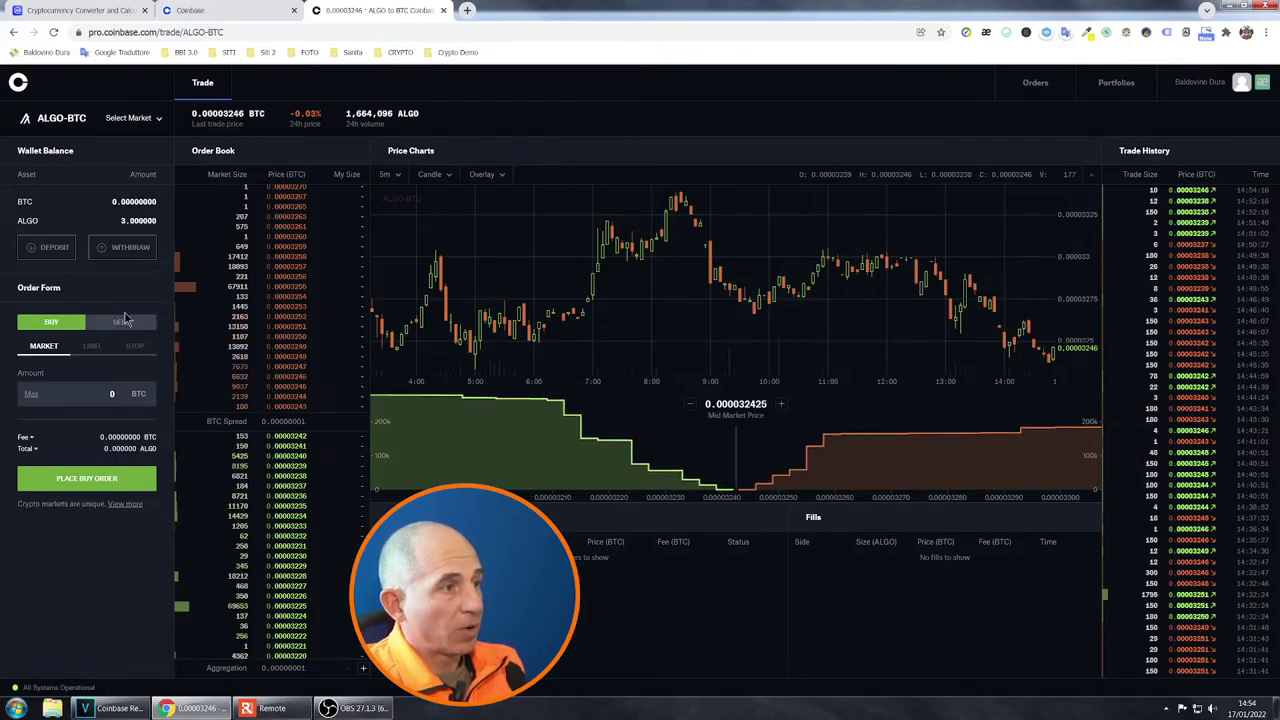
{"action": "left_click", "coordinate": [120, 324]}
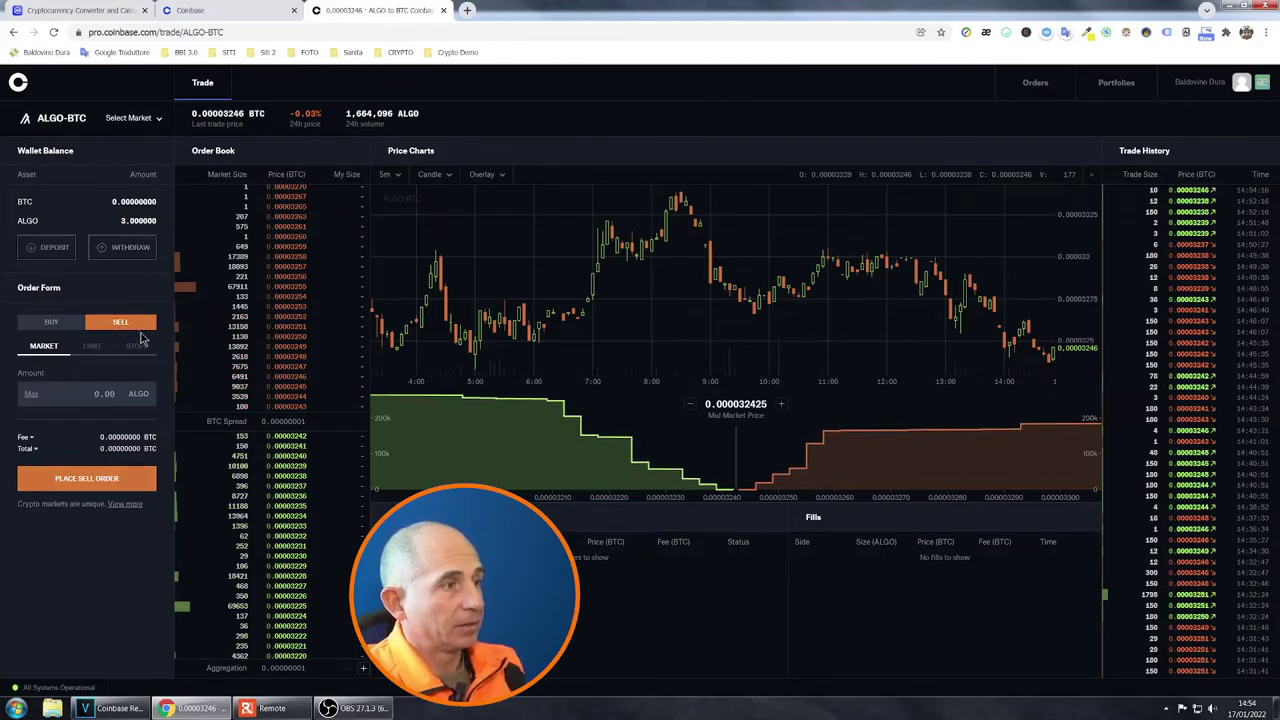
{"action": "left_click", "coordinate": [31, 396]}
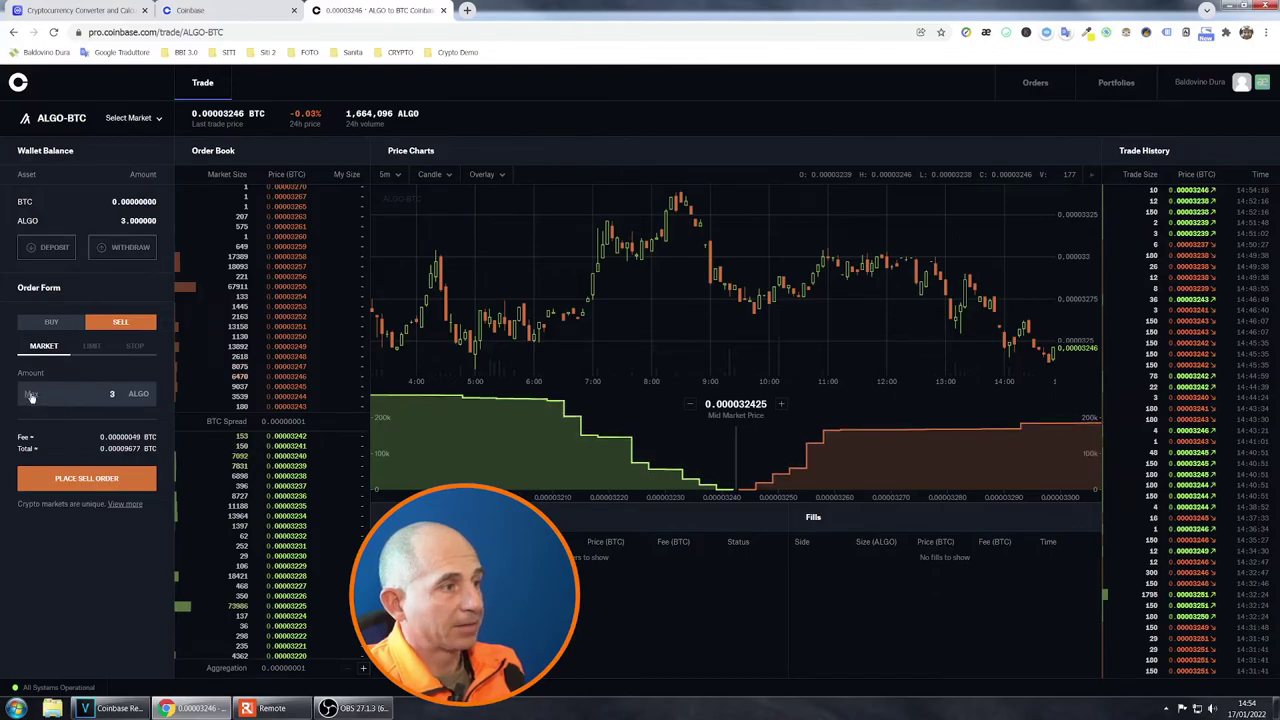
{"action": "left_click", "coordinate": [111, 393]}
{"action": "key", "text": "BackSpace"}
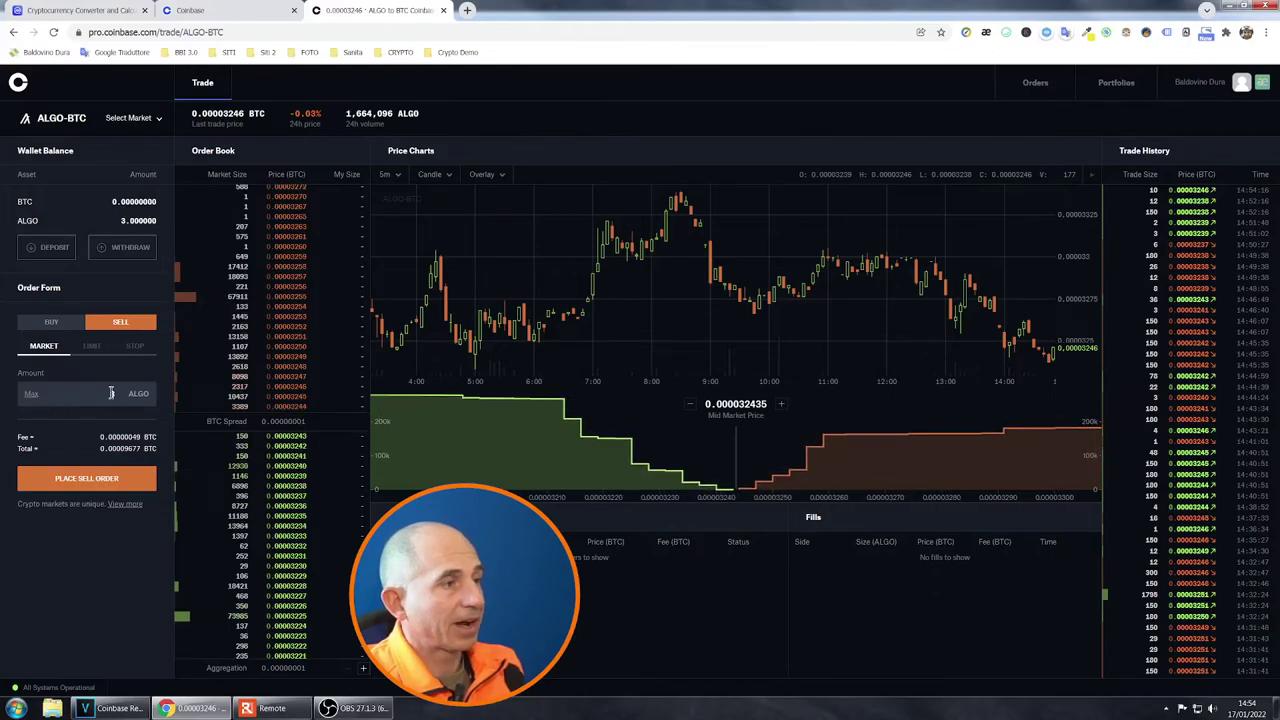
{"action": "type", "text": "3"}
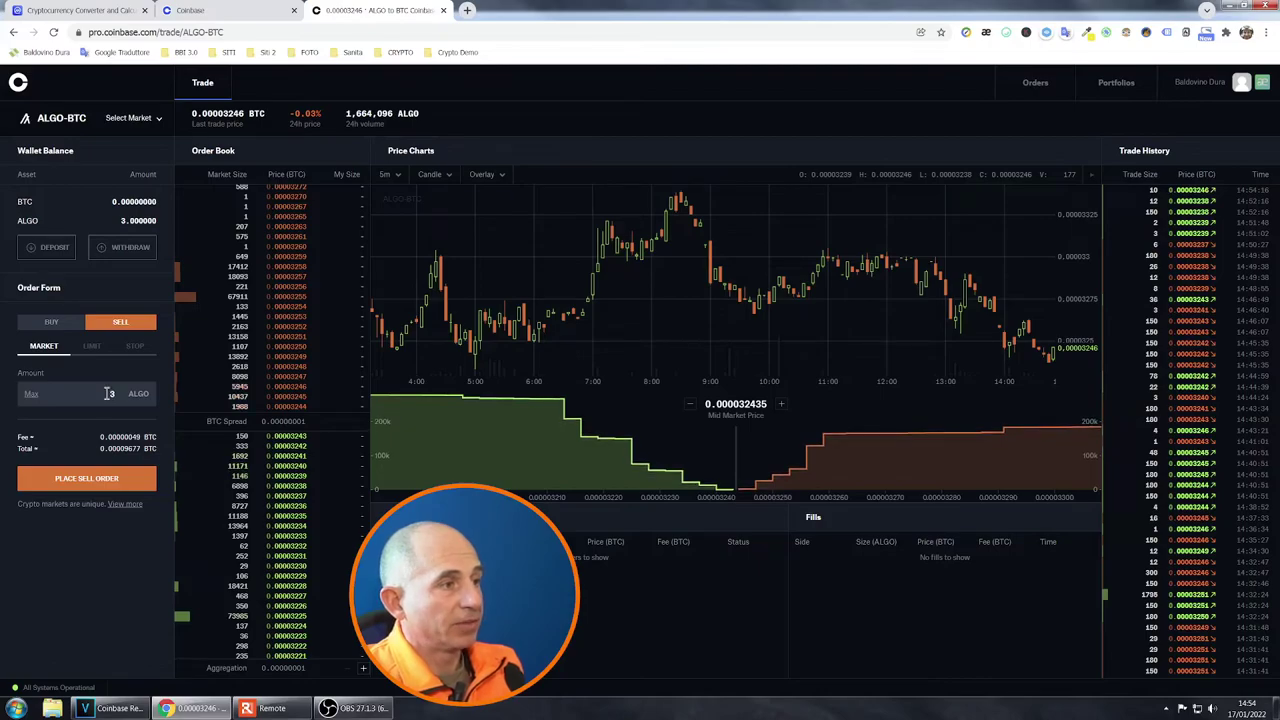